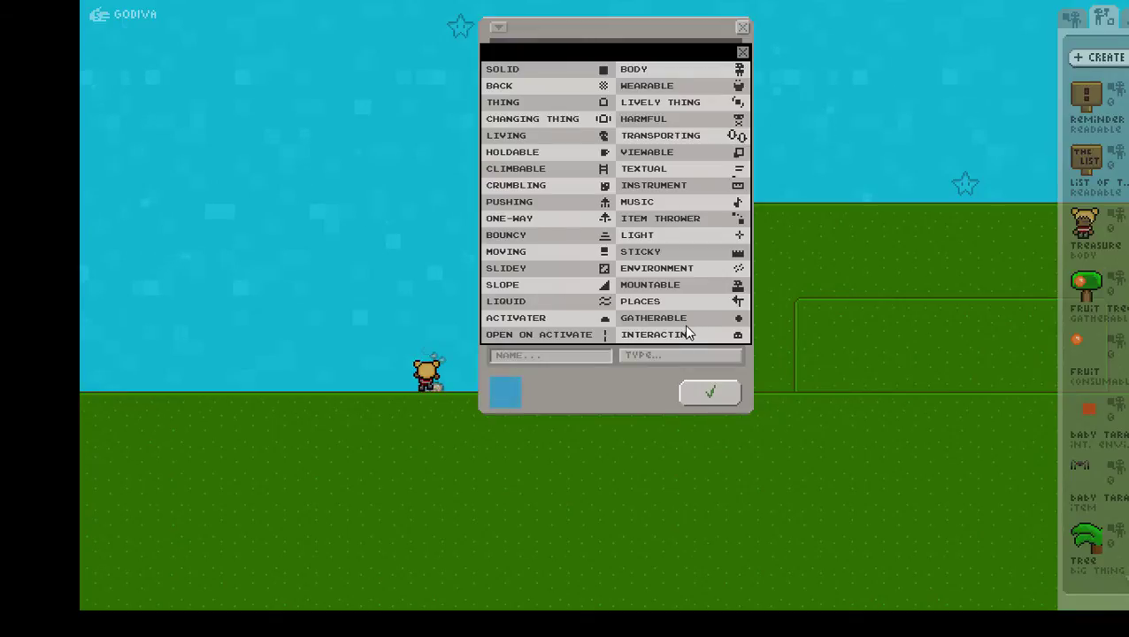
Set the new creation's type to Gatherable and look at its second drawing state
left_click(688, 319)
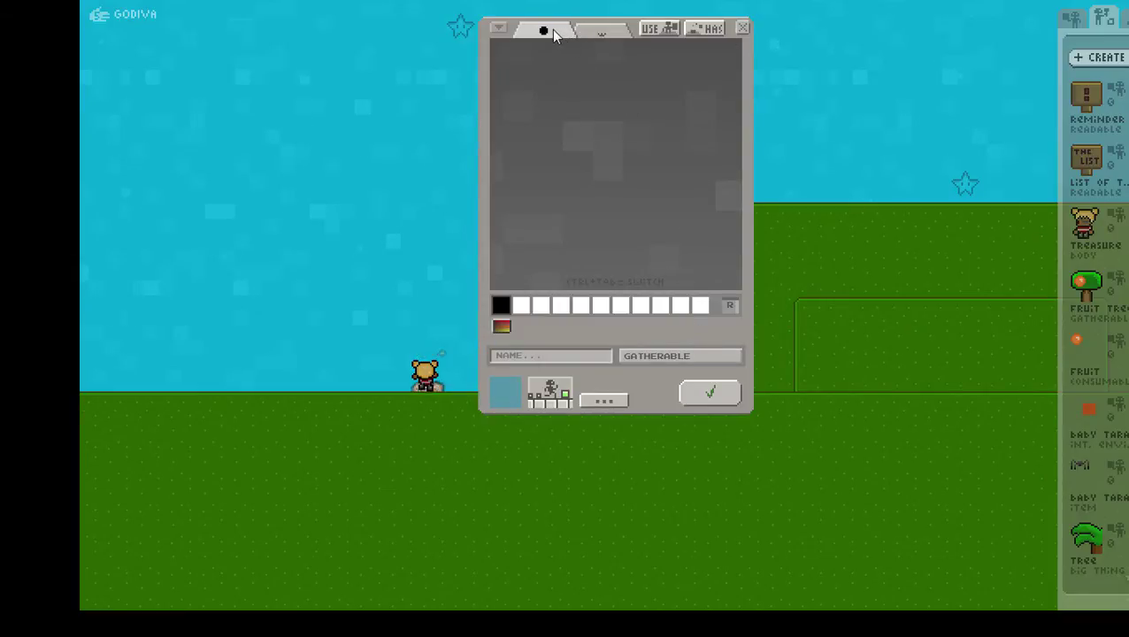
left_click(604, 34)
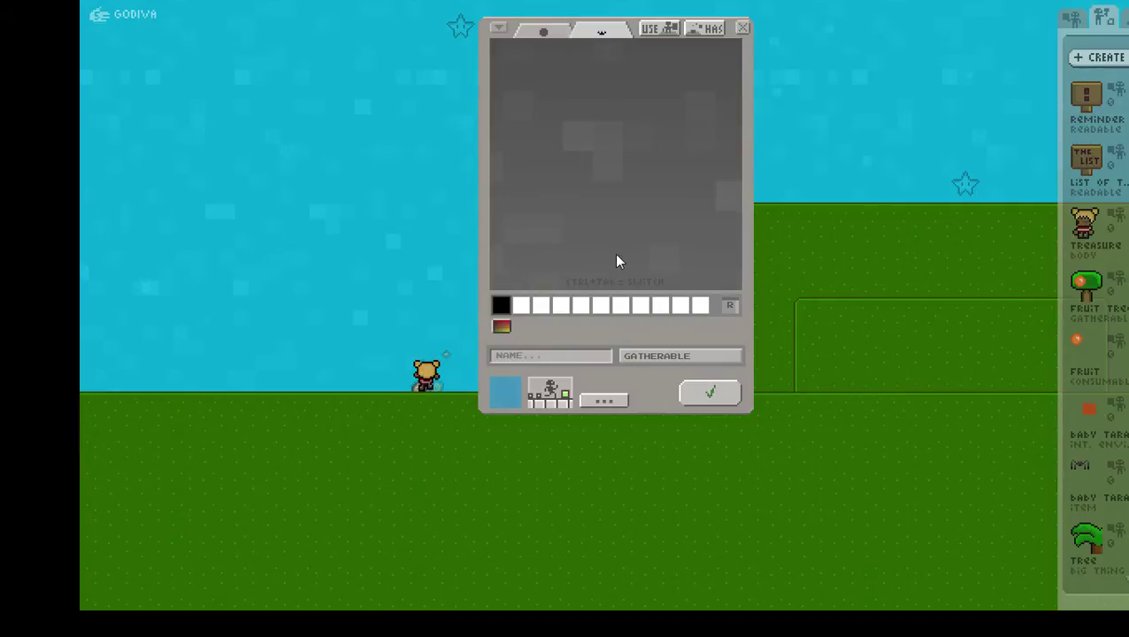
left_click(545, 30)
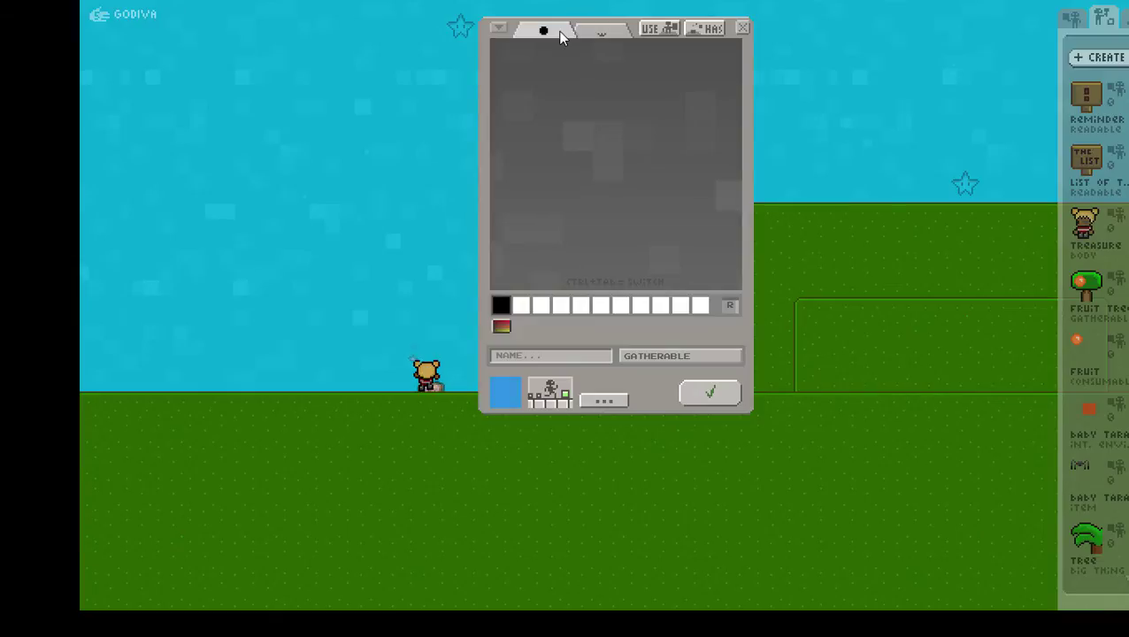
Sketch a small black test outline in the first state, compare it with the second state, and erase it
mouse_move(632, 139)
left_mouse_down()
mouse_move(618, 197)
mouse_move(660, 114)
mouse_move(642, 123)
left_mouse_up()
left_click(601, 29)
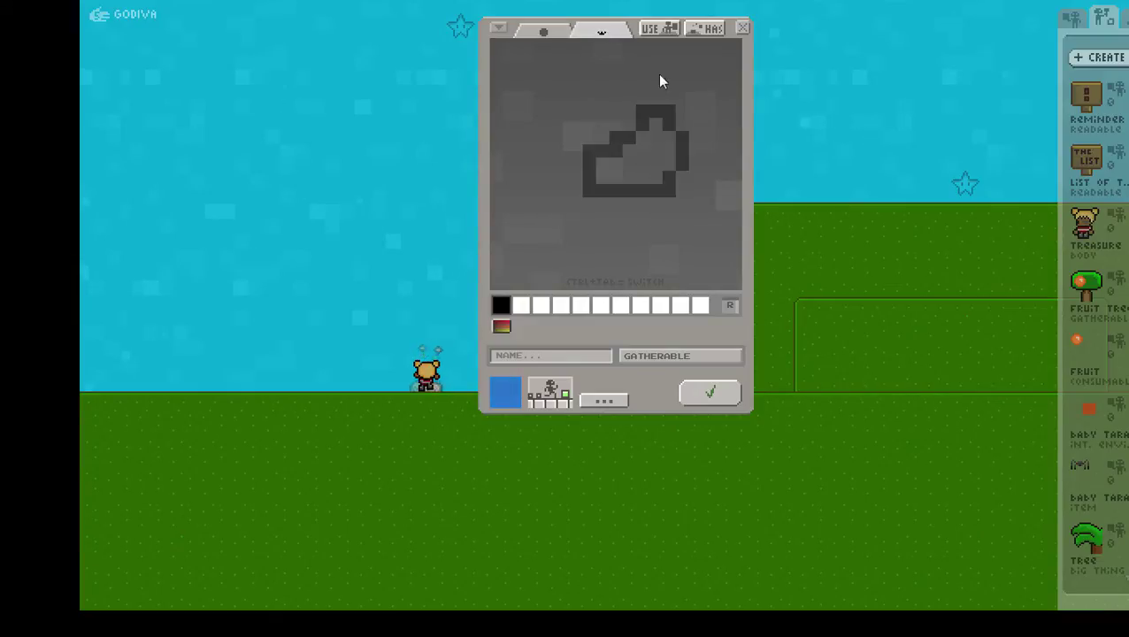
left_click(558, 37)
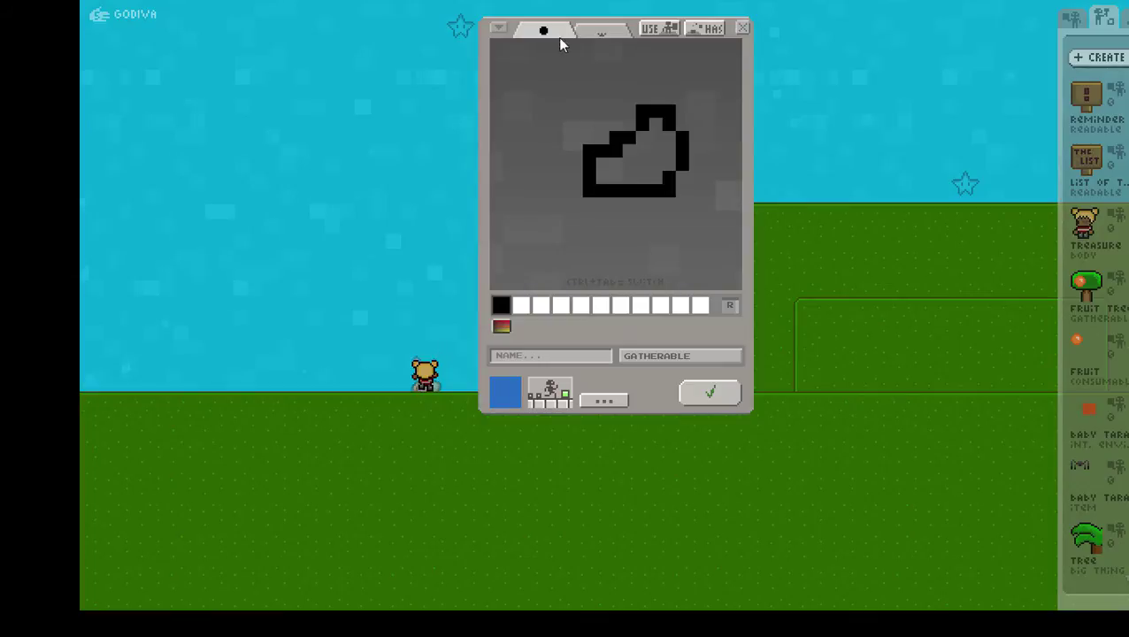
right_click(604, 154, "ctrl")
left_click_drag(661, 108, 677, 137)
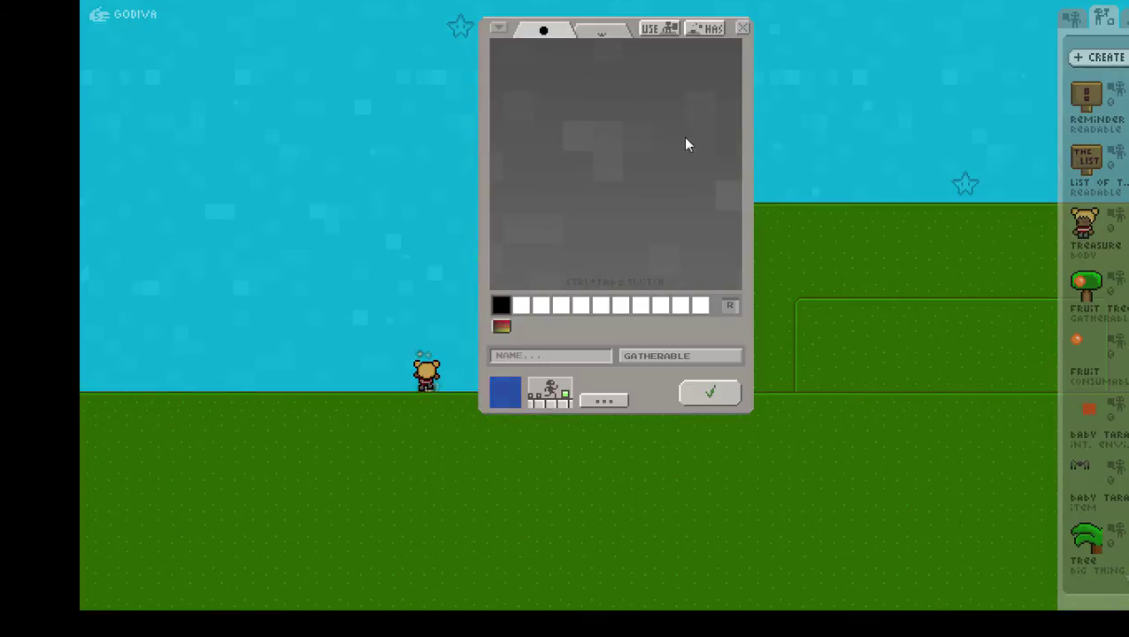
Look at the optional name requirement for holdable or wearable items and leave it empty
left_click(659, 34)
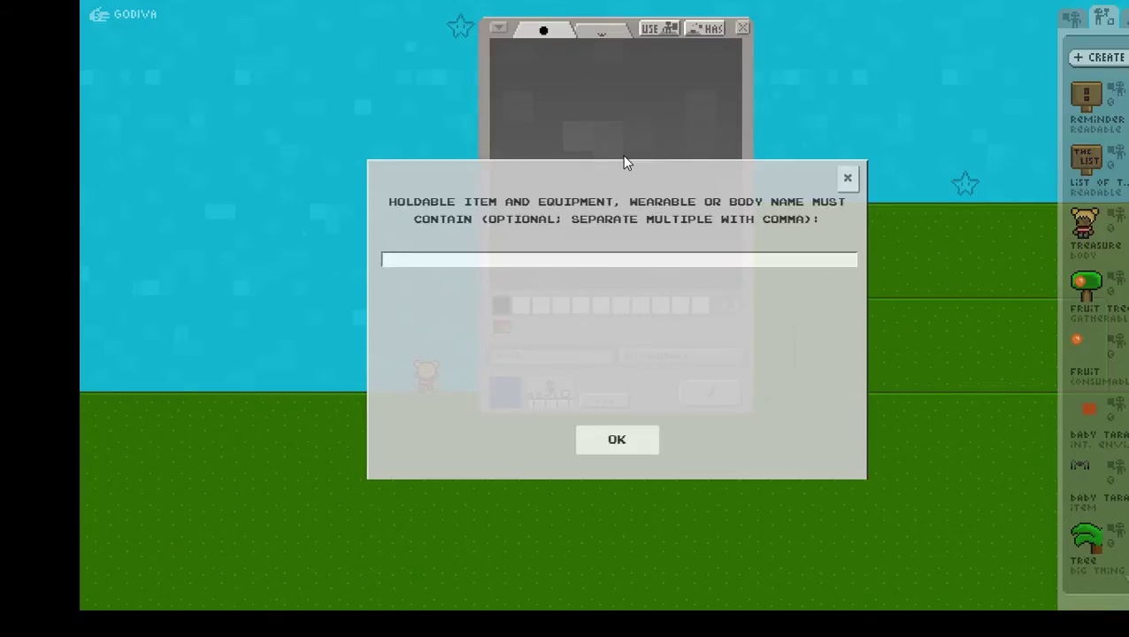
left_click(616, 439)
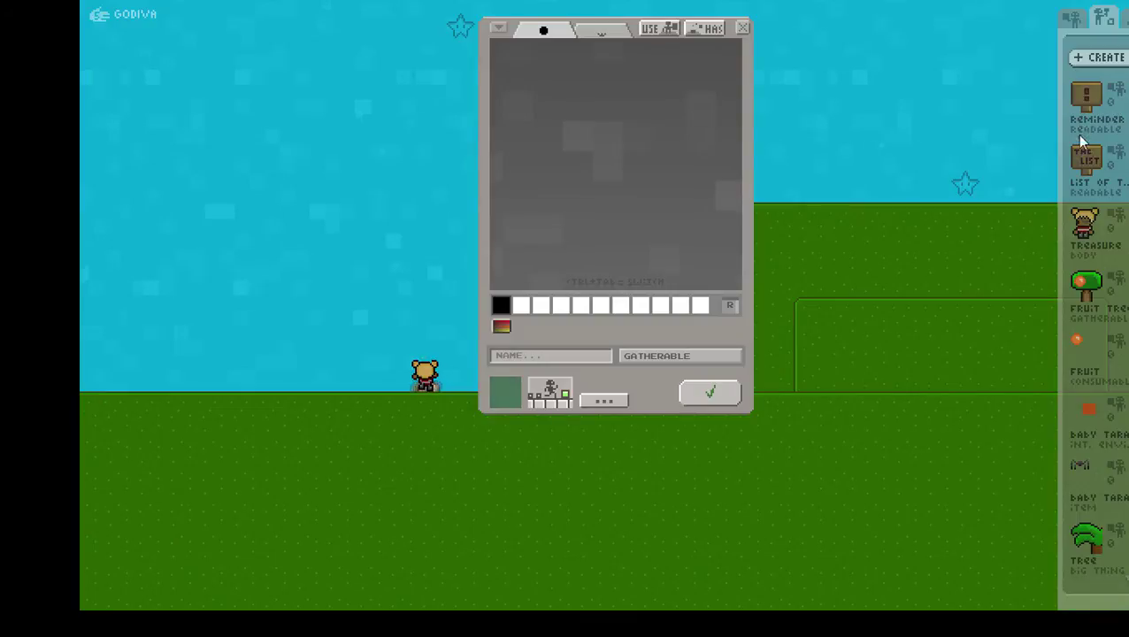
Try the Heals, On Throw and Only On Action attributes of the gatherable and switch each one off again
left_click(607, 403)
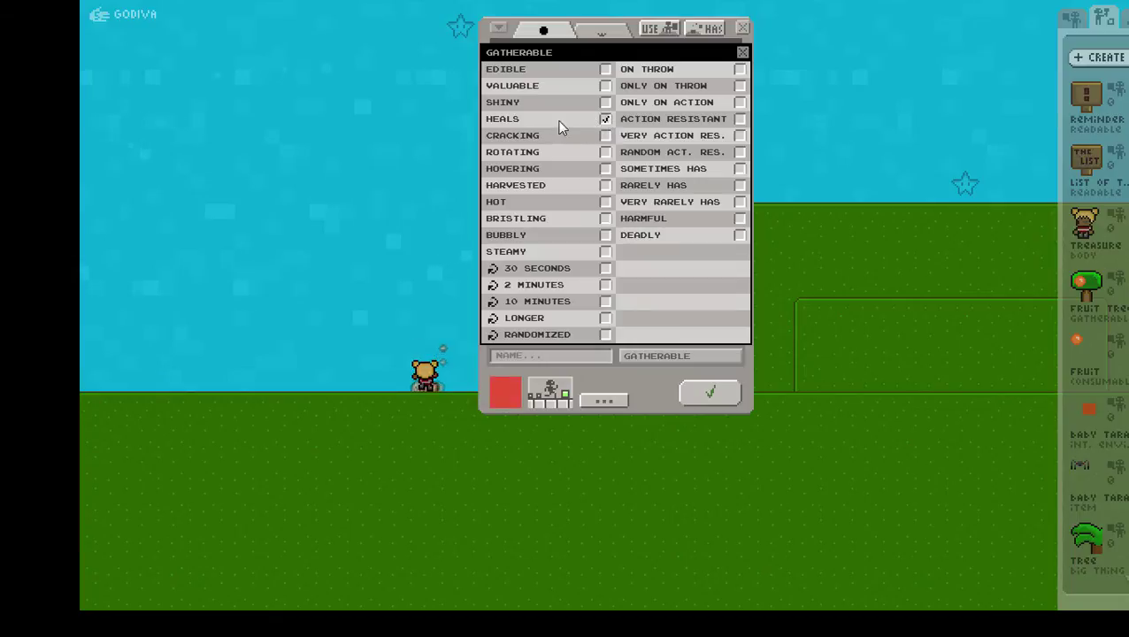
left_click(604, 123)
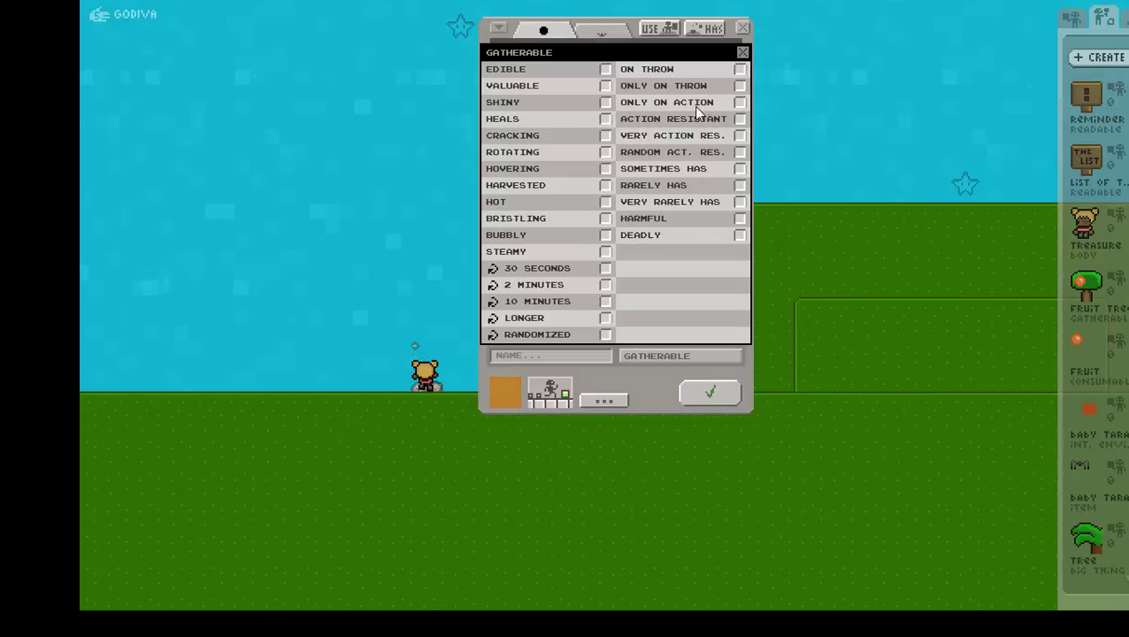
left_click(740, 70)
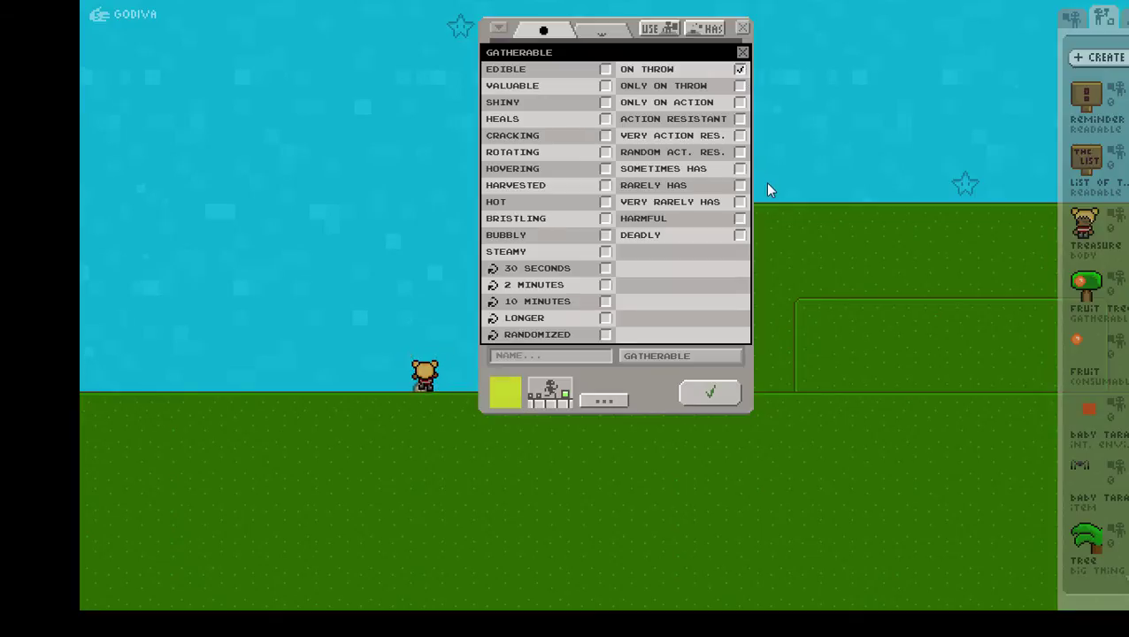
left_click(740, 70)
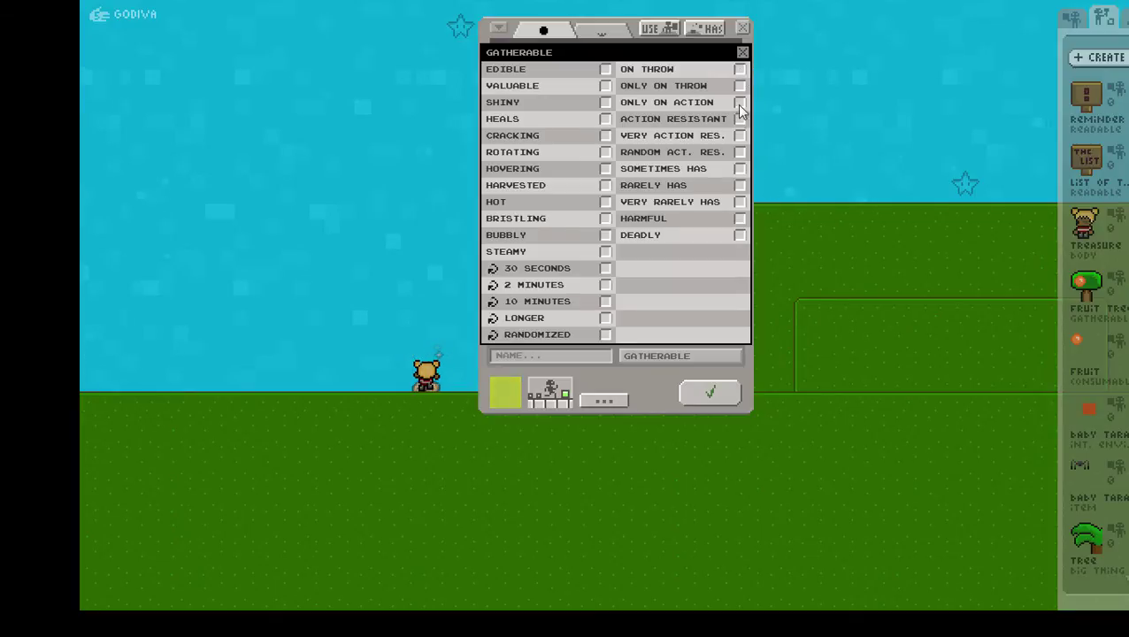
left_click(740, 103)
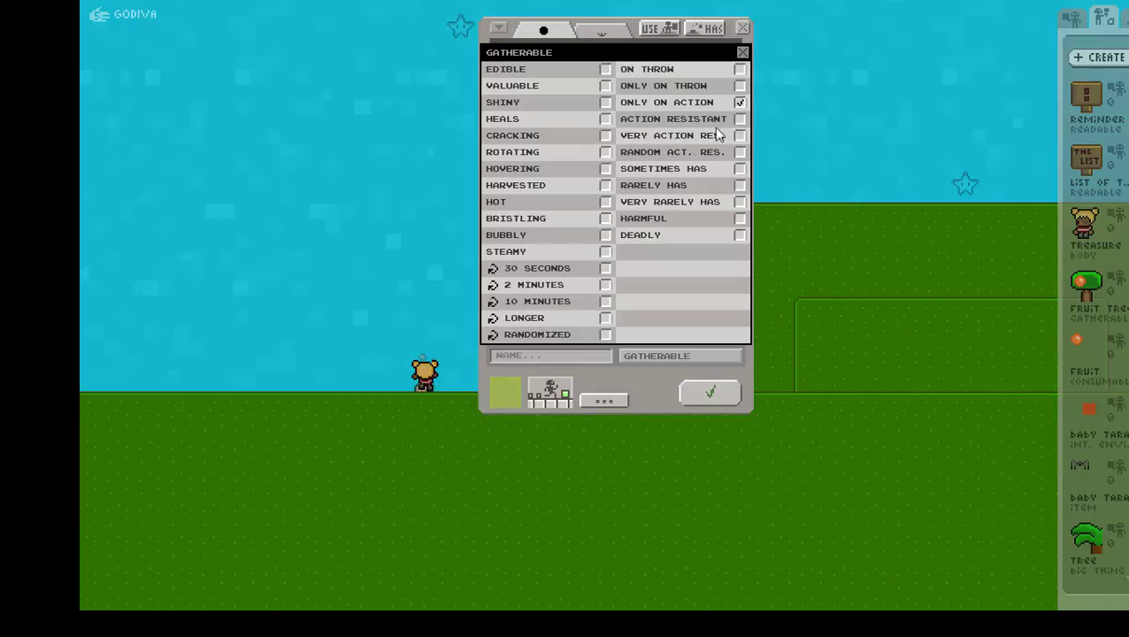
left_click(743, 102)
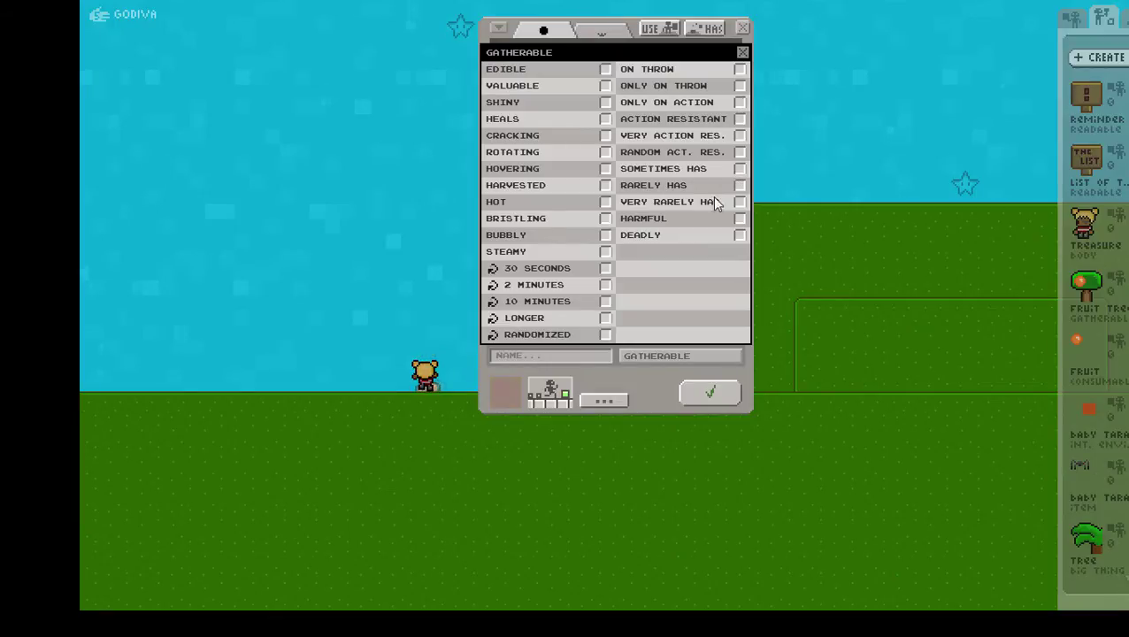
Try the Action Resistant, Very Action Res. and Random Act. Res. attributes, clear them all and close the attribute list
left_click(740, 136)
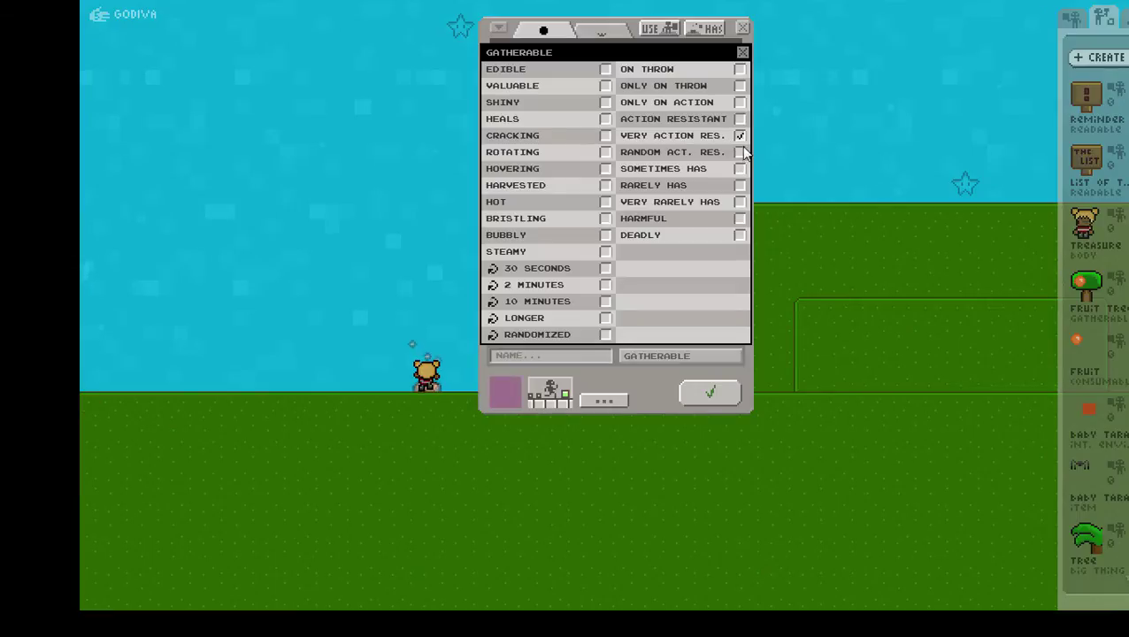
left_click(743, 153)
left_click(742, 121)
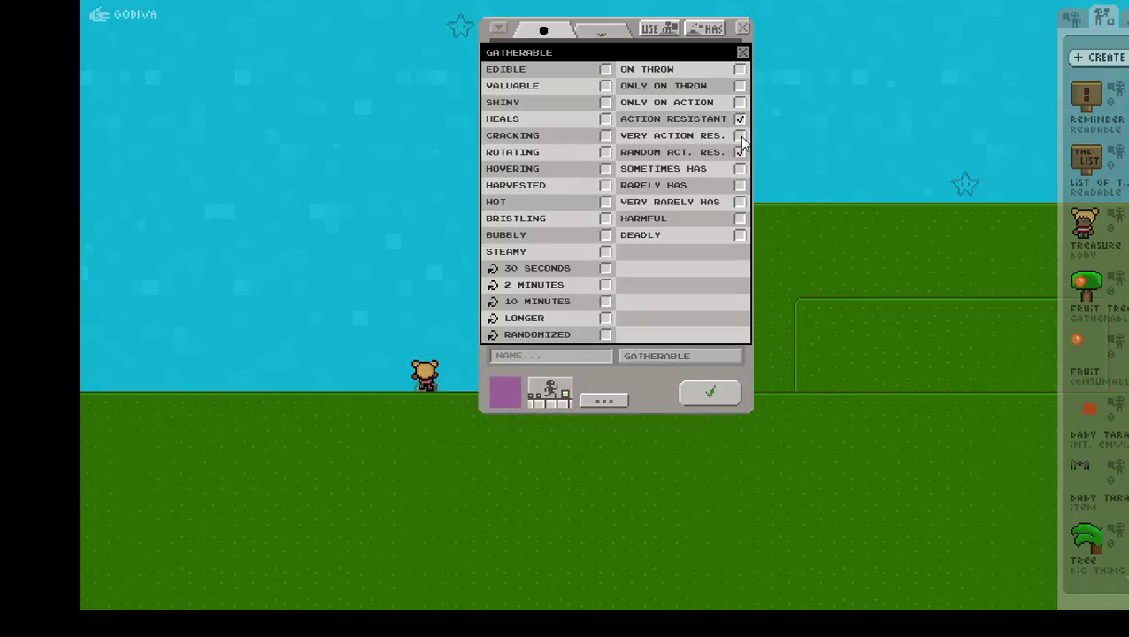
left_click(742, 136)
left_click(741, 153)
left_click(741, 136)
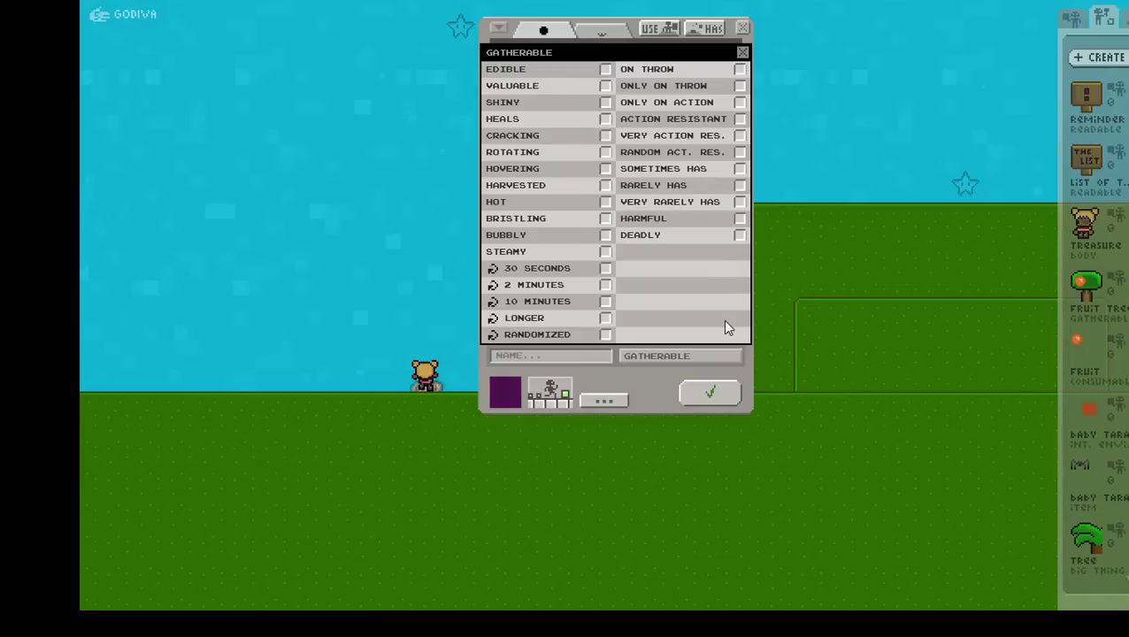
left_click(649, 381)
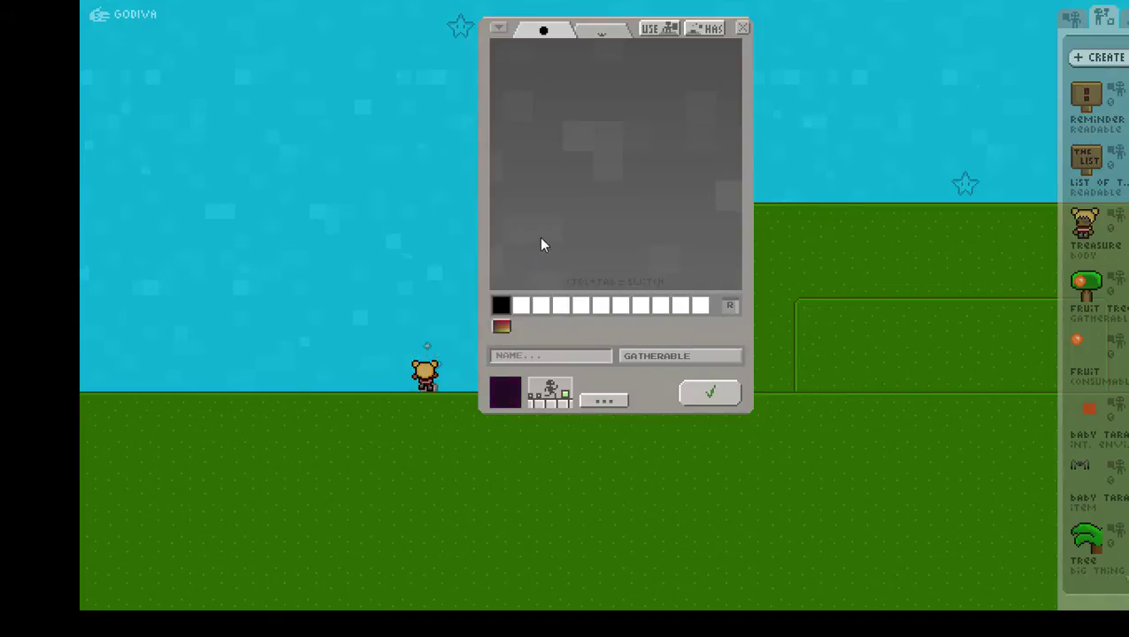
Draw a black dome-shaped outline along the lower edge of the first state's canvas and fill it with dark green
mouse_move(548, 229)
left_mouse_down()
mouse_move(547, 263)
mouse_move(570, 291)
mouse_move(681, 277)
mouse_move(681, 230)
left_mouse_up()
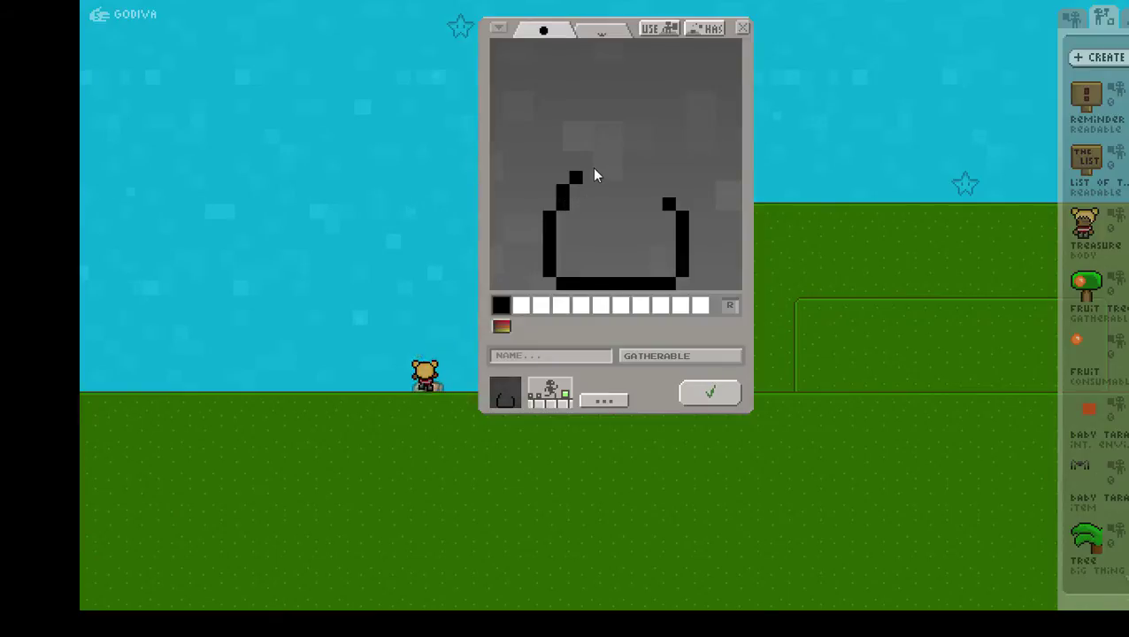
left_click(666, 194)
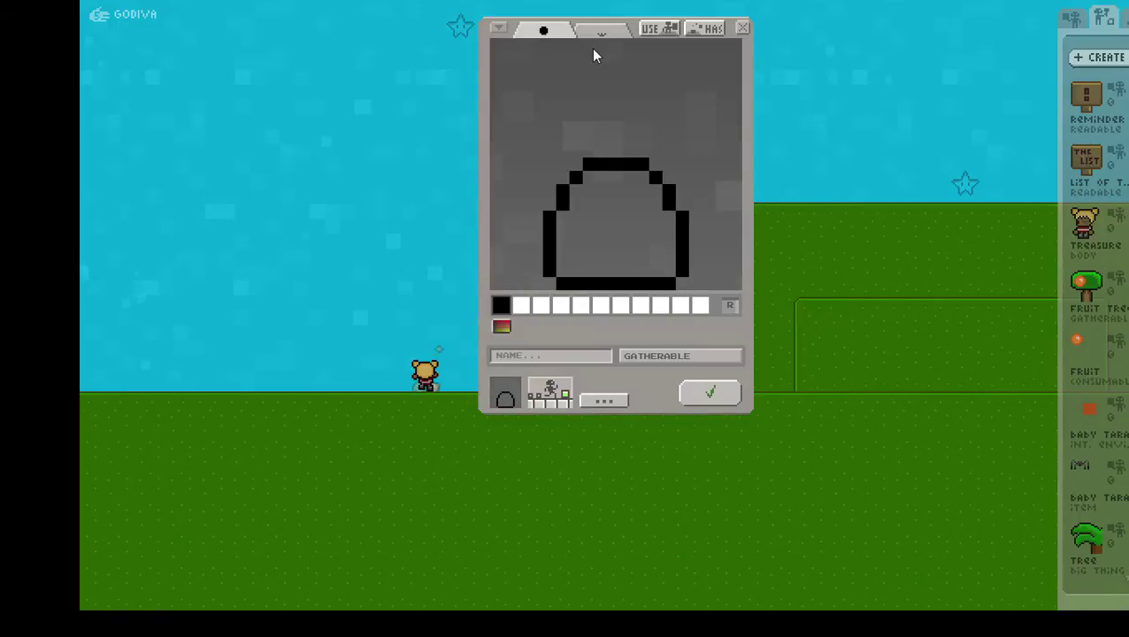
left_click(528, 305)
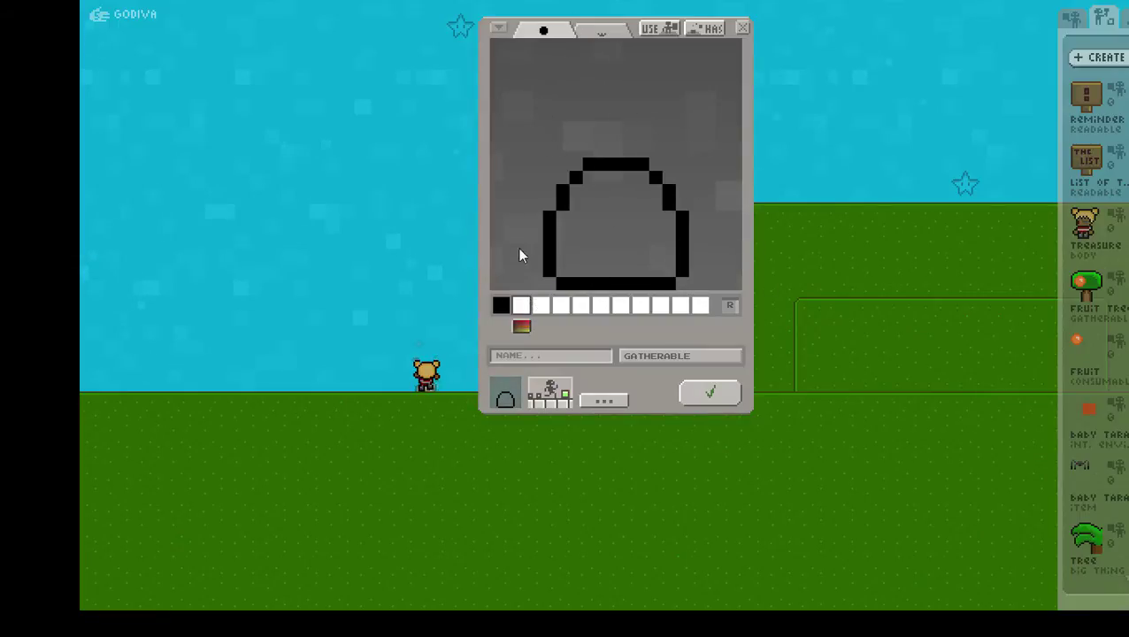
left_click(523, 306)
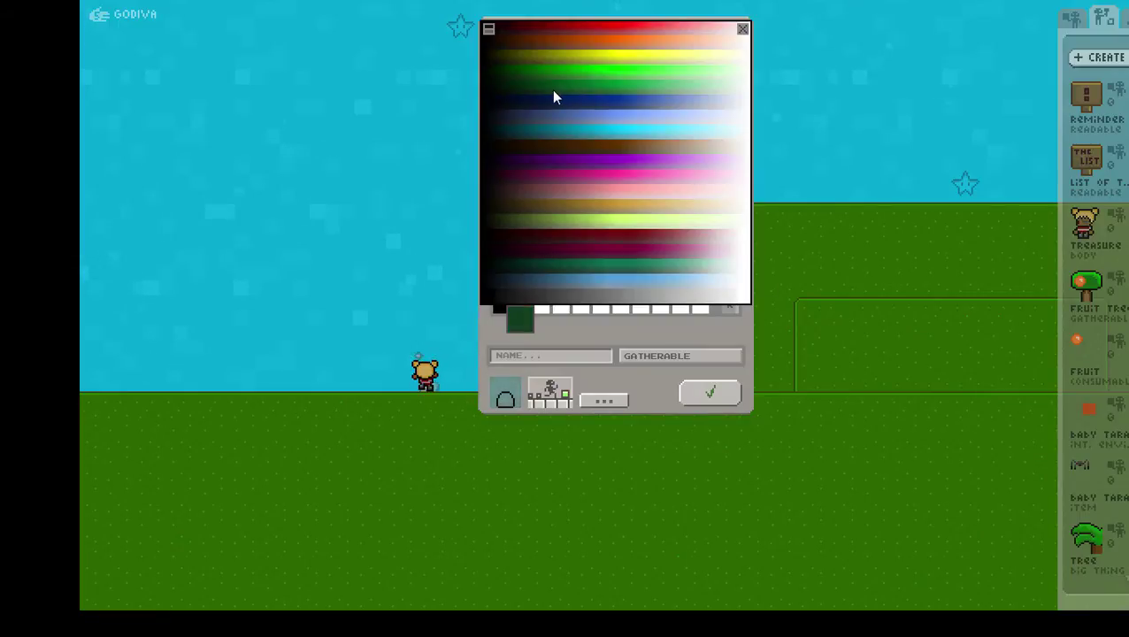
left_click(581, 94)
left_click(613, 228)
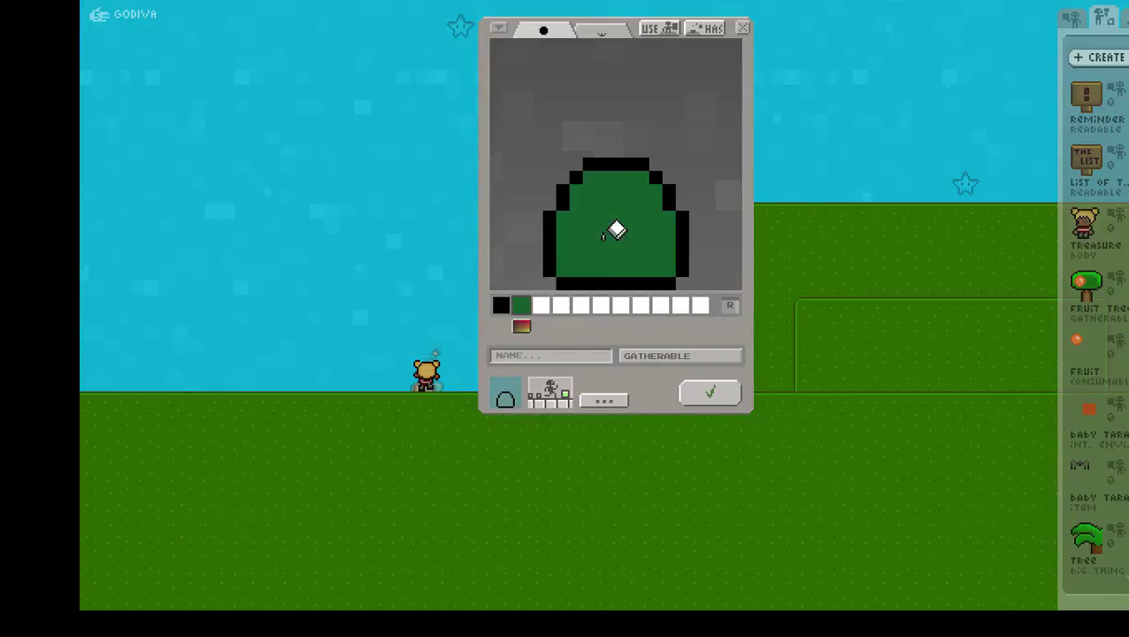
Shade the dome's left side and base with a darker green and clean up stray pixels on the right outline
left_click(540, 309)
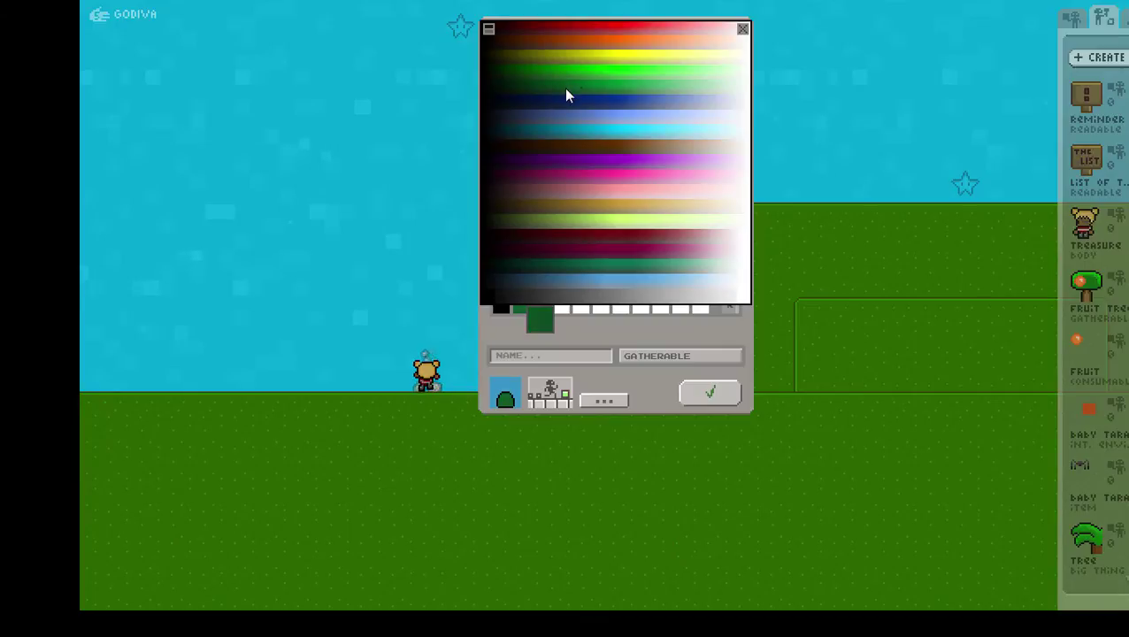
left_click(567, 95)
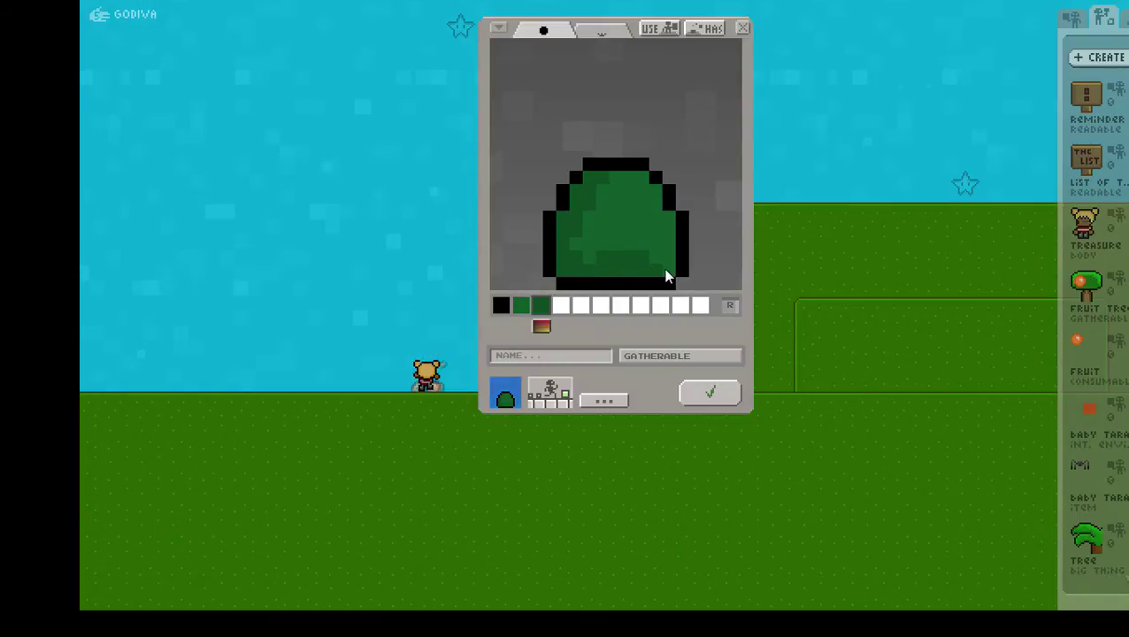
right_click(622, 245)
left_click_drag(600, 253, 682, 257)
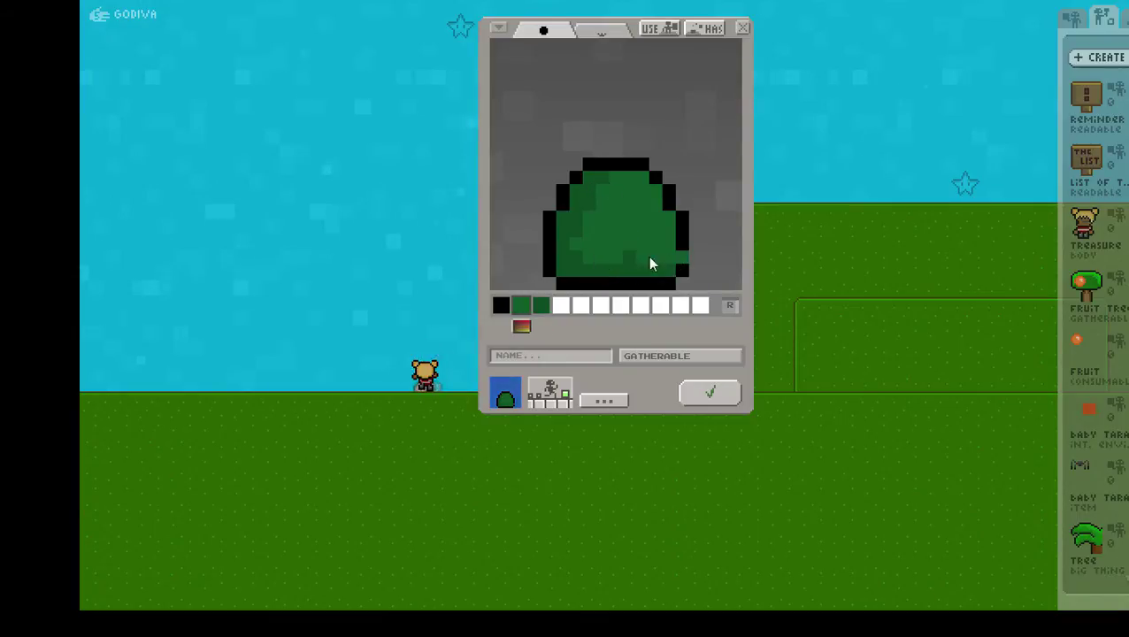
right_click(681, 260)
Add a brighter green highlight along the dome's upper-right inner edge and check the drawing's second state
left_click(573, 305)
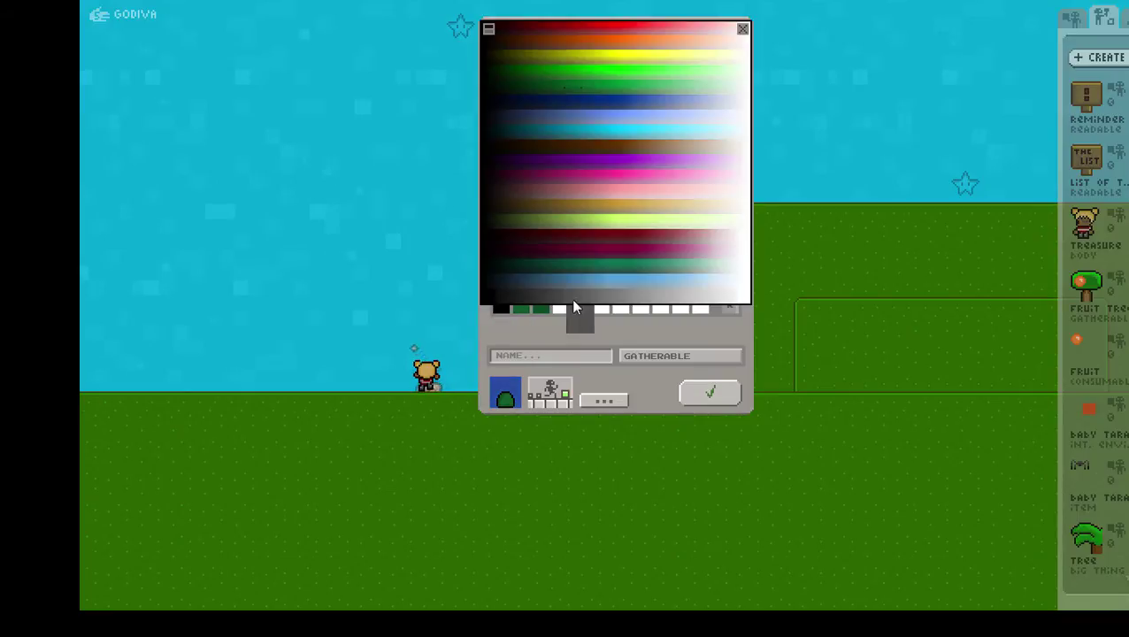
left_click(594, 84)
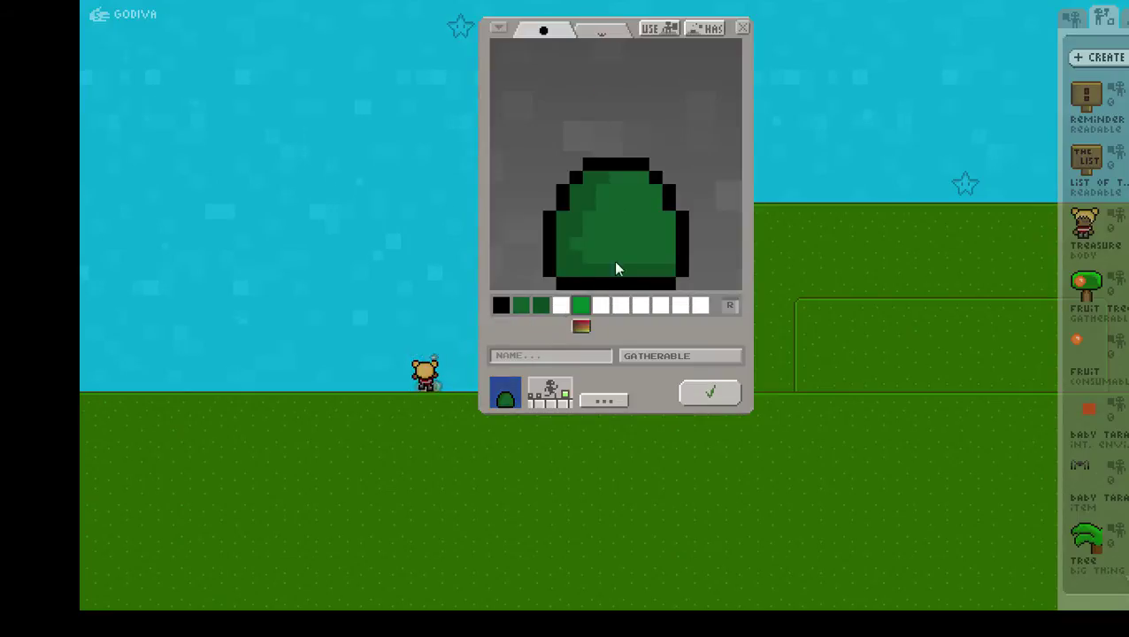
left_click(559, 309)
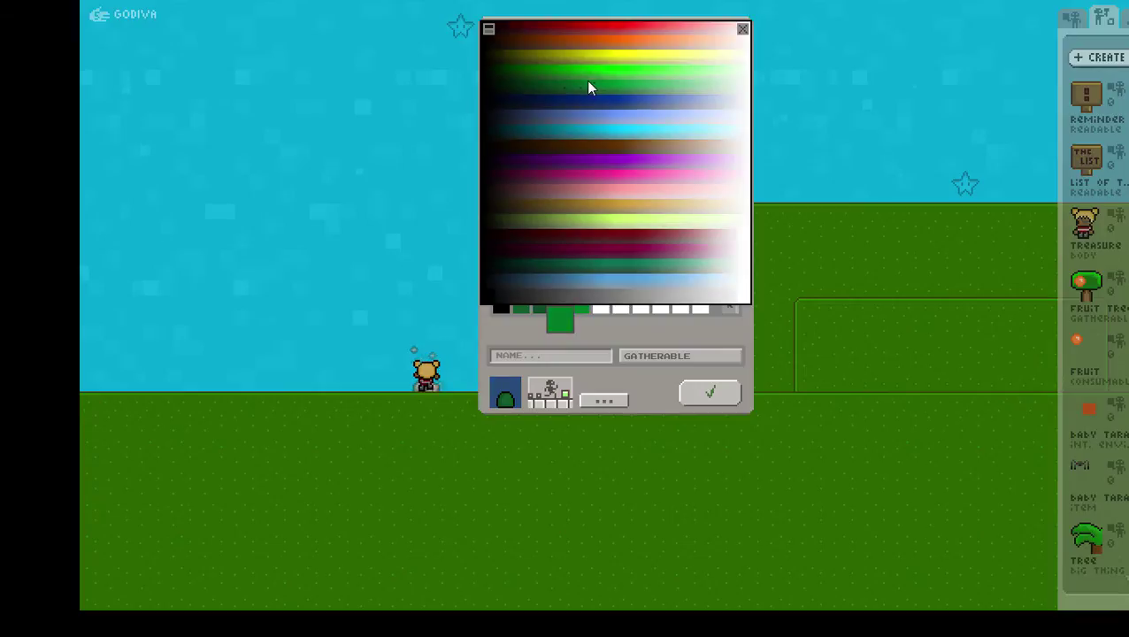
left_click(589, 84)
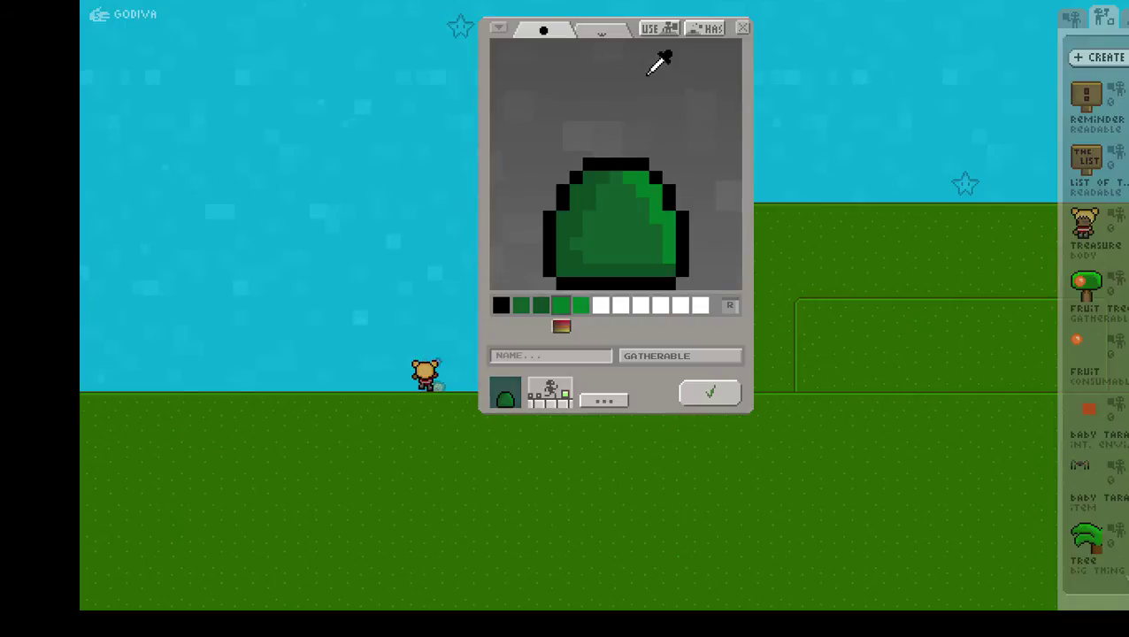
left_click(602, 31)
left_click(551, 35)
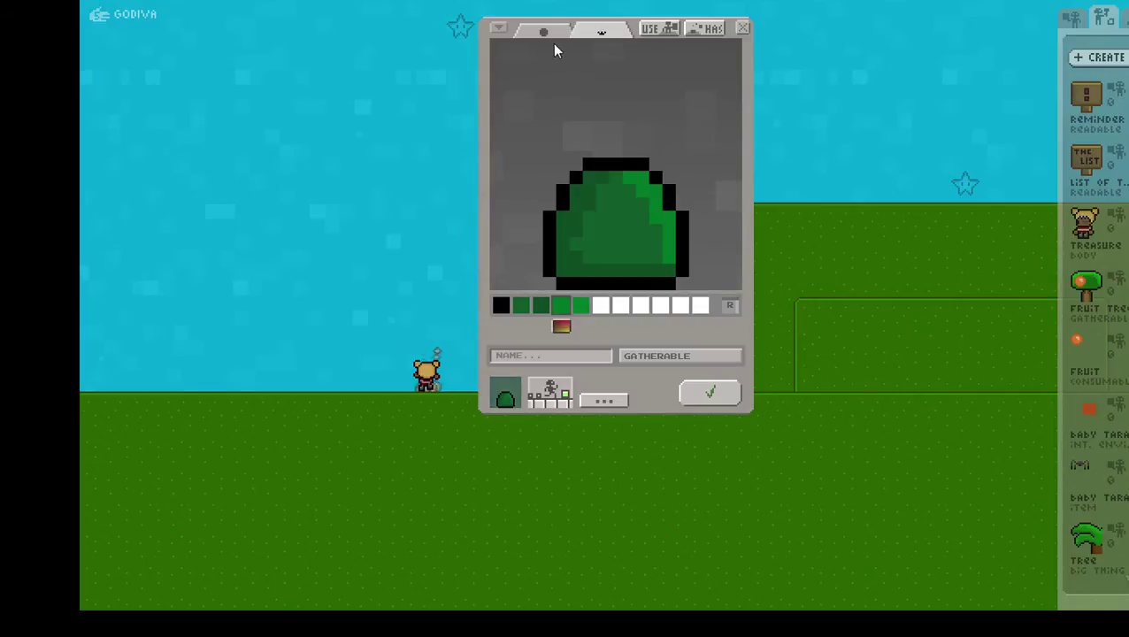
Draw two dark purple berry rings on the first state's green bush and fill their centres with brighter purple
left_click(587, 307)
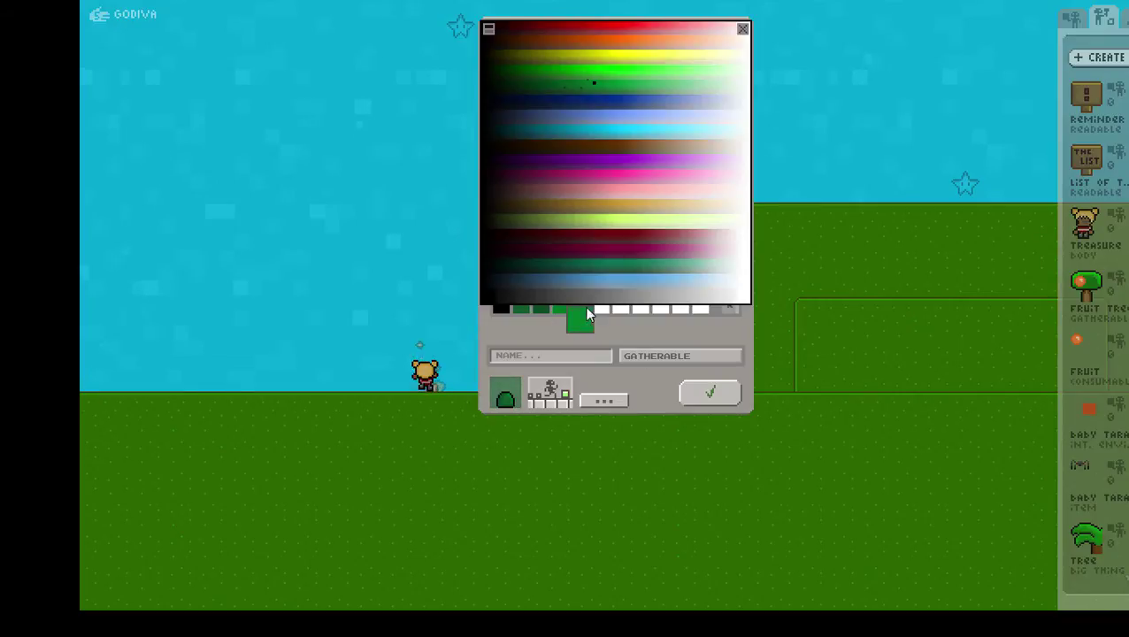
left_click(550, 169)
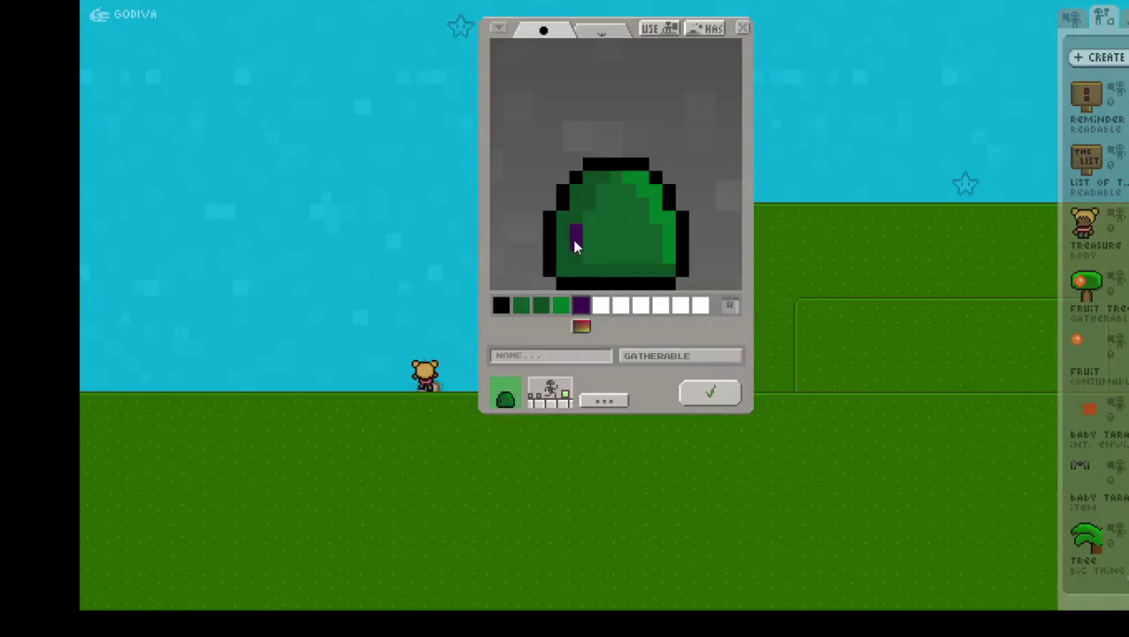
left_click(587, 259)
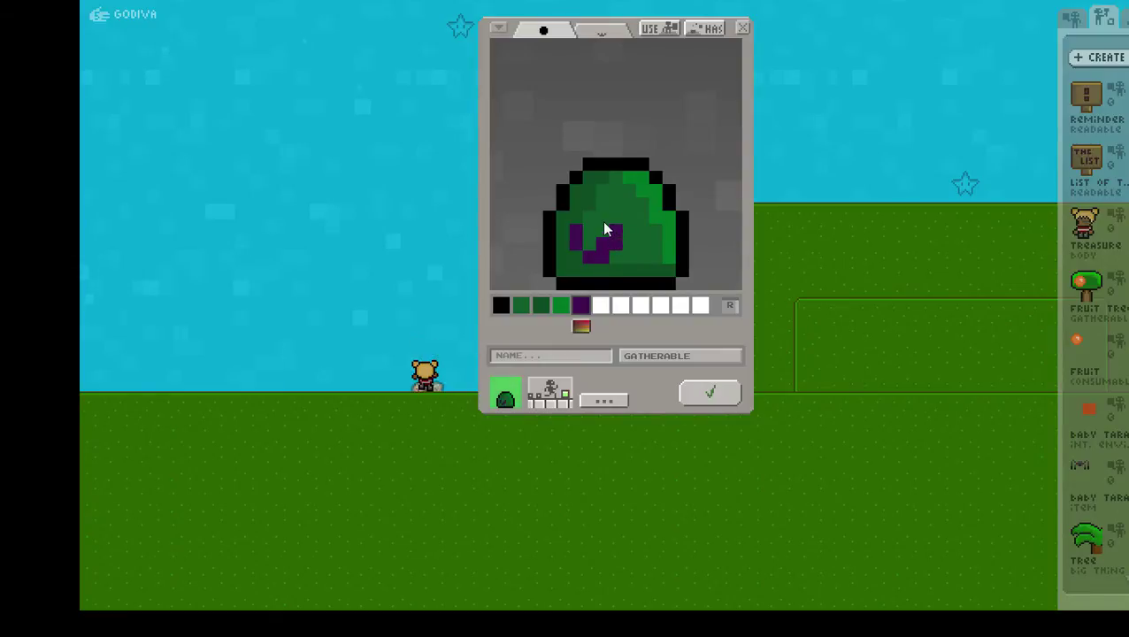
left_click_drag(606, 228, 594, 229)
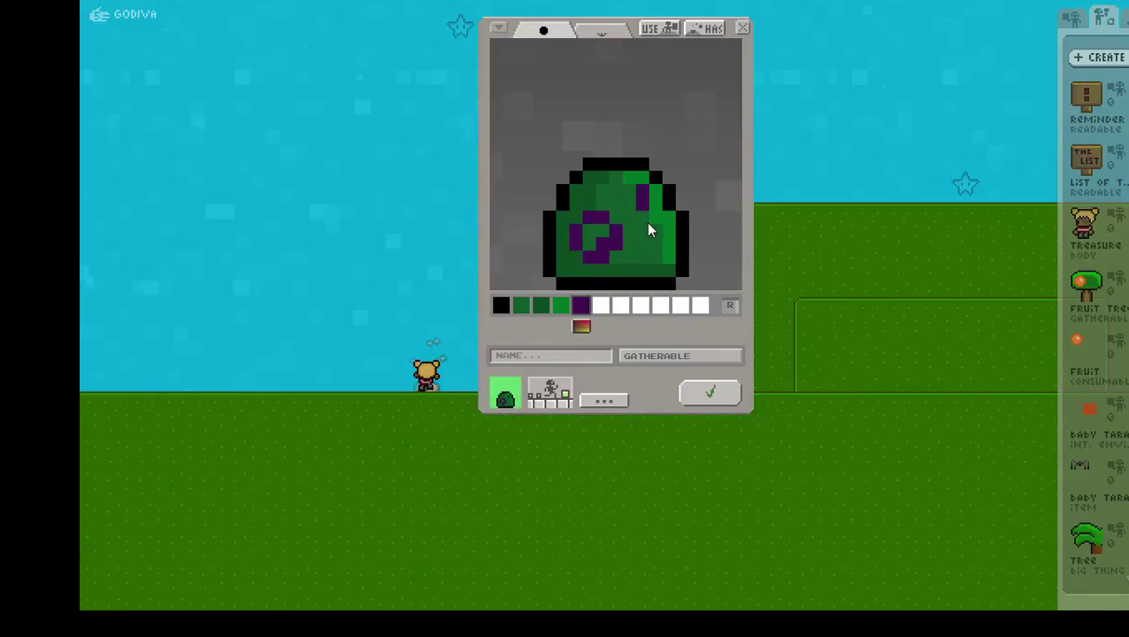
left_click(591, 323)
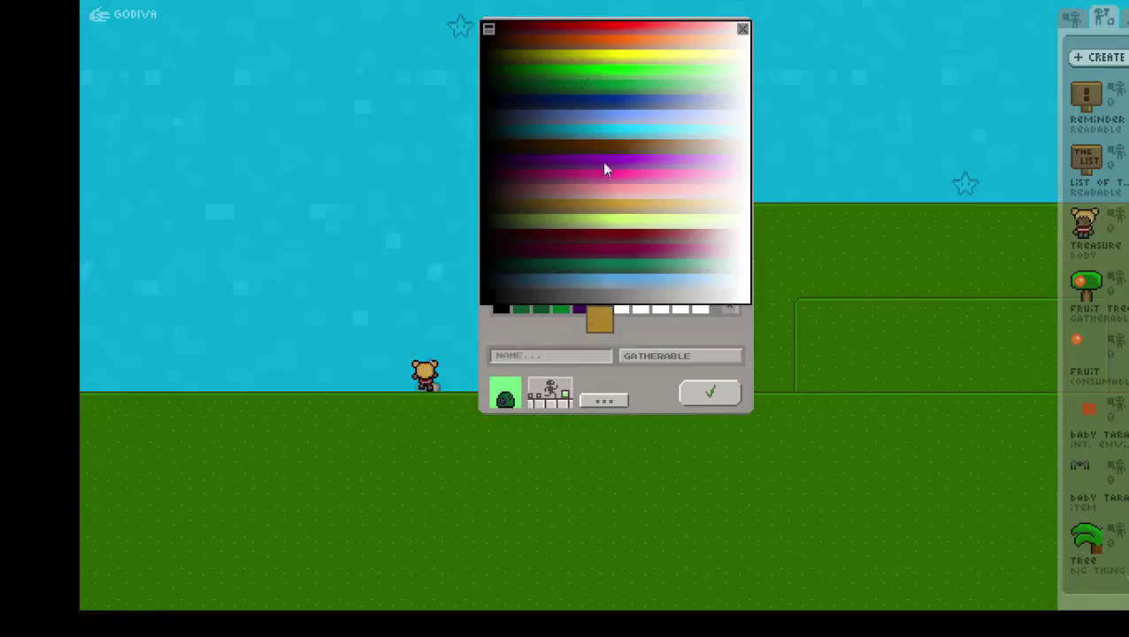
left_click(597, 163)
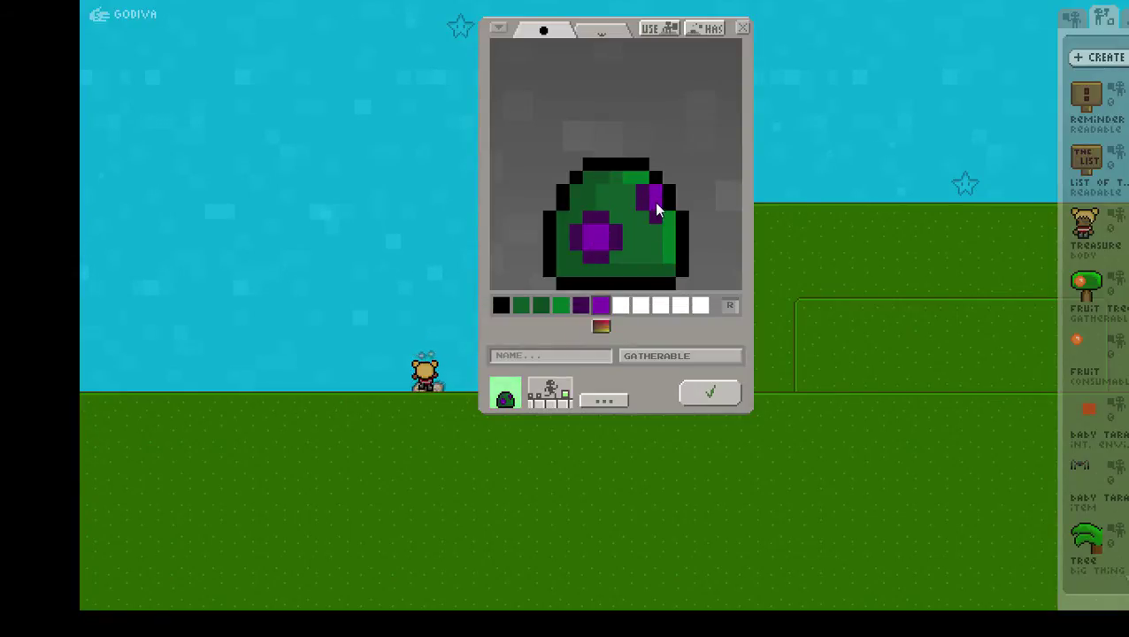
Mark two single dark purple pixels on the second state's bush, matching the first state's berry positions, and clear the misplaced one
left_click(617, 40)
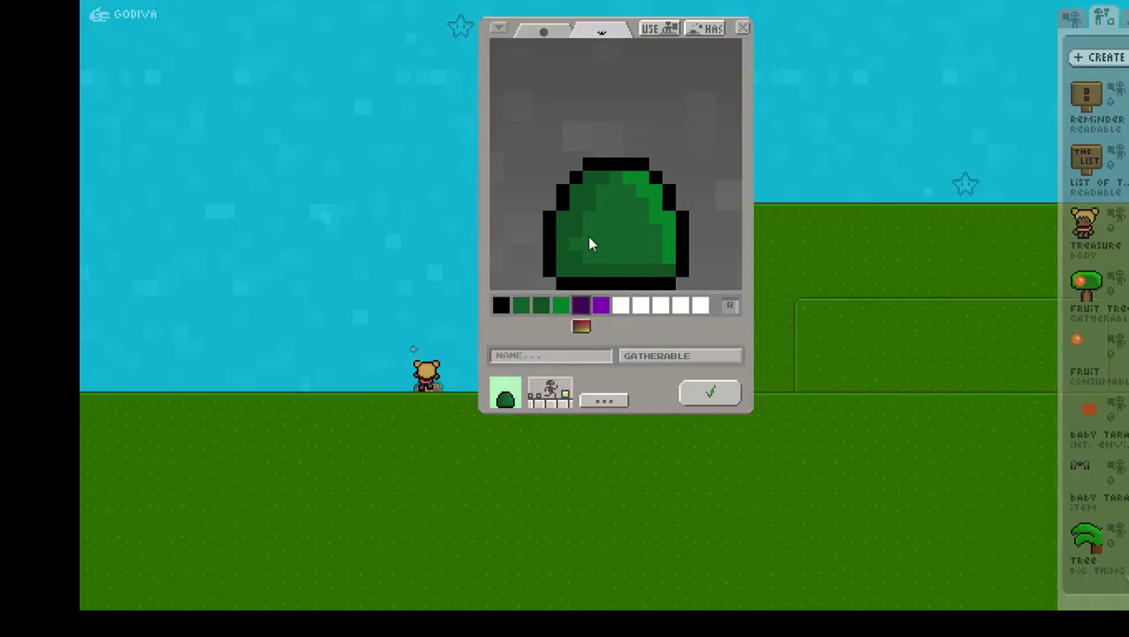
left_click(647, 194)
left_click(556, 30)
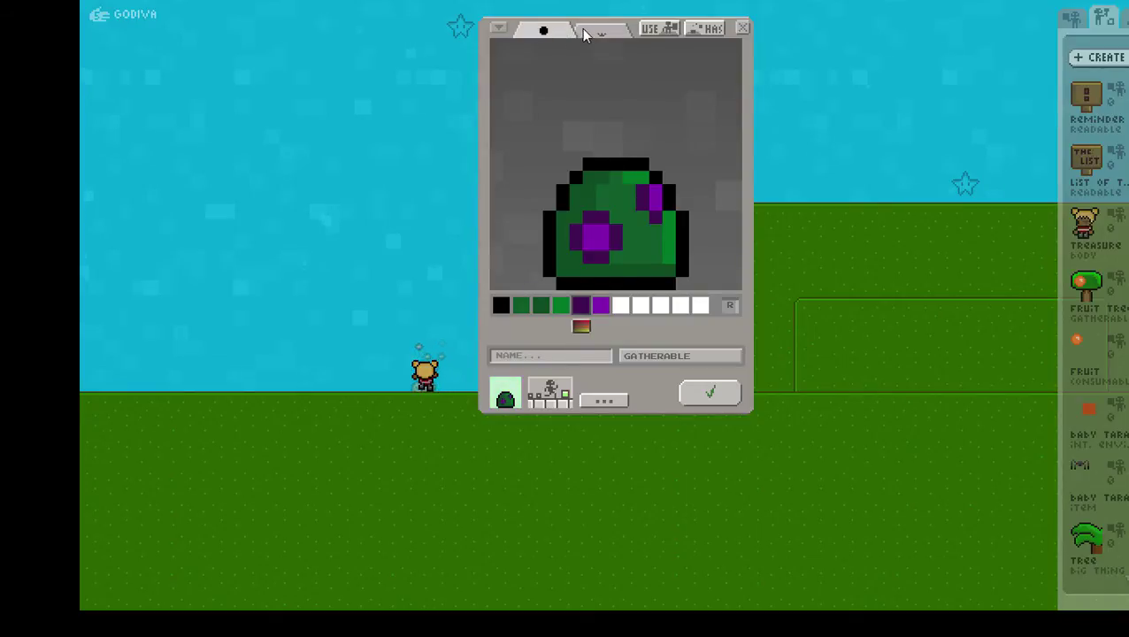
left_click(586, 31)
left_click(558, 31)
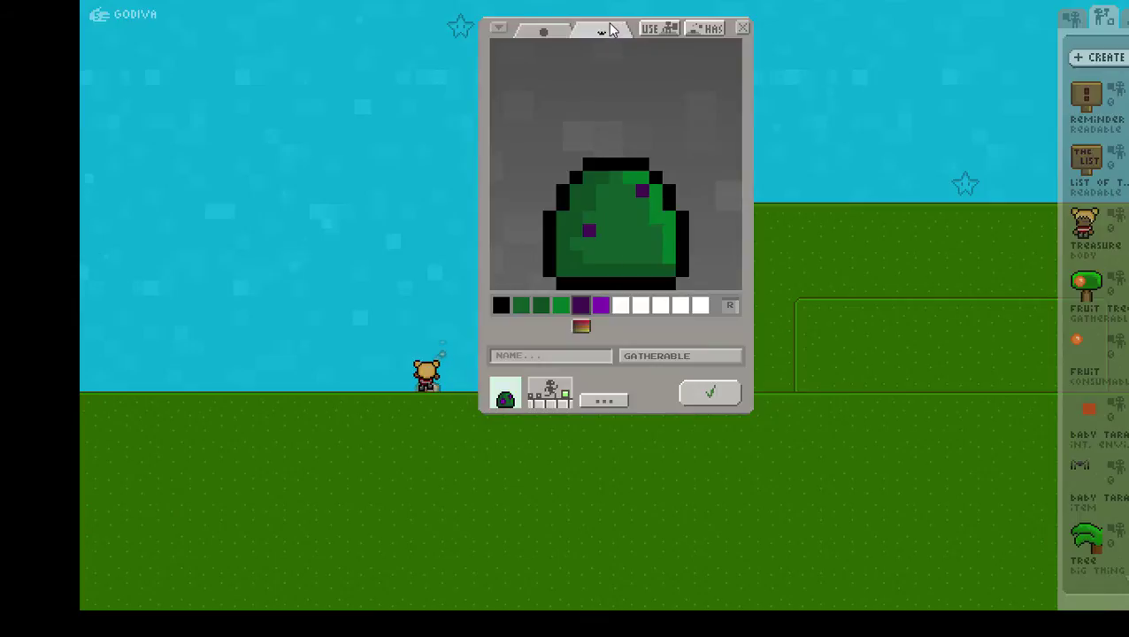
right_click(645, 217)
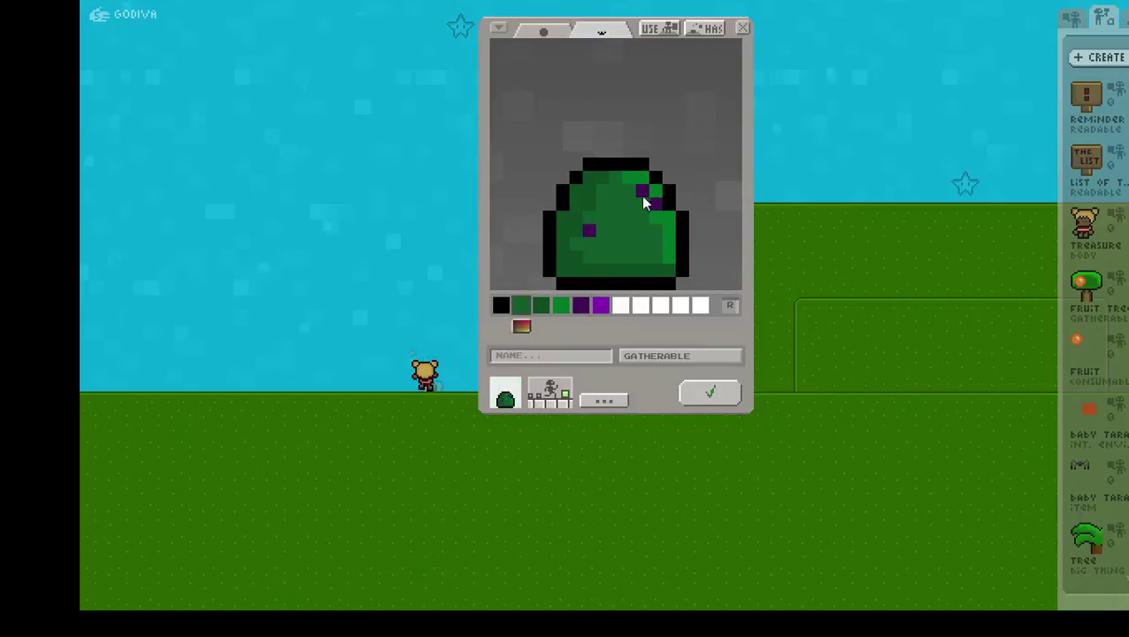
left_click(642, 194)
Name the gatherable Berry Bush, check its attribute list and save the object
left_click(597, 358)
type("Berry Bush")
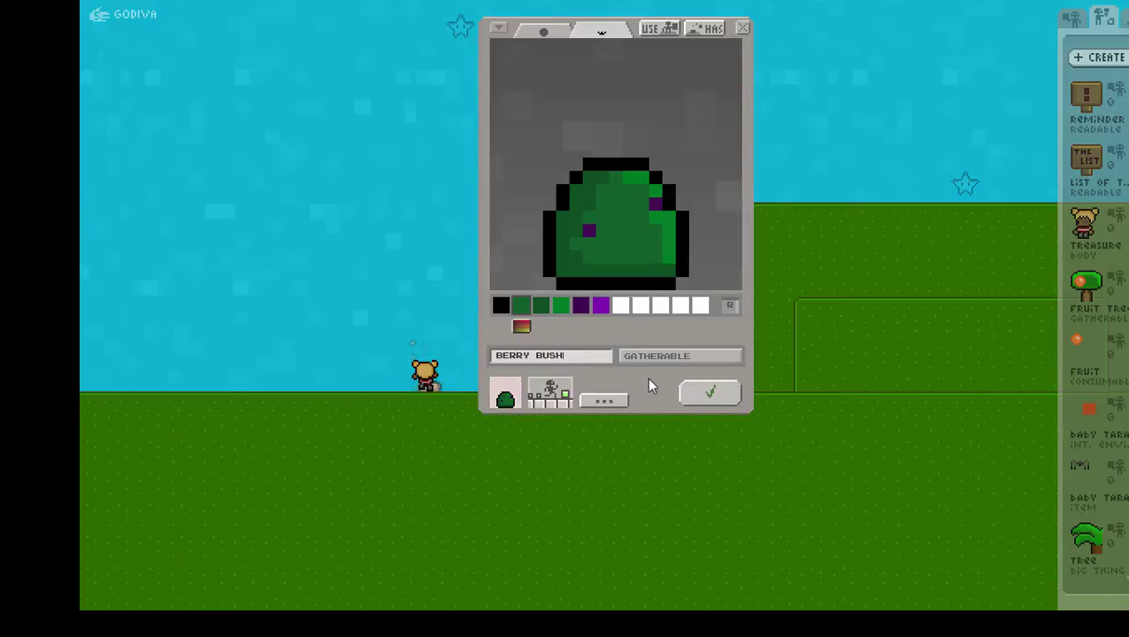
left_click(595, 401)
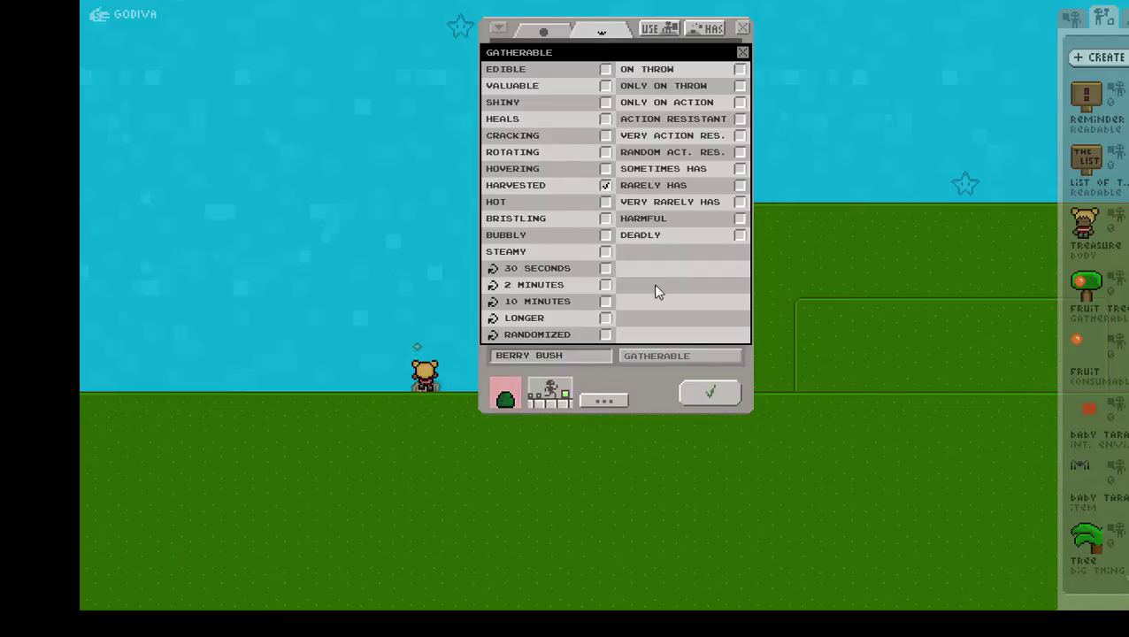
left_click(658, 387)
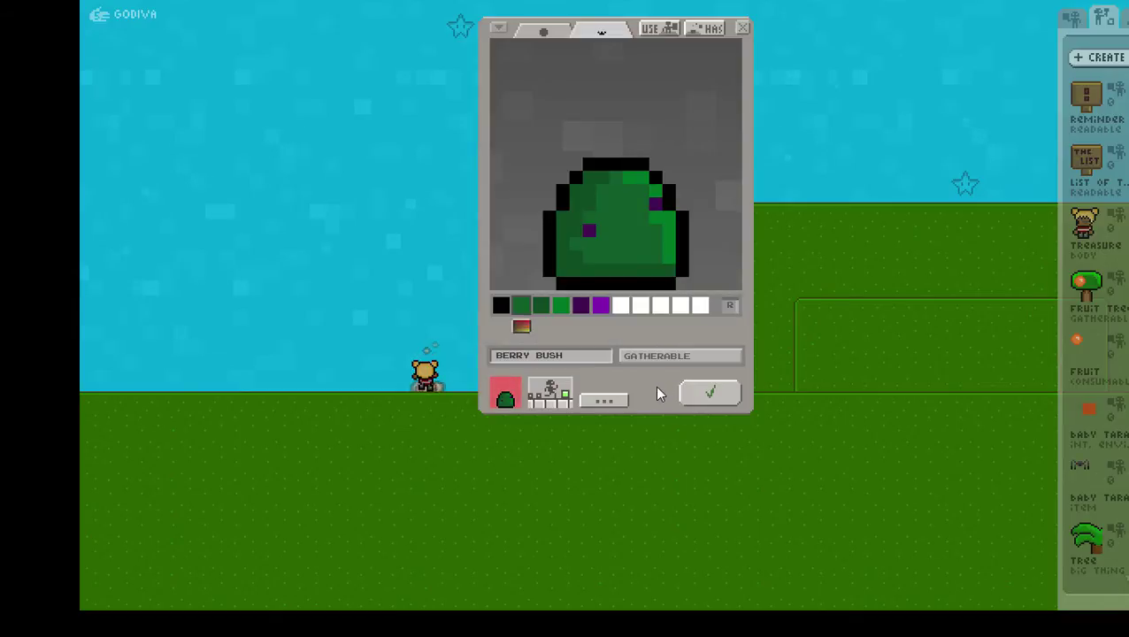
left_click(710, 394)
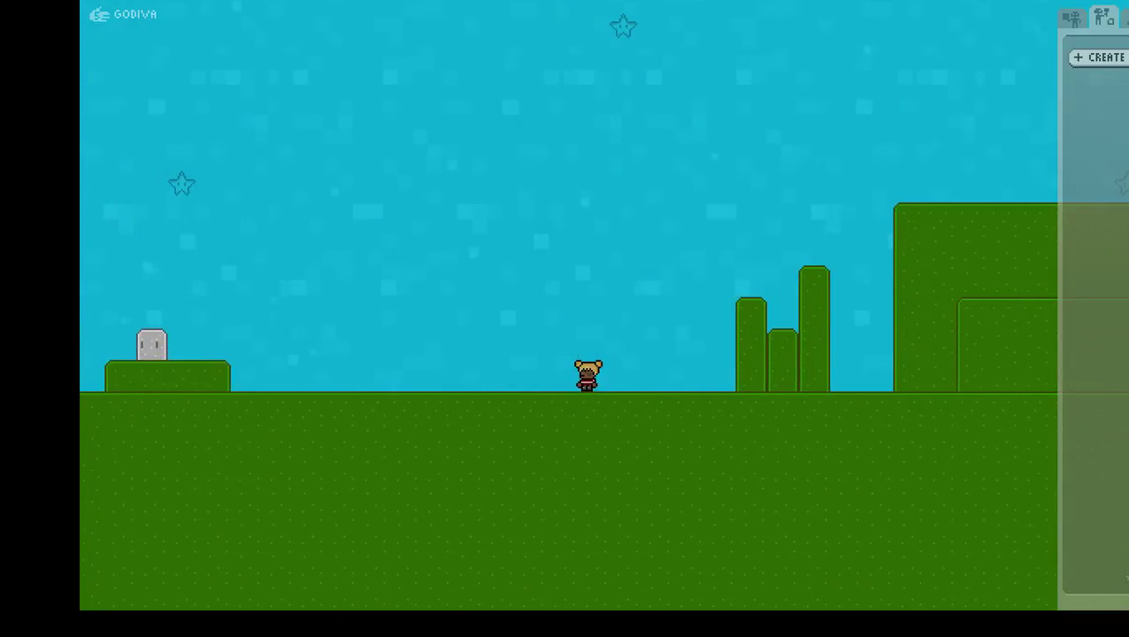
Start a new holdable item and set its first two palette colours to dark purple and bright purple
left_click(1106, 58)
left_click(677, 354)
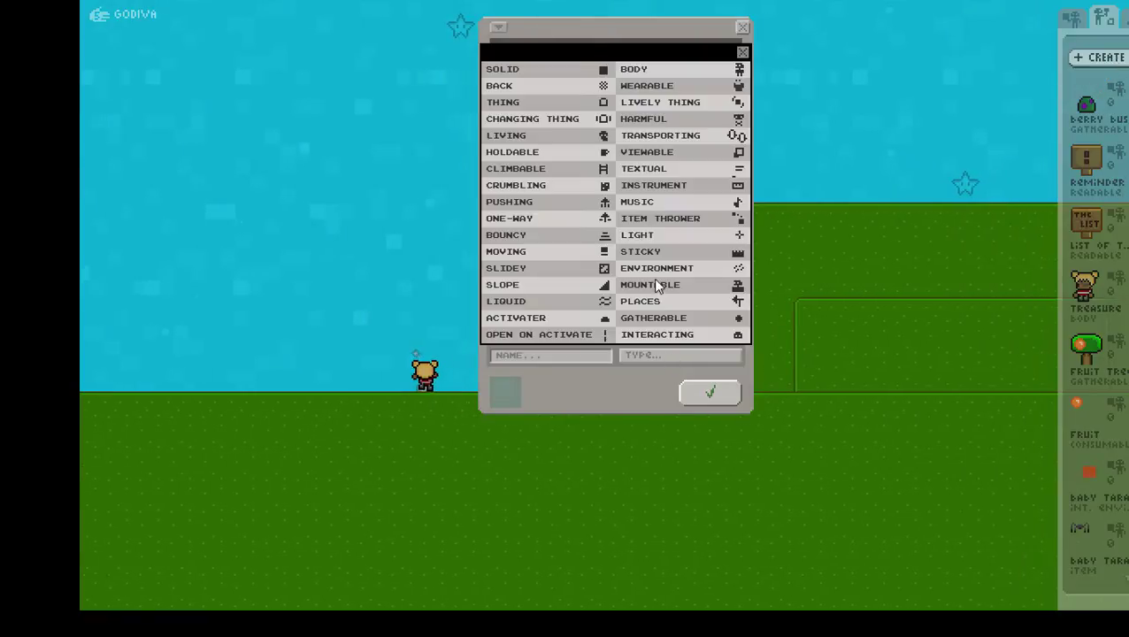
left_click(530, 153)
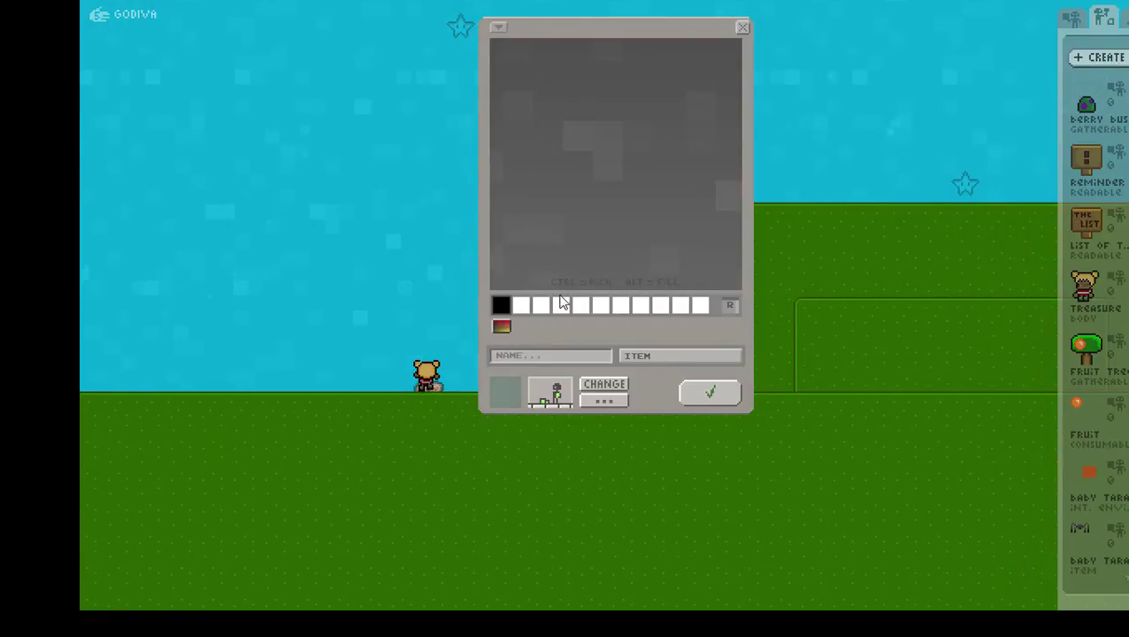
left_click(502, 305)
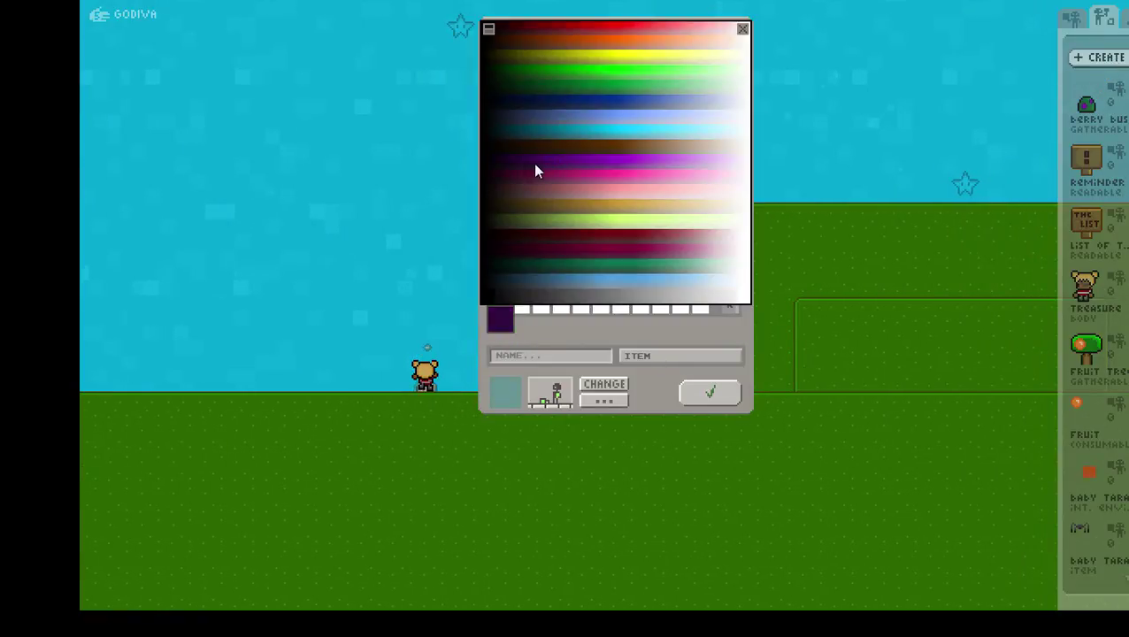
left_click(551, 168)
left_click(521, 310)
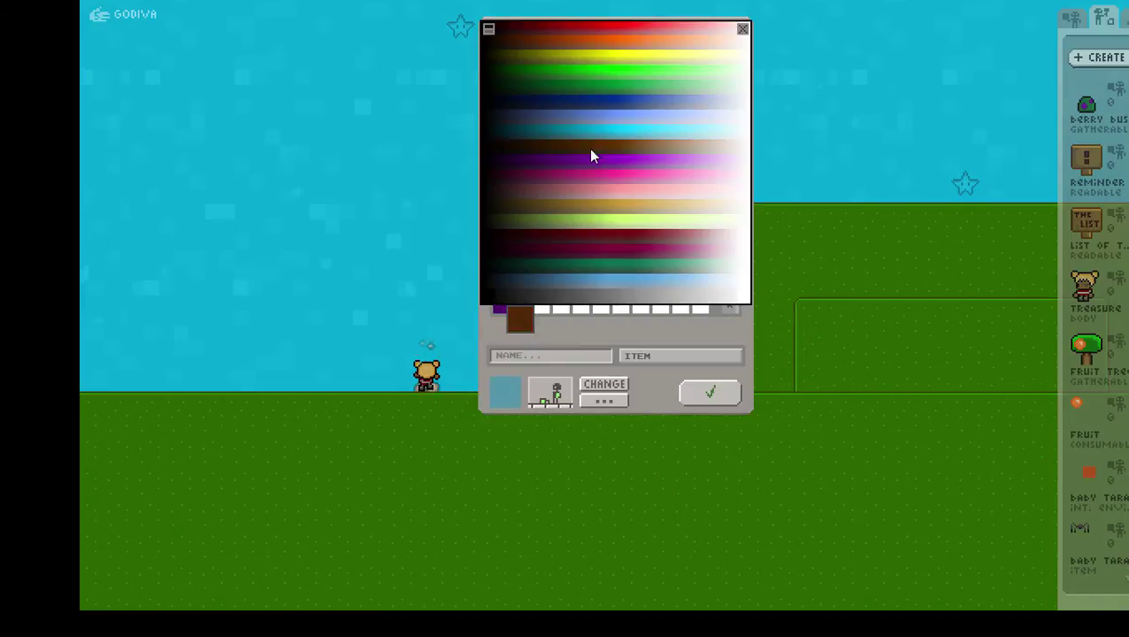
left_click(630, 164)
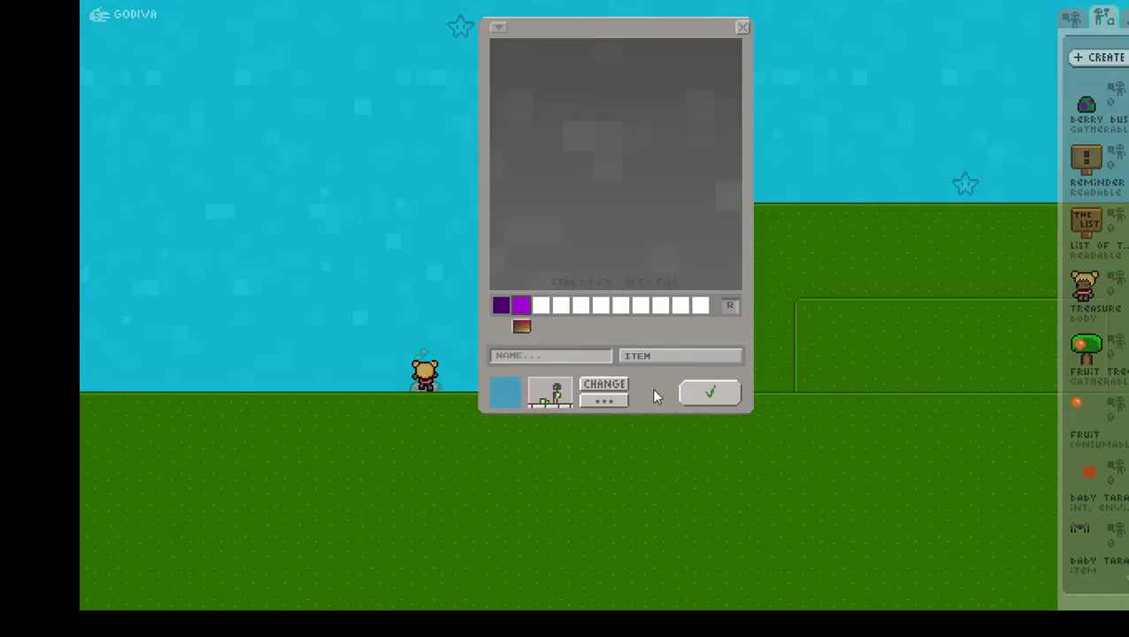
Change the new item's type to Consumable and give it the Edible attribute
left_click(616, 387)
left_click(614, 387)
left_click(614, 388)
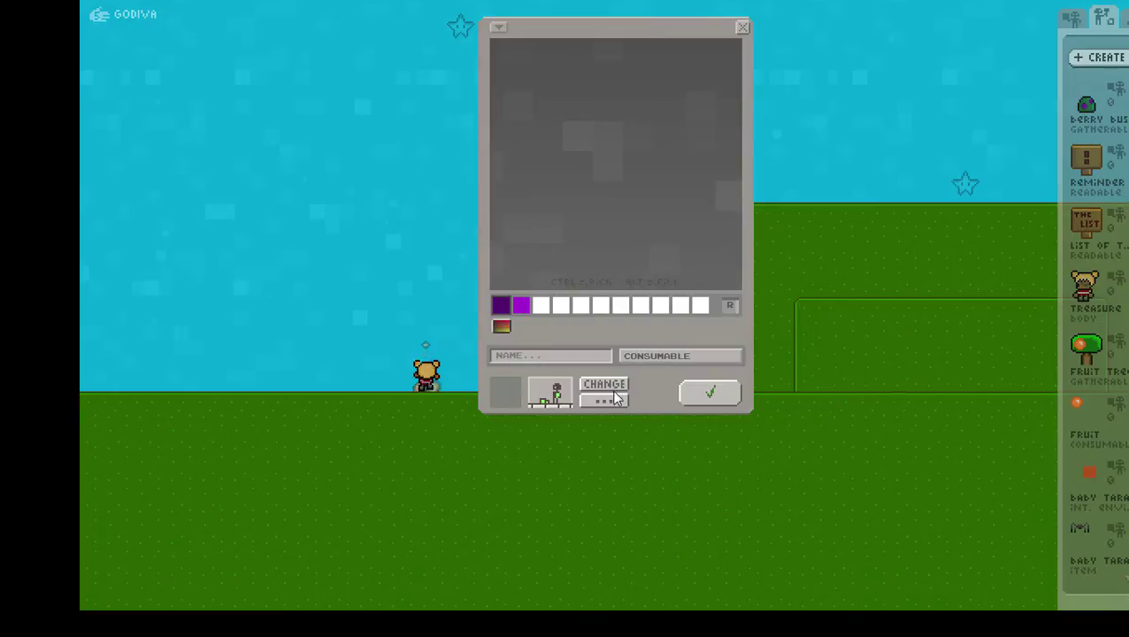
left_click(608, 403)
left_click(605, 70)
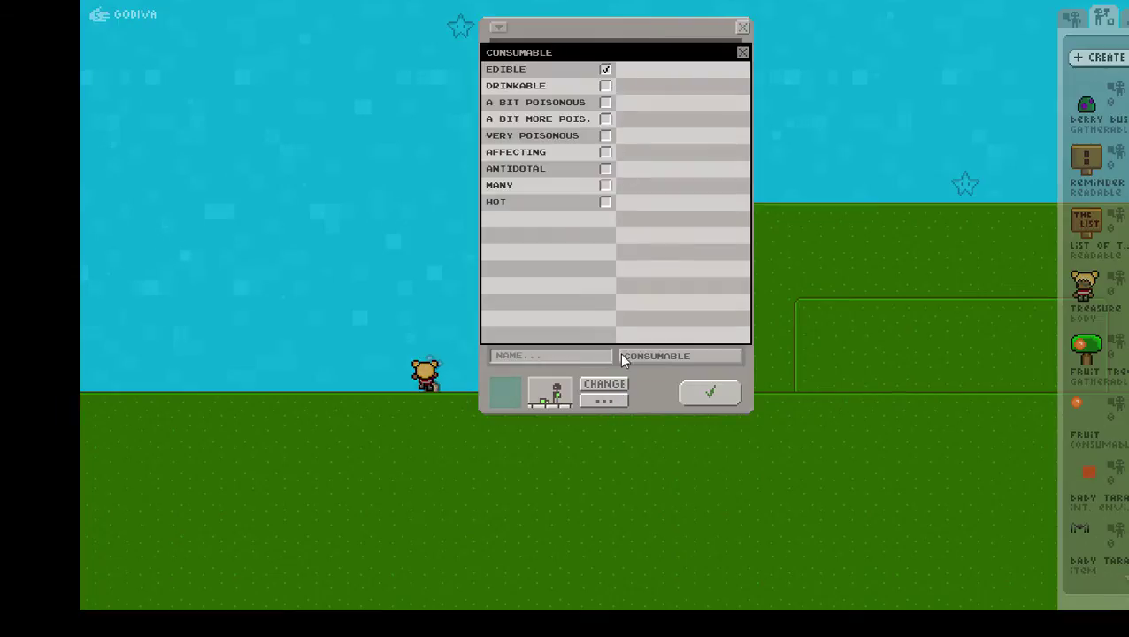
left_click(644, 392)
Name the consumable Berry and set its third palette colour to light purple
left_click(583, 356)
type("BERR")
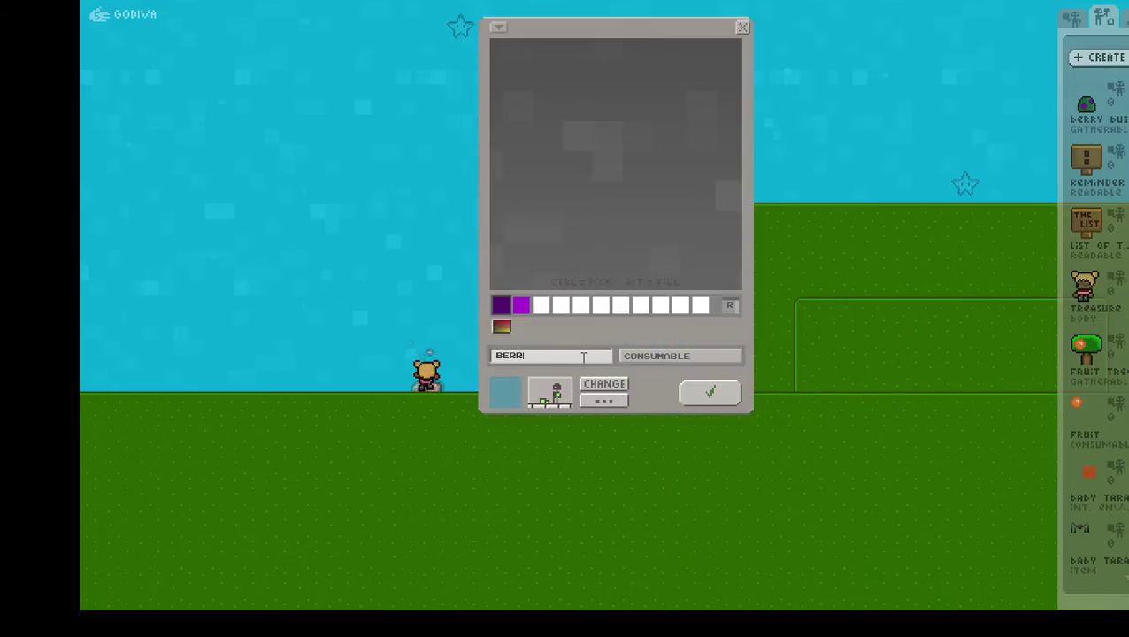
type("Y")
left_click(540, 305)
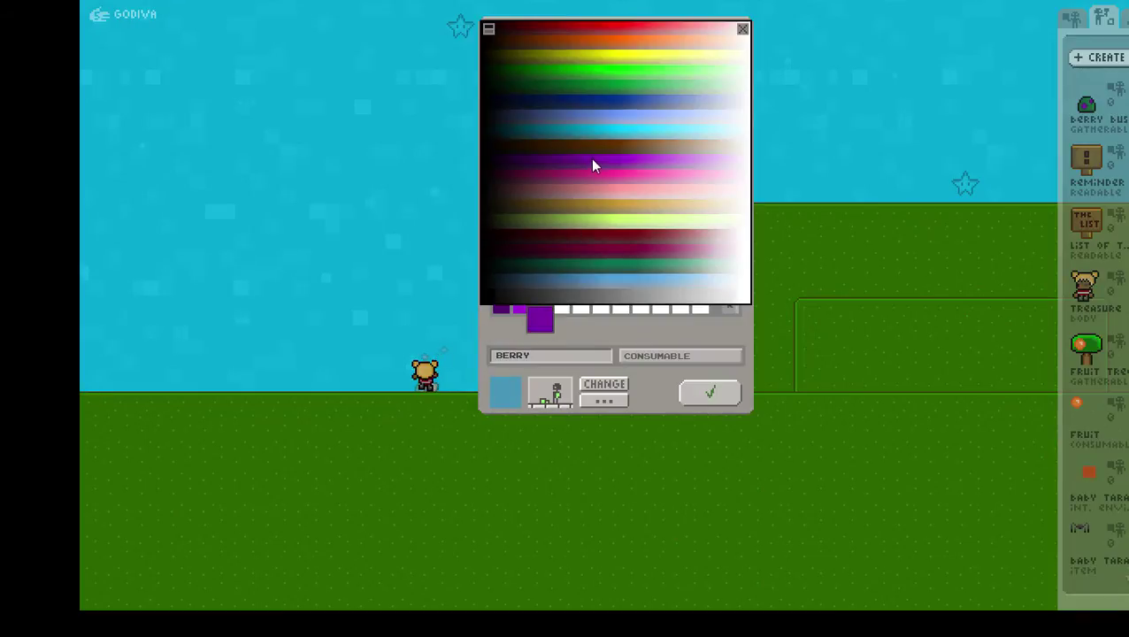
left_click(670, 165)
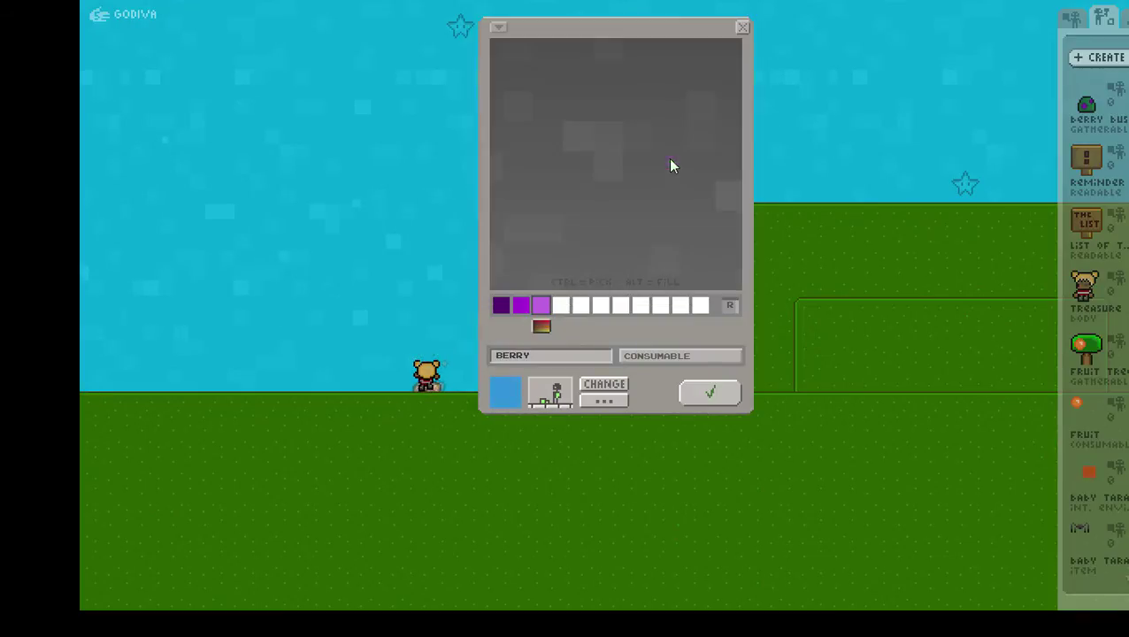
Draw a round dark purple outline about seven pixels wide in the lower-left corner of the berry's canvas
left_click(502, 306)
left_click_drag(498, 255, 508, 271)
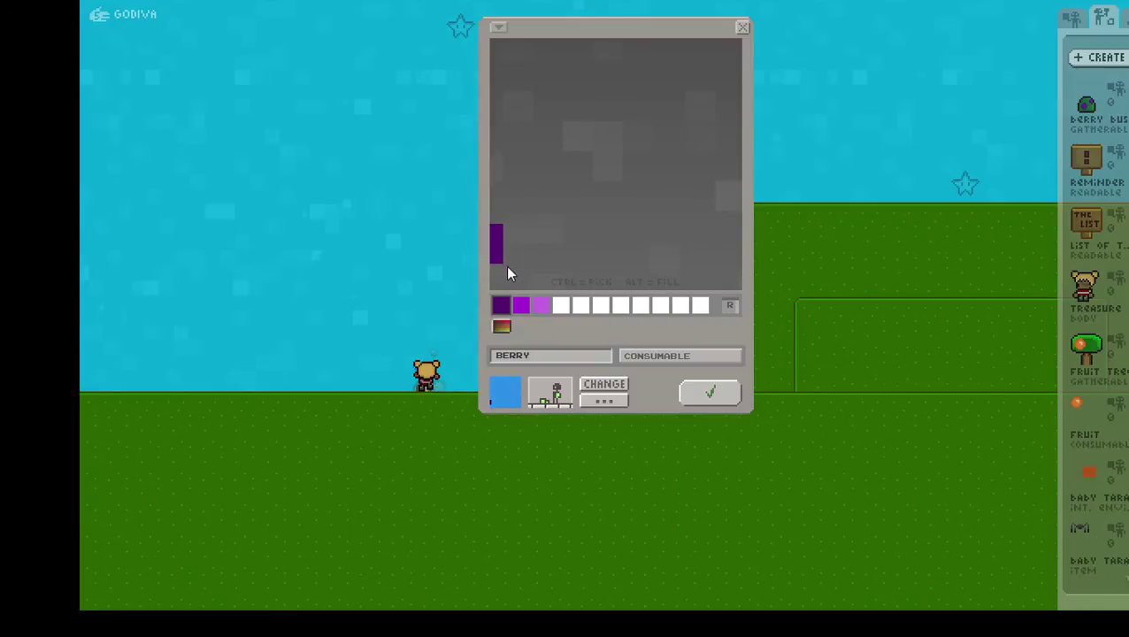
left_click_drag(507, 221, 545, 205)
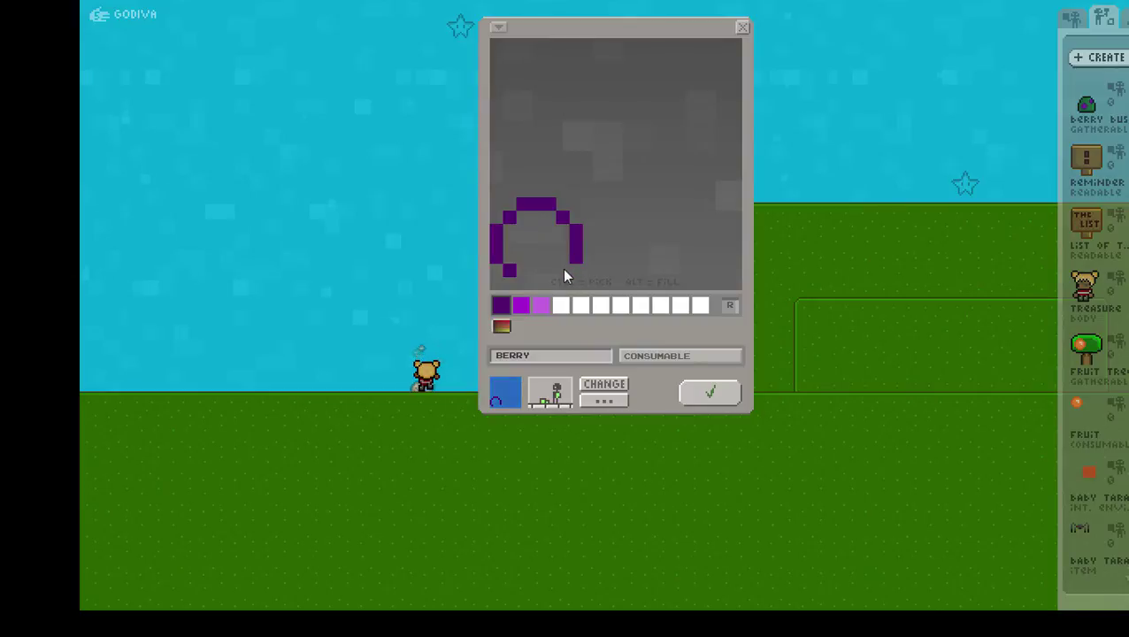
left_click_drag(564, 270, 529, 282)
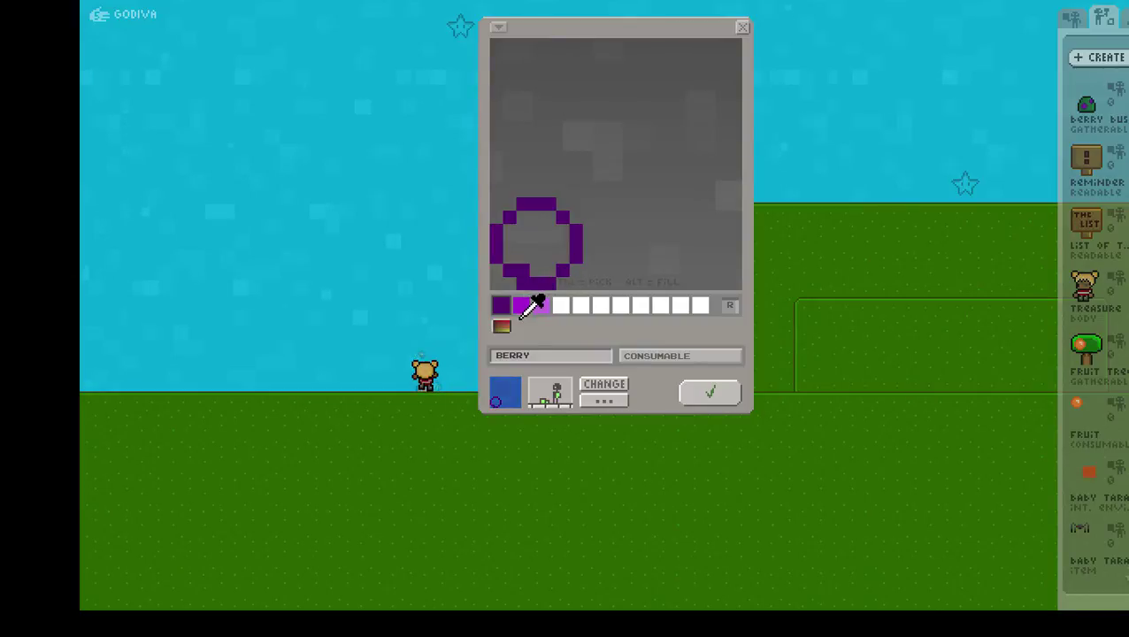
Fill the berry outline with bright purple, add a light purple highlight inside it and save the item
left_click(534, 251, "alt")
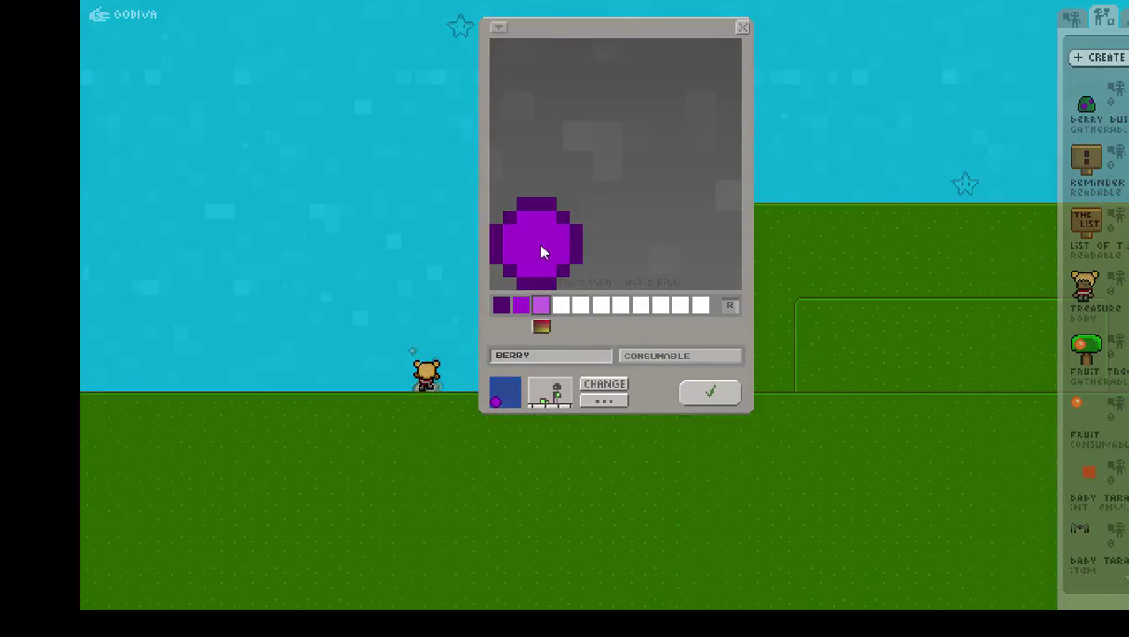
left_click_drag(537, 216, 568, 252)
left_click(701, 400)
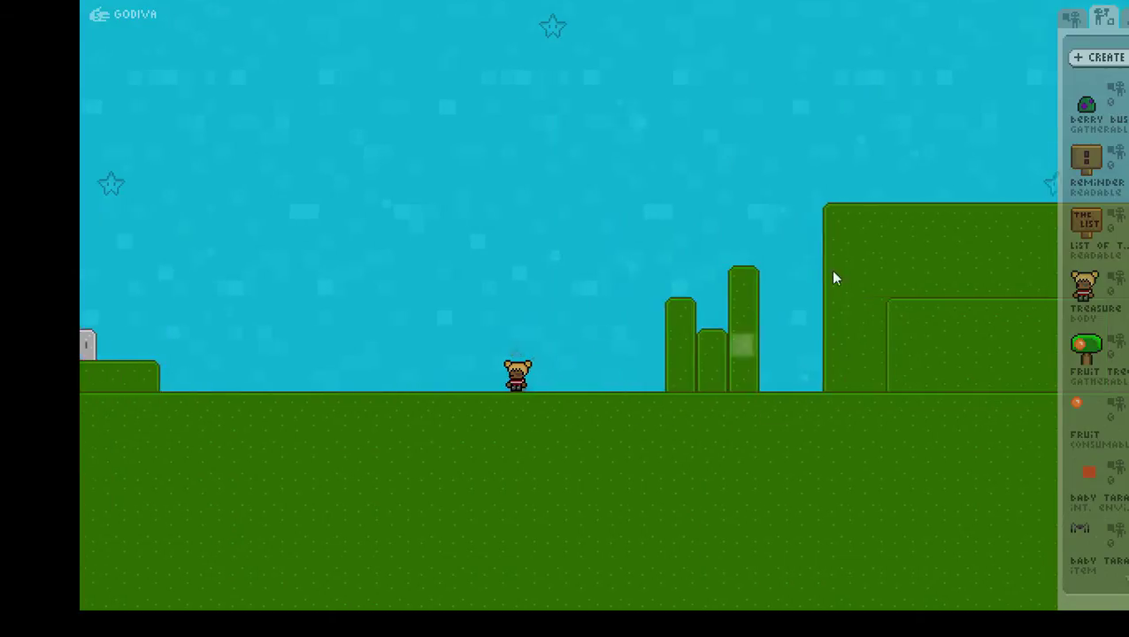
Set the Berry as the item the Berry Bush has, save the bush and remove its older copy from the collection
left_click(1106, 57)
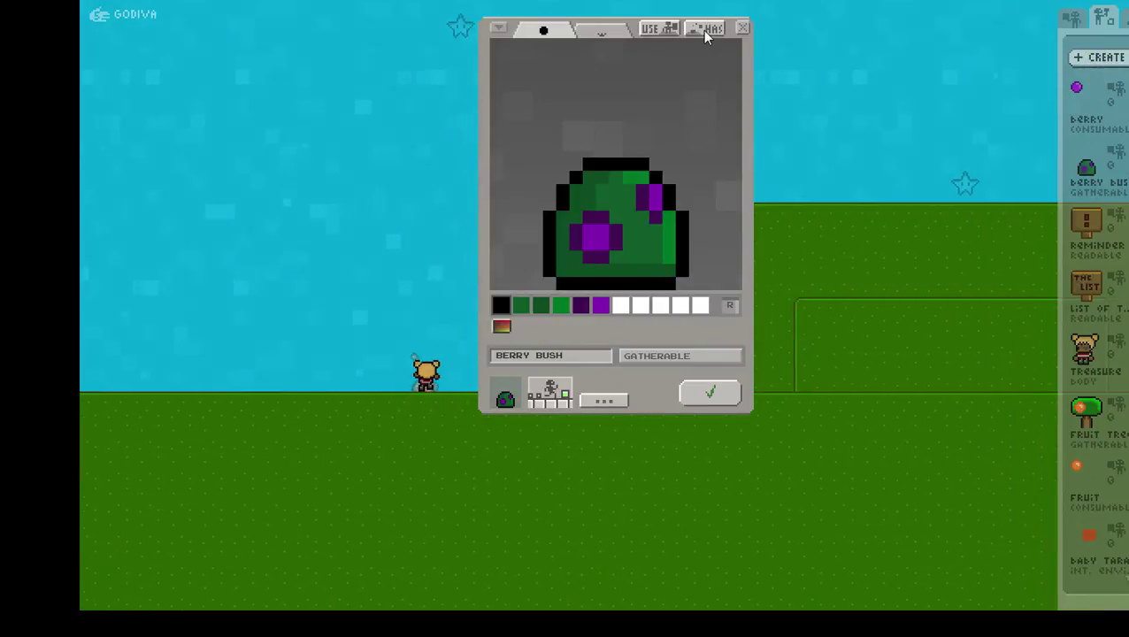
left_click(703, 31)
left_click(1094, 102)
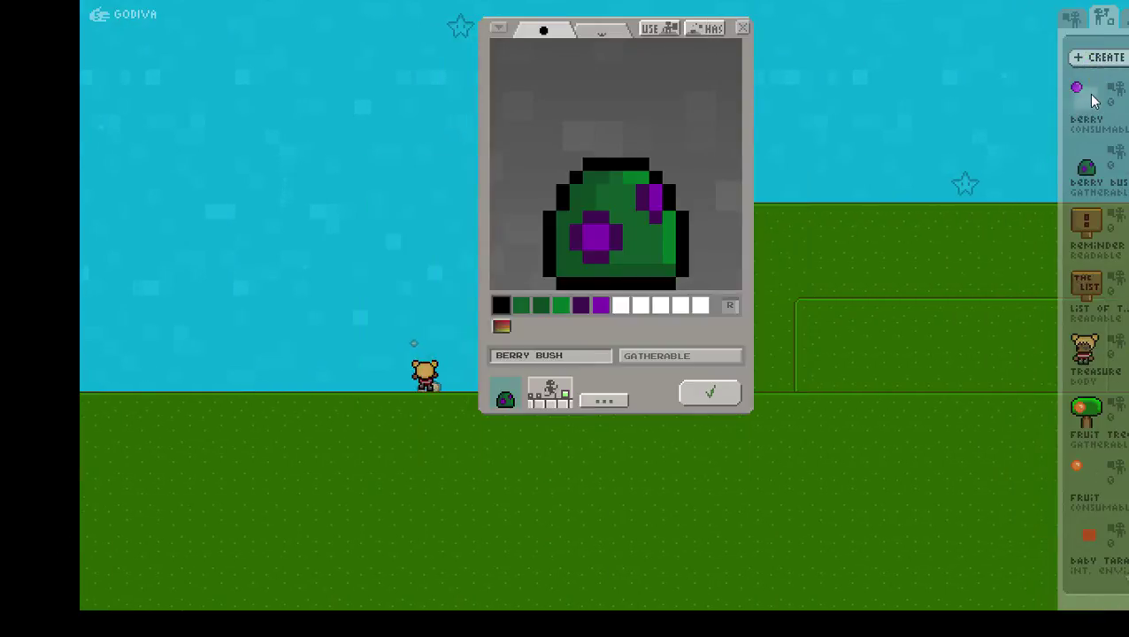
left_click(713, 395)
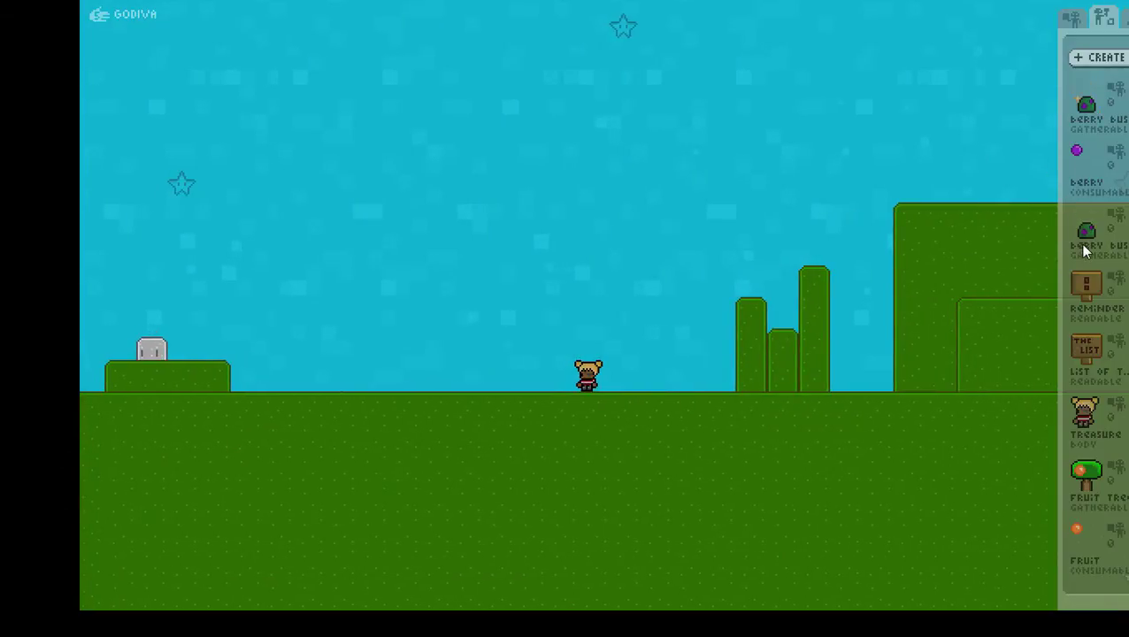
left_click(1087, 234)
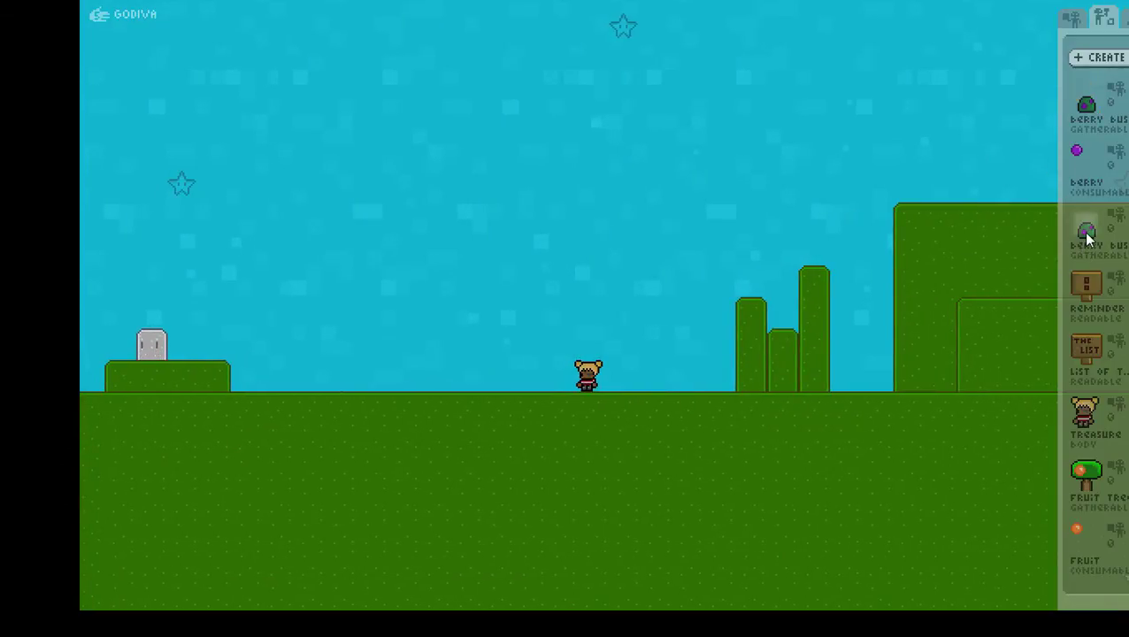
Open the Berry Bush for editing and turn off its Harvested attribute
left_click(1098, 101)
left_click(611, 402)
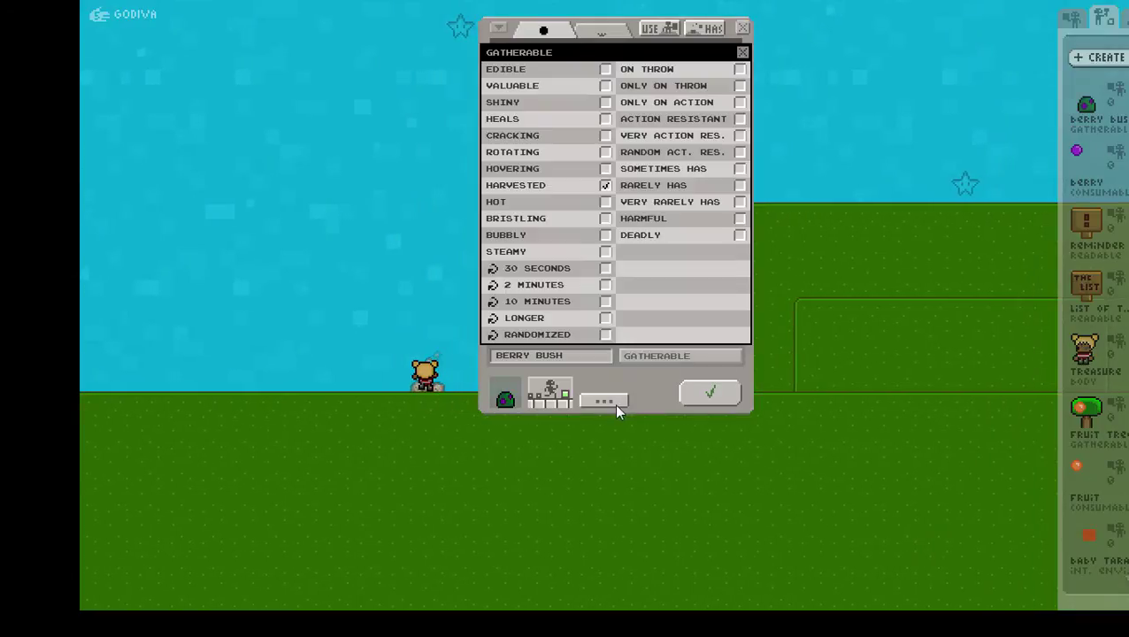
left_click(606, 187)
left_click(605, 188)
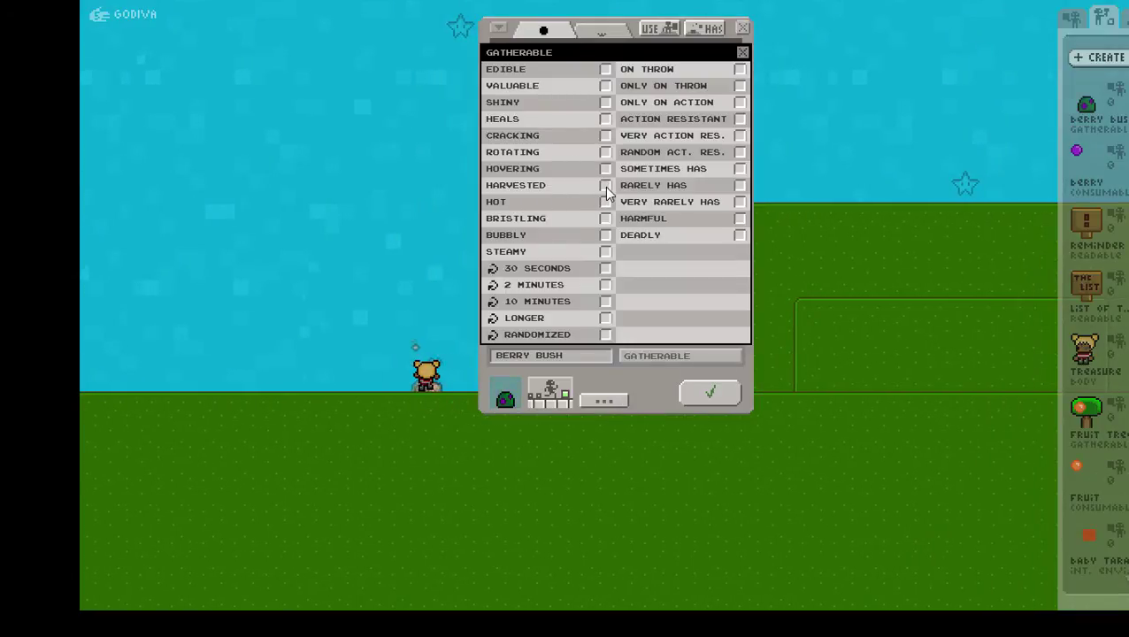
left_click(643, 384)
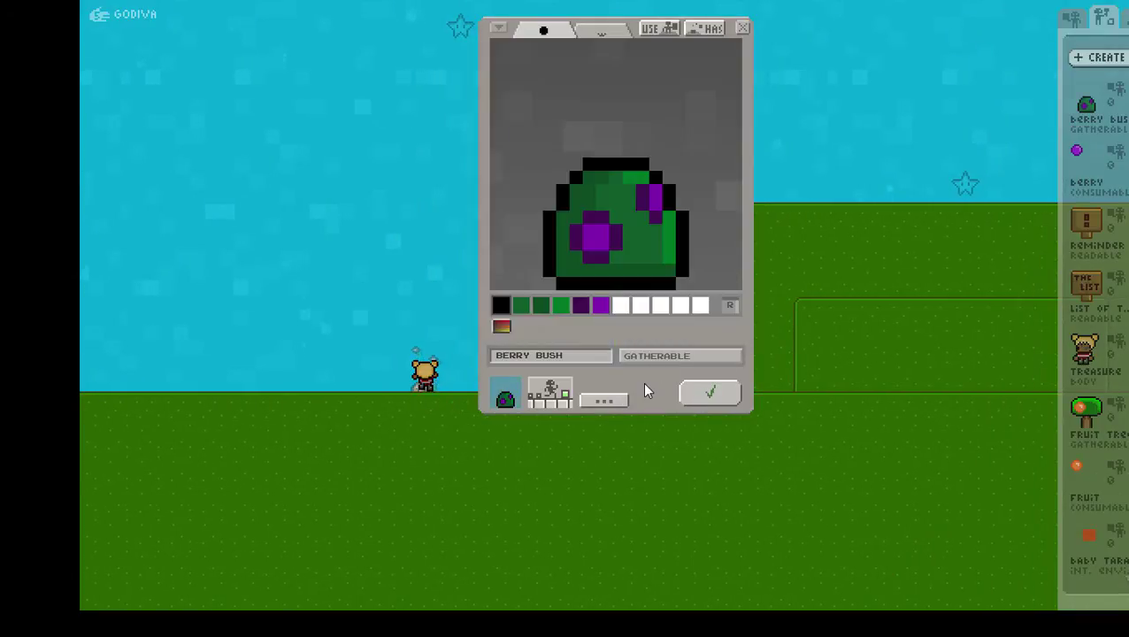
Apply the Darker colour variation to the edited Berry Bush and save it as a separate item
left_click(587, 310)
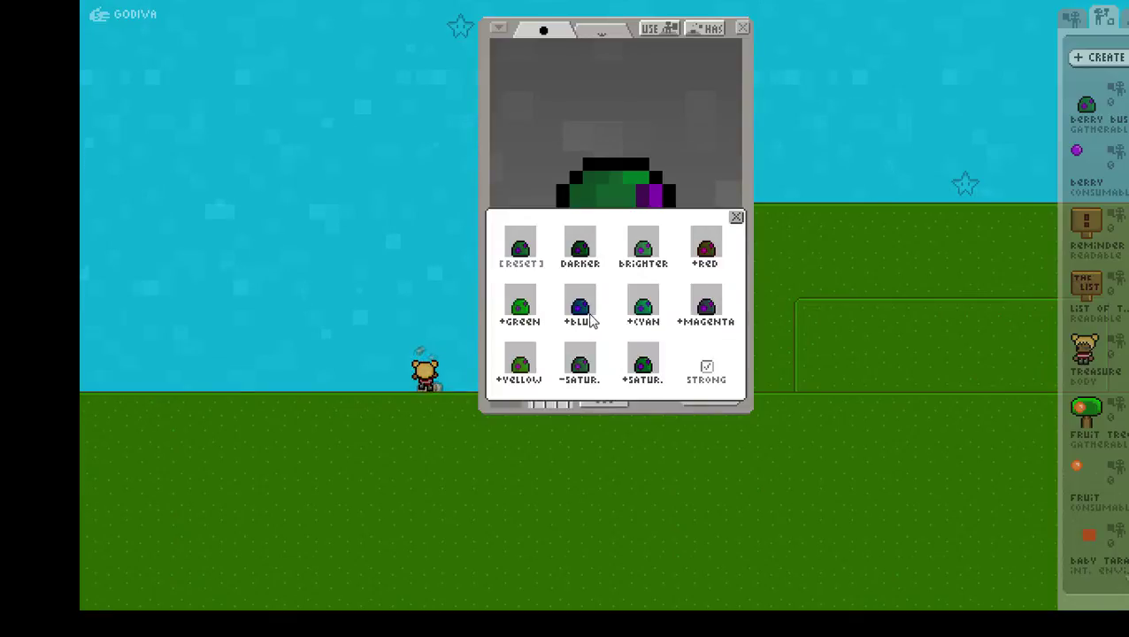
left_click(583, 248)
left_click(649, 457)
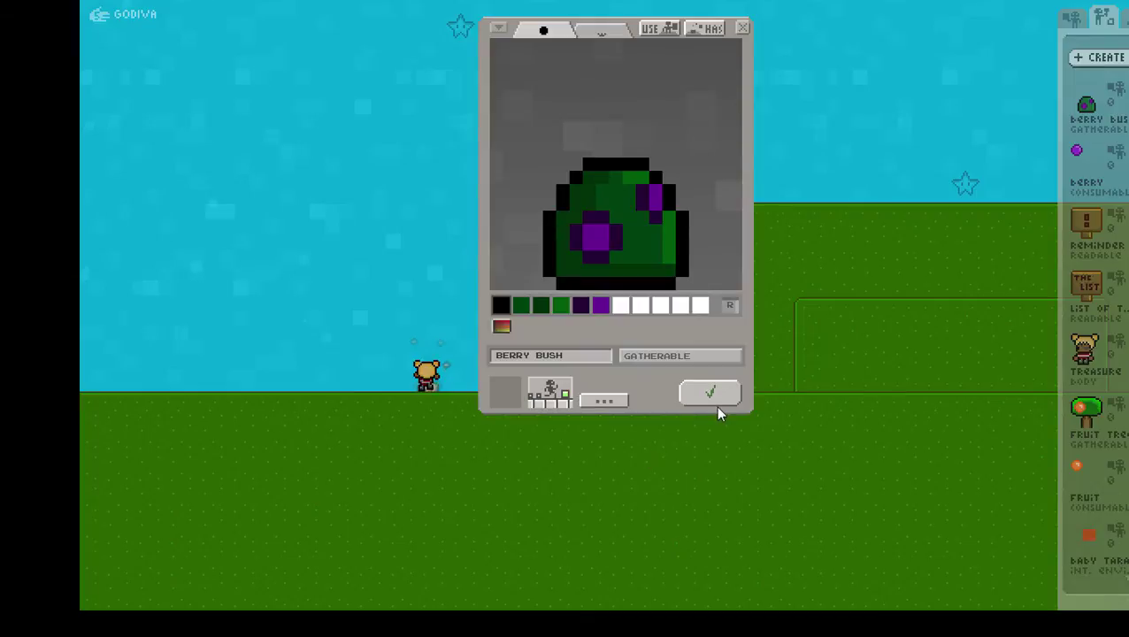
left_click(713, 400)
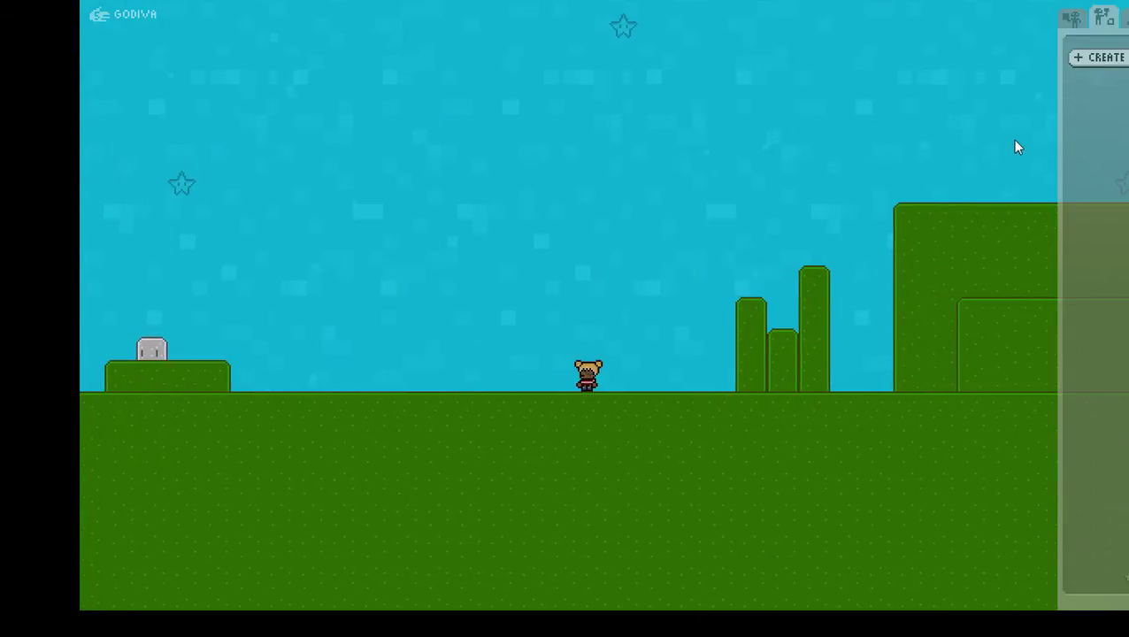
Place three of the original Berry Bushes in a spaced row on the ground between the stone and the character
left_click_drag(1082, 164, 287, 381)
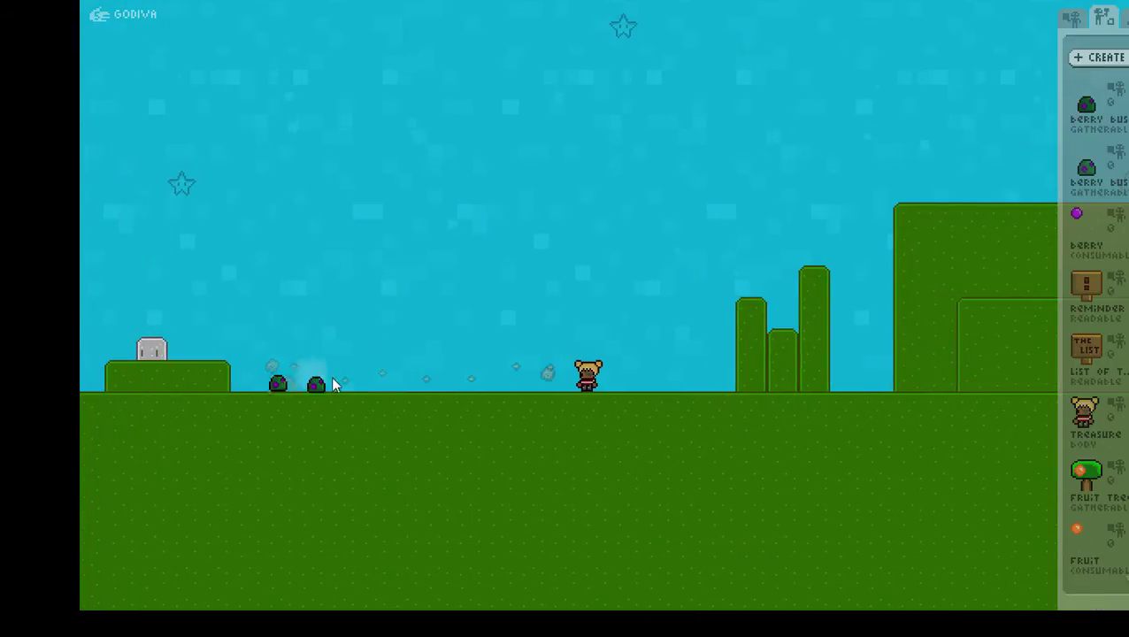
left_click(340, 381)
left_click(407, 381)
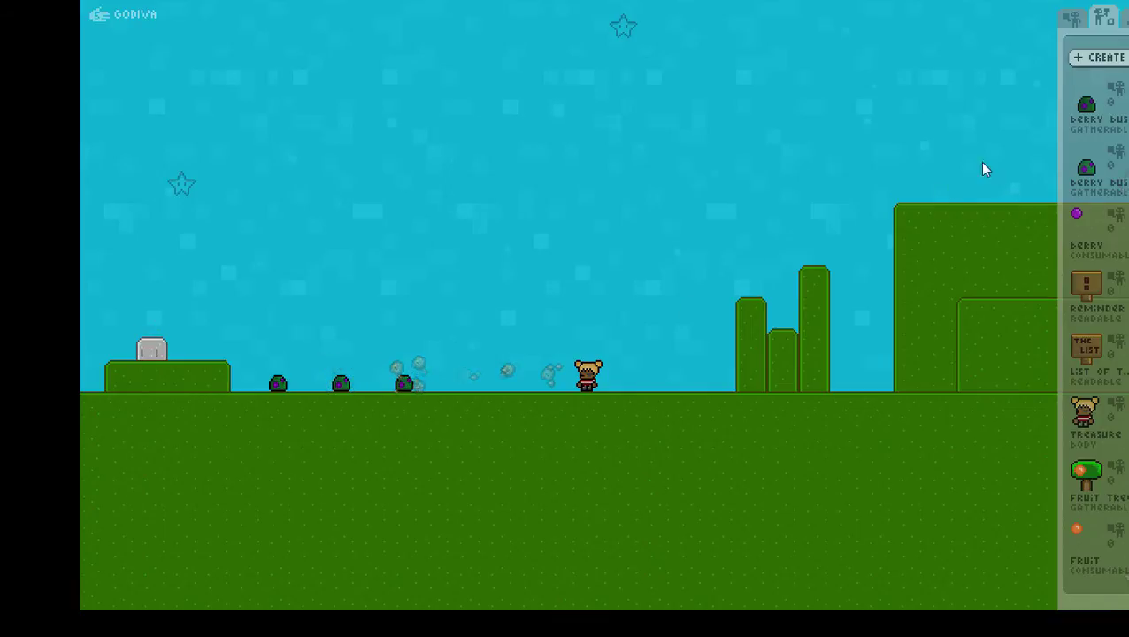
Place three of the darker Berry Bushes in a spaced row on the ground beside the green pillars
left_click_drag(1086, 105, 727, 381)
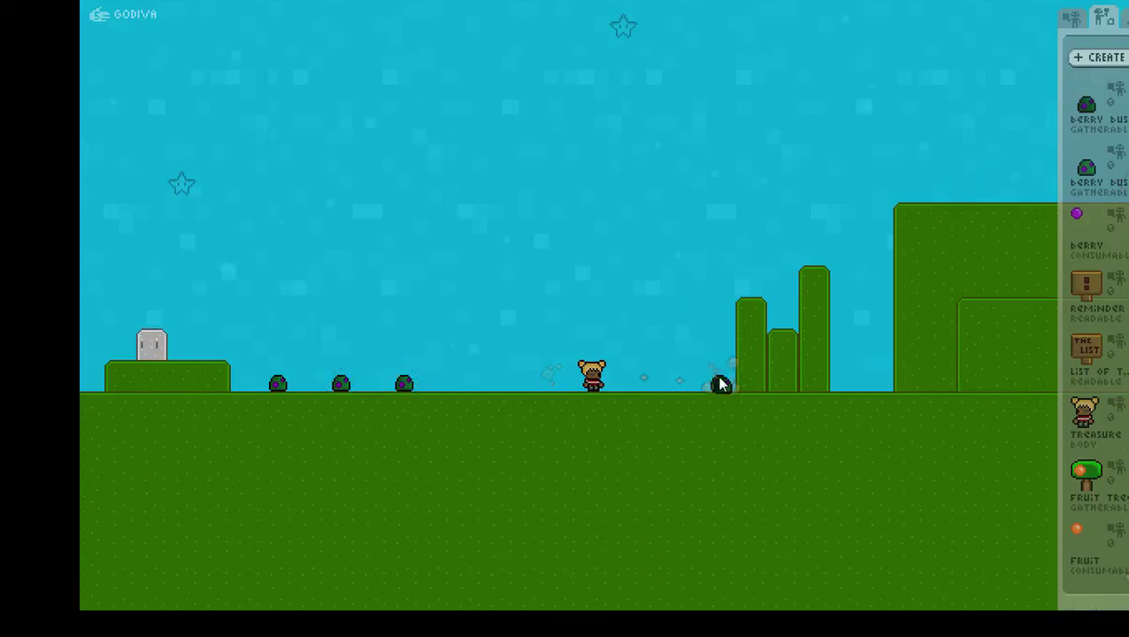
key("a")
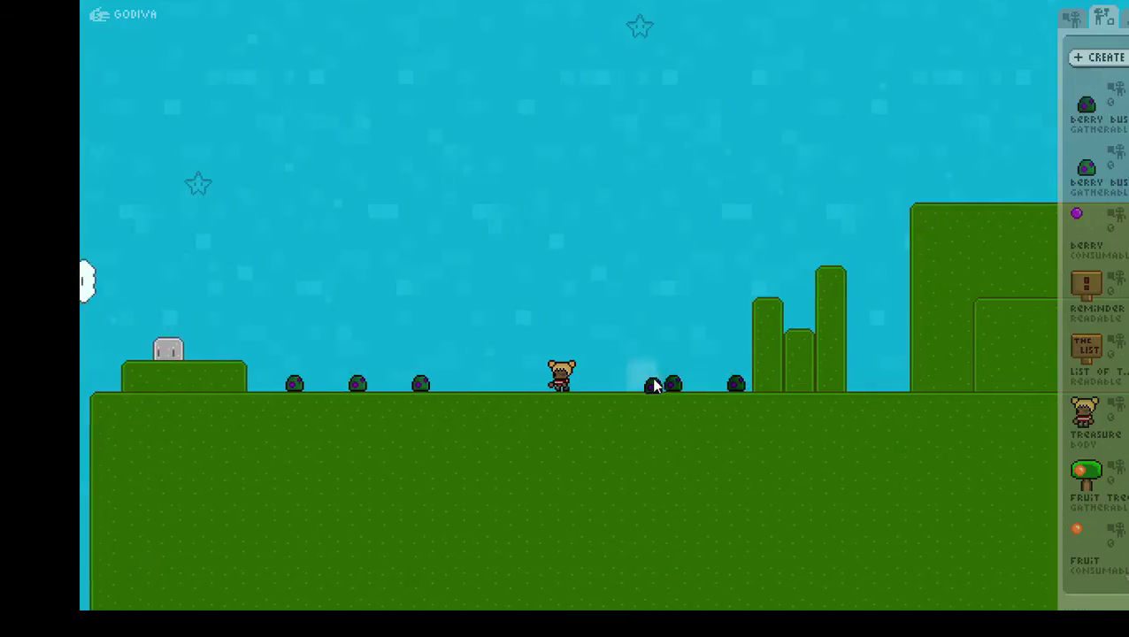
left_click(658, 386)
Walk the character to the three original bushes and gather berries from the nearest ones to test them
key("a")
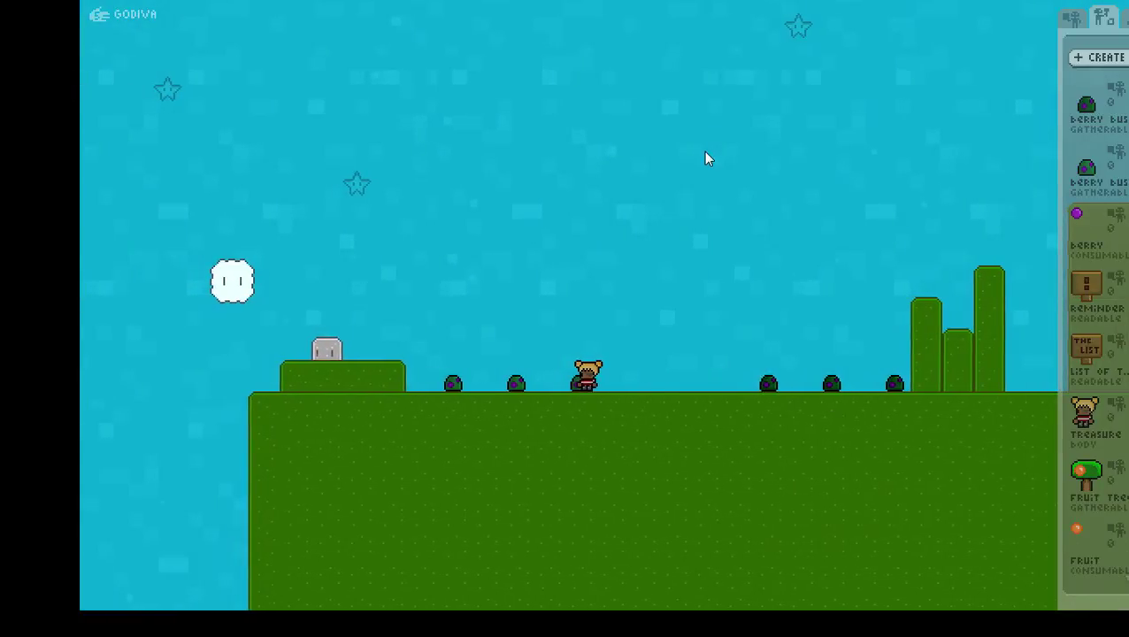
key("s")
key("a")
key("a")
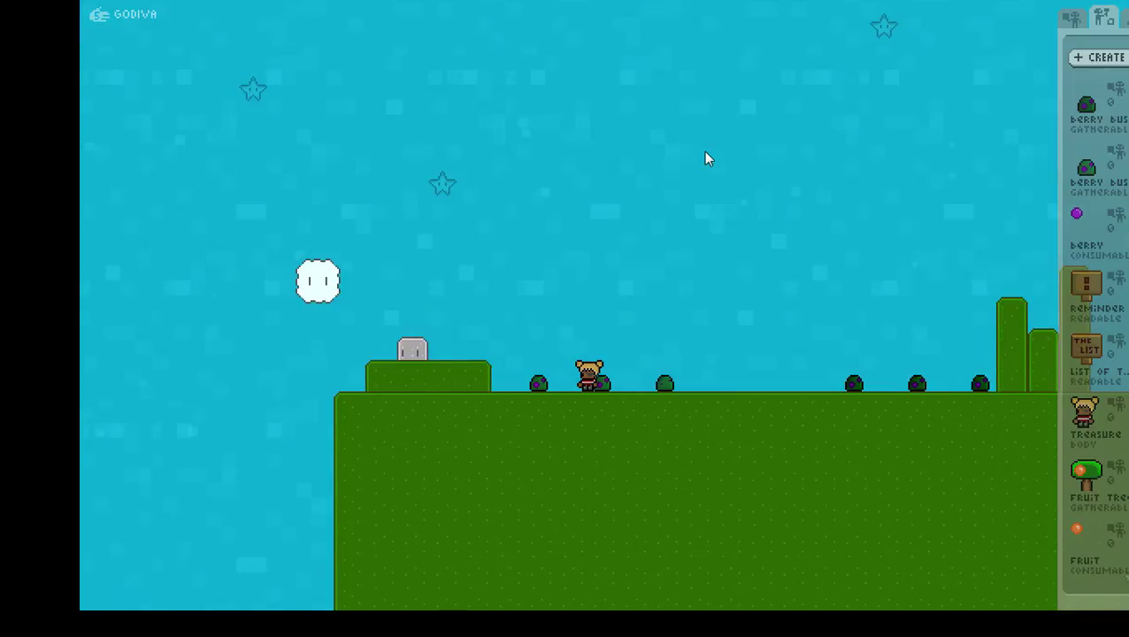
key("e")
key("a")
key("space")
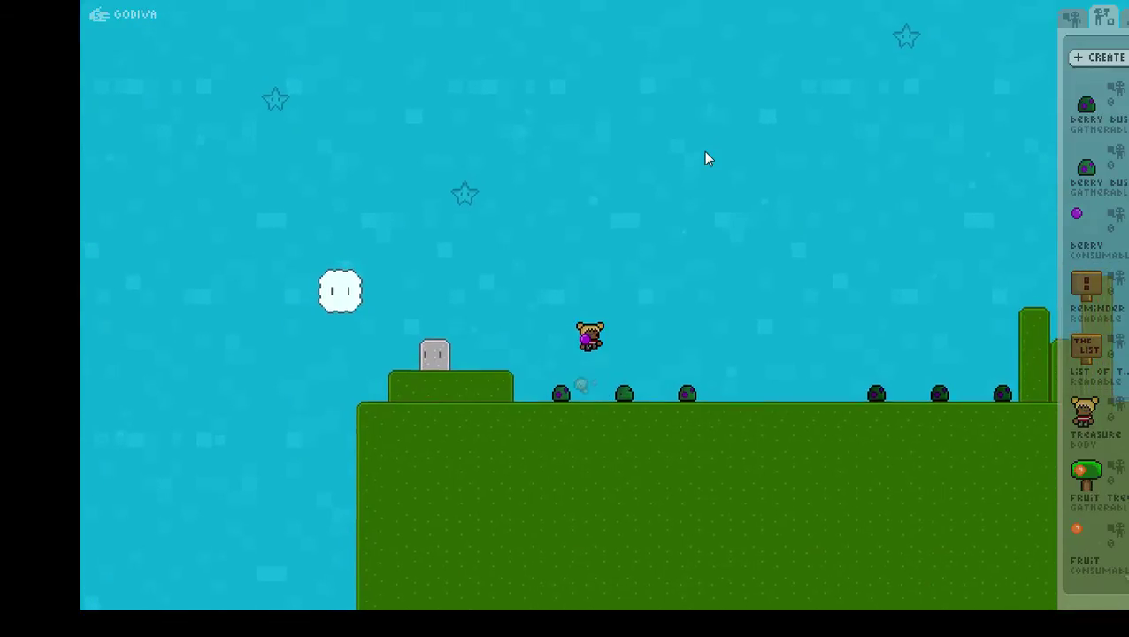
key("d")
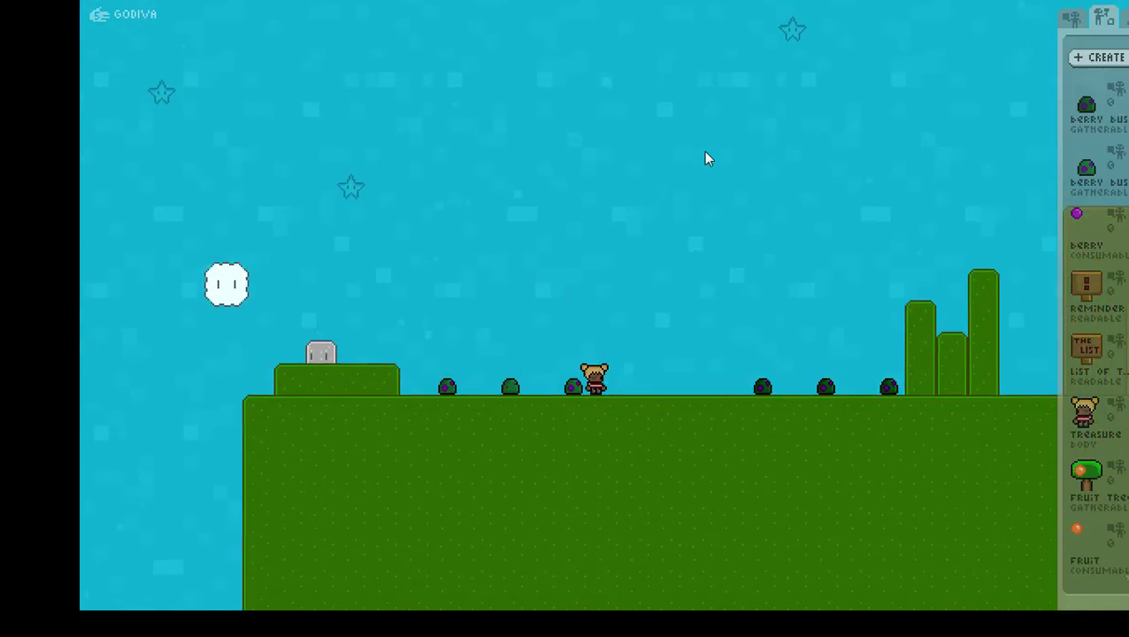
Gather berries from the middle and farthest original bushes, then move back towards the darker bushes
key("a")
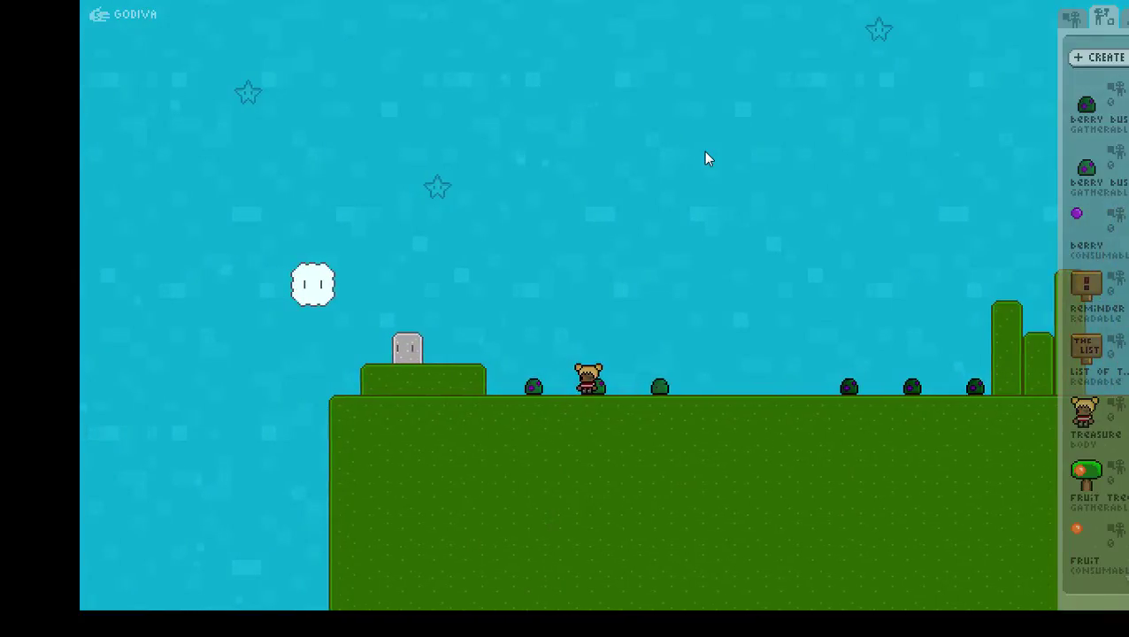
key("e")
key("space")
key("a")
key("space")
key("d")
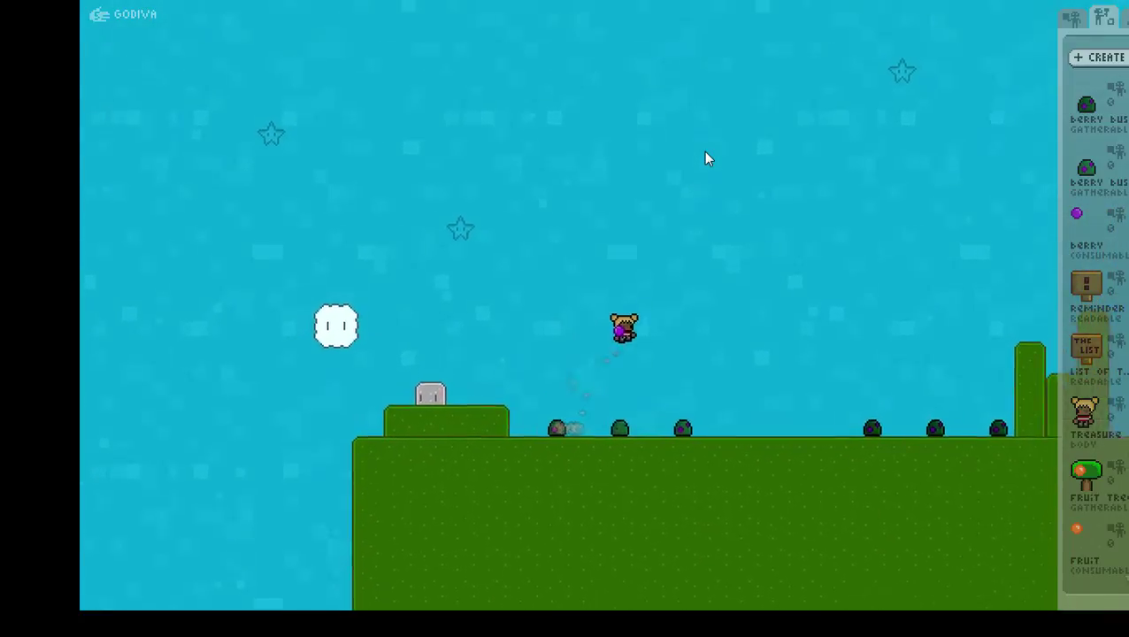
key("e")
key("d")
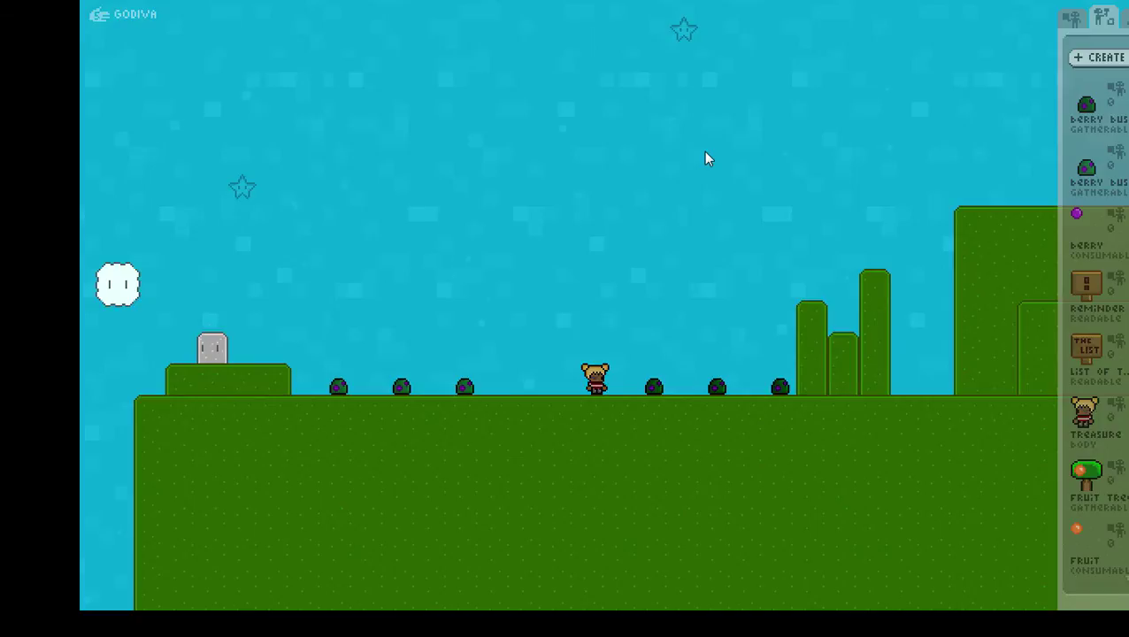
Run the character past the three darker bushes to test how they release berries without the Harvested attribute
key("d")
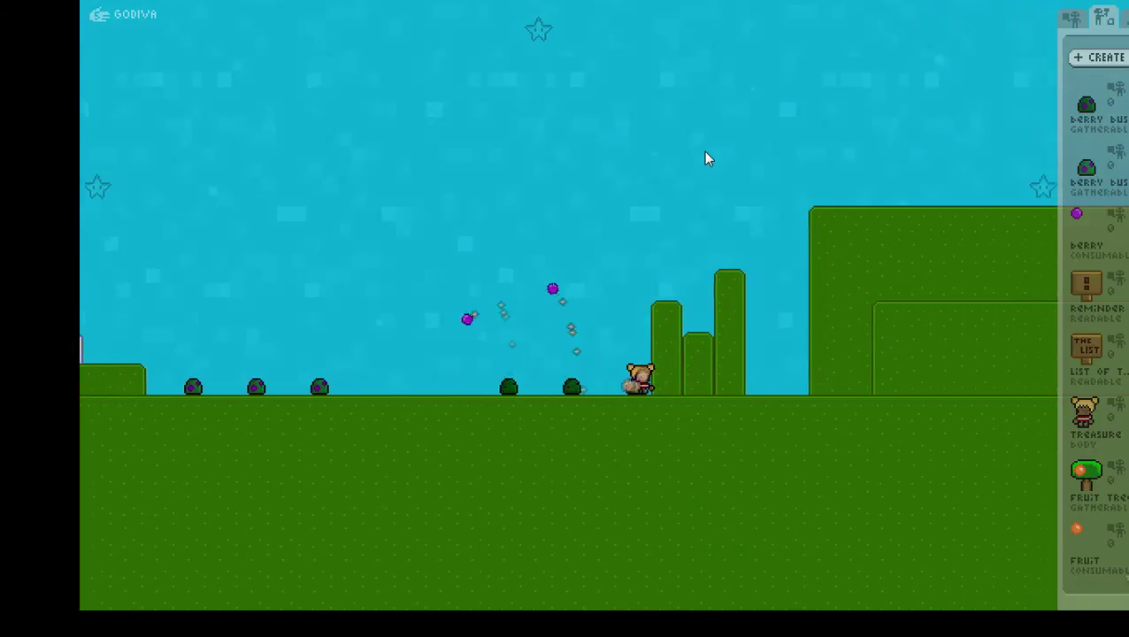
key("a")
key("w")
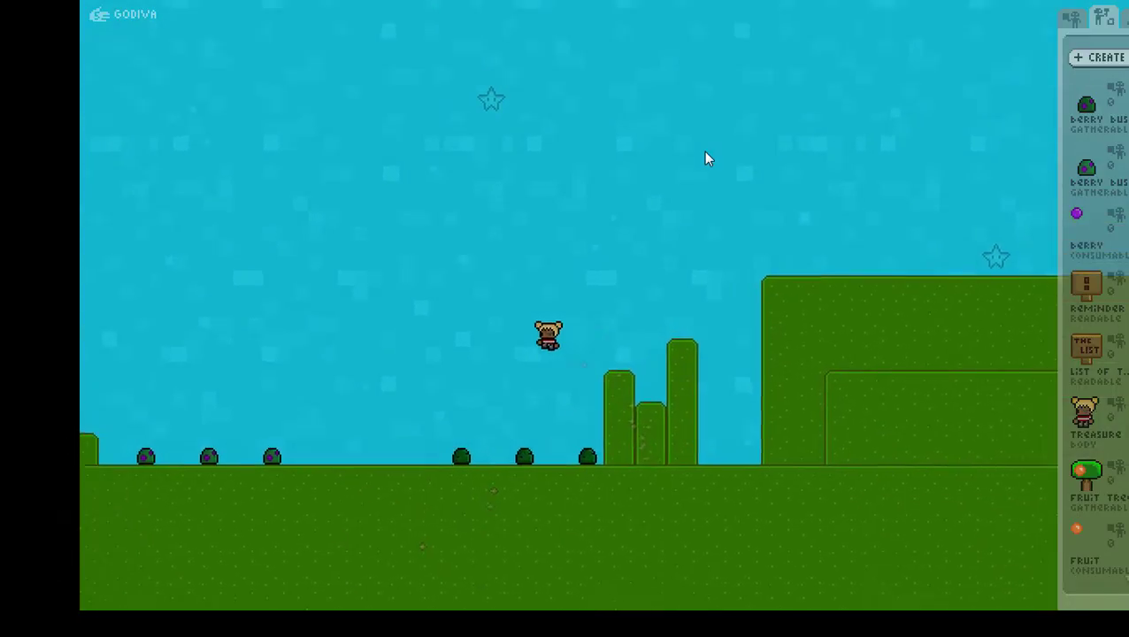
Return to the original bush nearest the stone and gather its berry again for comparison
key("a")
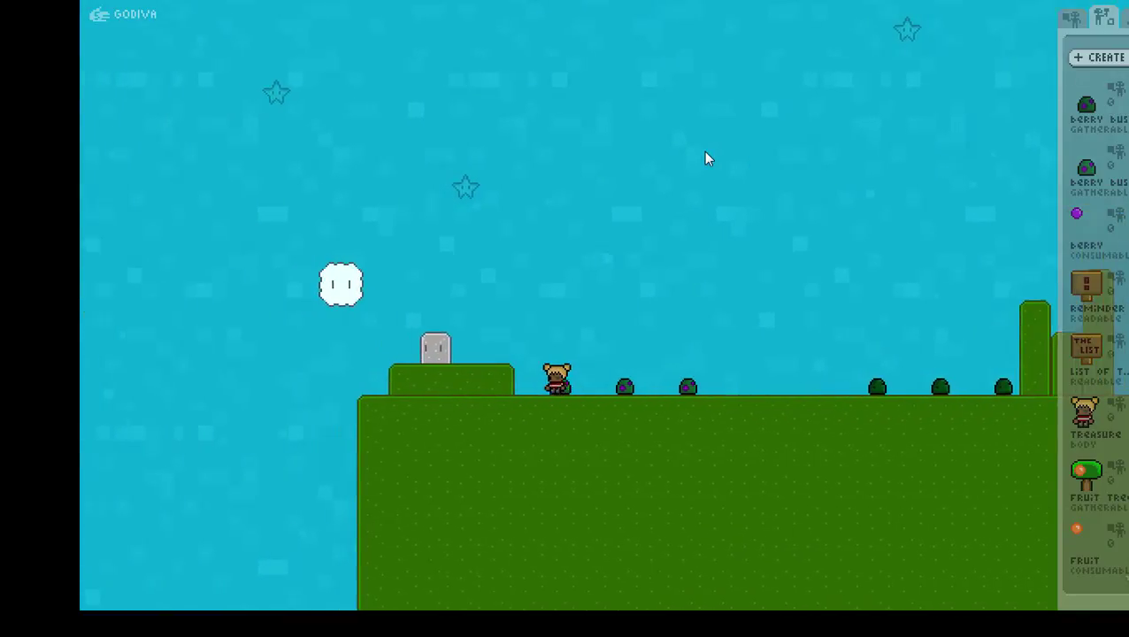
key("a")
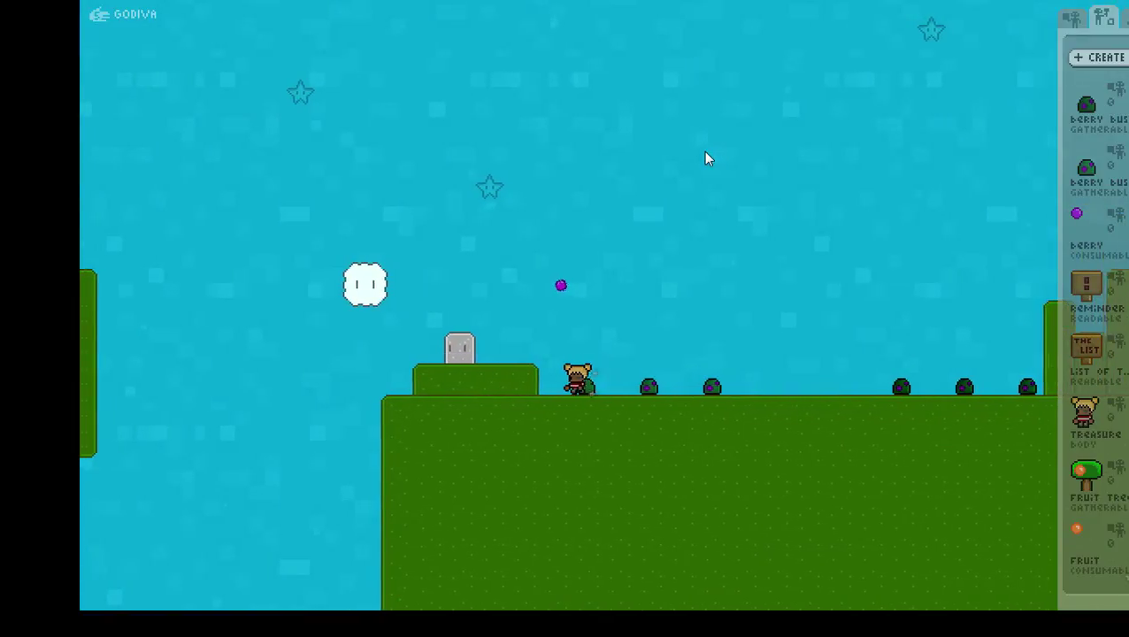
key("w")
key("d")
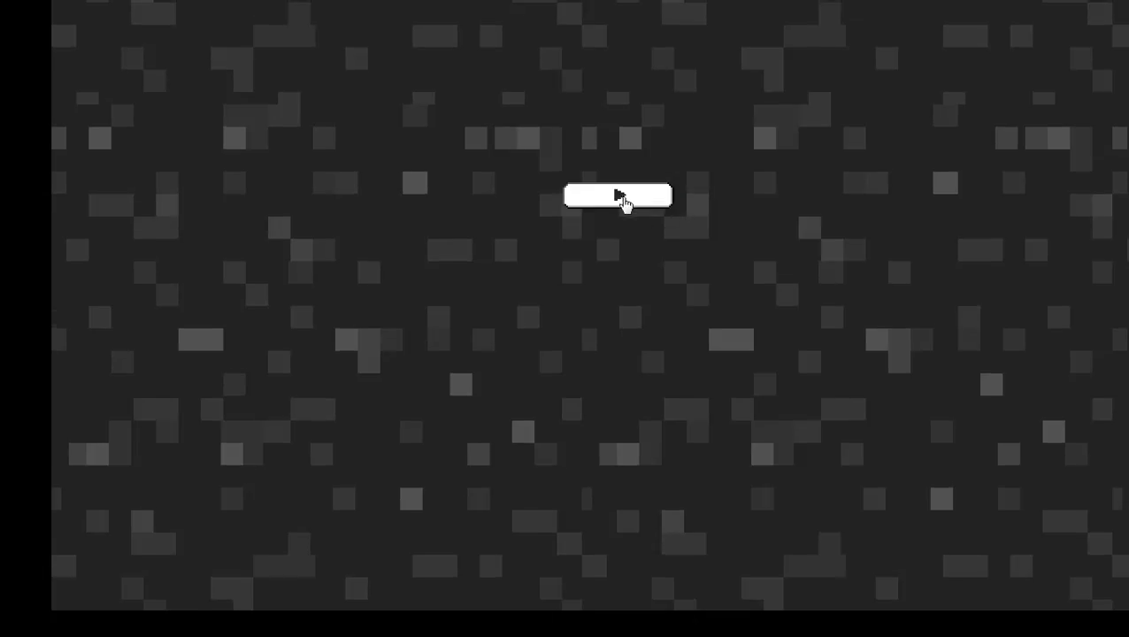
Re-enter the world from the play screen and check the placed berry bushes
left_click(621, 197)
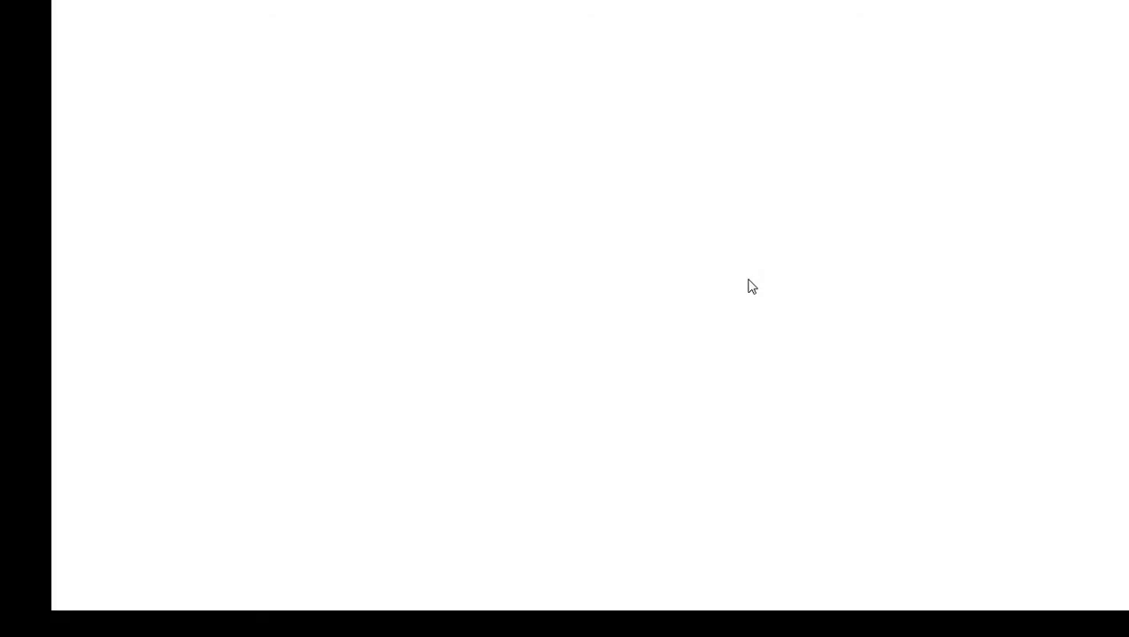
key("Right")
key("Up")
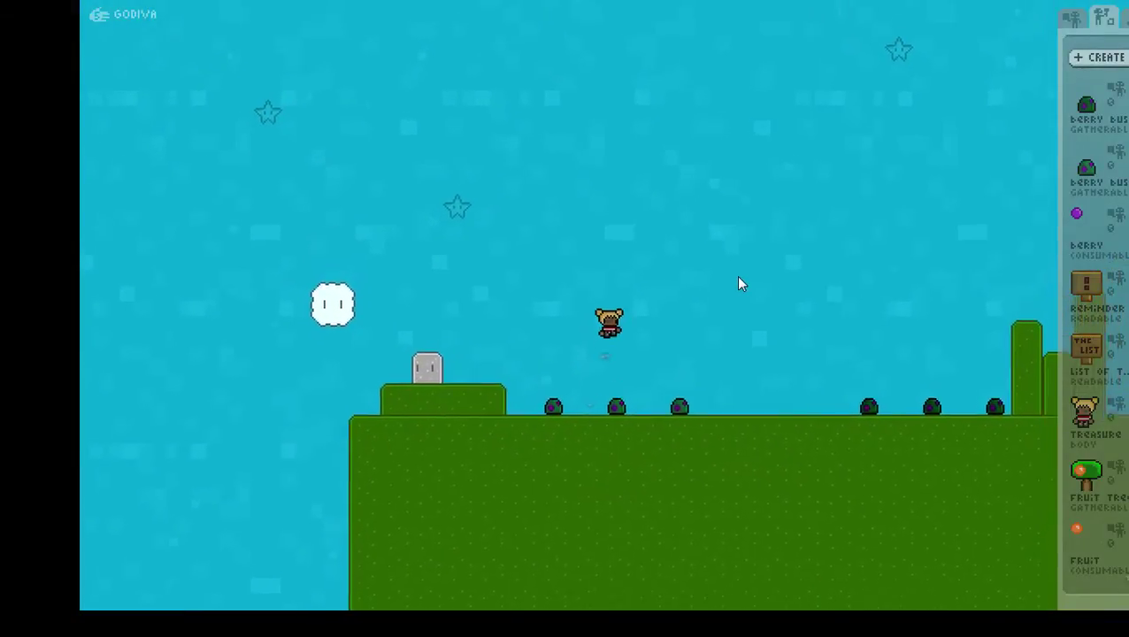
Remove all six placed Berry Bushes from the ground
left_click(346, 389)
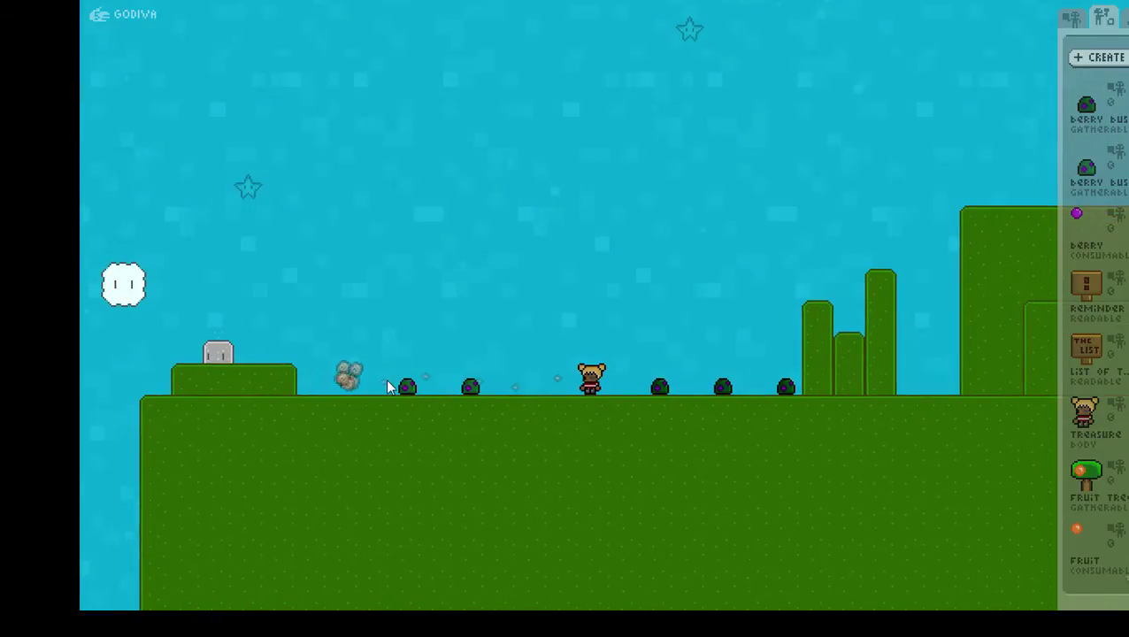
left_click(407, 387)
left_click(470, 387)
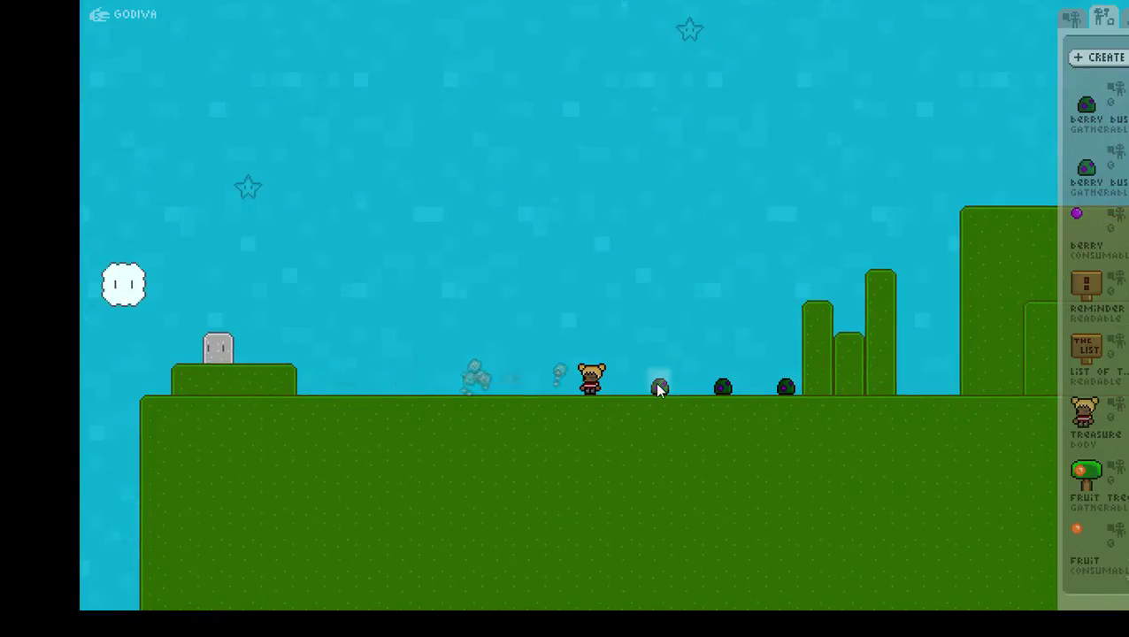
left_click(659, 389)
left_click(723, 387)
left_click(785, 387)
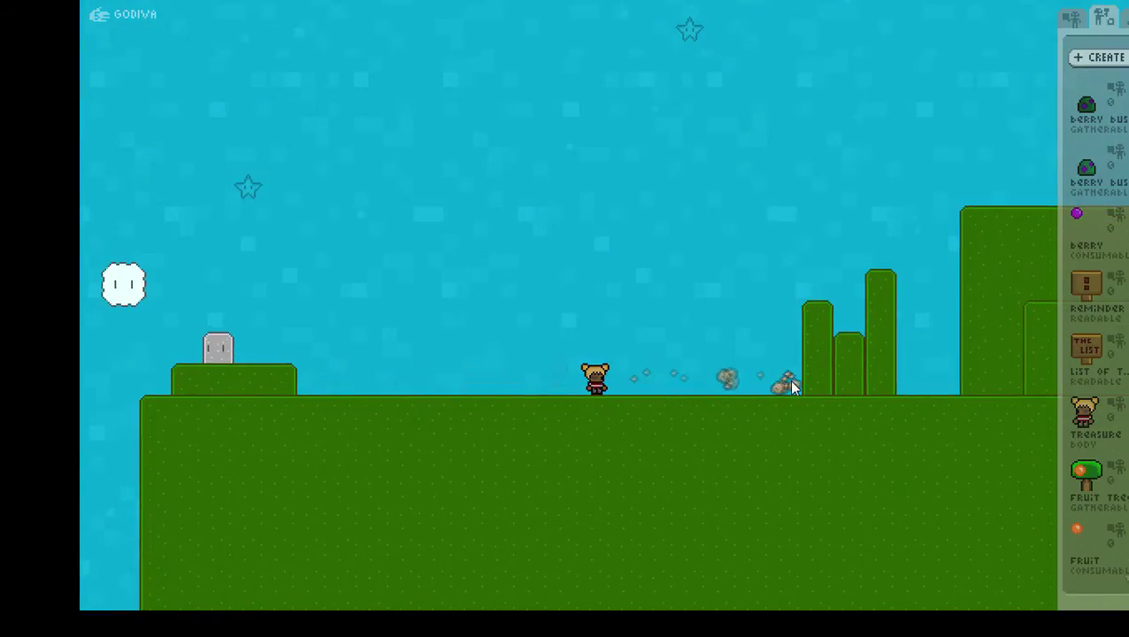
Create a new item of type Gatherable and name it Treasure Chest
left_click(1106, 57)
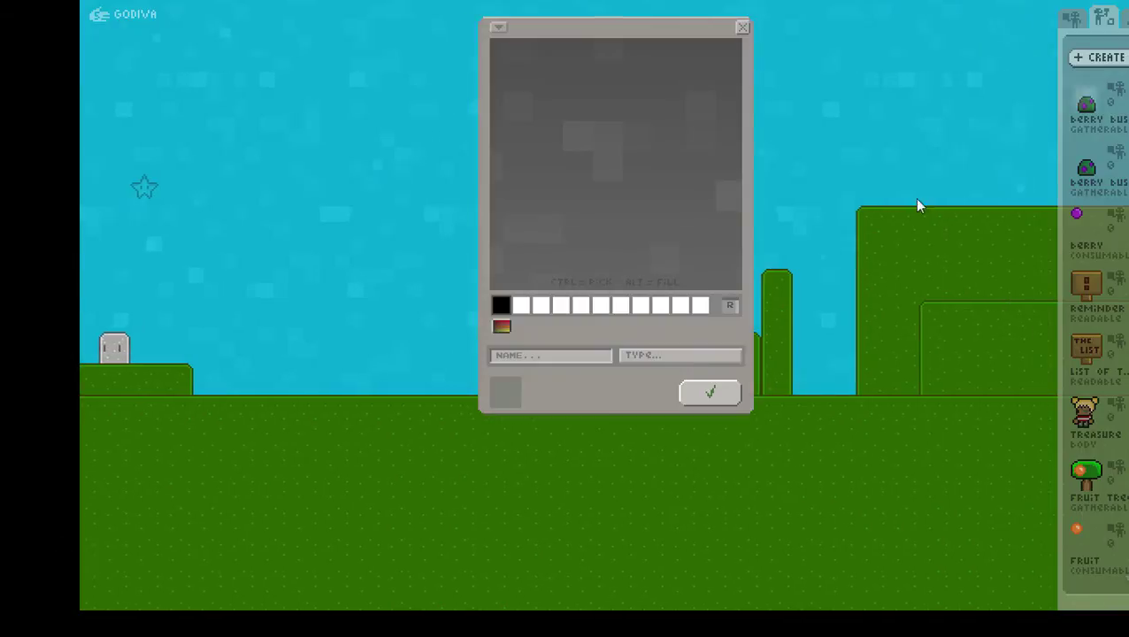
left_click(673, 355)
left_click(662, 319)
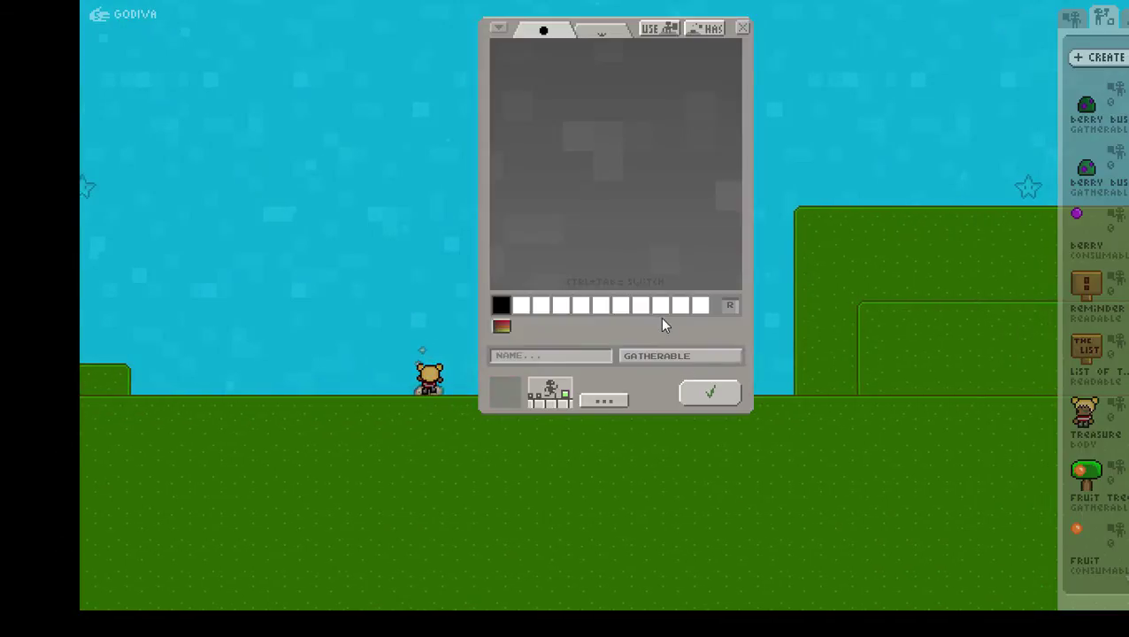
left_click(587, 355)
type("TREASURE CHEST")
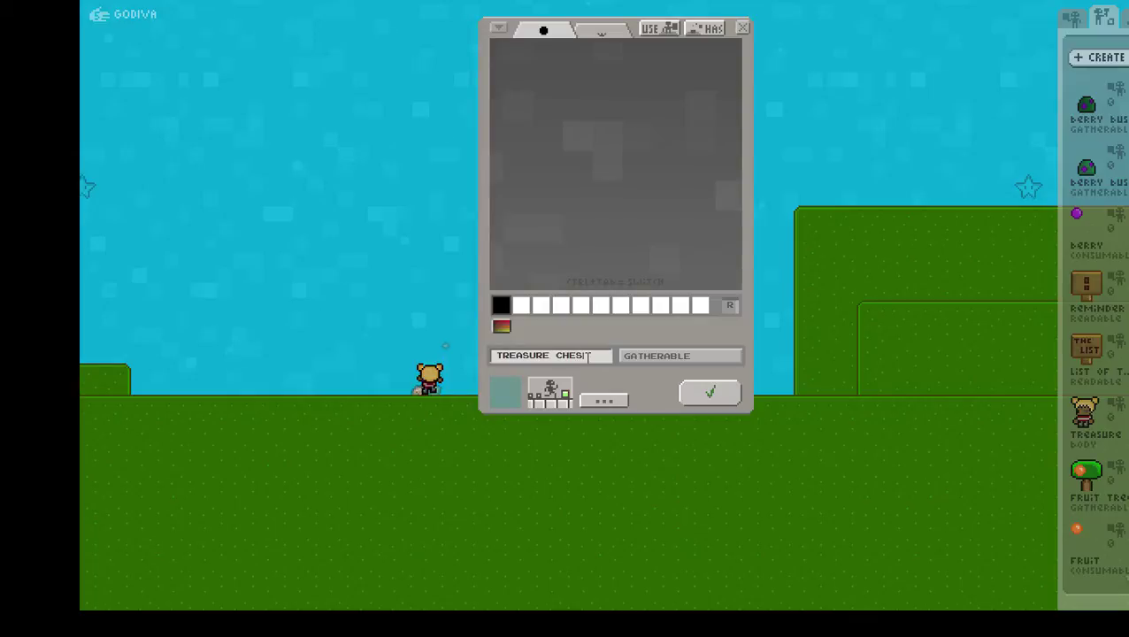
Draw a black chest outline about 13 pixels wide with a rounded lid, a dividing line and a rectangular lock plate
left_click(536, 218)
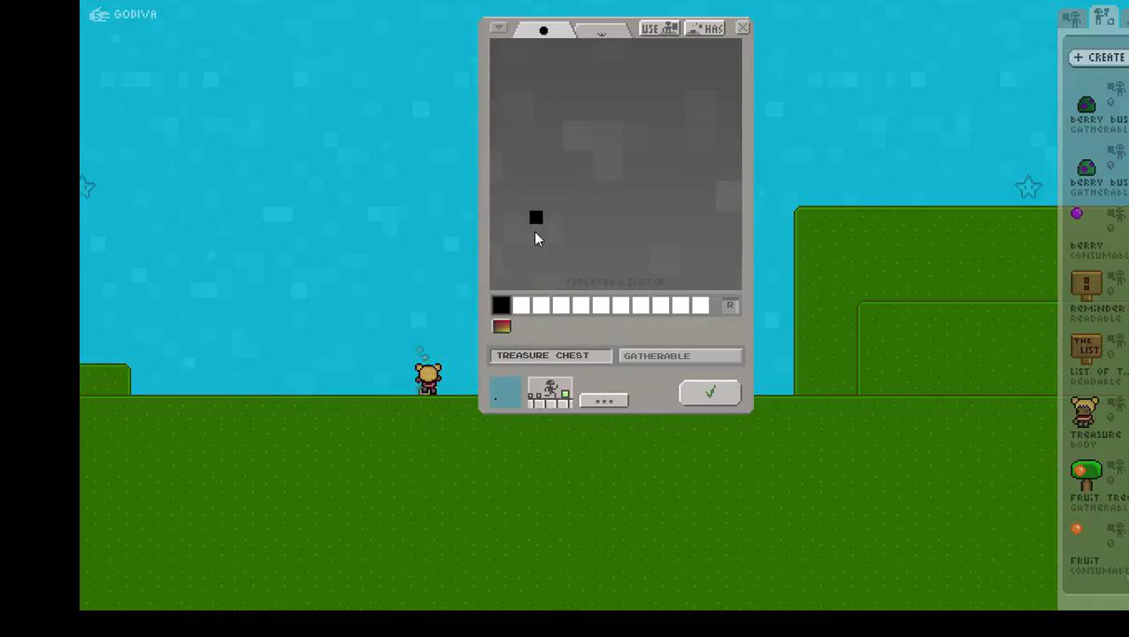
mouse_move(535, 236)
left_mouse_down()
mouse_move(535, 285)
mouse_move(686, 287)
mouse_move(695, 219)
left_mouse_up()
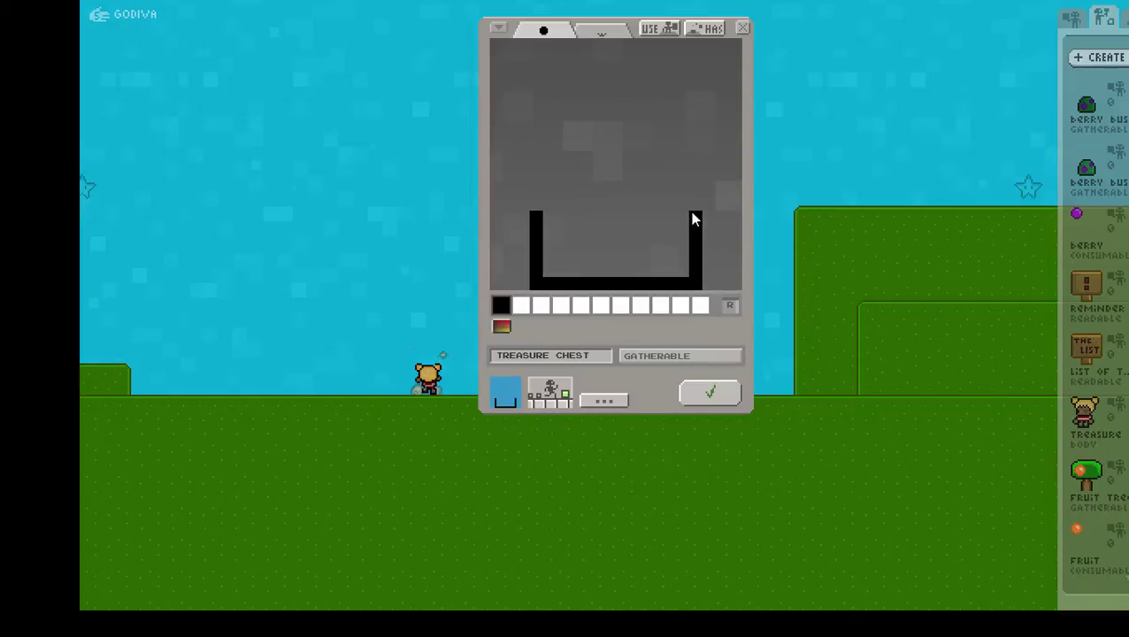
left_click(682, 204)
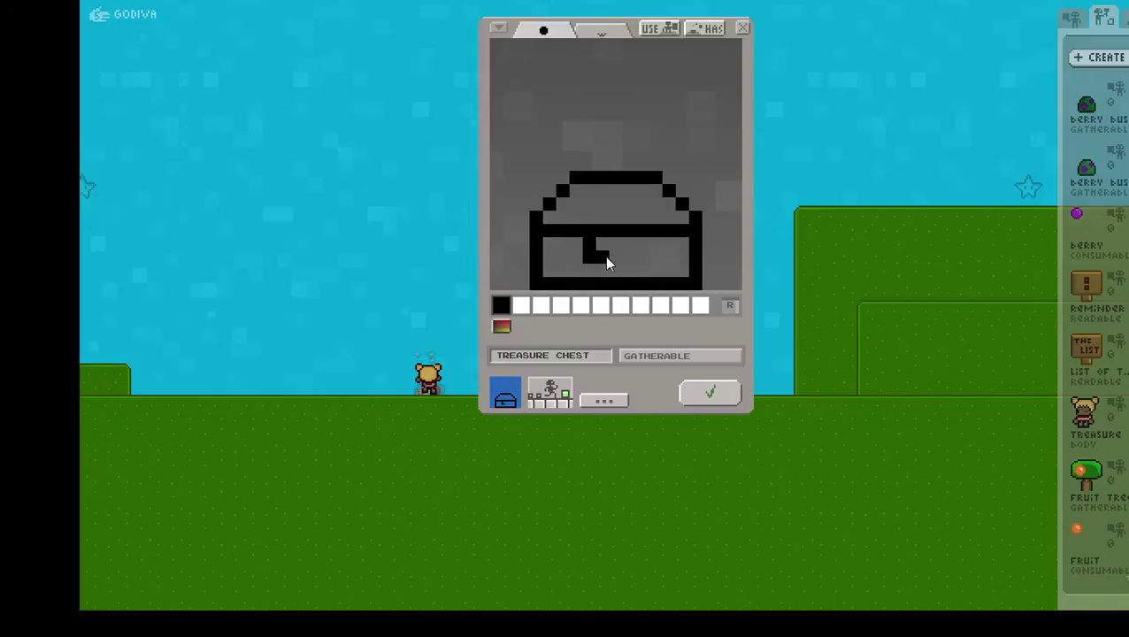
left_click(630, 245)
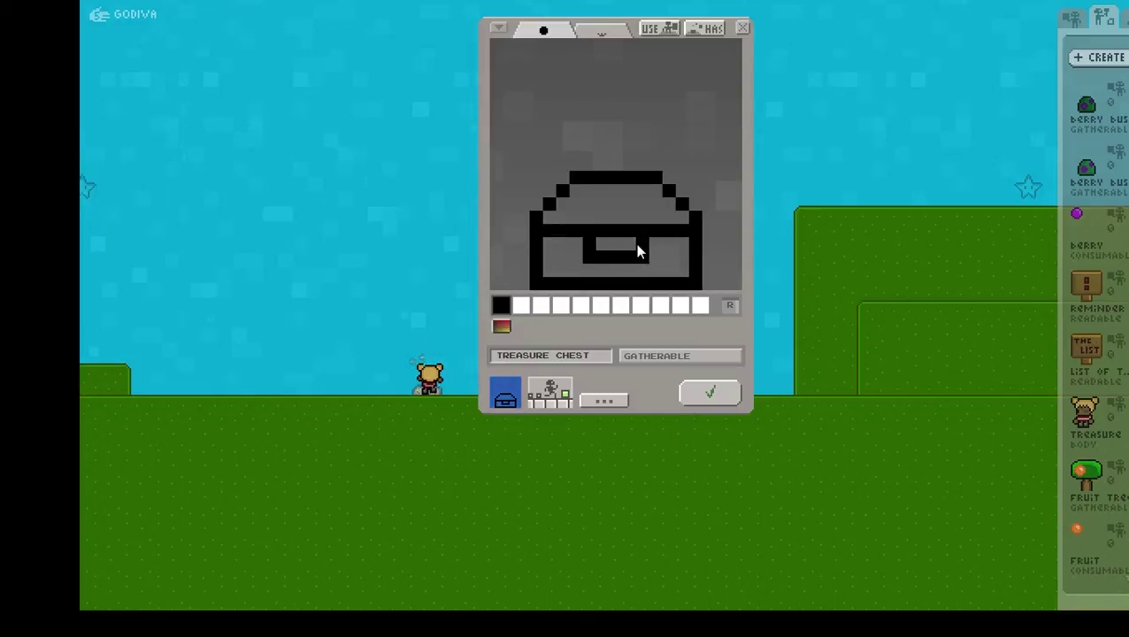
Add dark and medium brown to the palette and fill the chest's lid and body with them, leaving the lock plate empty
left_click(540, 307)
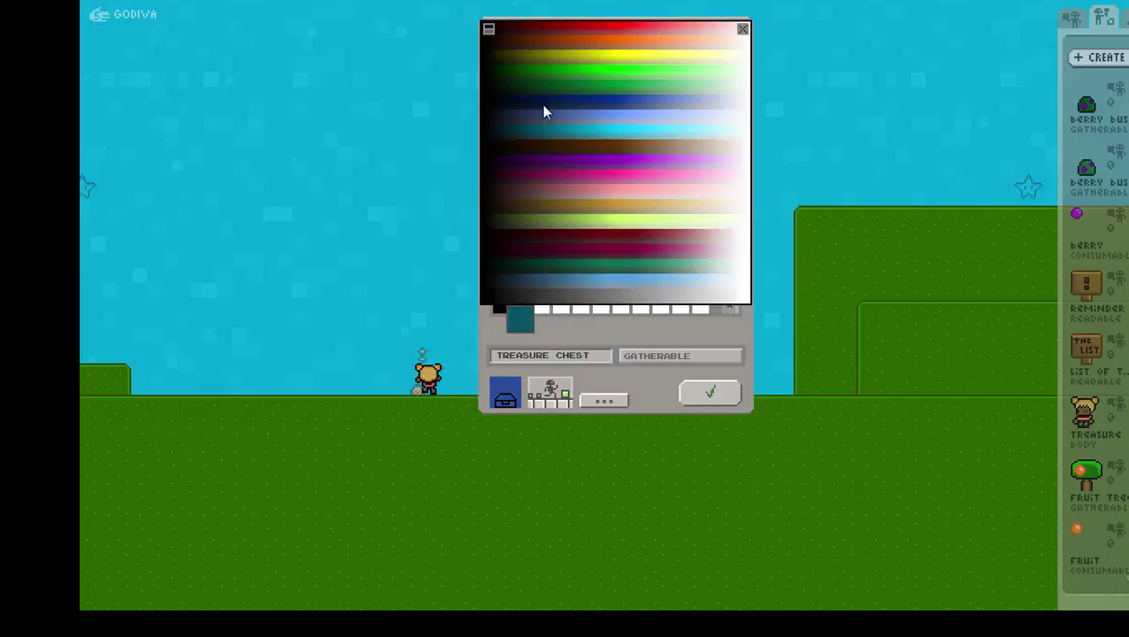
left_click(535, 205)
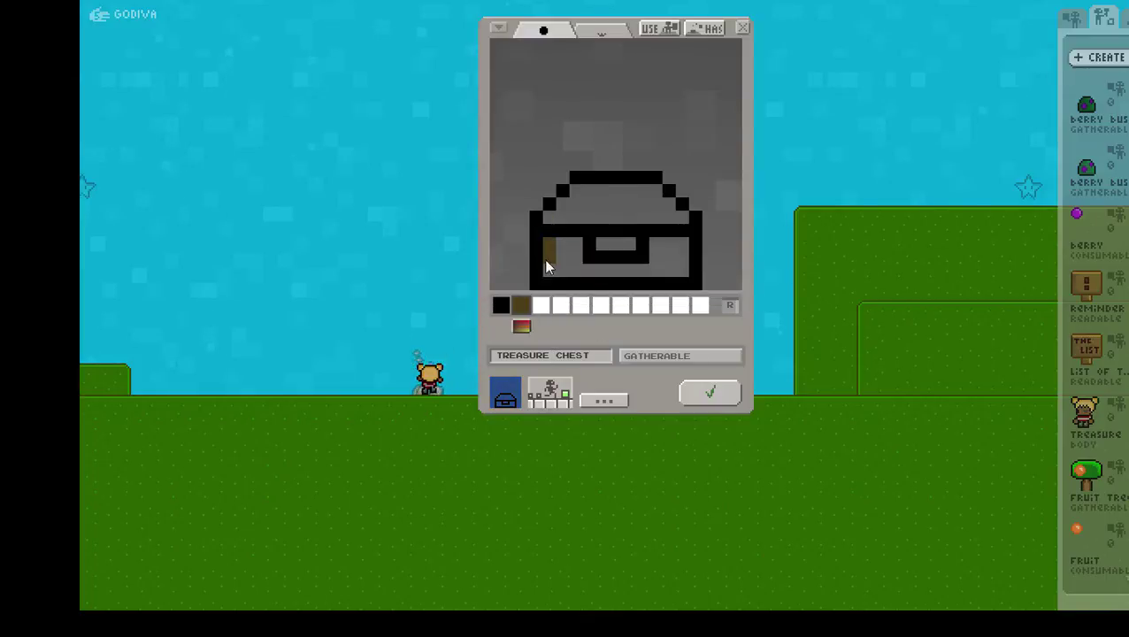
left_click(542, 309)
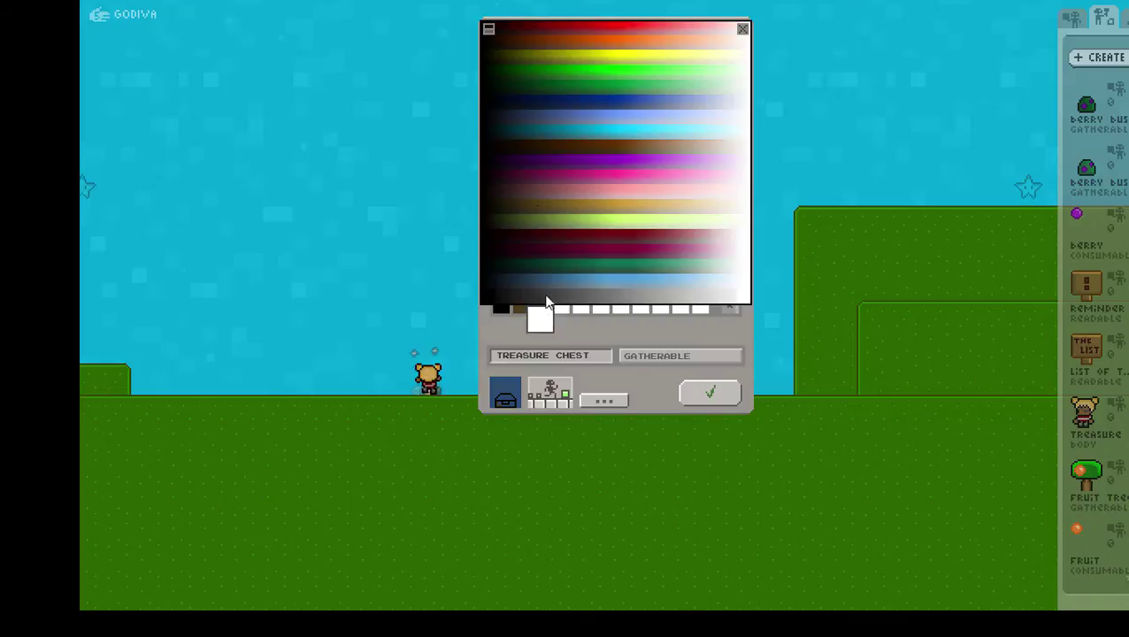
left_click(571, 205)
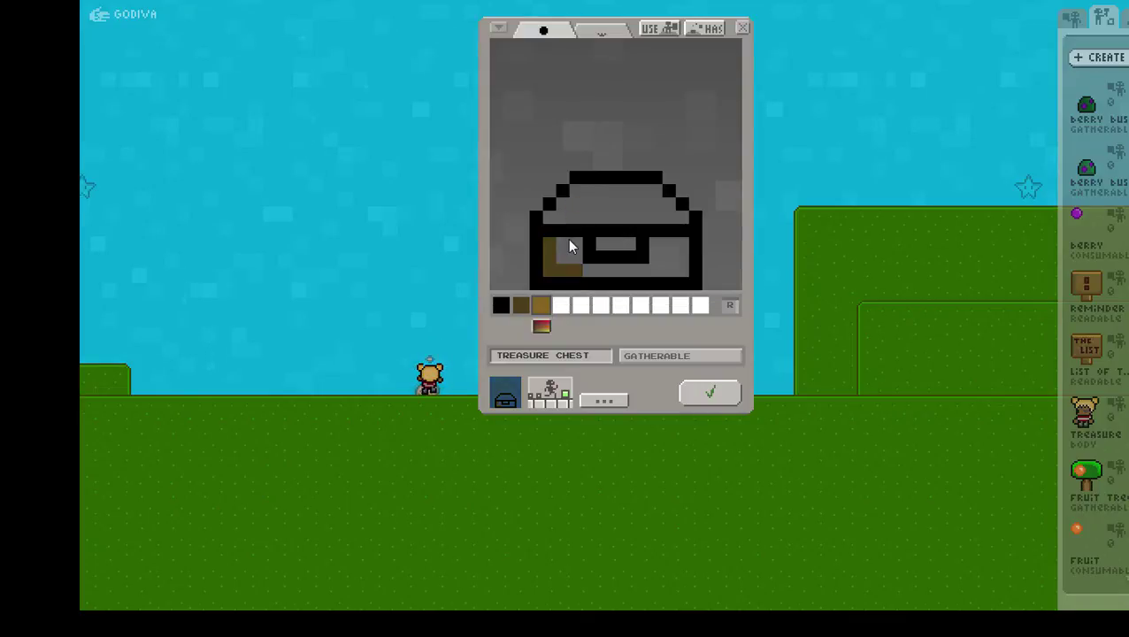
left_click(605, 192)
left_click(687, 269)
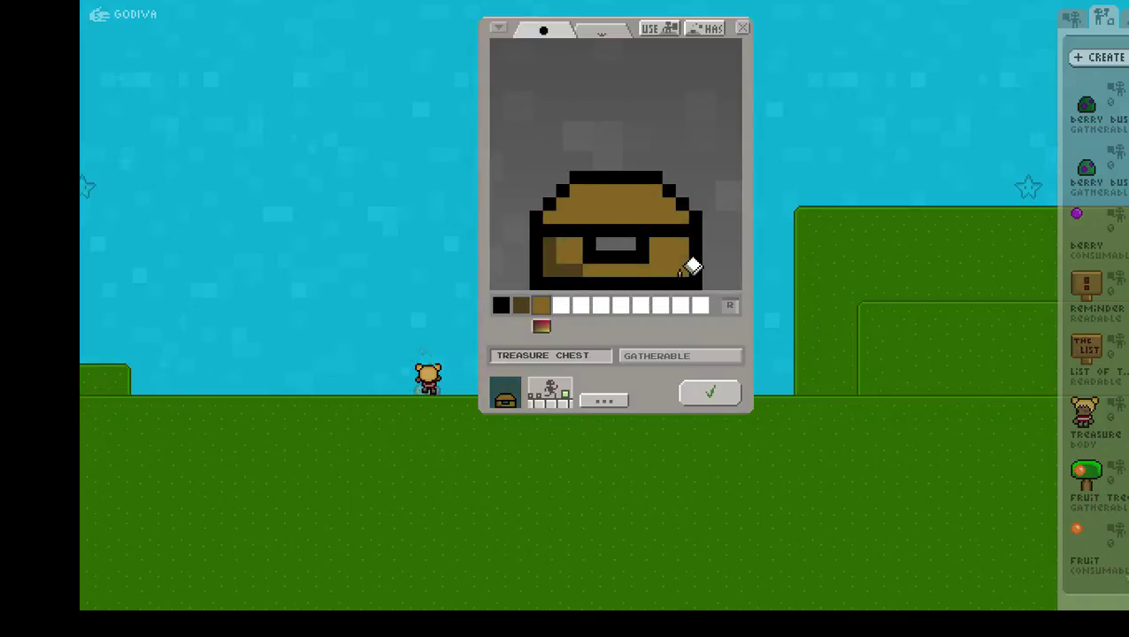
Shade the left and top edges of the lid and the body's lower-left corner with dark brown
left_click(521, 305)
left_click(522, 325)
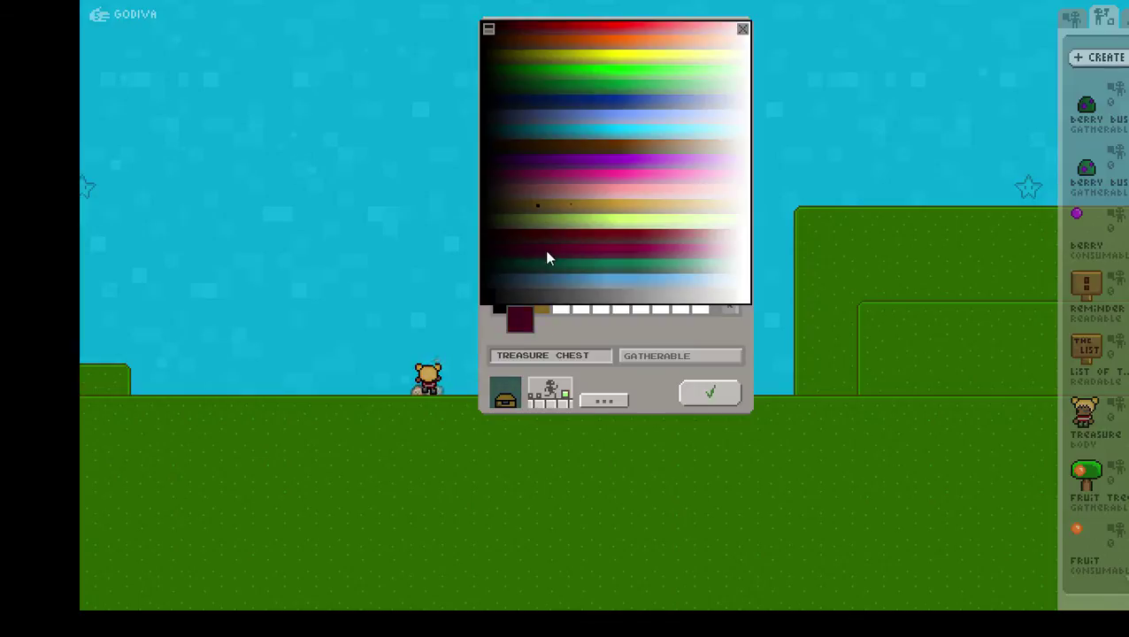
left_click(581, 340)
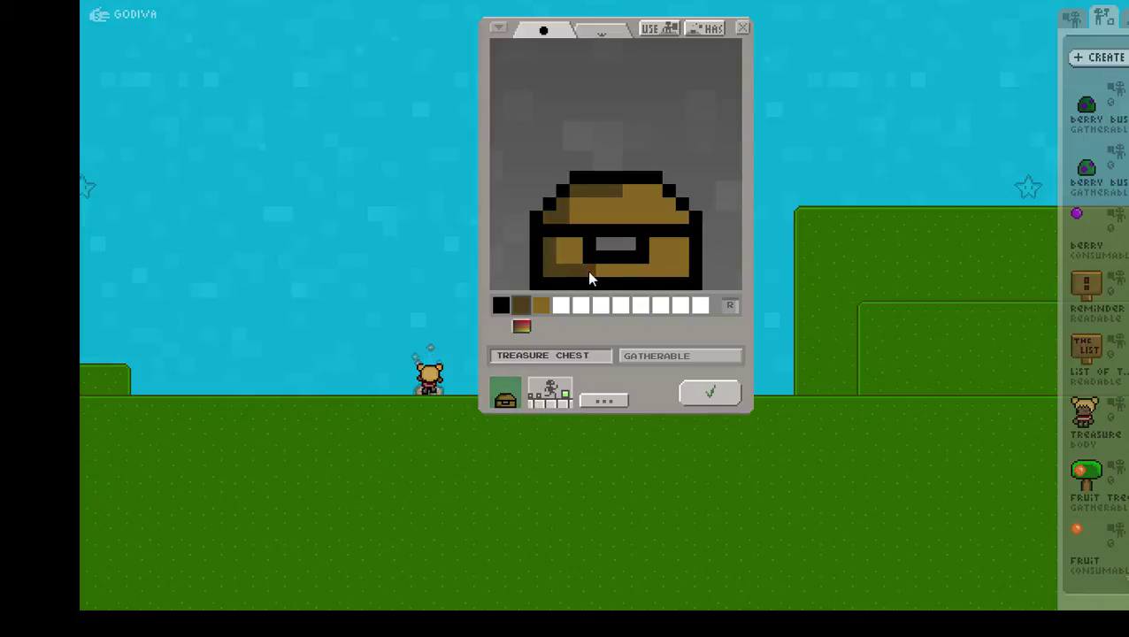
Highlight the right side of the lid and body with light golden tan and touch up the lower shading in medium brown
left_click(556, 324)
left_click(558, 324)
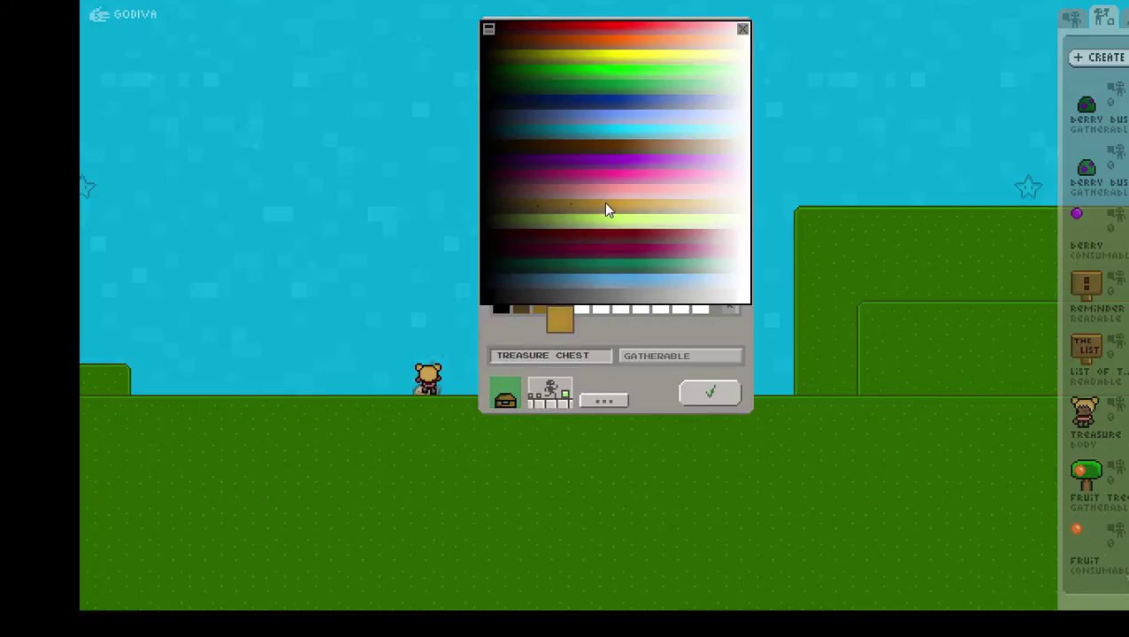
left_click(633, 211)
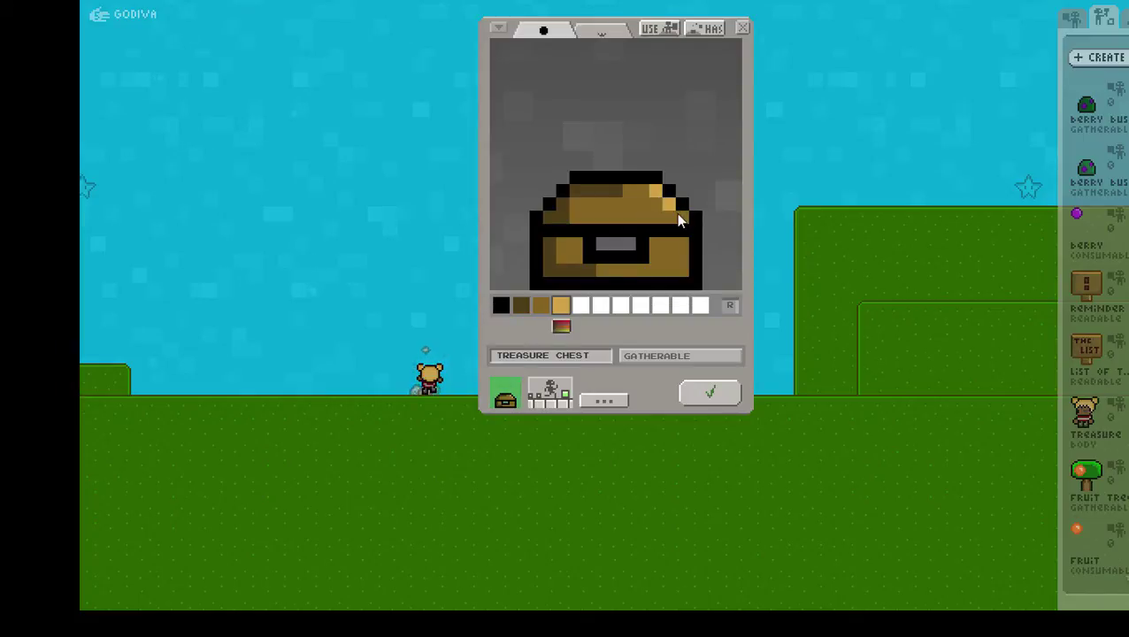
left_click_drag(677, 274, 658, 276)
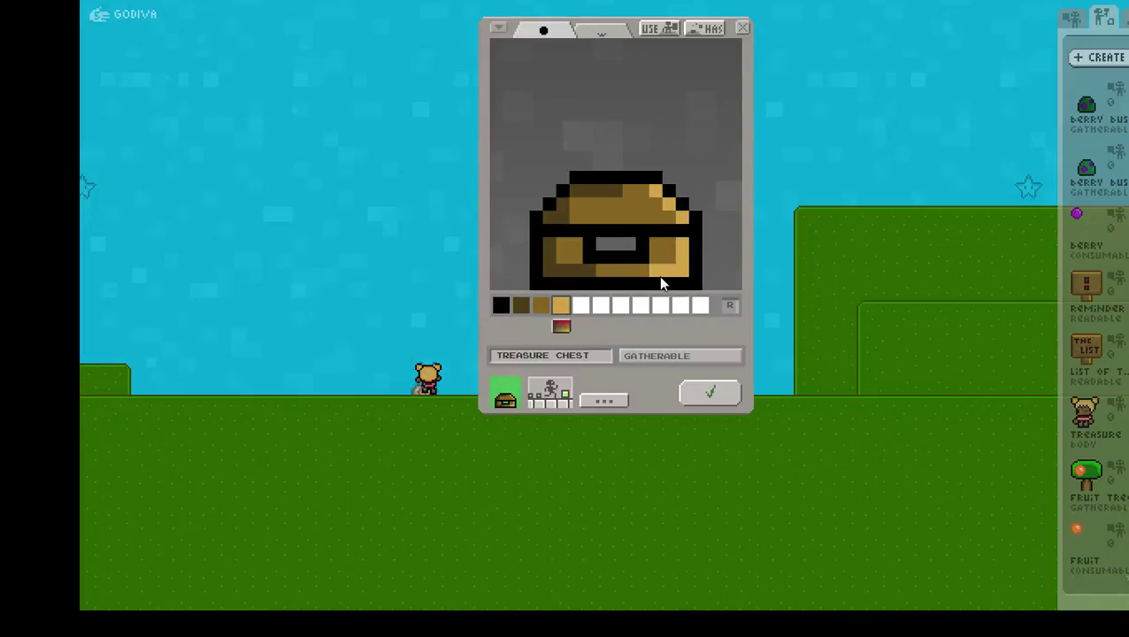
right_click(598, 272)
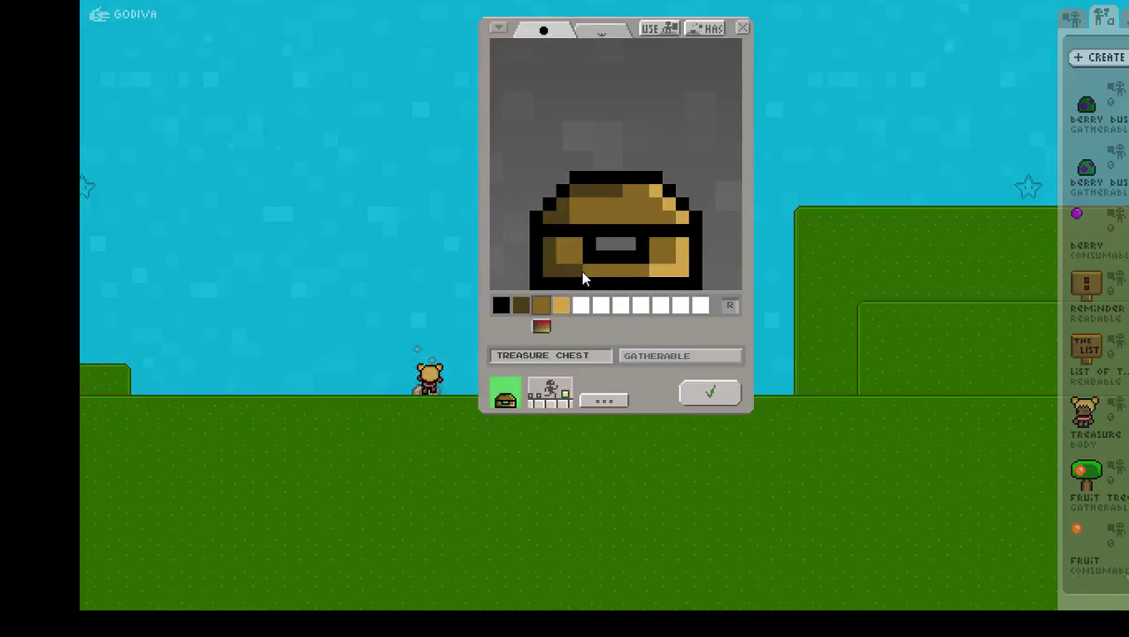
Recolour the three brown palette swatches to closer shades, lightening the dark brown and darkening the golden tan
double_click(510, 311)
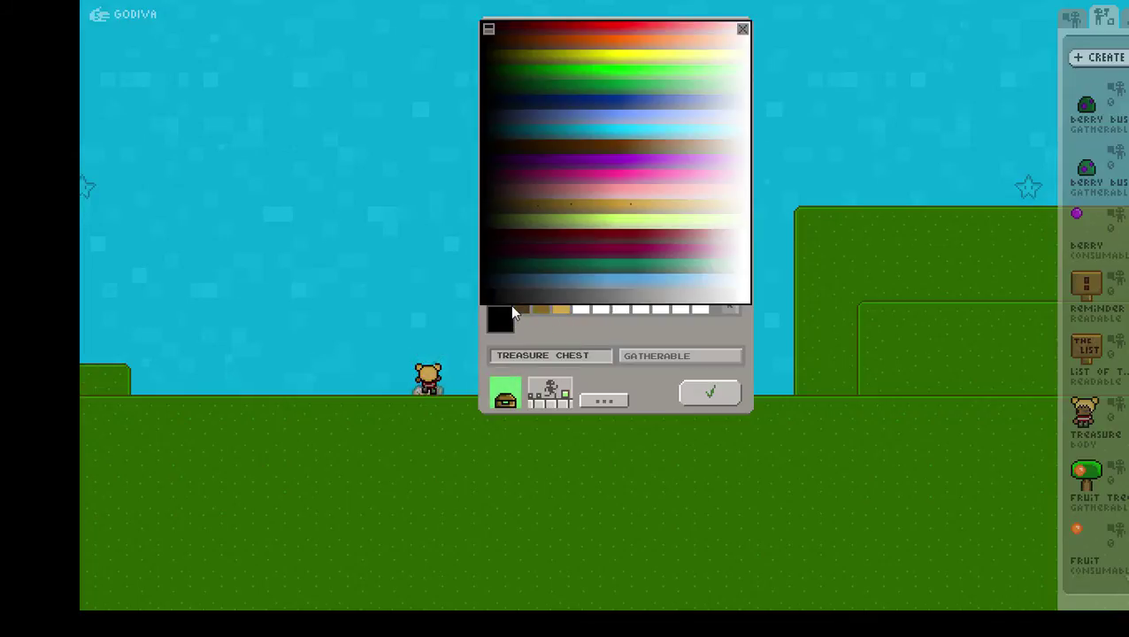
left_click(533, 333)
left_click(525, 310)
left_click(525, 310)
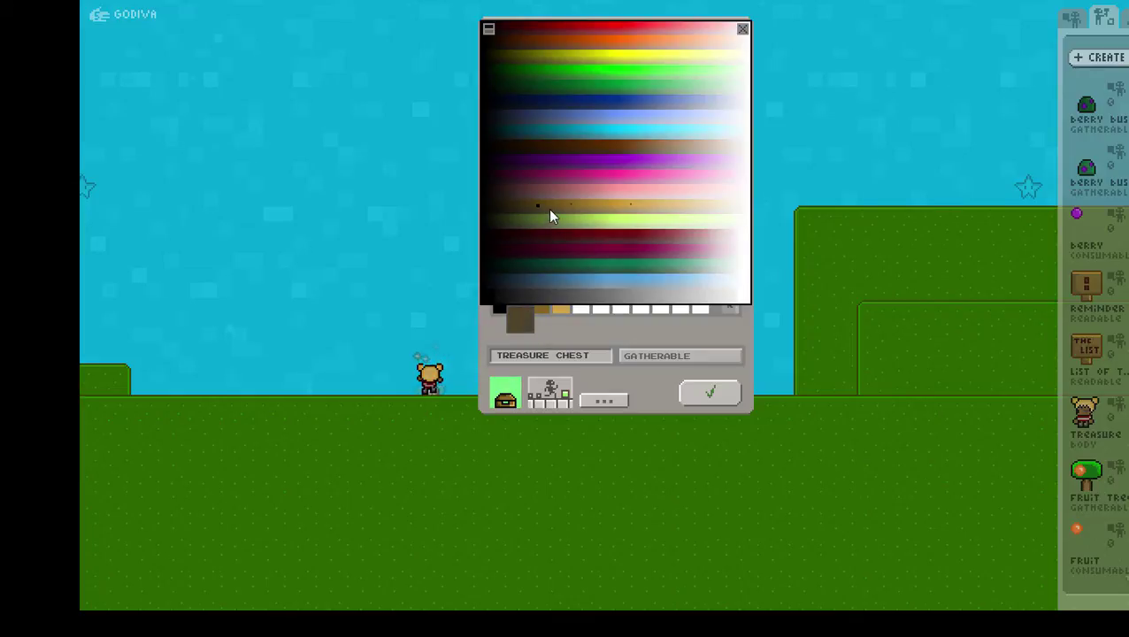
left_click(555, 209)
left_click(541, 301)
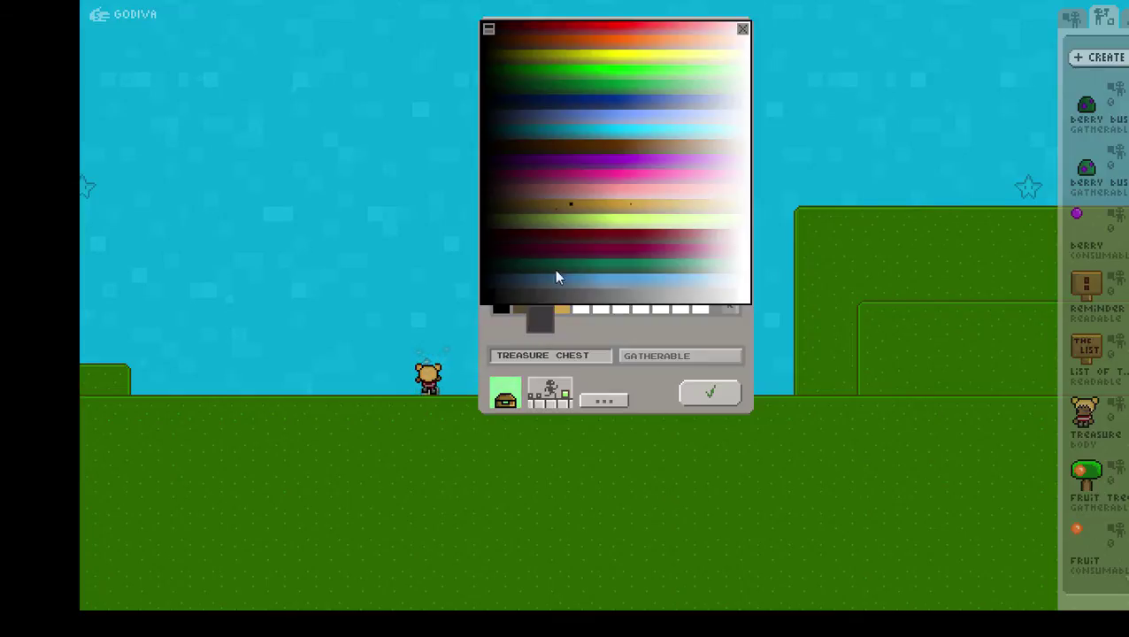
left_click(571, 209)
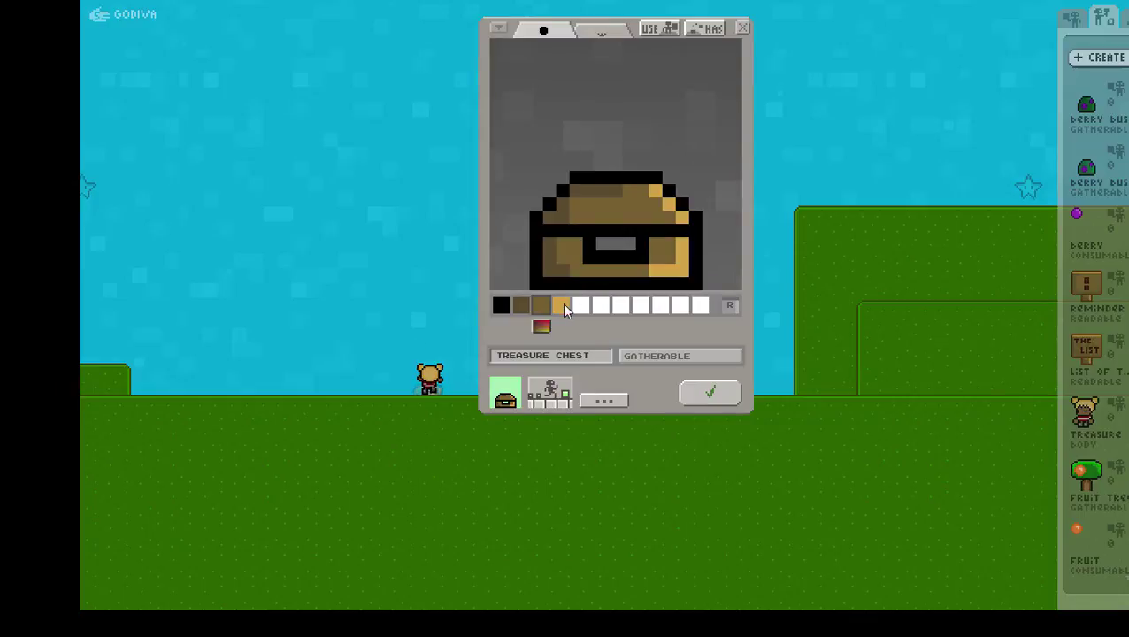
left_click(562, 303)
left_click(600, 211)
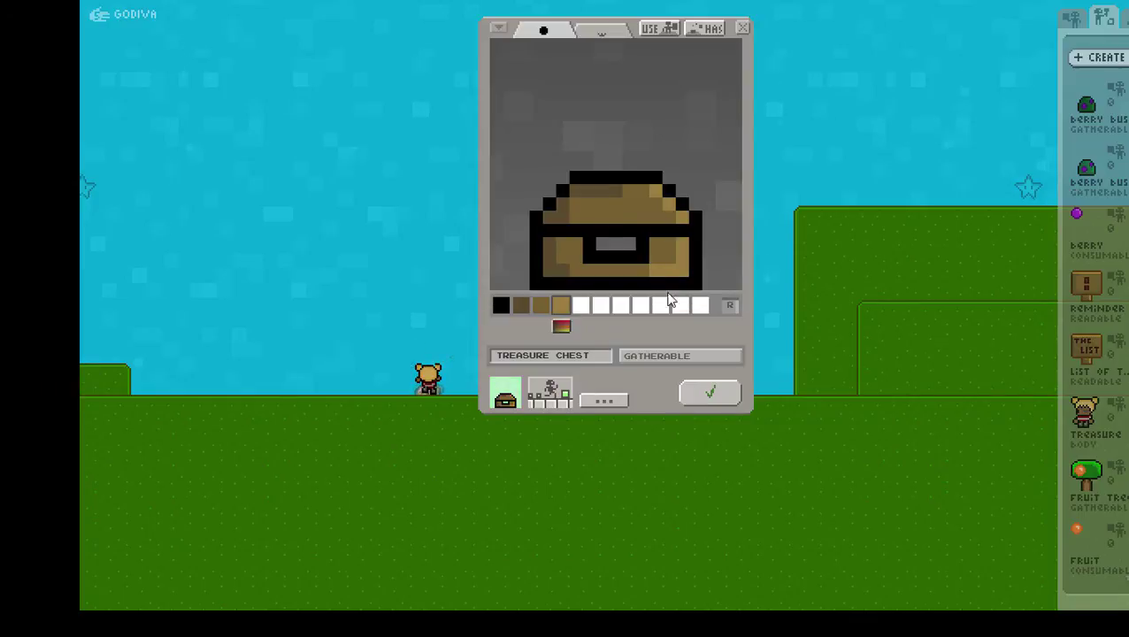
Add a yellow-green colour to the palette and fill the chest's lock plate with it
left_click(580, 307)
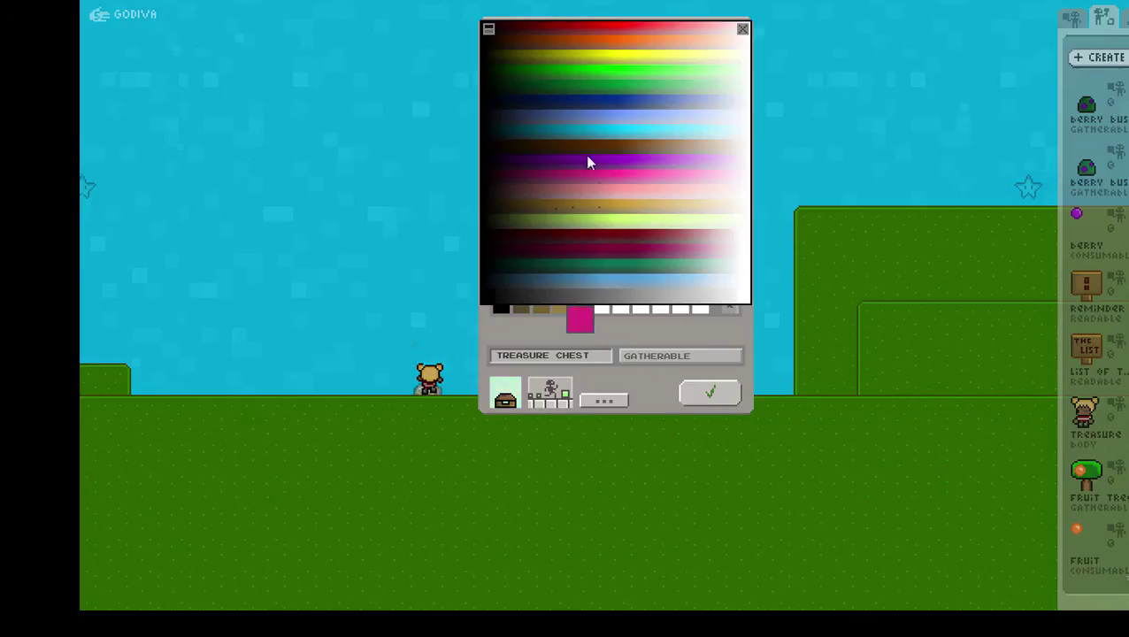
left_click(598, 64)
left_click_drag(602, 252, 631, 251)
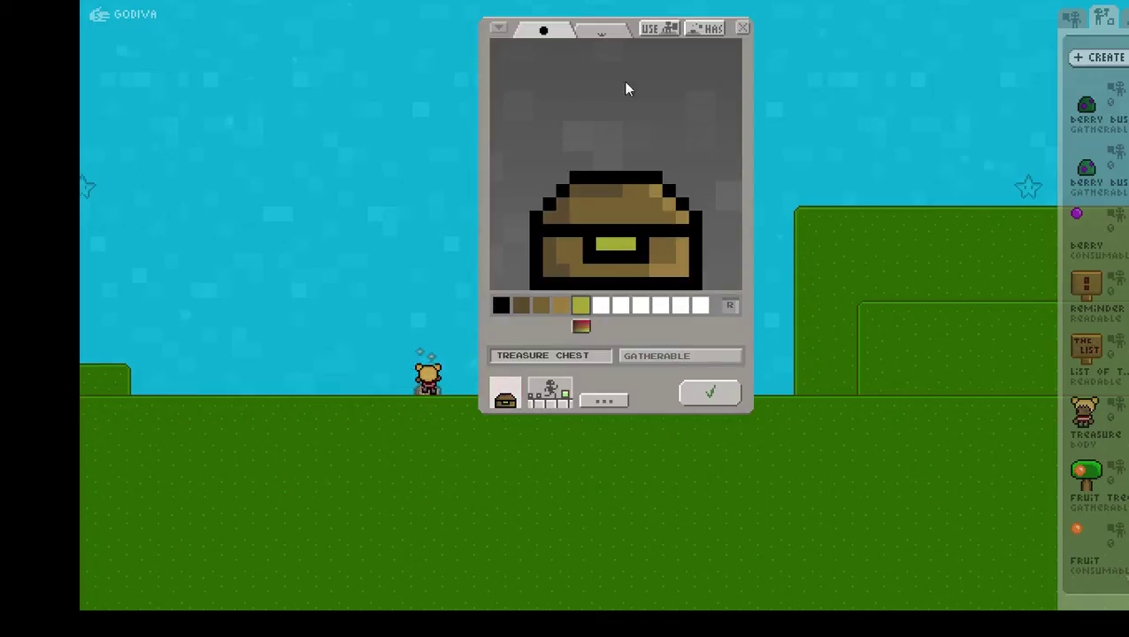
In the chest's second state, clear the two hinge corners and draw a taller black open-lid outline about 13 pixels wide
left_click(601, 31)
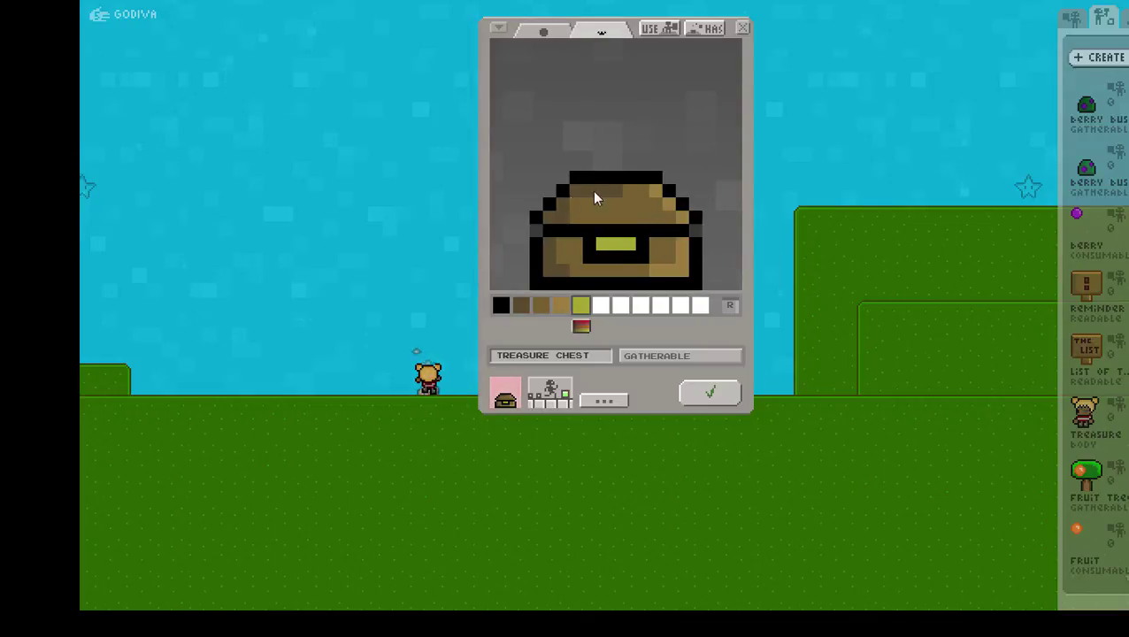
right_click(539, 221)
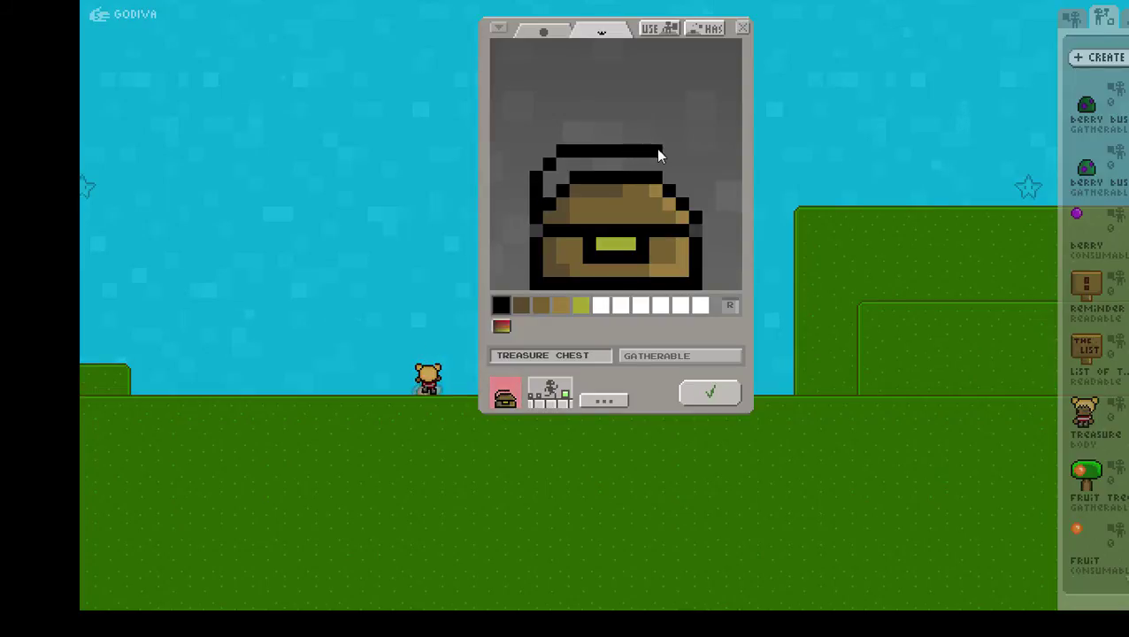
left_click_drag(698, 209, 693, 172)
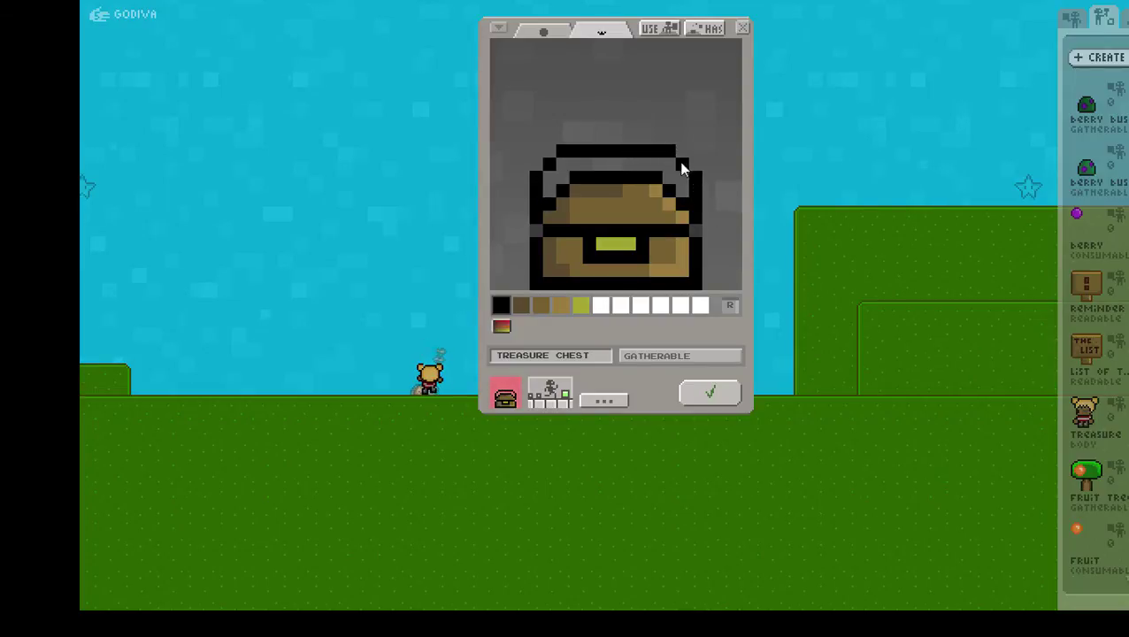
Add a very dark brown to the palette and paint the whole interior of the open lid over the old lid
left_click(608, 306)
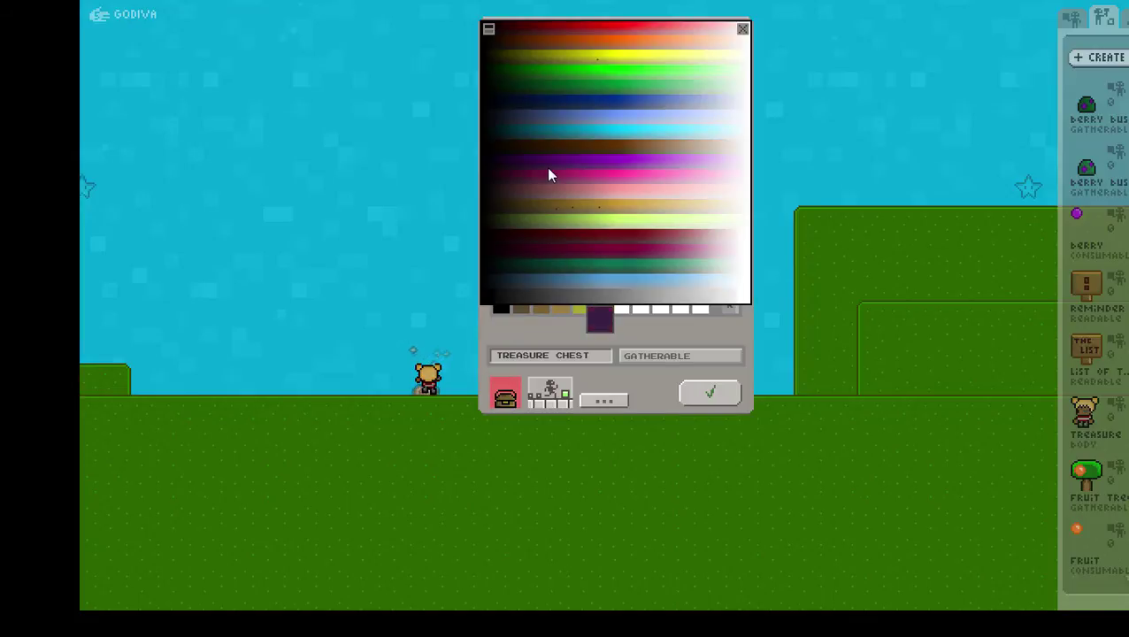
left_click(522, 210)
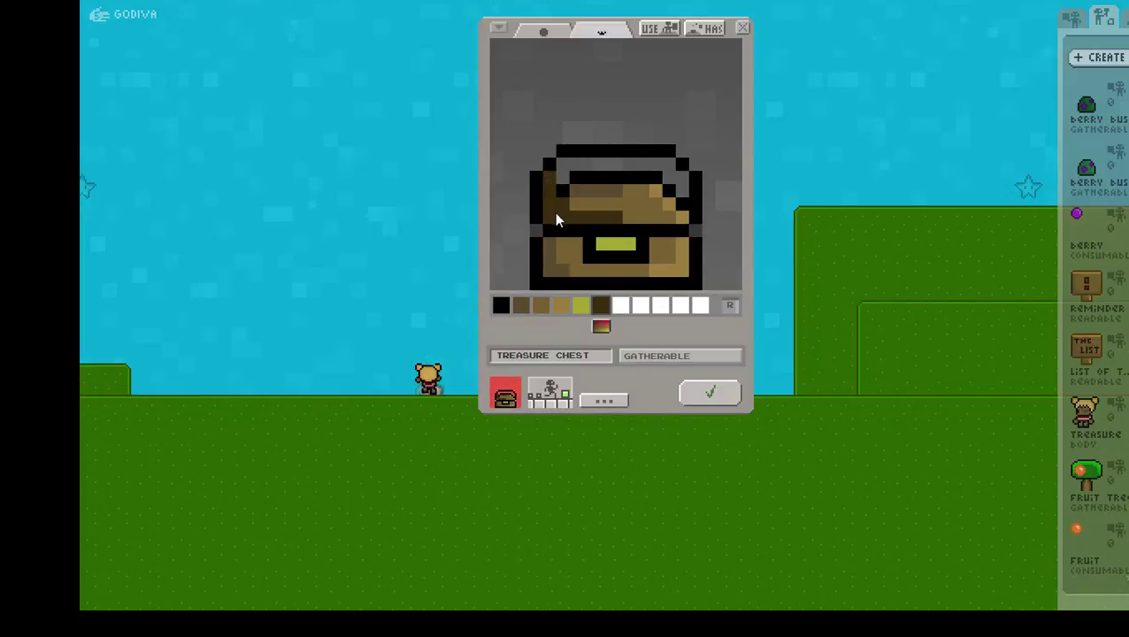
left_click_drag(584, 205, 669, 210)
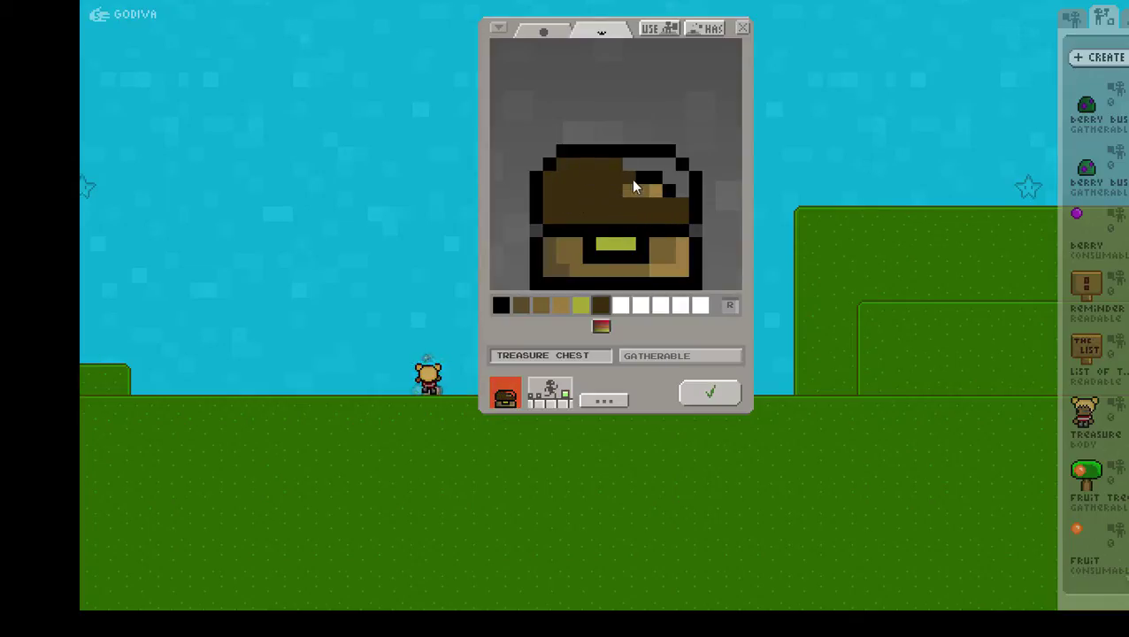
left_click_drag(637, 168, 663, 188)
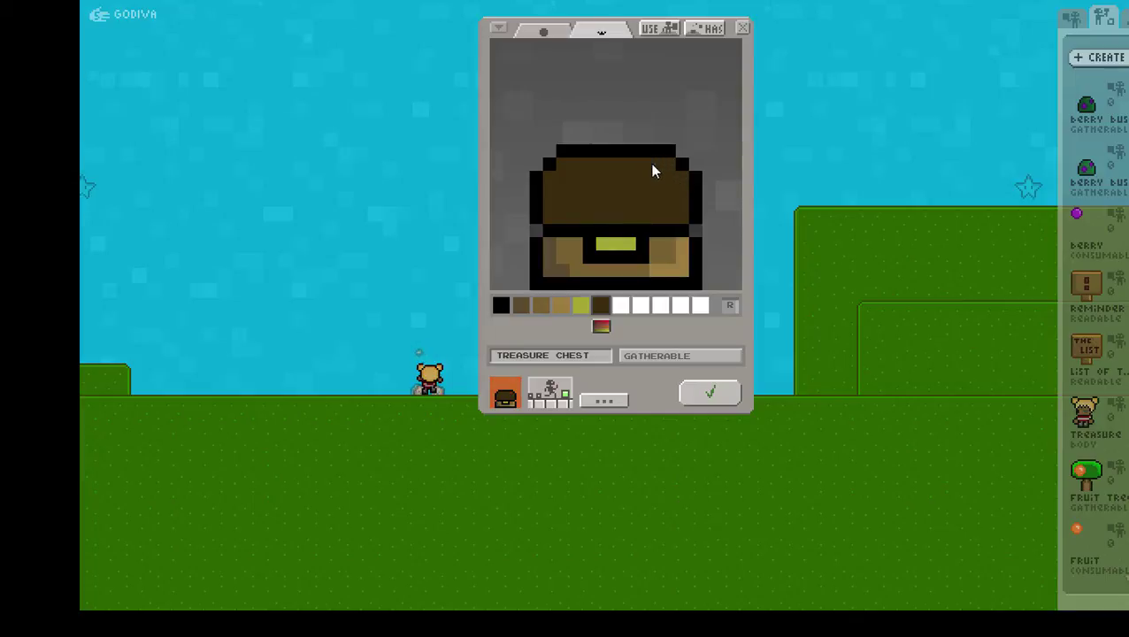
Shade the left and top inner edges of the open lid with a near-black brown and keep its outline black
left_click(620, 310)
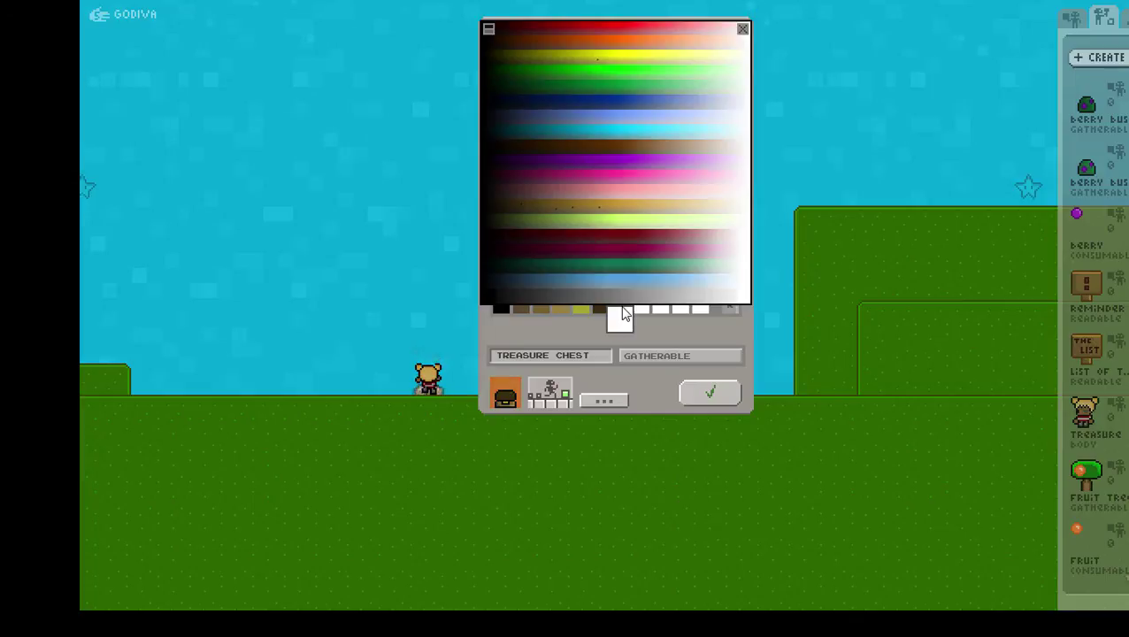
left_click(513, 215)
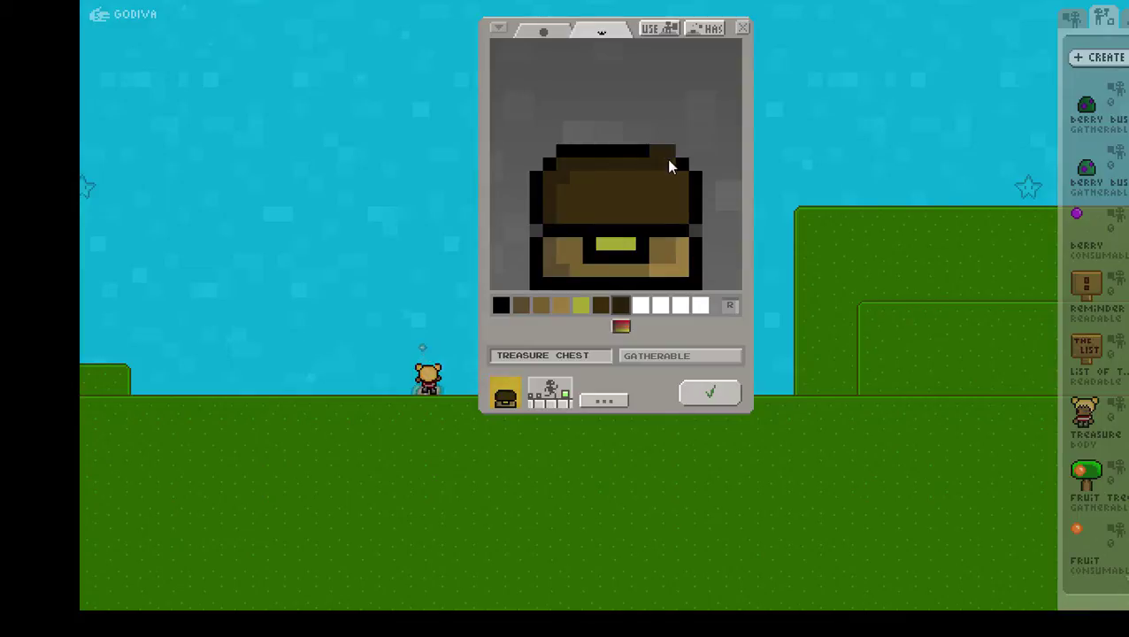
right_click(610, 153)
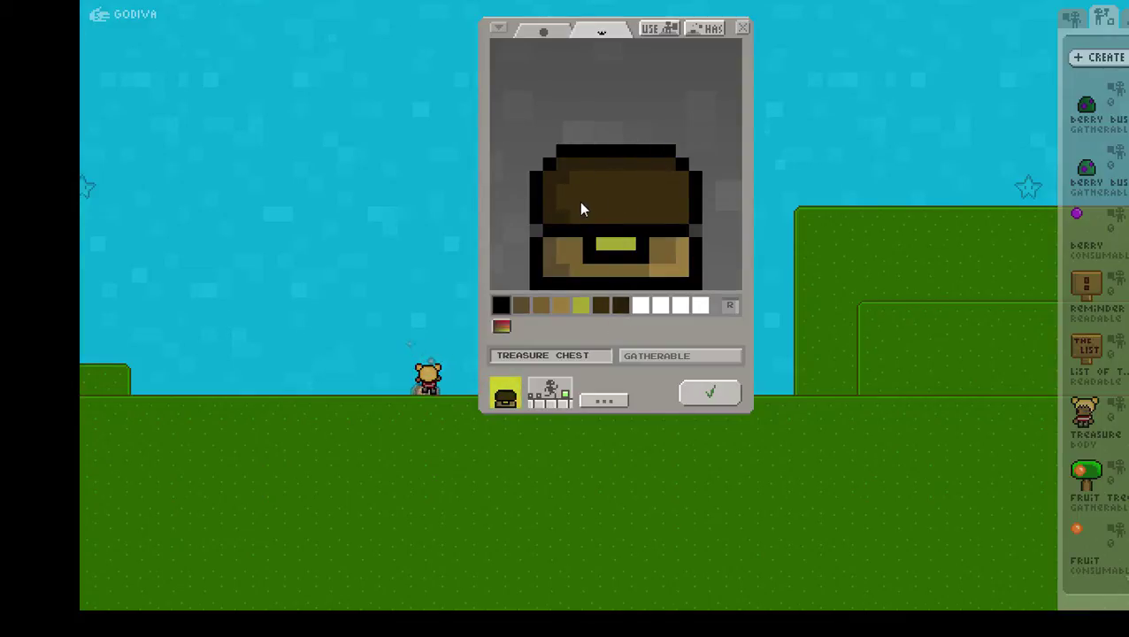
Require a held item or equipment whose name contains KEY to use the chest
left_click(659, 30)
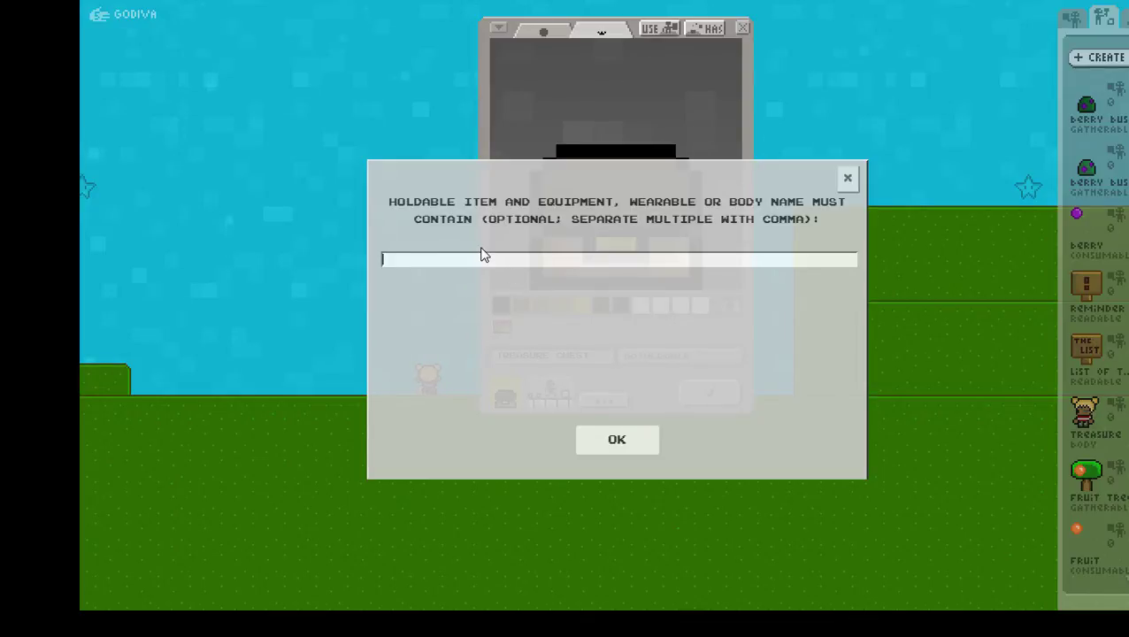
type("KEY")
left_click(617, 449)
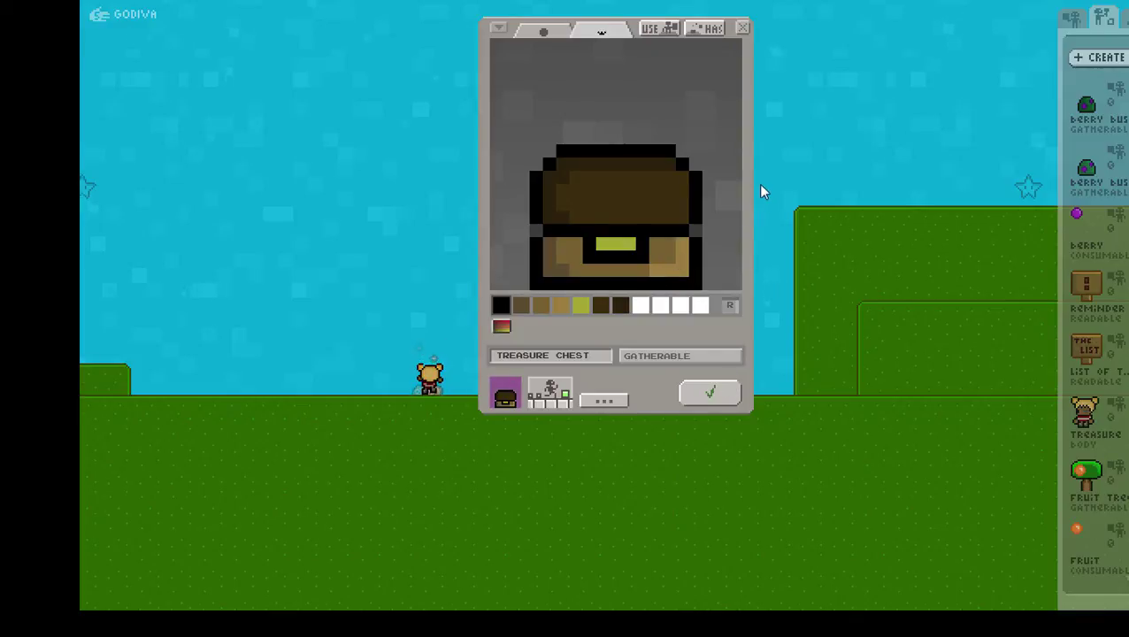
Make the treasure chest give the Gold Nugget item when gathered
scroll(1093, 228, "down", 5)
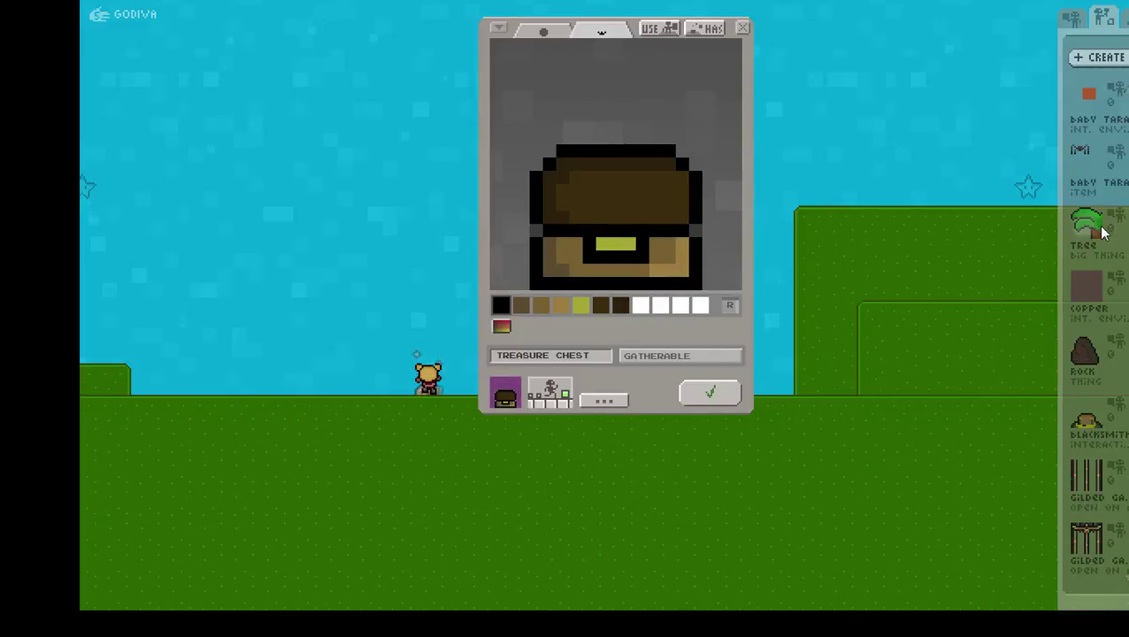
scroll(1106, 236, "down", 10)
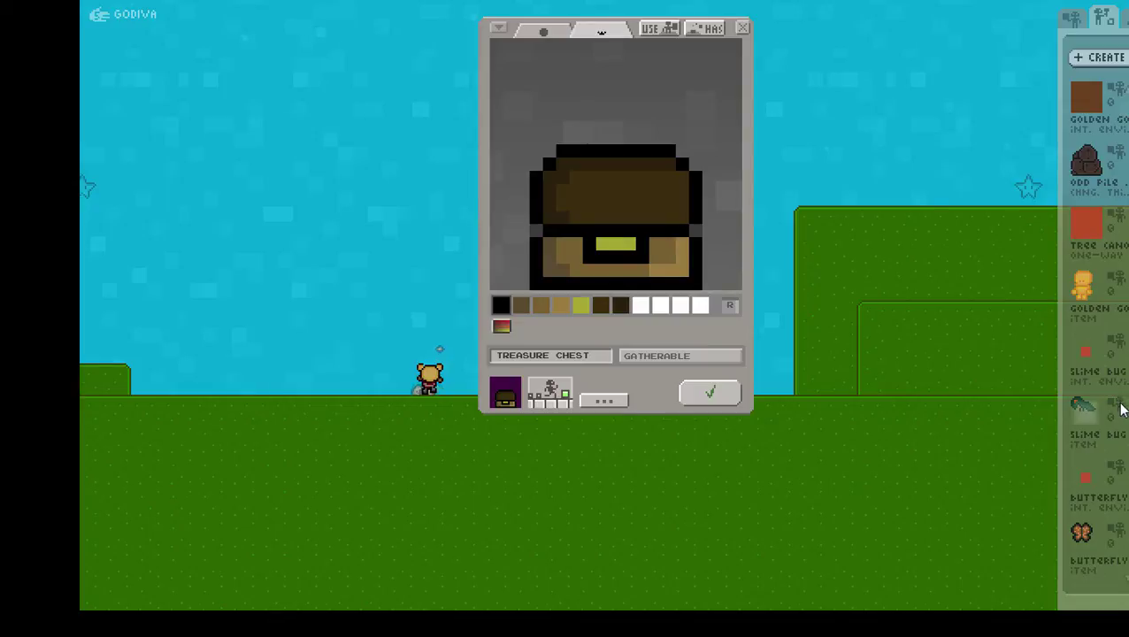
scroll(1098, 328, "down", 5)
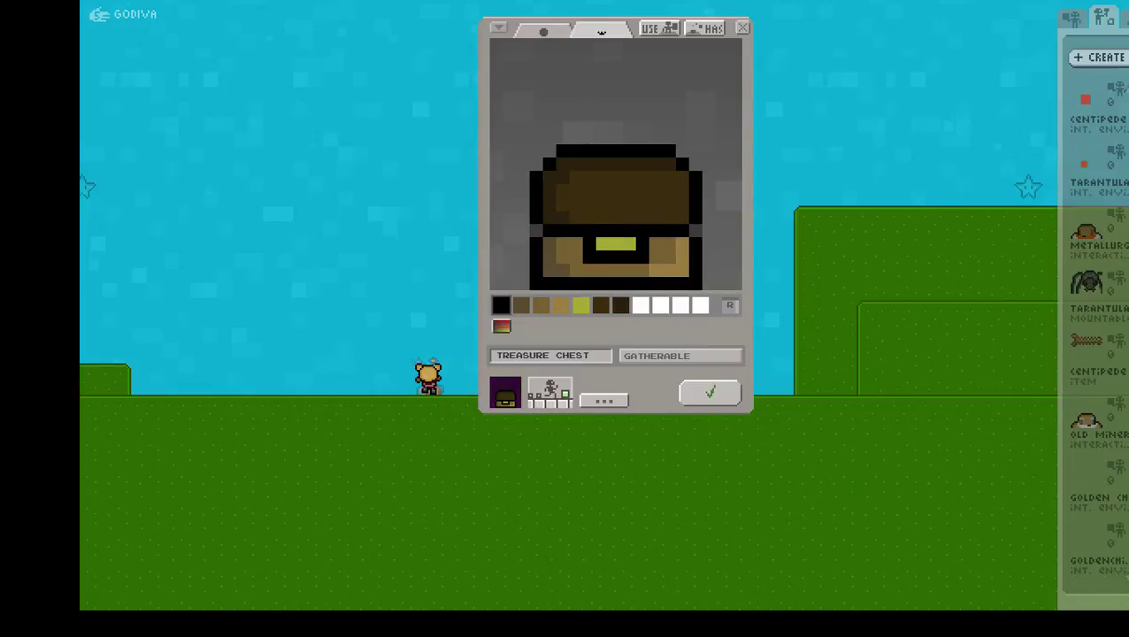
scroll(1097, 328, "down", 5)
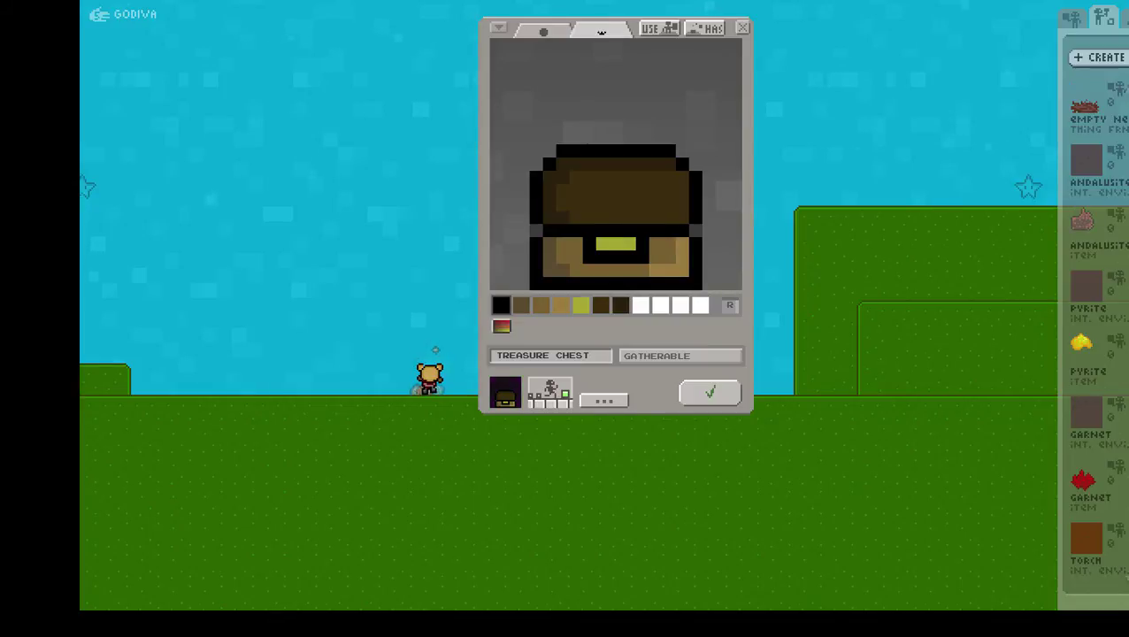
scroll(1117, 348, "down", 3)
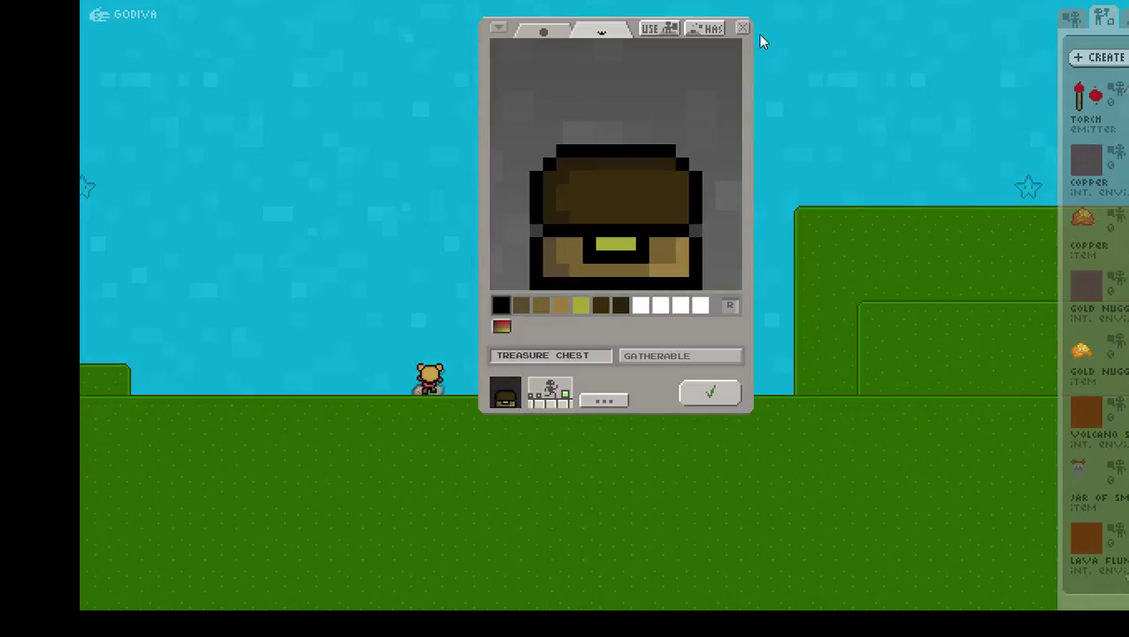
left_click(701, 27)
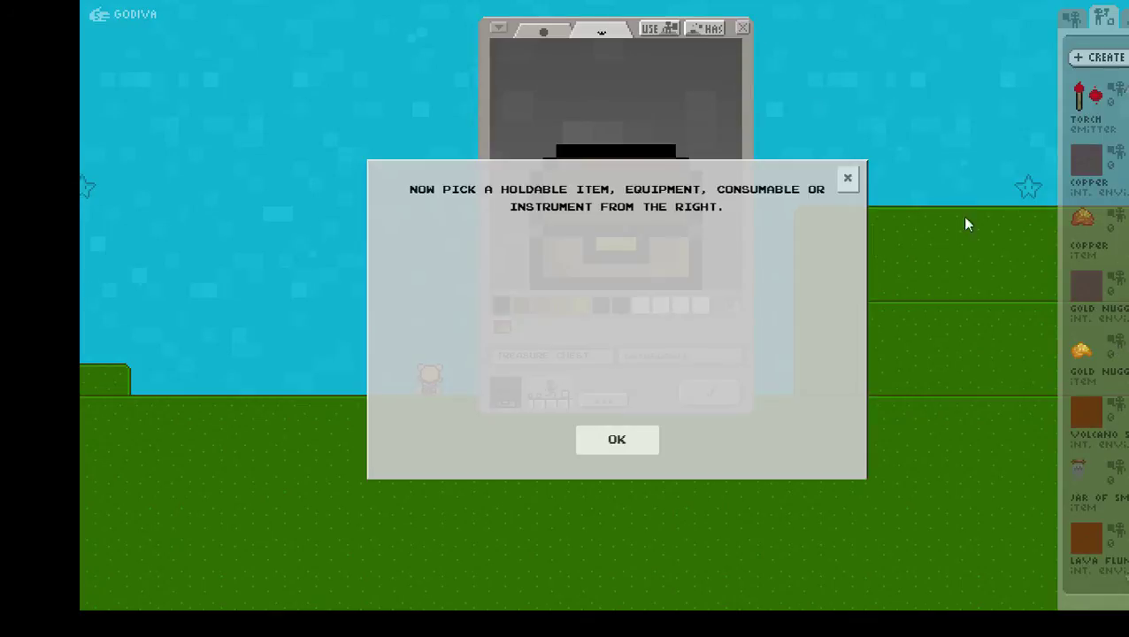
left_click(1079, 354)
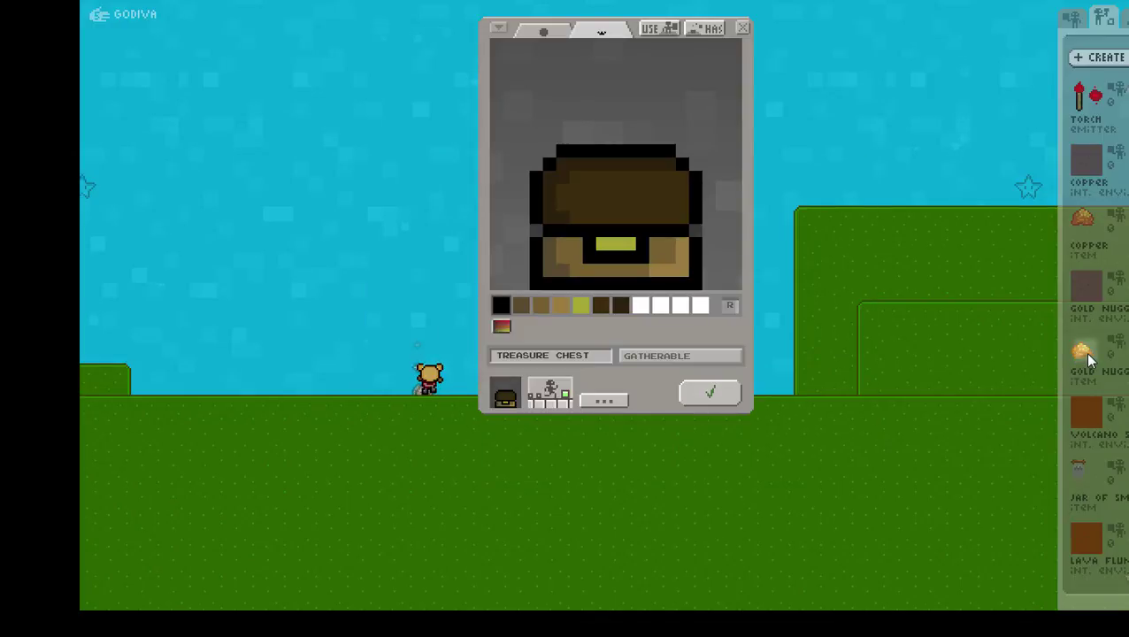
left_click(1076, 17)
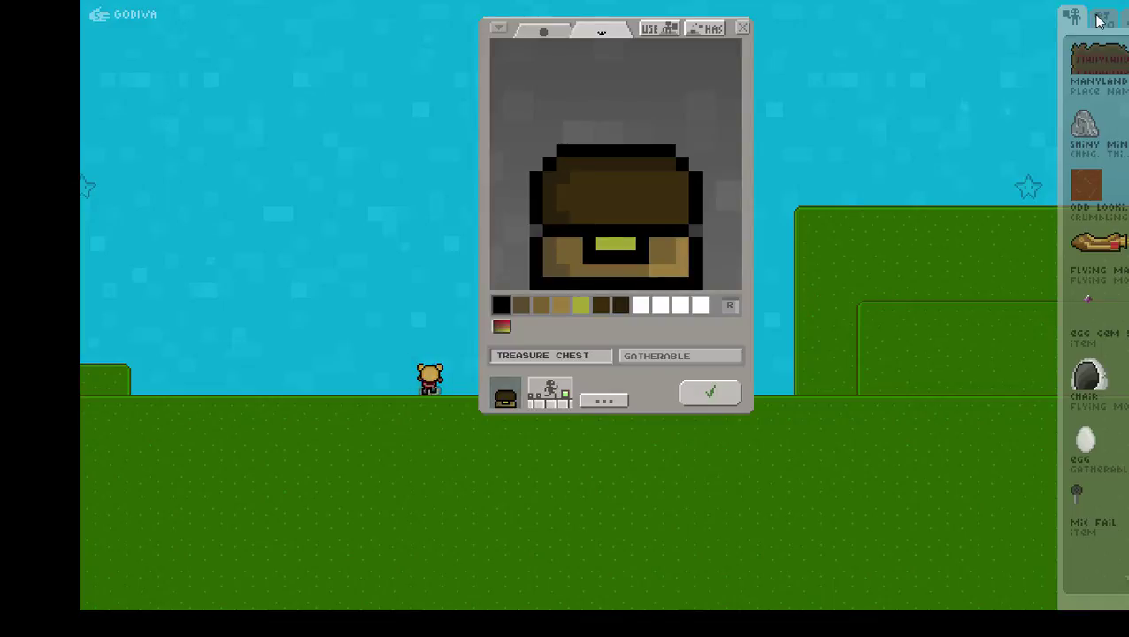
left_click(1102, 20)
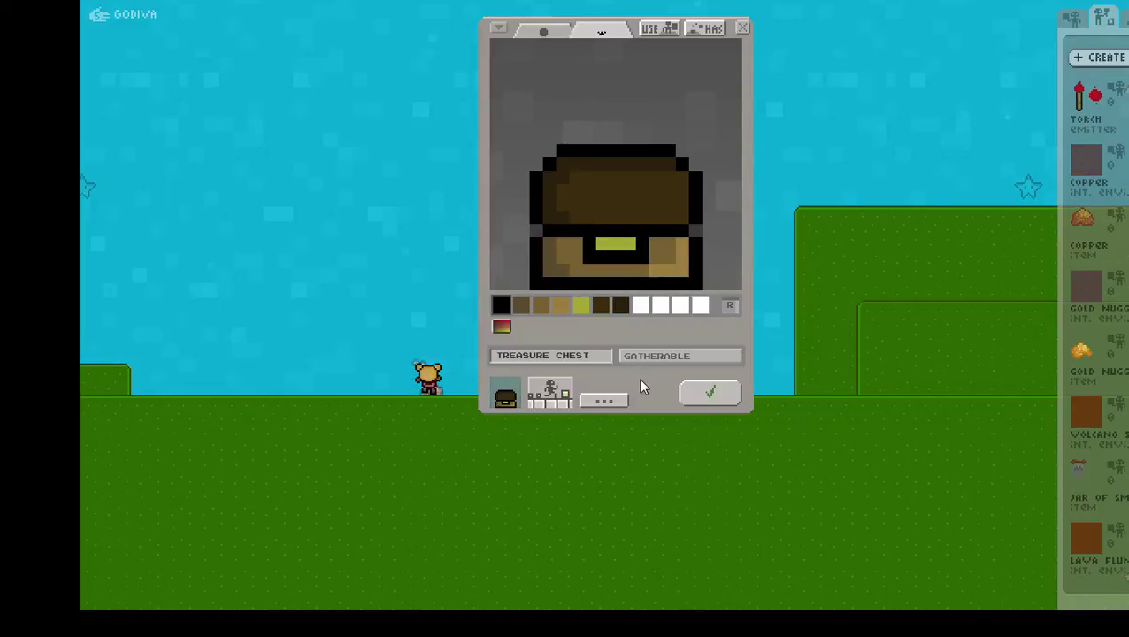
Enable the SOMETIMES HAS and ACTION RESISTANT attributes for the treasure chest
left_click(604, 401)
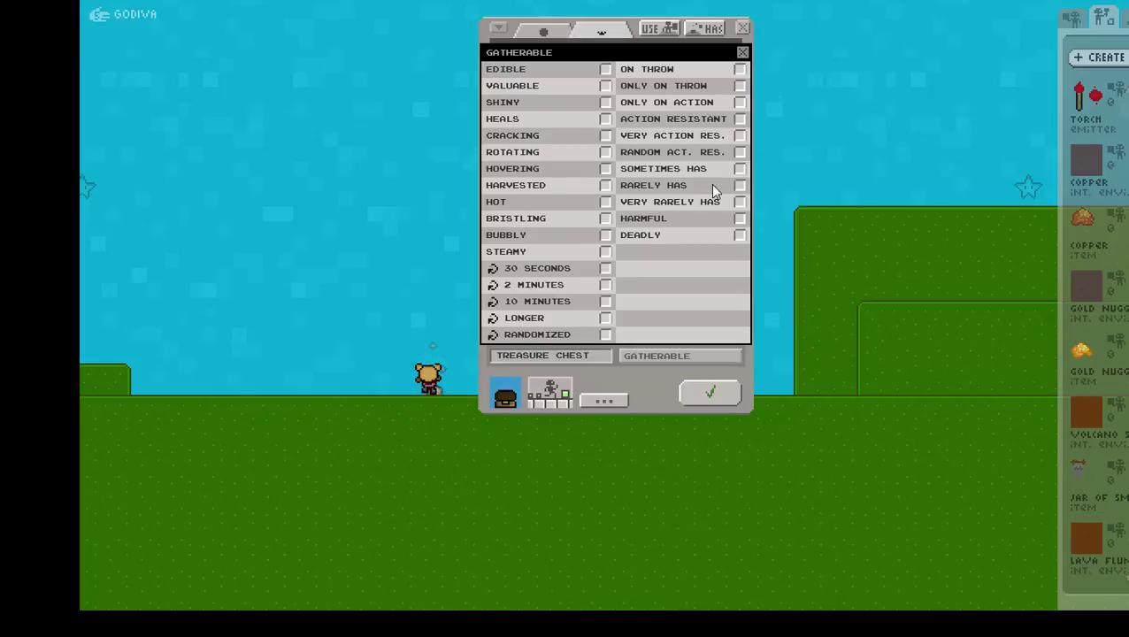
left_click(740, 168)
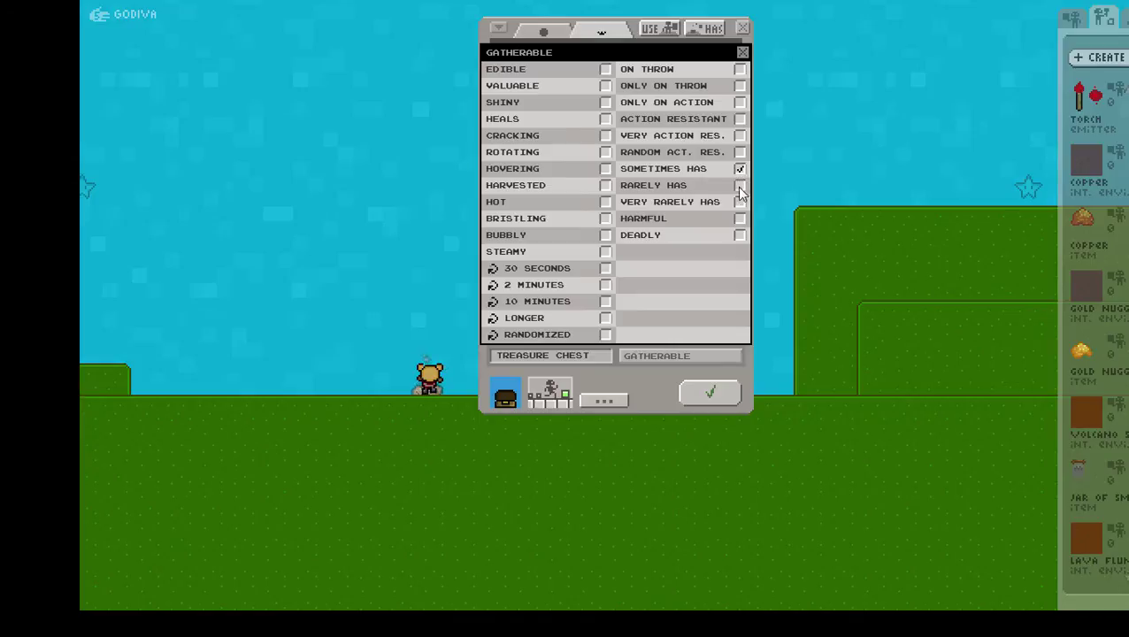
left_click(741, 124)
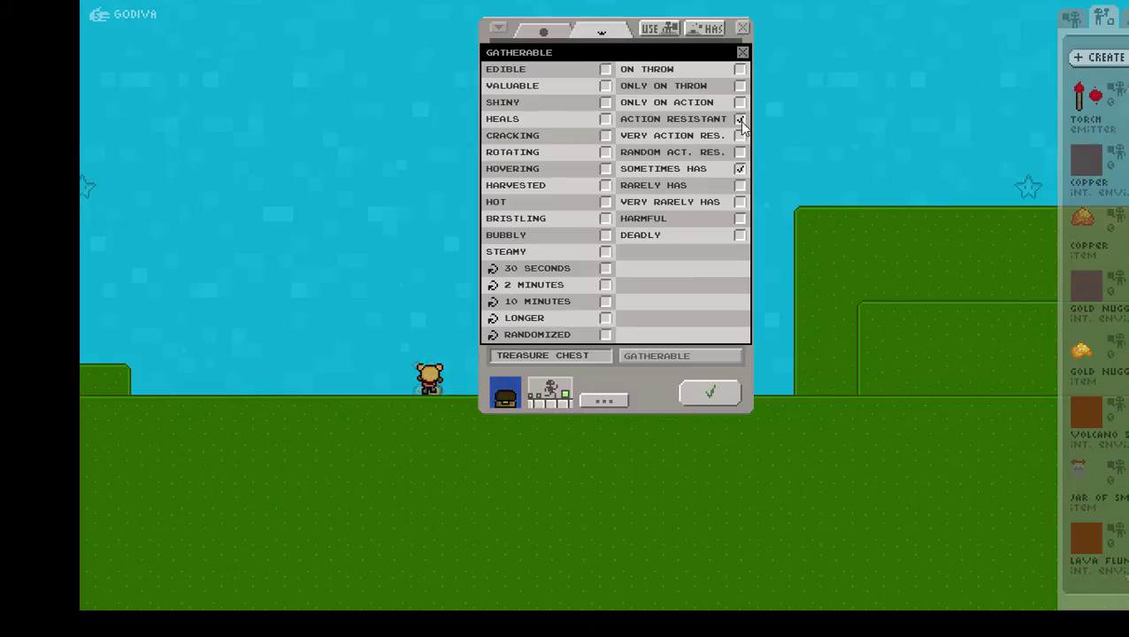
left_click(604, 396)
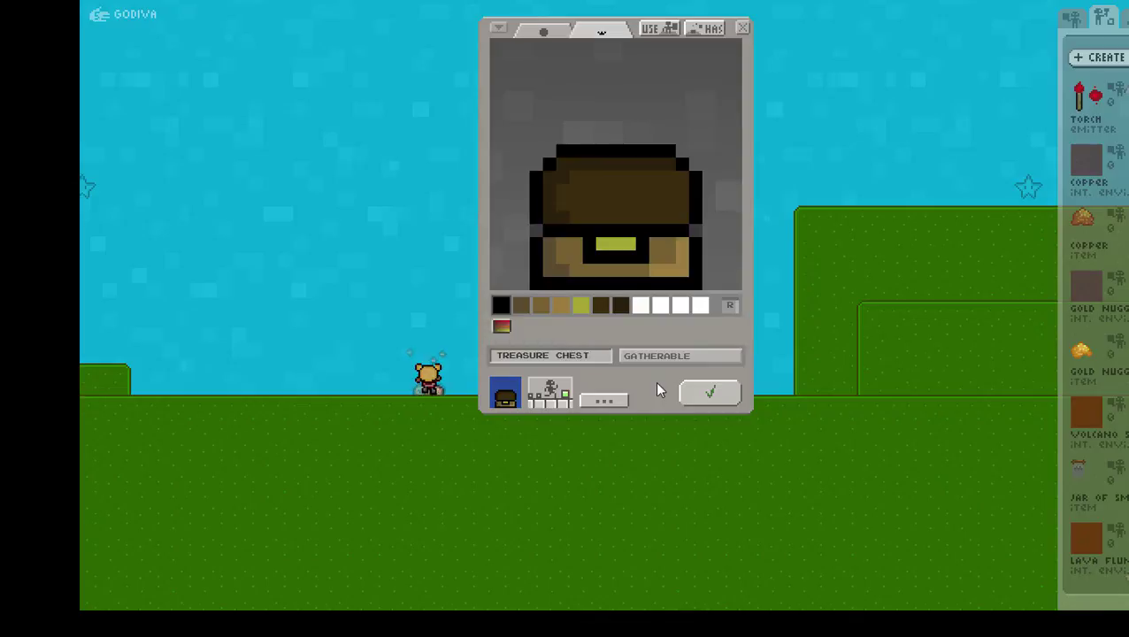
Finish creating the treasure chest and place three of them in a spaced row on the grass around the character
left_click(713, 395)
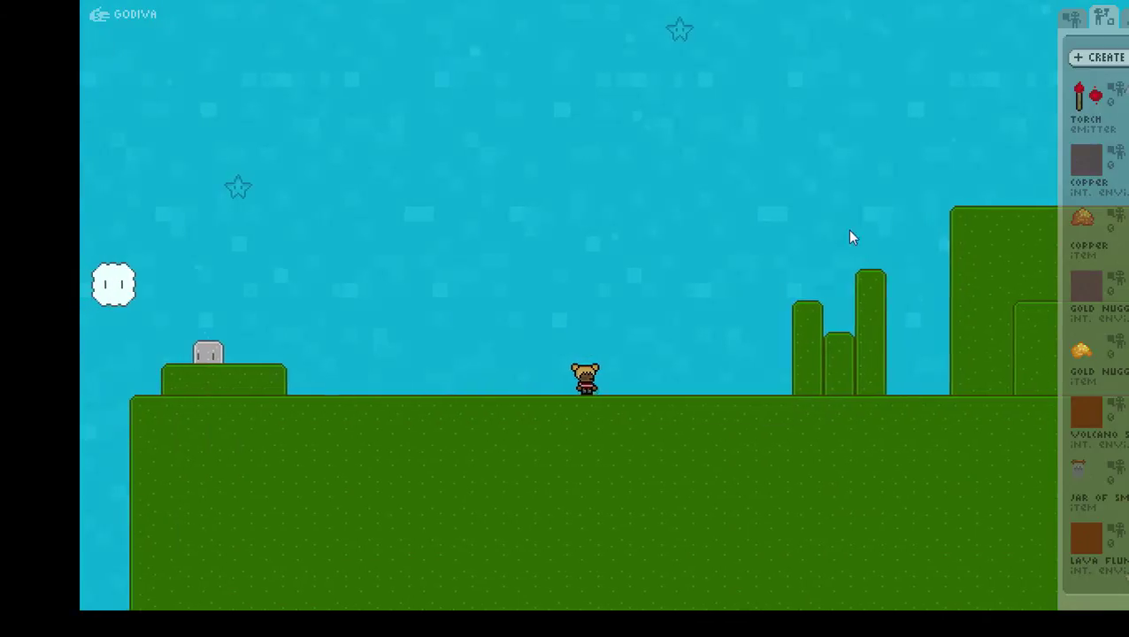
left_click_drag(1066, 122, 469, 386)
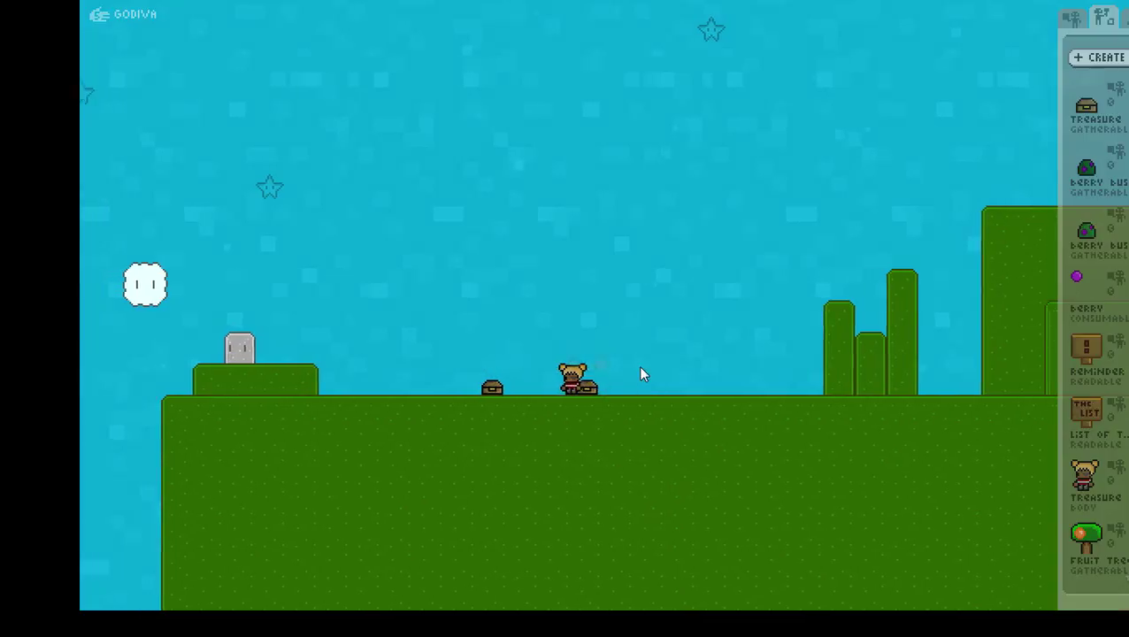
left_click_drag(1086, 94, 682, 386)
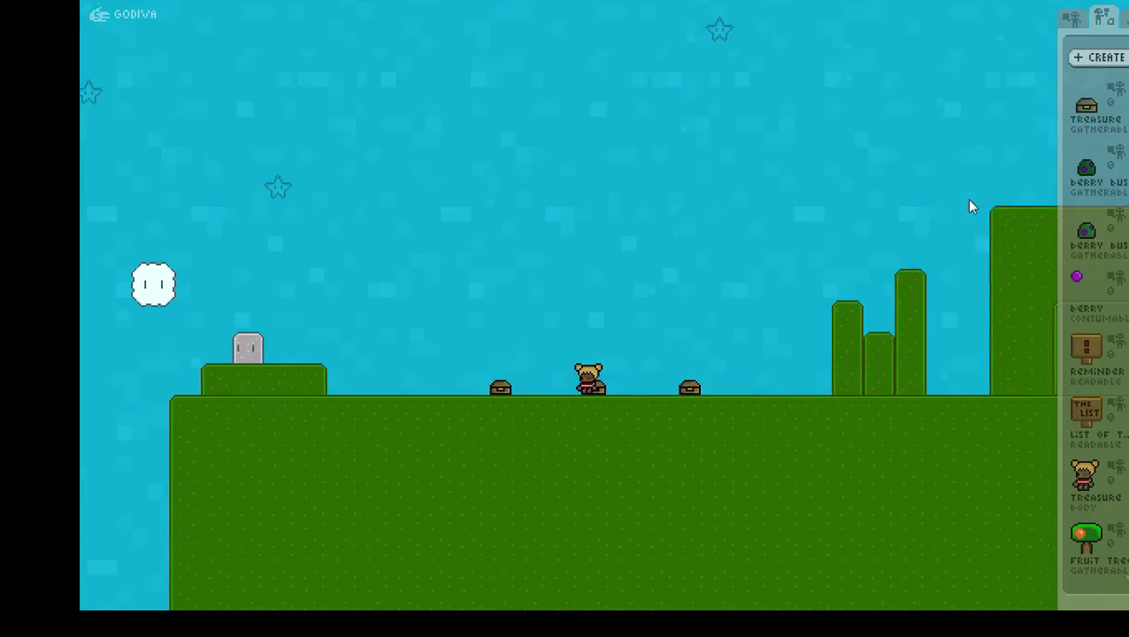
Start a new creation of type EQUIPMENT
left_click(1106, 62)
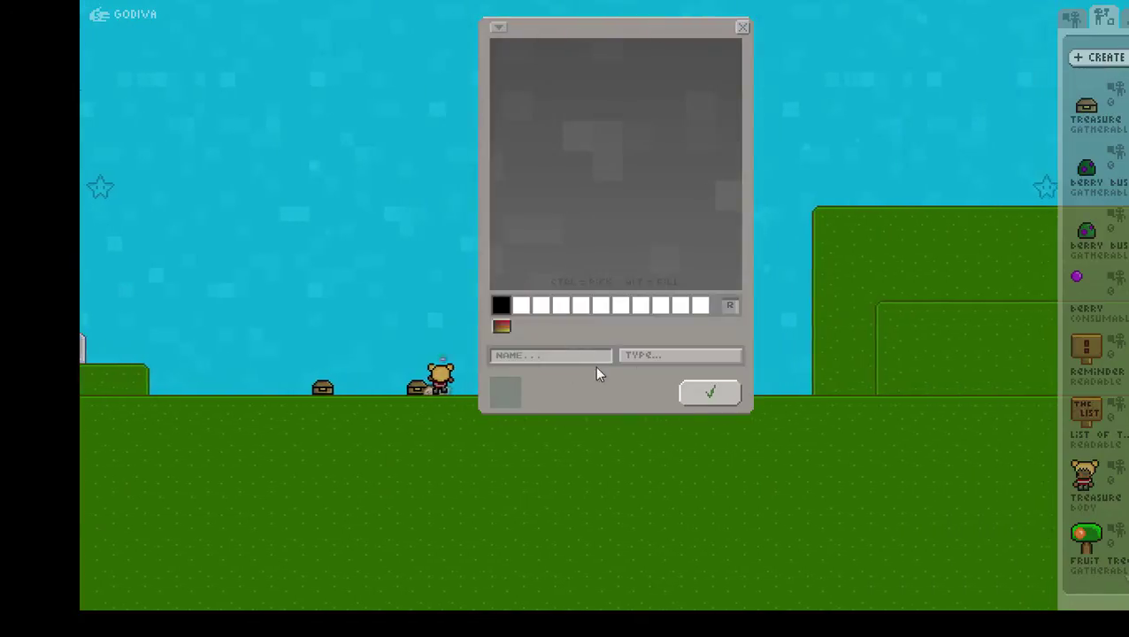
left_click(637, 357)
left_click(531, 154)
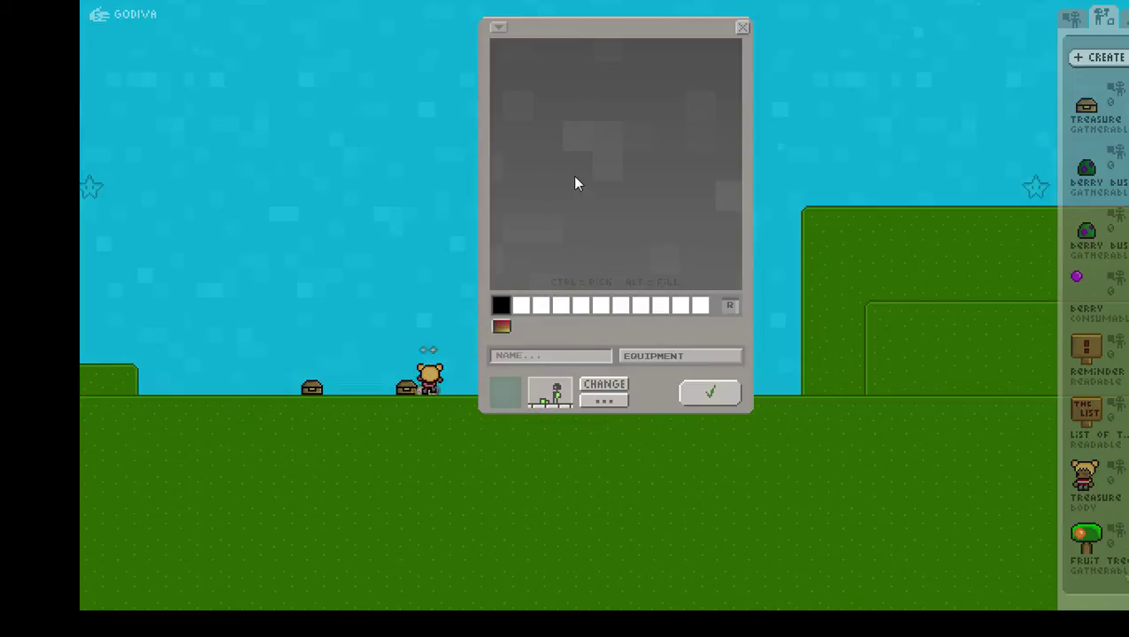
Draw a black key outline about 16 pixels wide, with a ringed round bow, a shaft and small teeth, shifting the drawing 3 pixels right
mouse_move(589, 191)
left_mouse_down()
mouse_move(600, 224)
mouse_move(621, 221)
mouse_move(630, 185)
mouse_move(617, 184)
mouse_move(606, 152)
mouse_move(634, 152)
left_mouse_up()
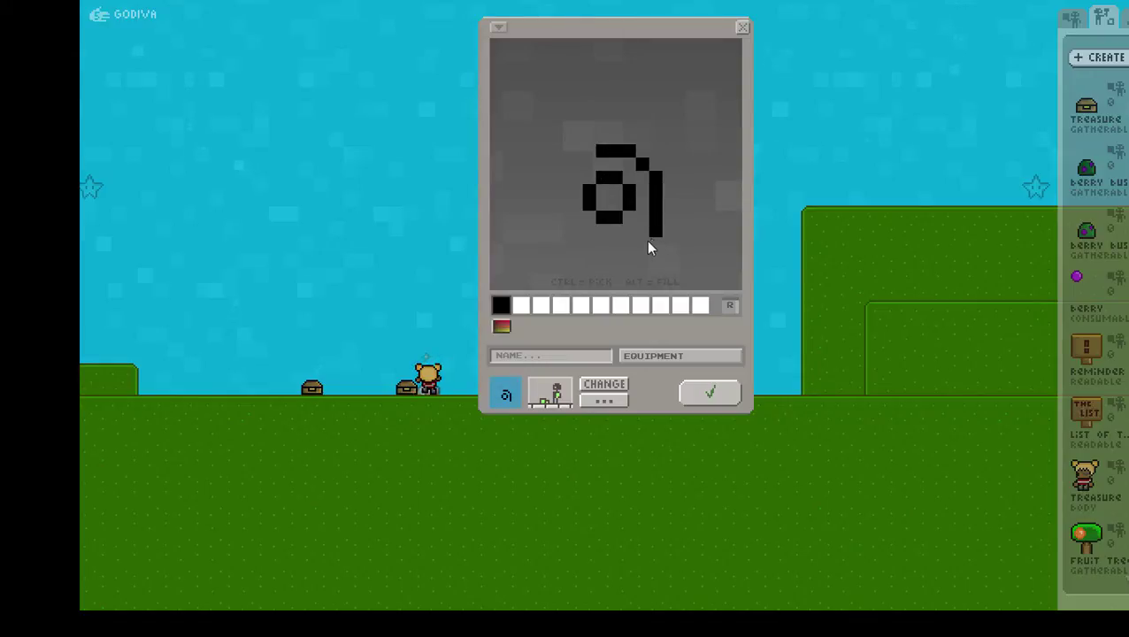
left_click_drag(646, 234, 641, 244)
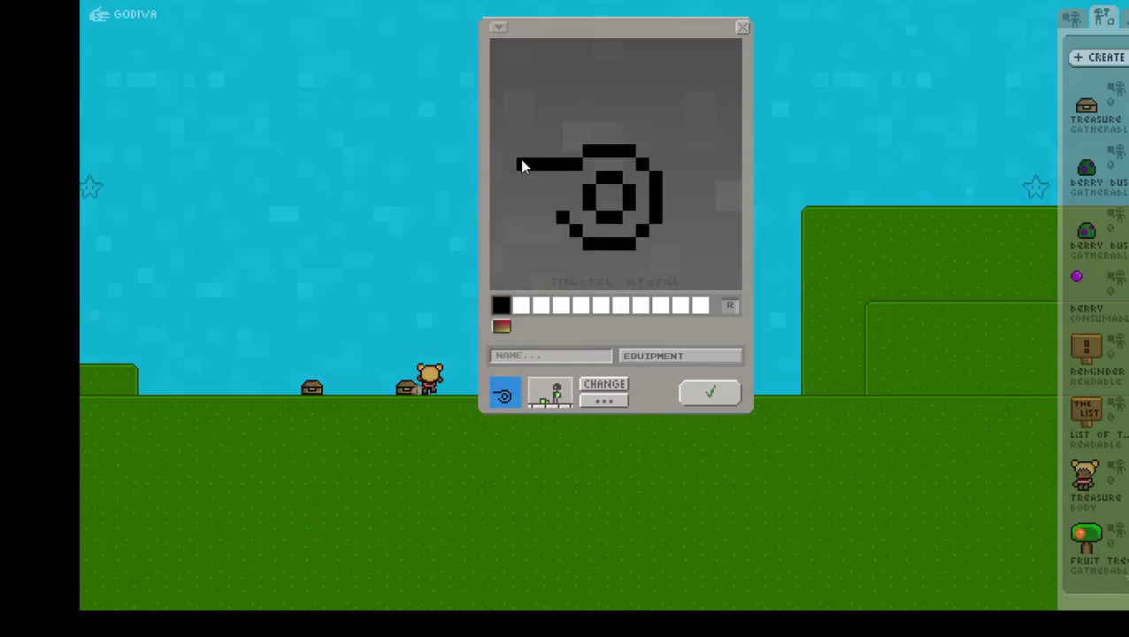
key("ctrl+Right")
key("ctrl+Right")
key("ctrl+Right")
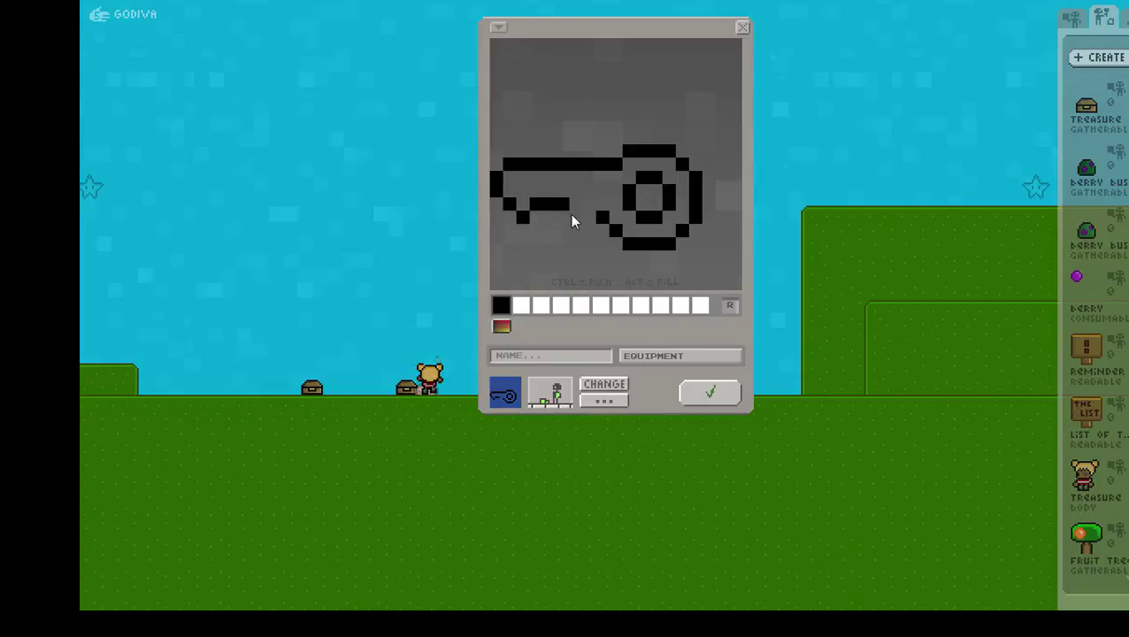
Fill the key with dark yellow and highlight the upper edge of its shaft and bow with a brighter yellow
left_click(520, 306)
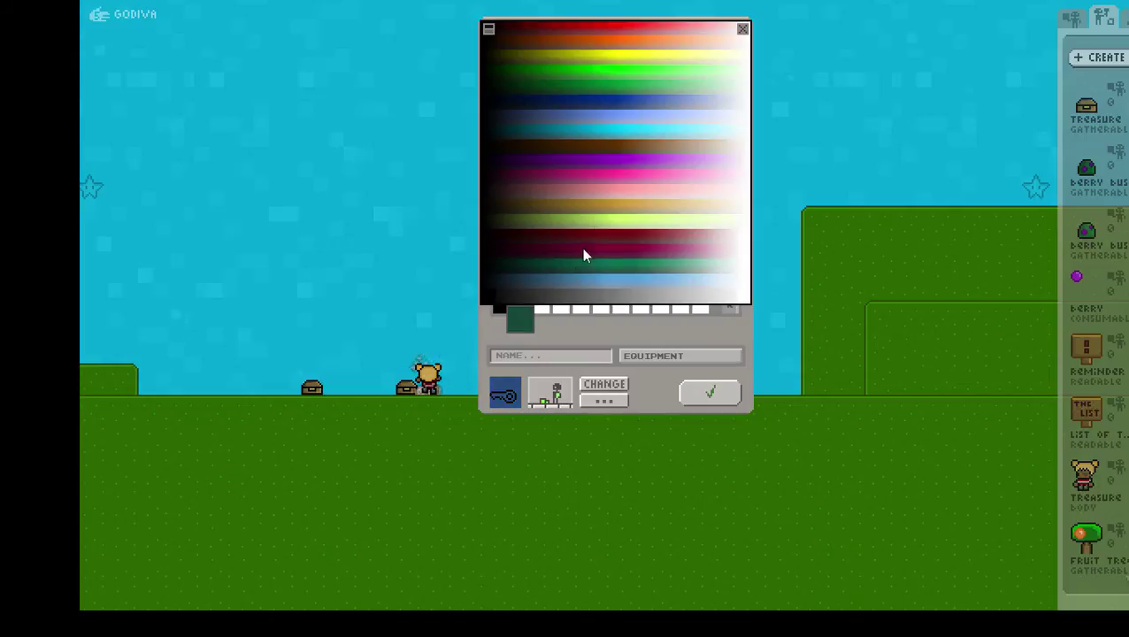
left_click(566, 59)
left_click(618, 176, "alt")
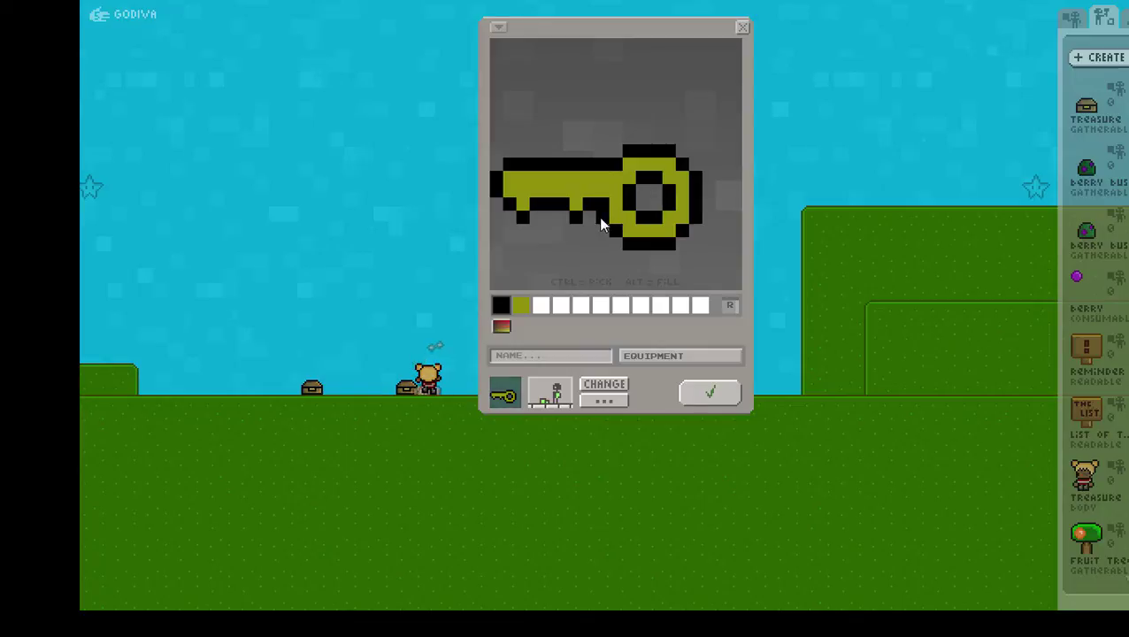
left_click(545, 310)
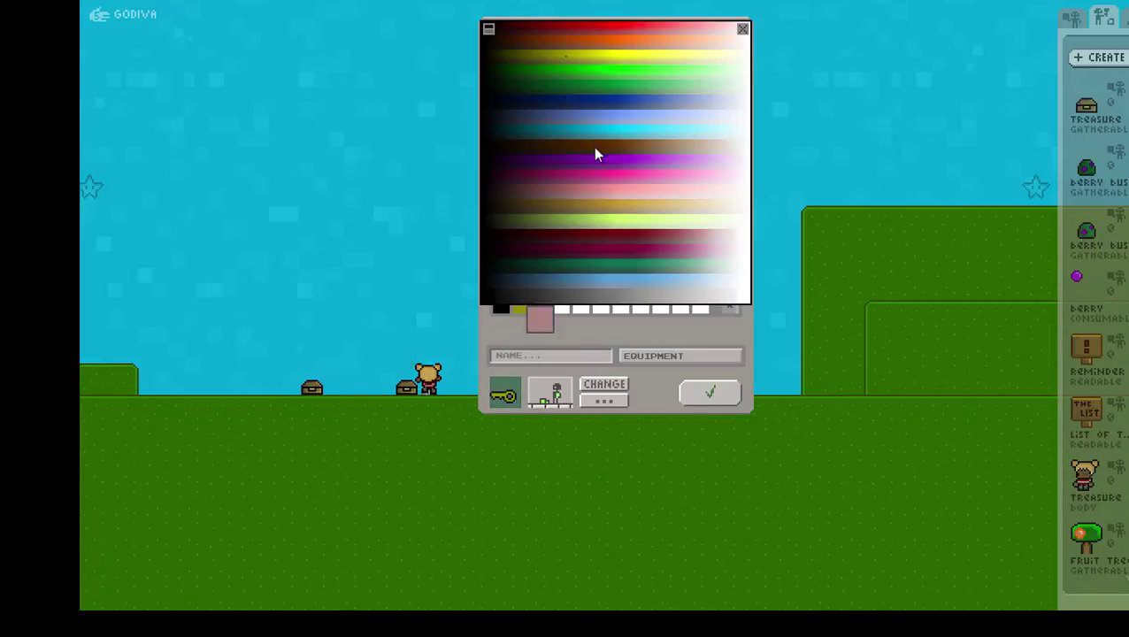
left_click(595, 60)
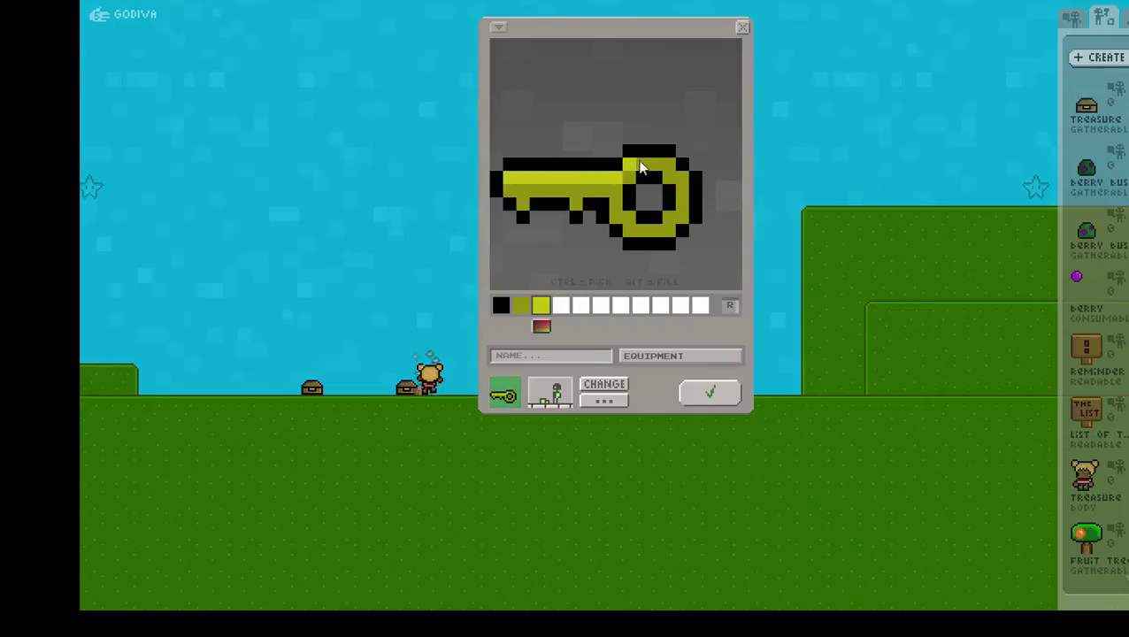
left_click_drag(641, 168, 670, 171)
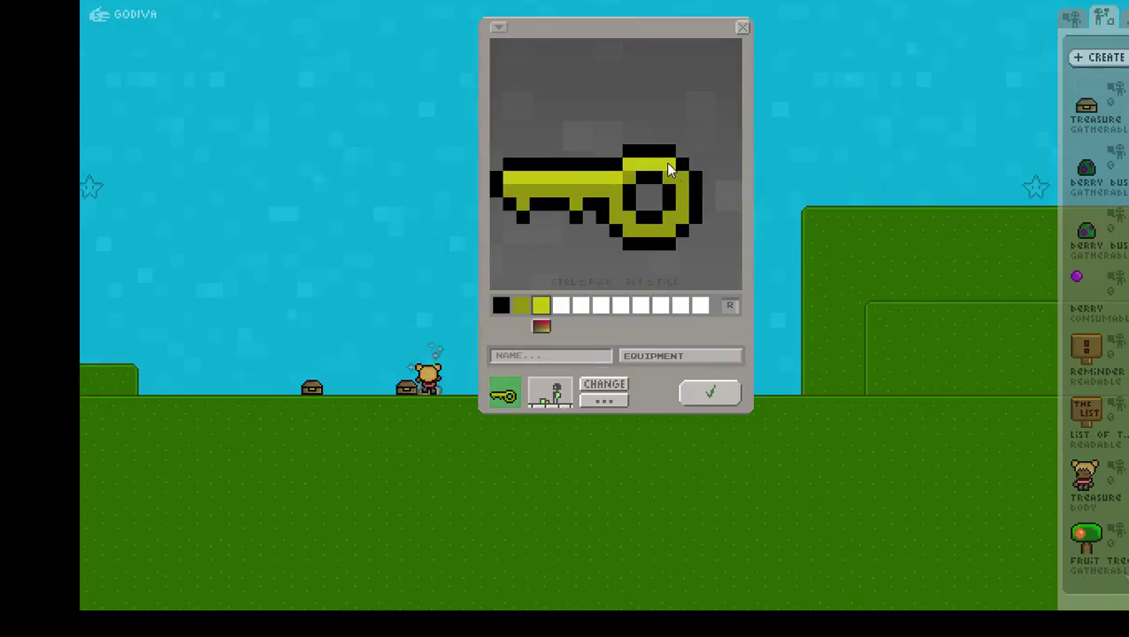
Name the item KEY and finish it with its colours shifted by the strong +RED and DARKER adjustments
left_click(552, 356)
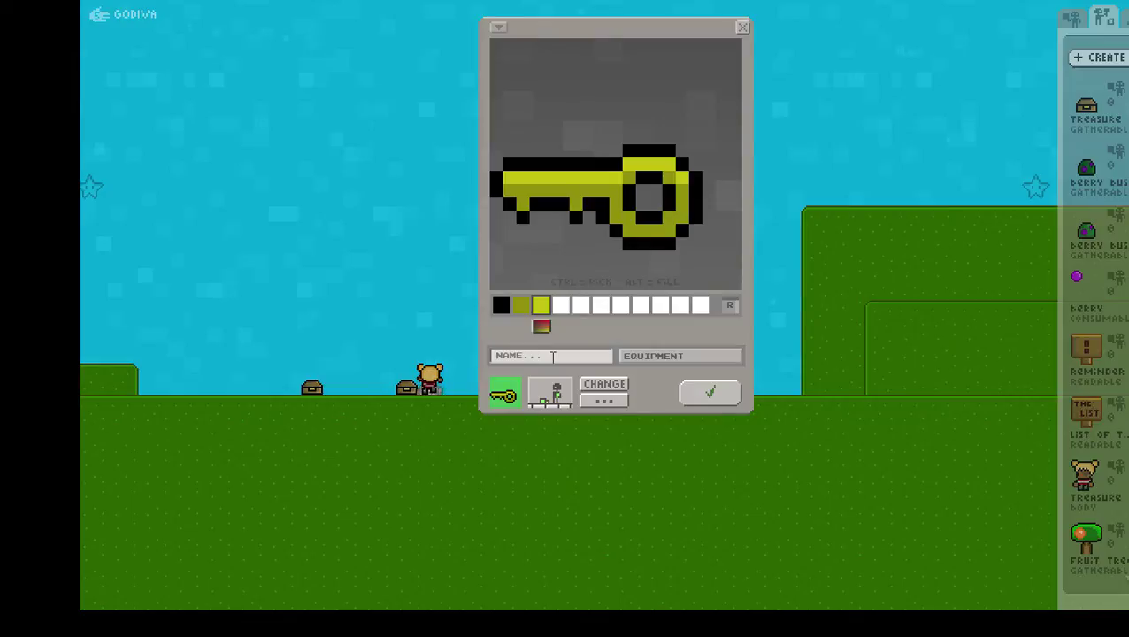
type("KEY")
left_click(647, 385)
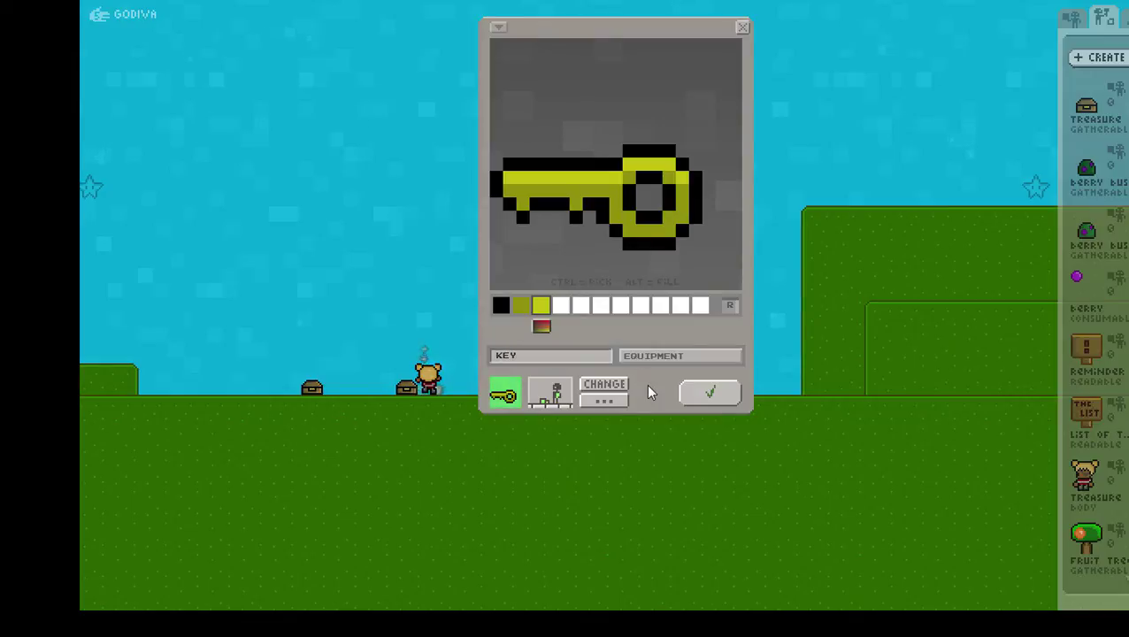
left_click(705, 247)
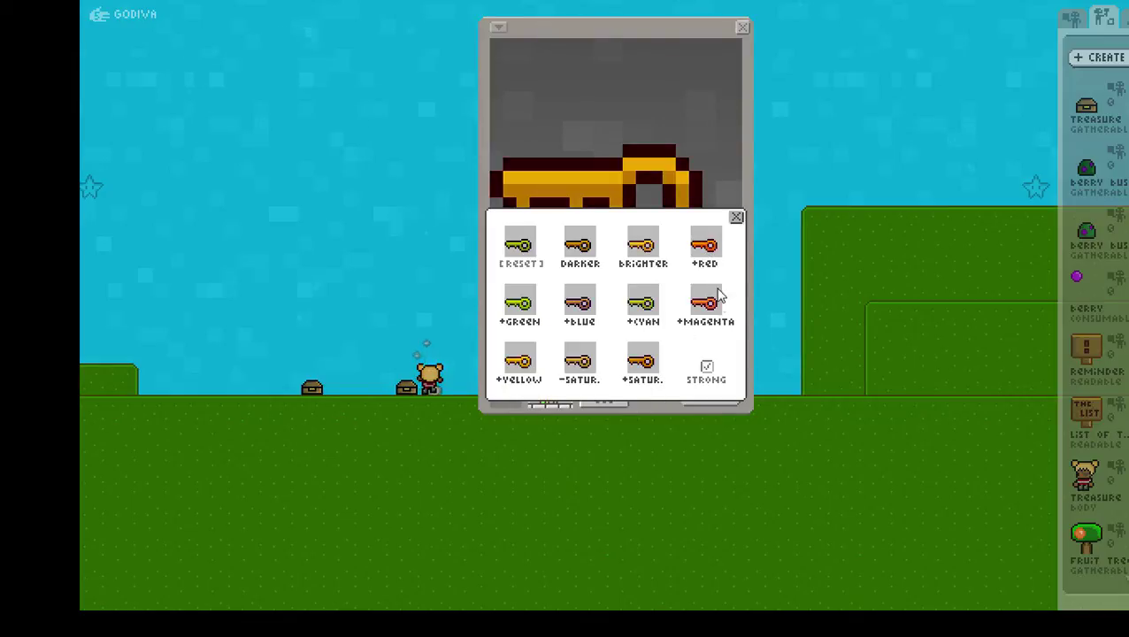
left_click(580, 247)
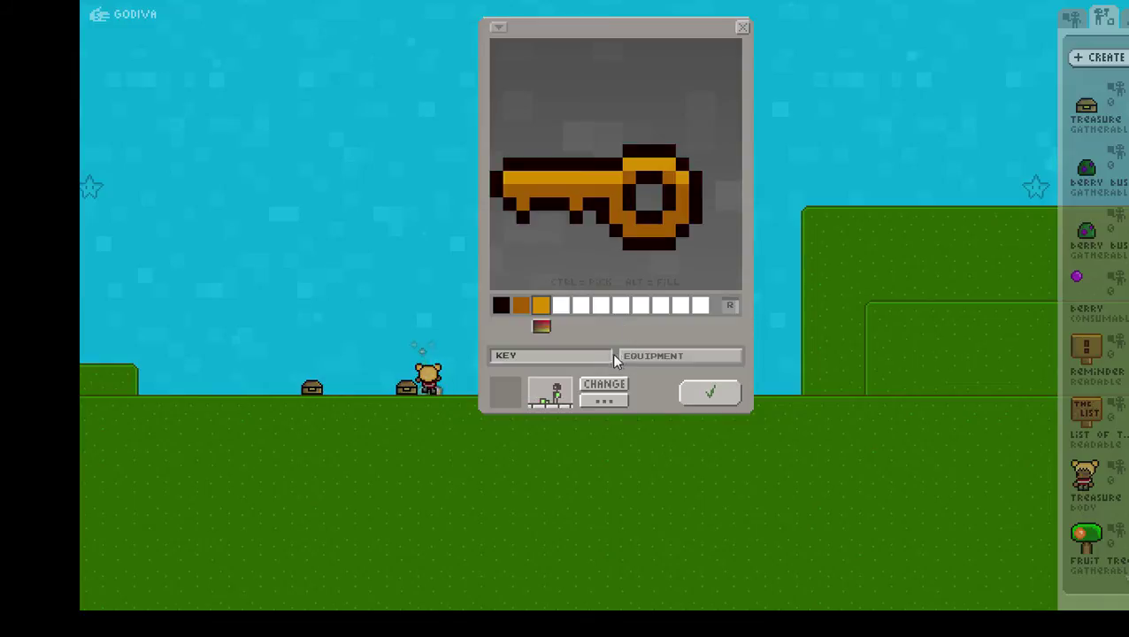
left_click(710, 395)
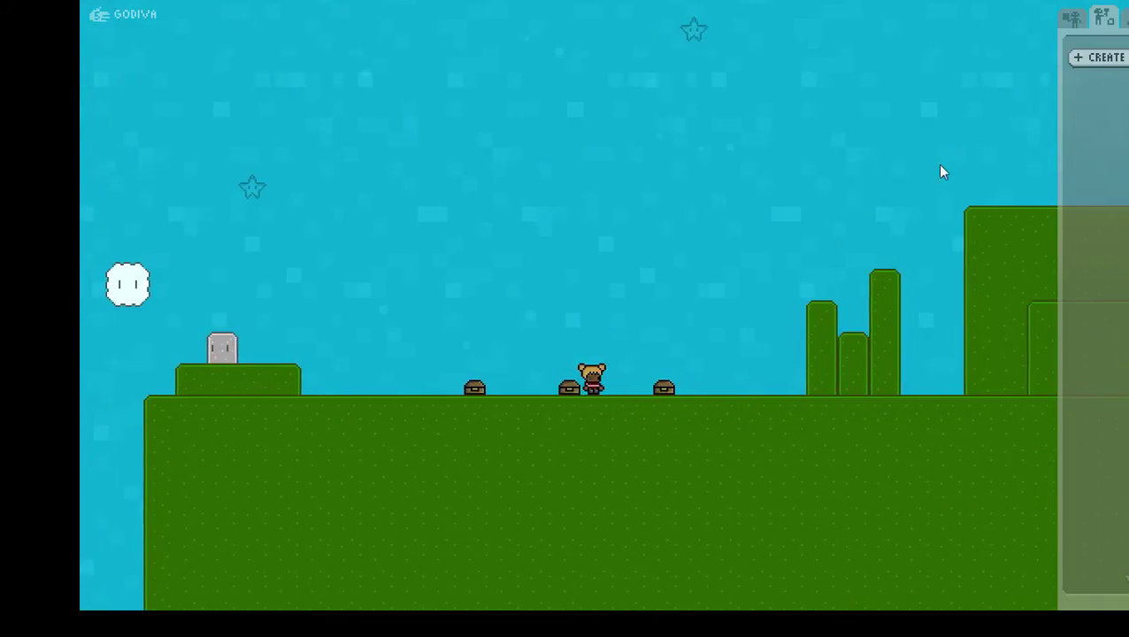
Equip the key and move the character among the three placed treasure chests to open them with it
left_click(1102, 81)
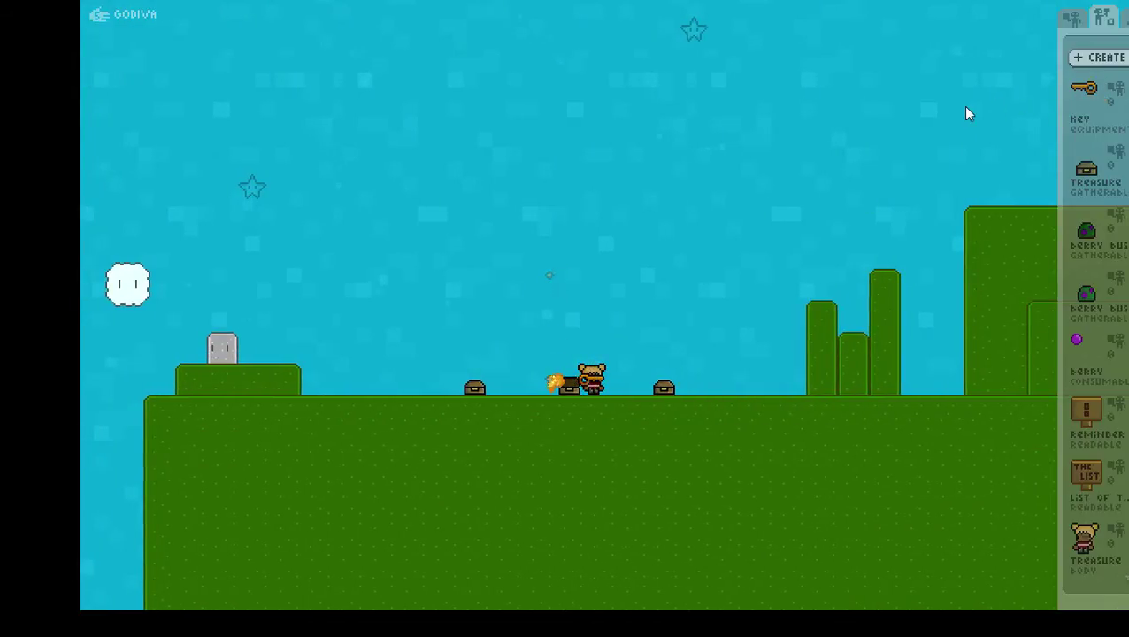
key("Right")
key("Right")
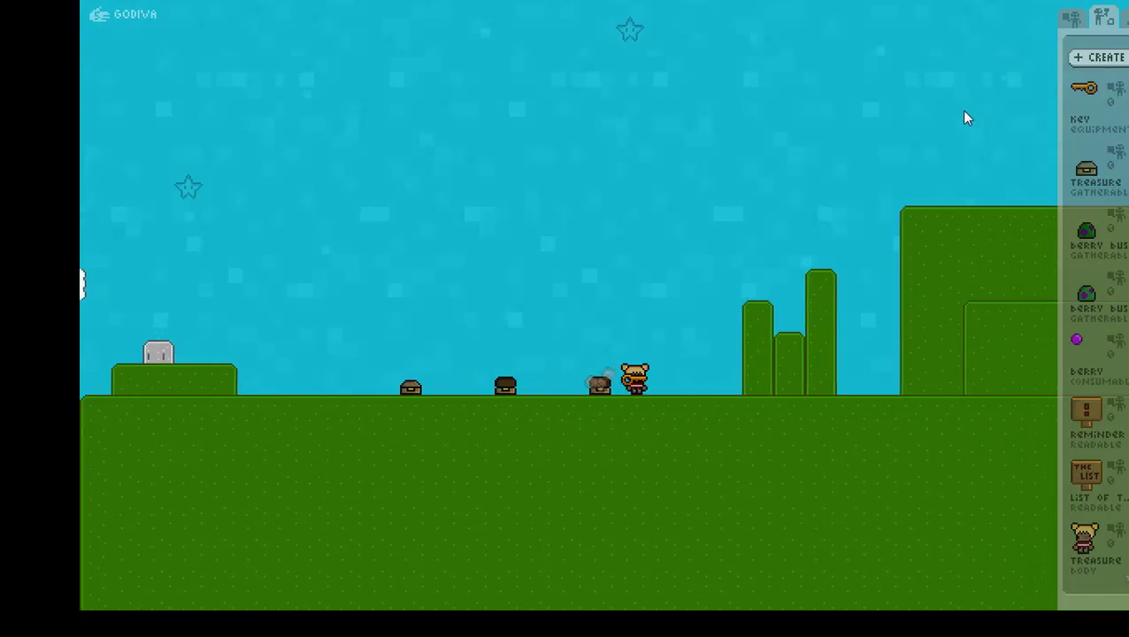
key("Left")
key("space")
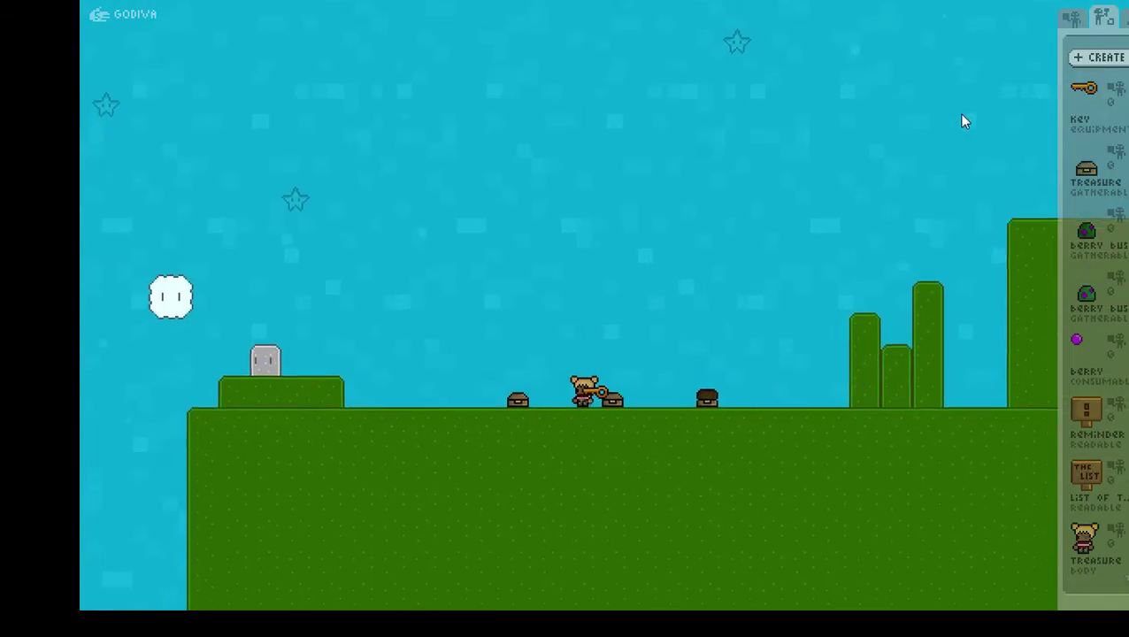
key("Left")
key("Right")
key("space")
key("Right")
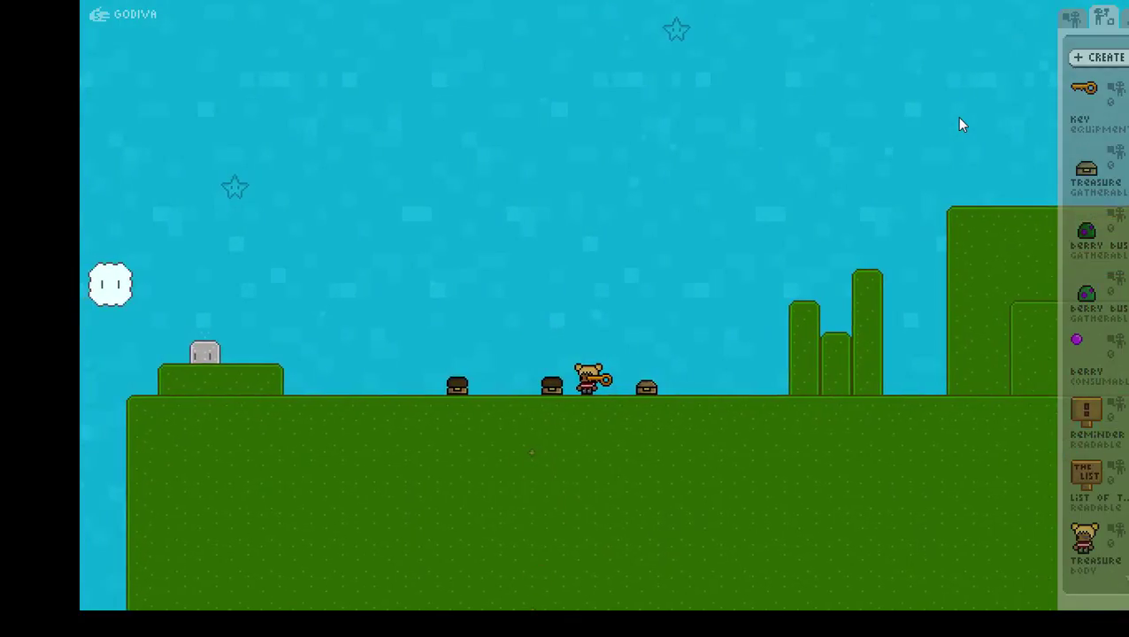
Remove the three placed treasure chests from the ground
left_click(546, 388)
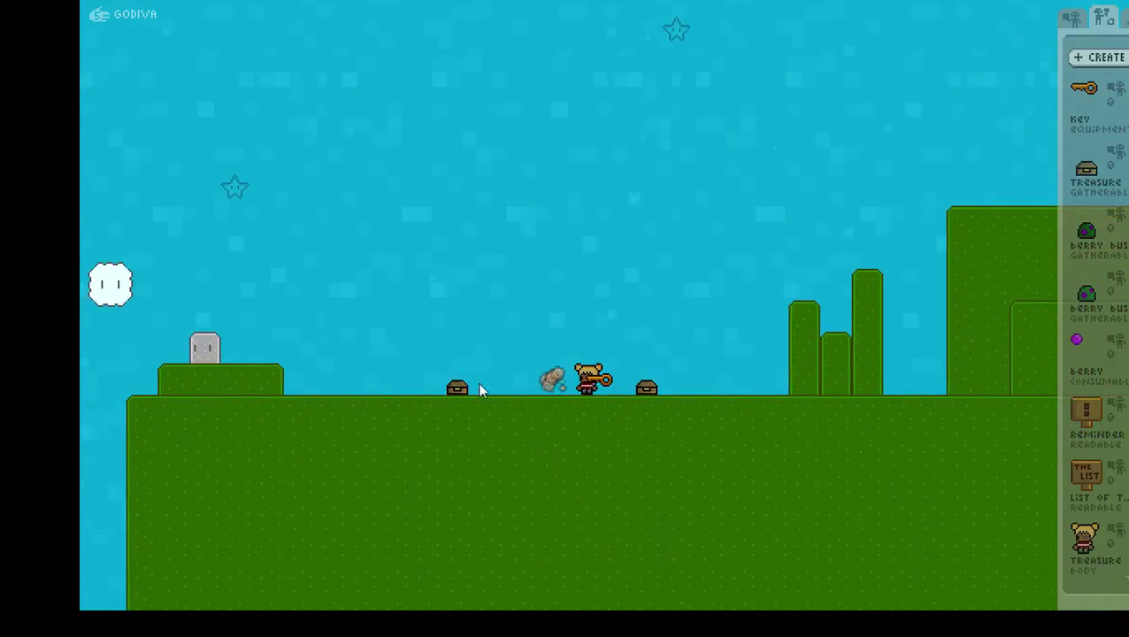
left_click(462, 386)
left_click(645, 384)
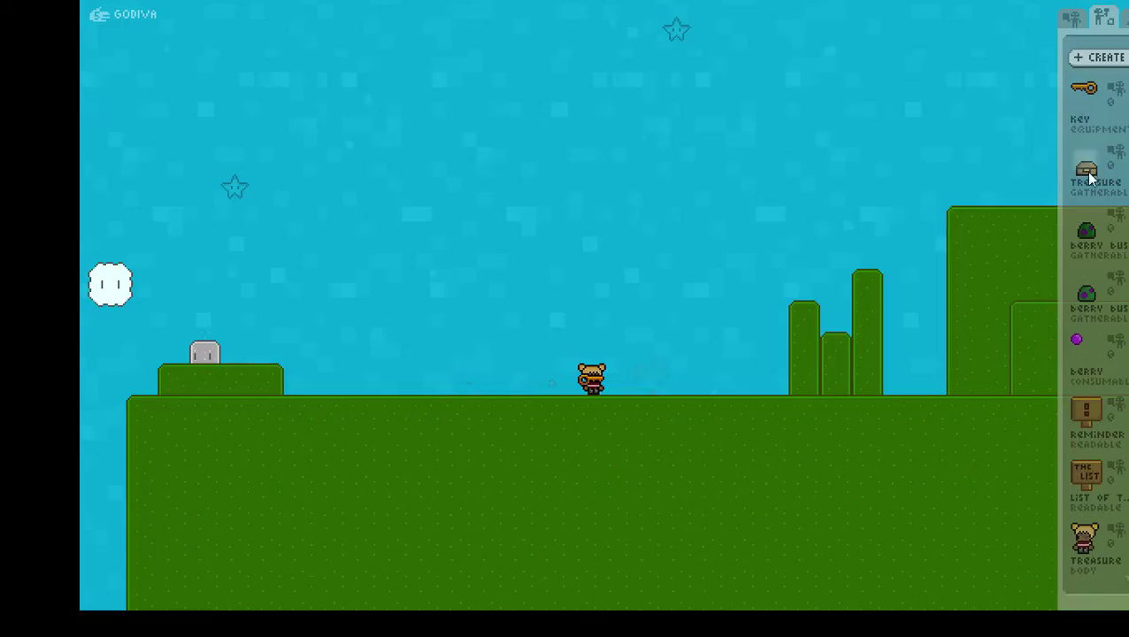
Create a new version of the Treasure Chest with the ONLY ON ACTION attribute enabled
left_click_drag(1088, 174, 1114, 56)
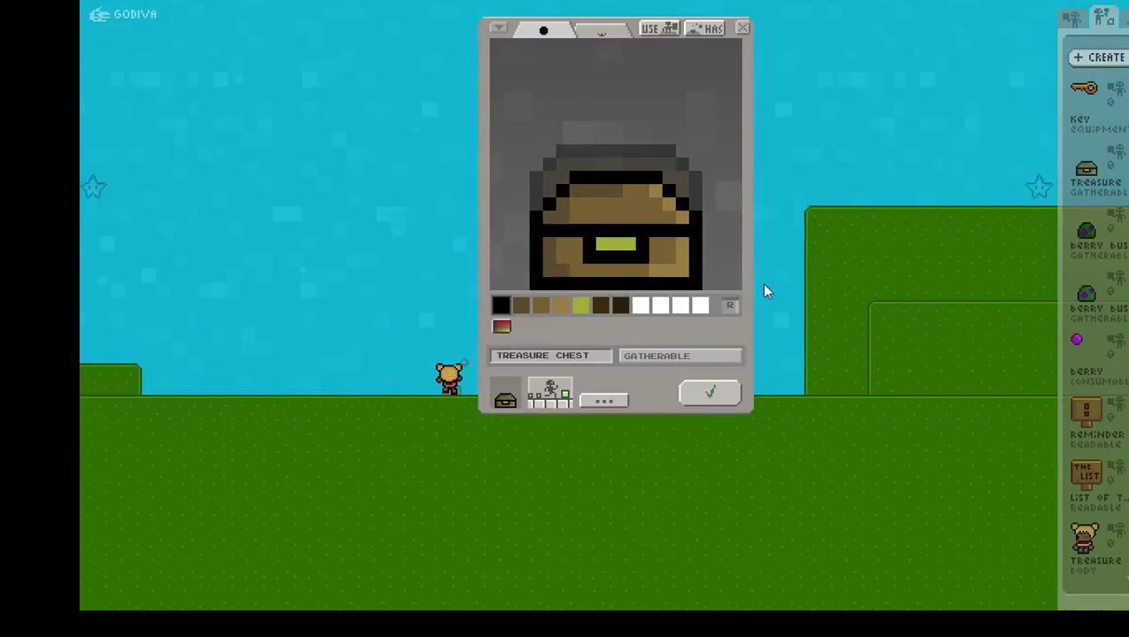
left_click(604, 400)
left_click(740, 103)
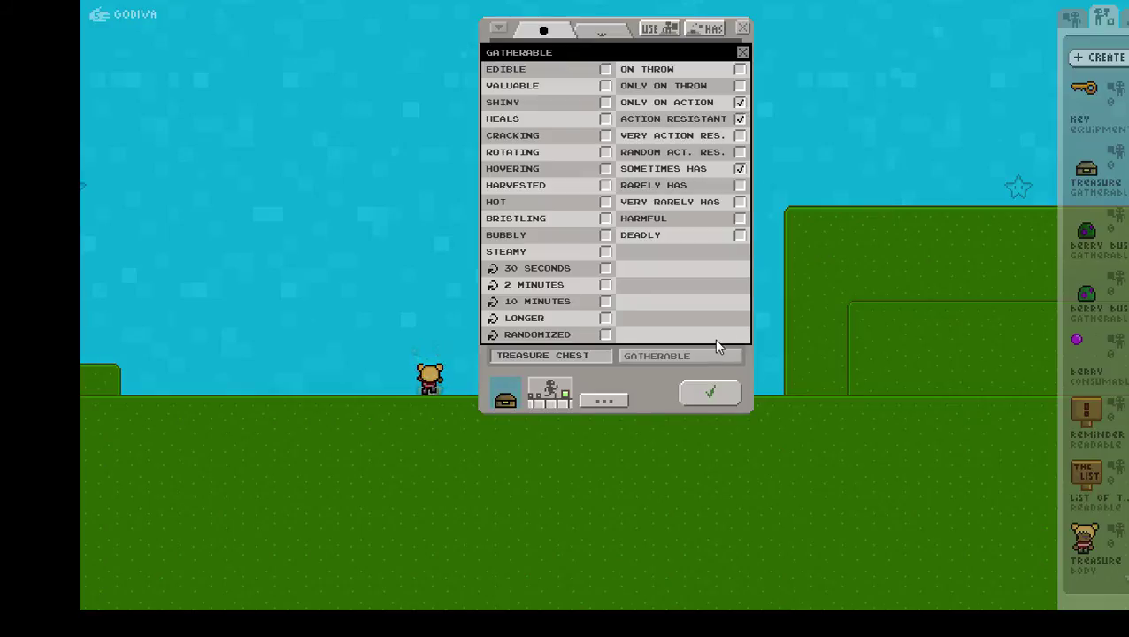
left_click(715, 394)
left_click(714, 396)
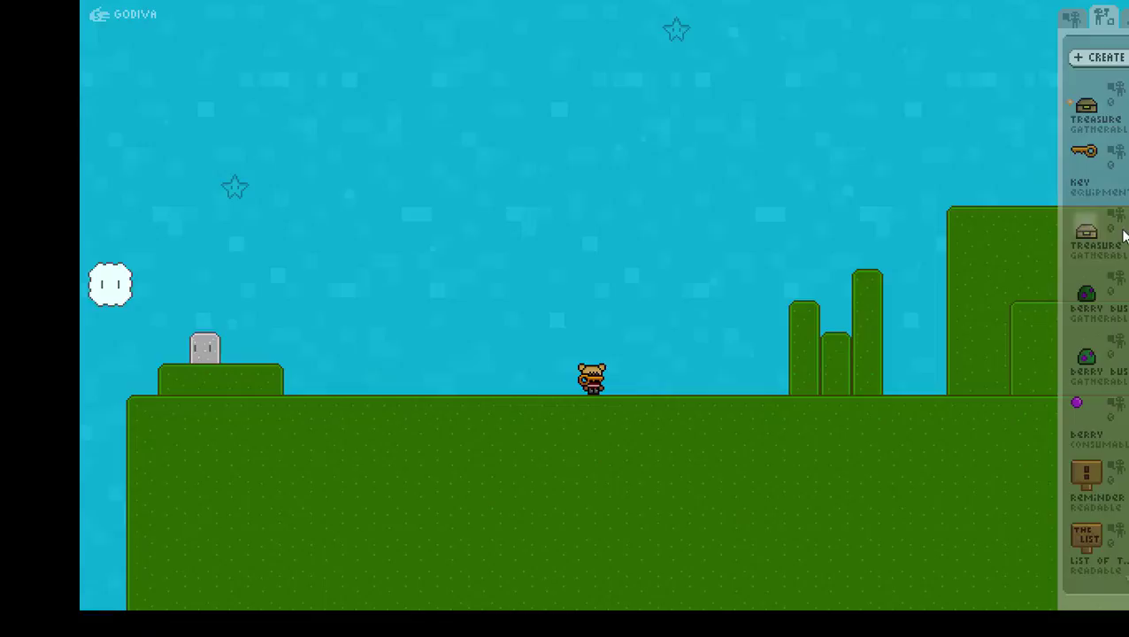
Discard the old Treasure Chest from the collection and place two of the new chests on the ground beside the character
left_click(1068, 227)
left_click_drag(1095, 94, 724, 354)
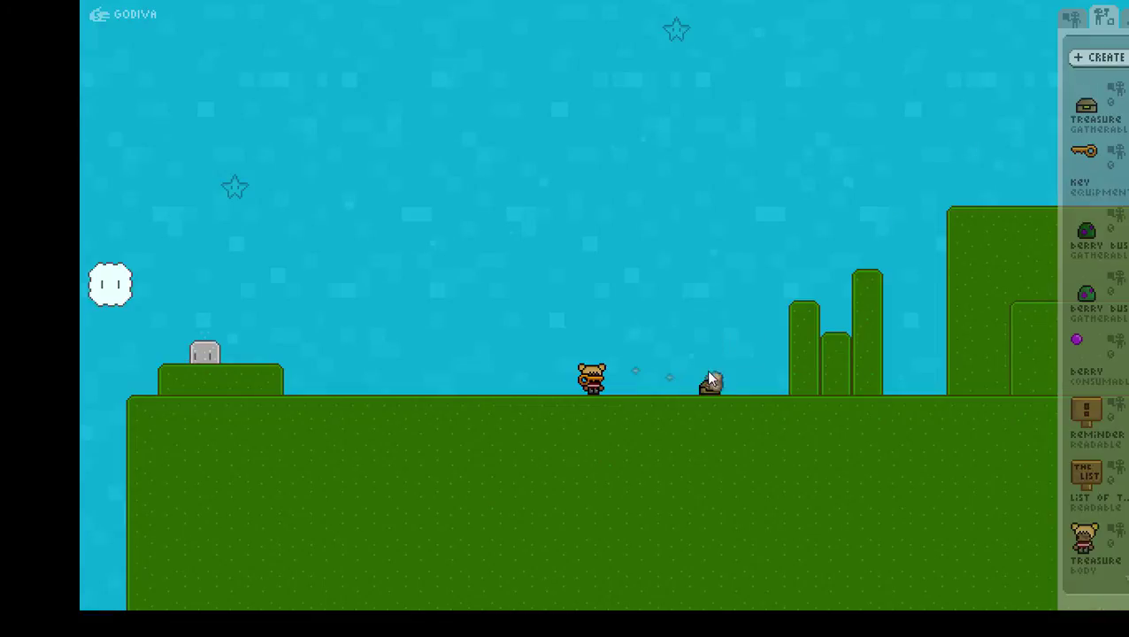
key("d")
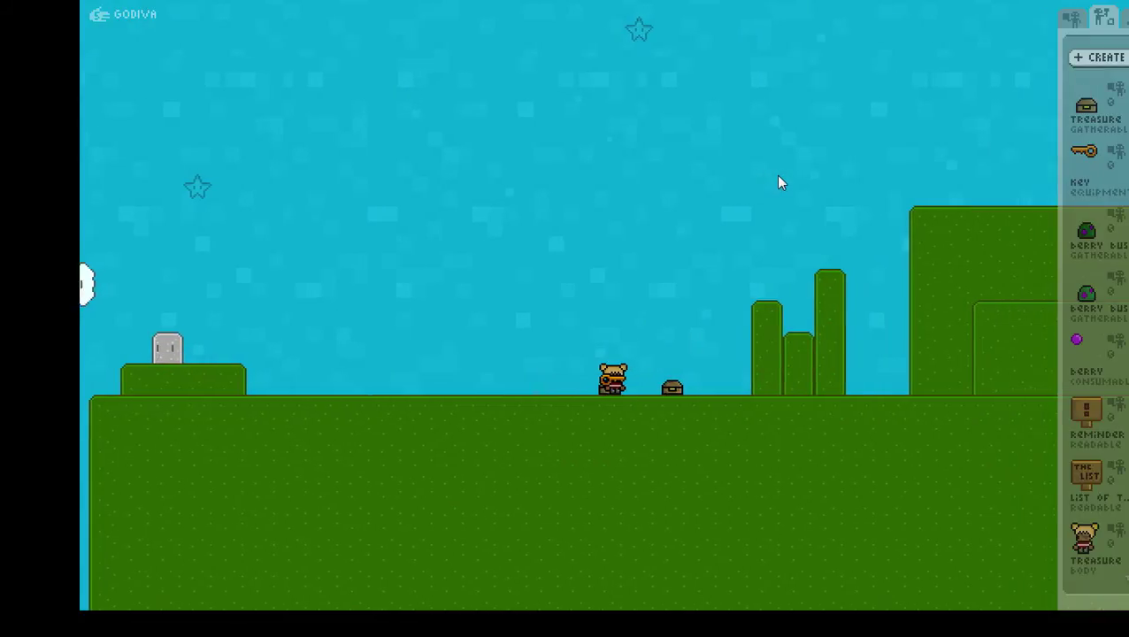
key("d")
key("a")
key("Left")
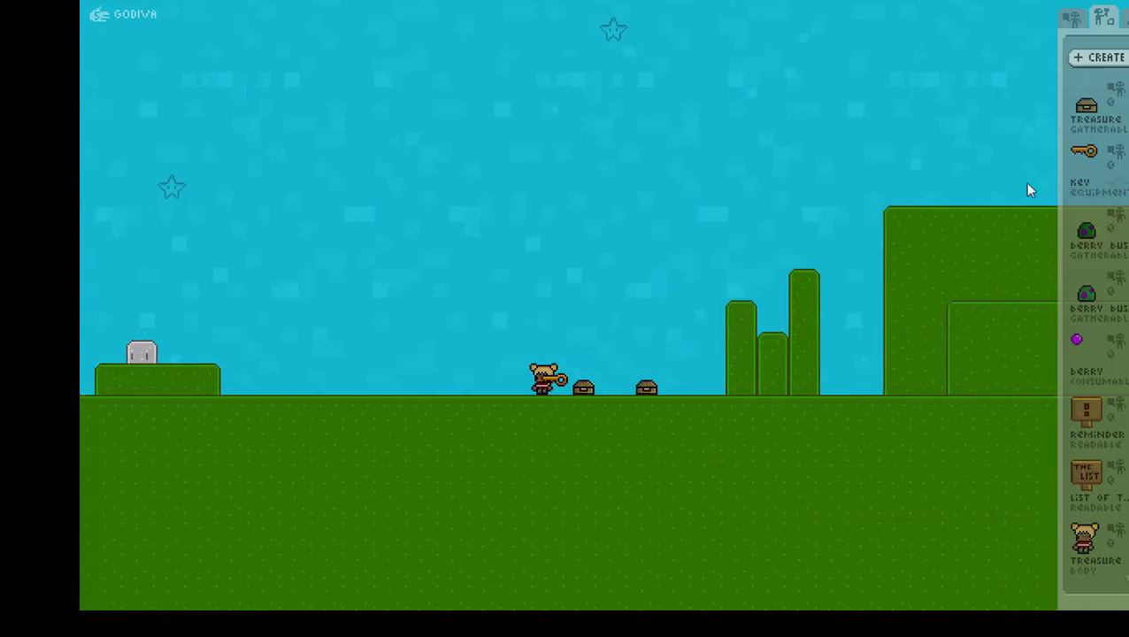
Move the character onto the nearer chest and open it with the equipped key
key("Right")
key("Left")
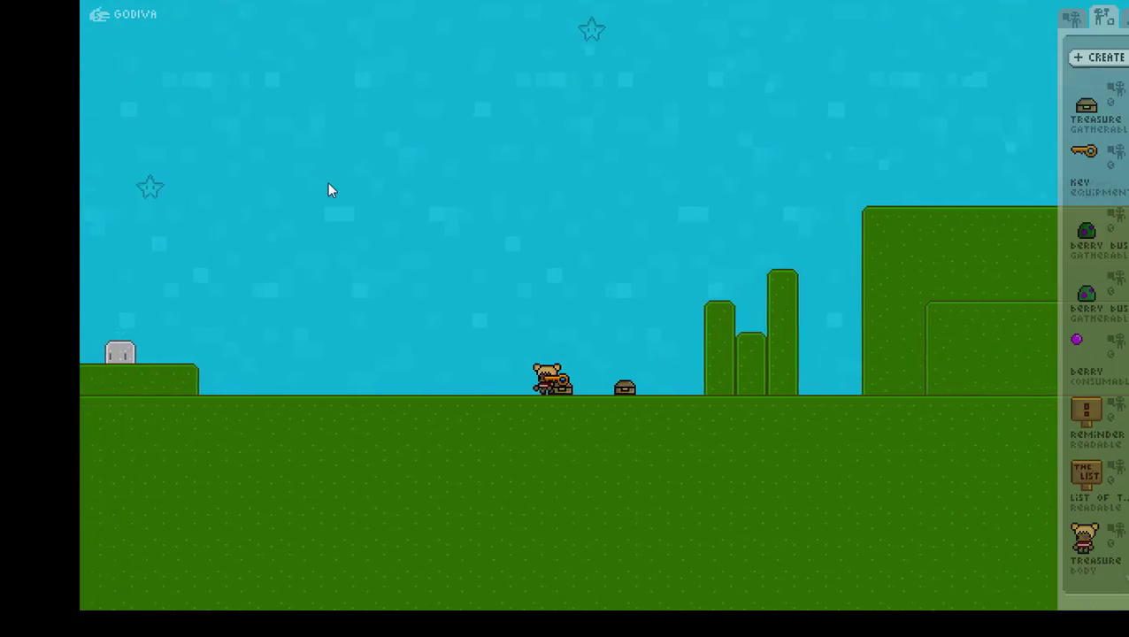
key("Right")
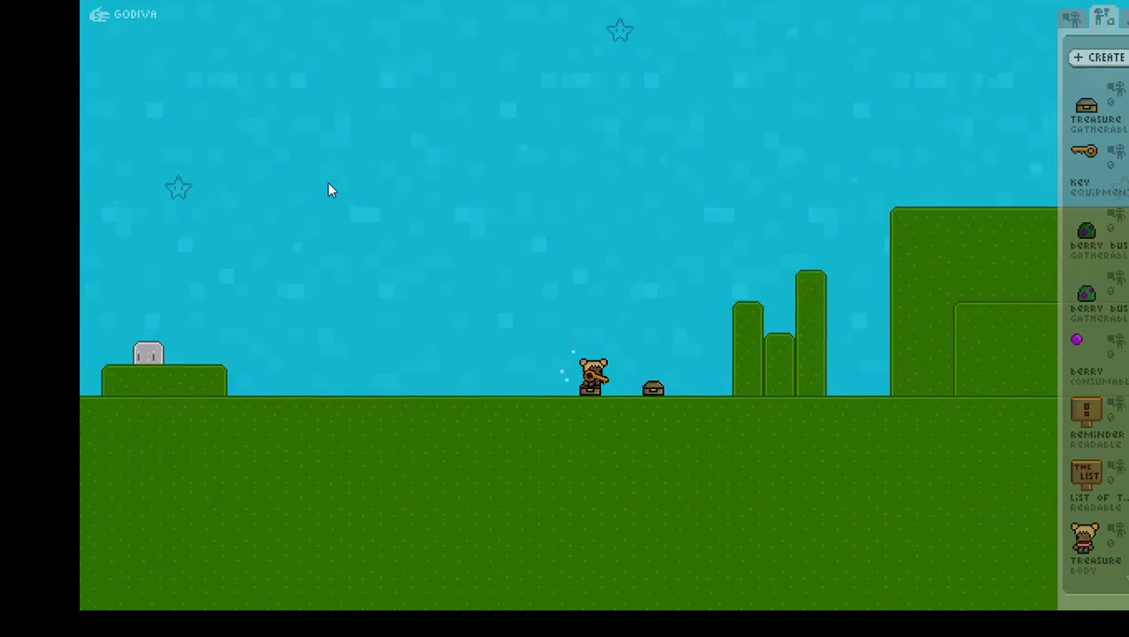
key("Down")
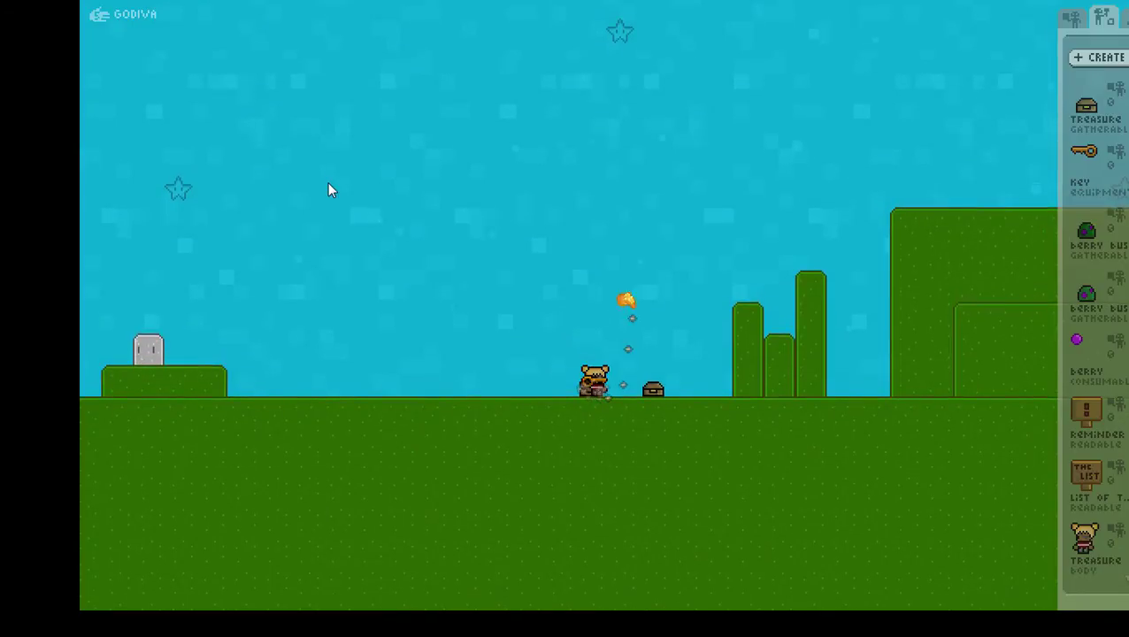
key("Left")
key("Left")
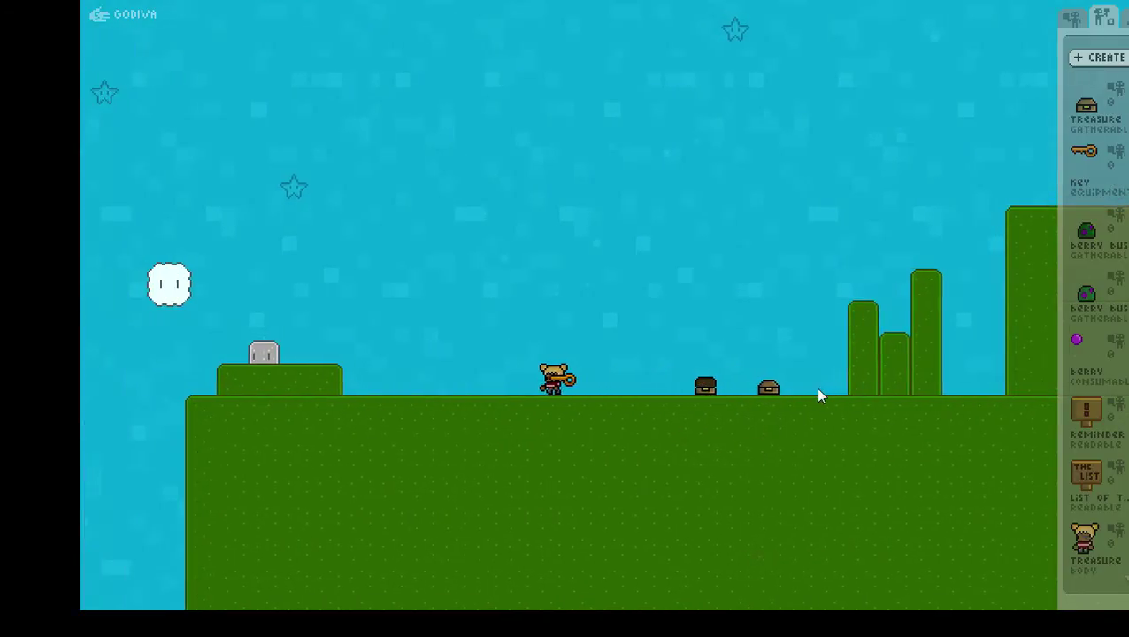
Place a third treasure chest left of the other two and use the key on it
left_click_drag(655, 384, 645, 380)
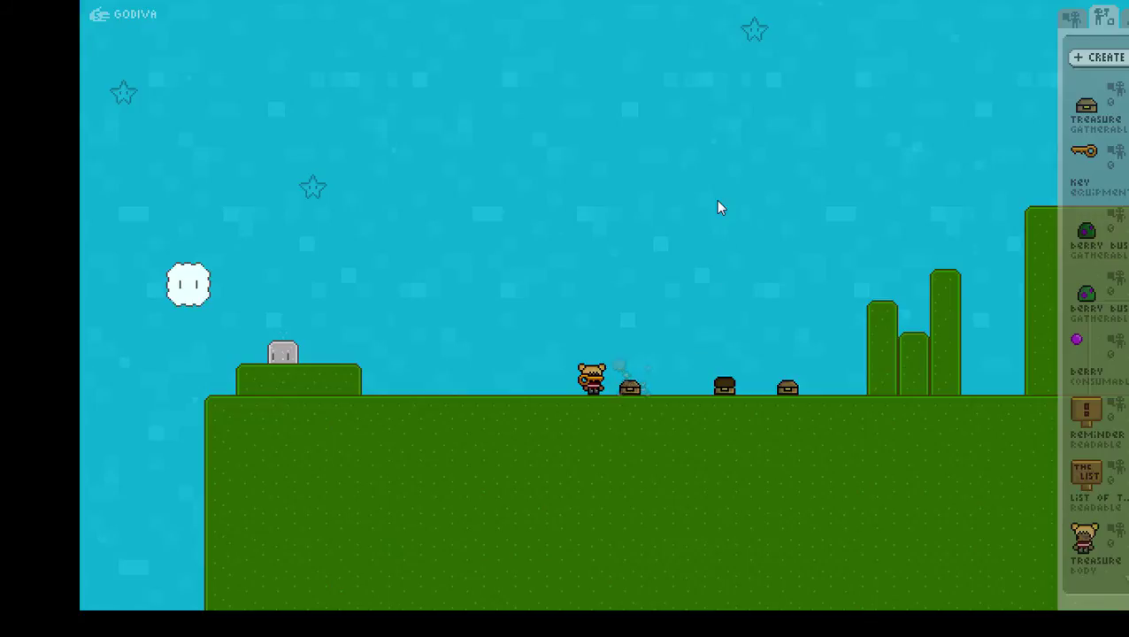
key("Right")
key("Down")
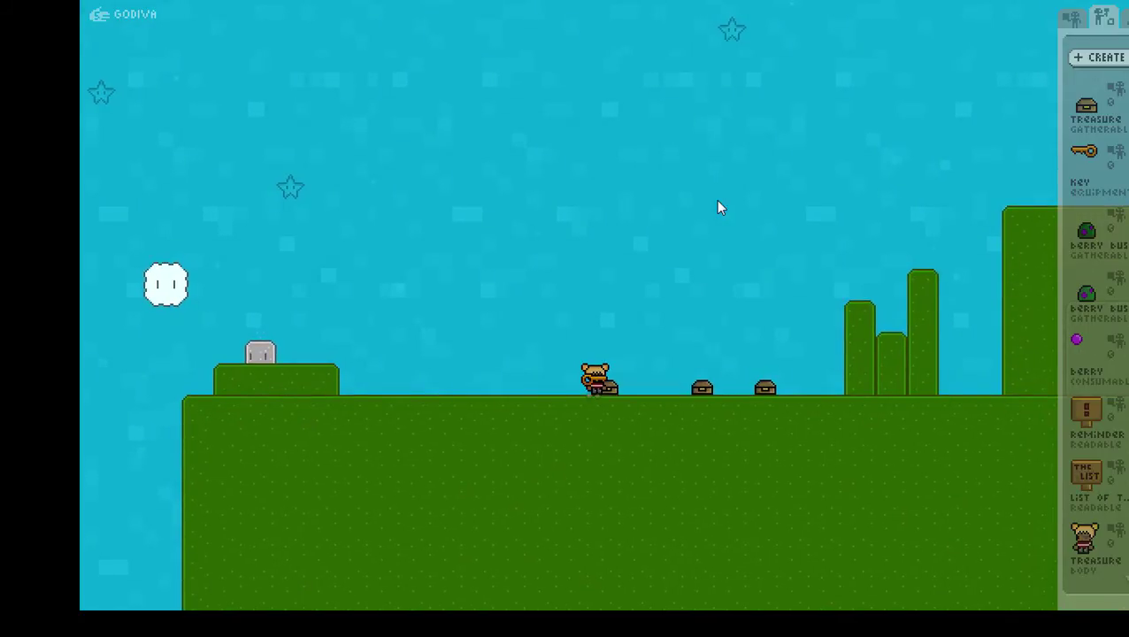
key("Right")
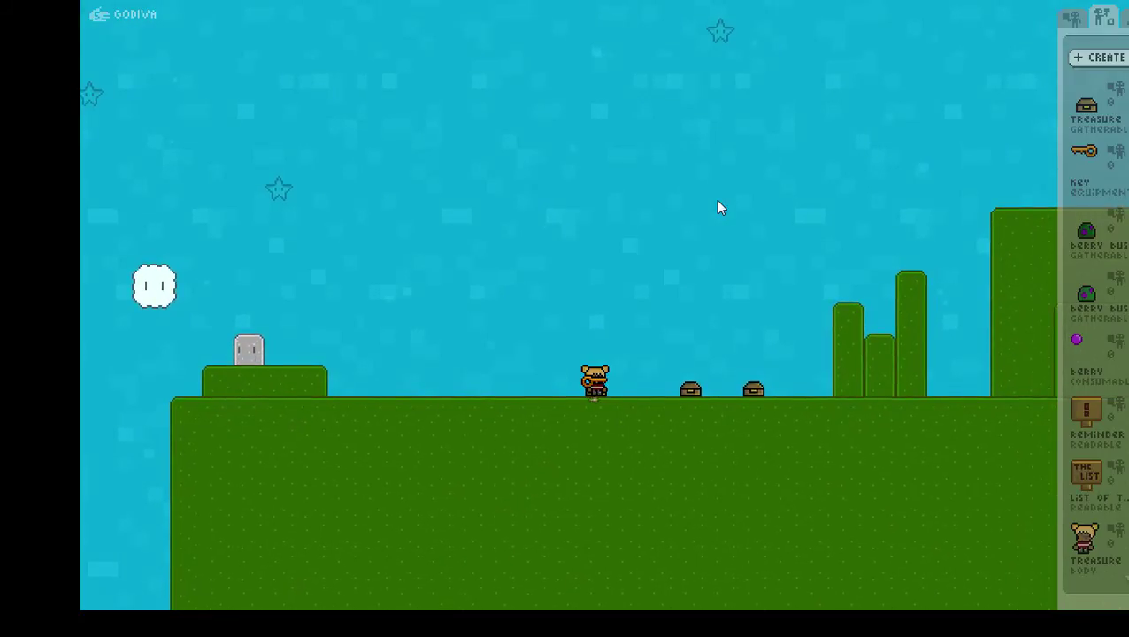
key("Down")
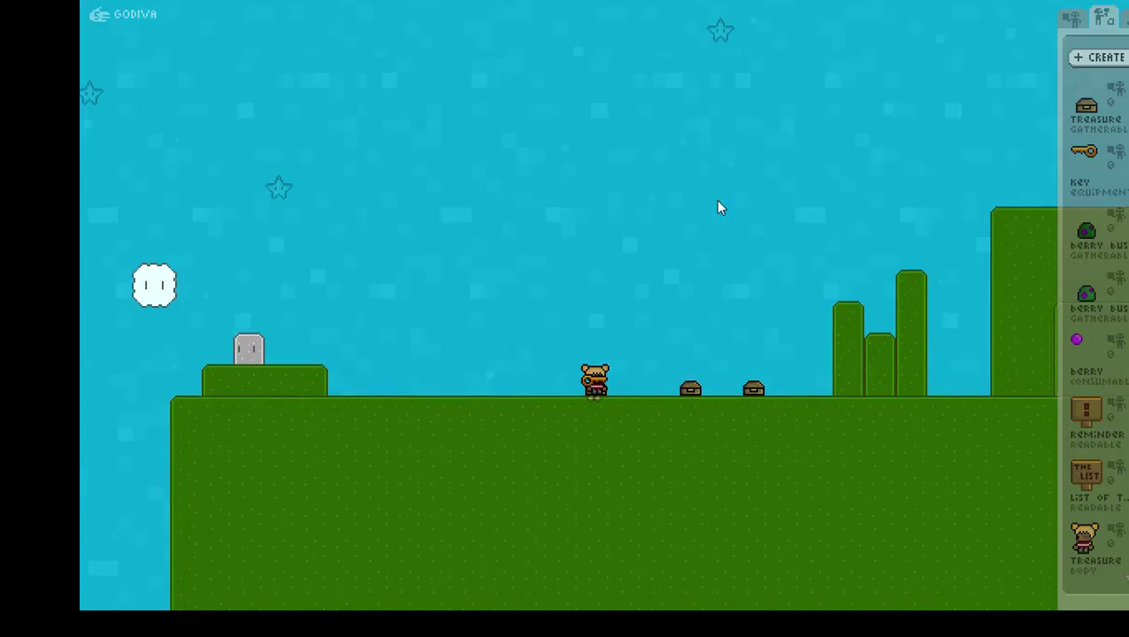
key("Left")
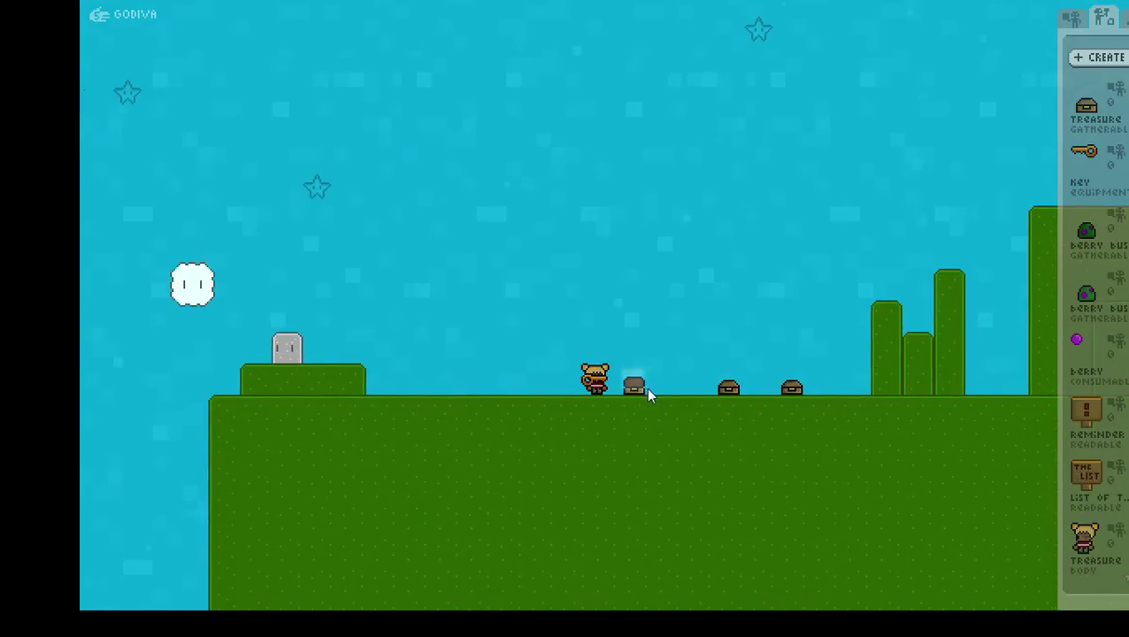
key("Up")
Move the character to the middle and rightmost chests and use the key on each
key("Left")
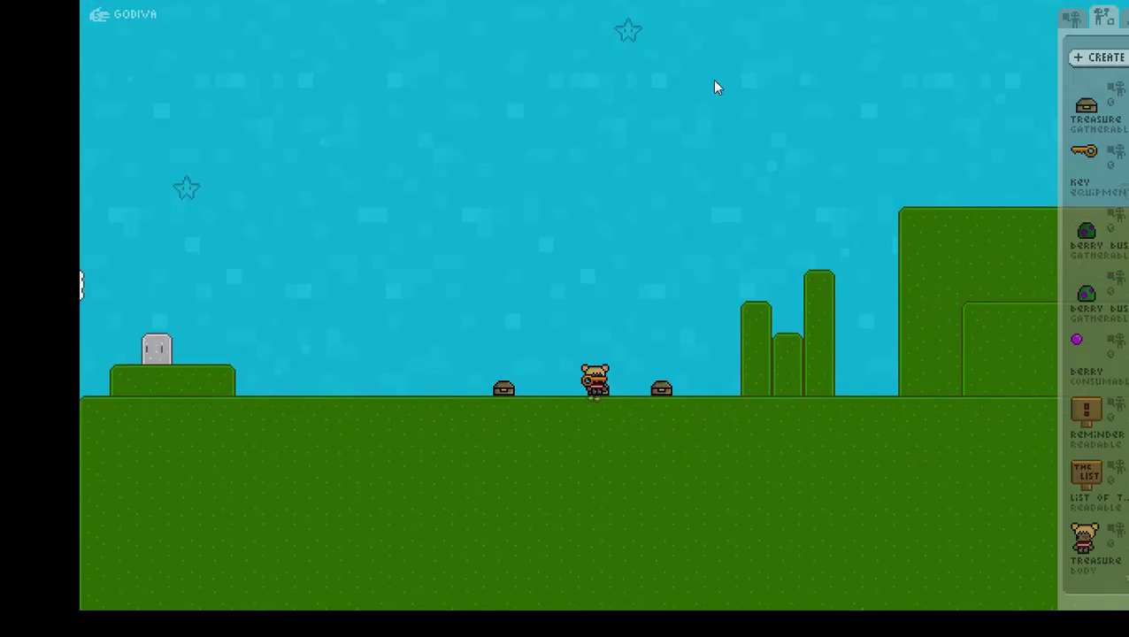
key("Left")
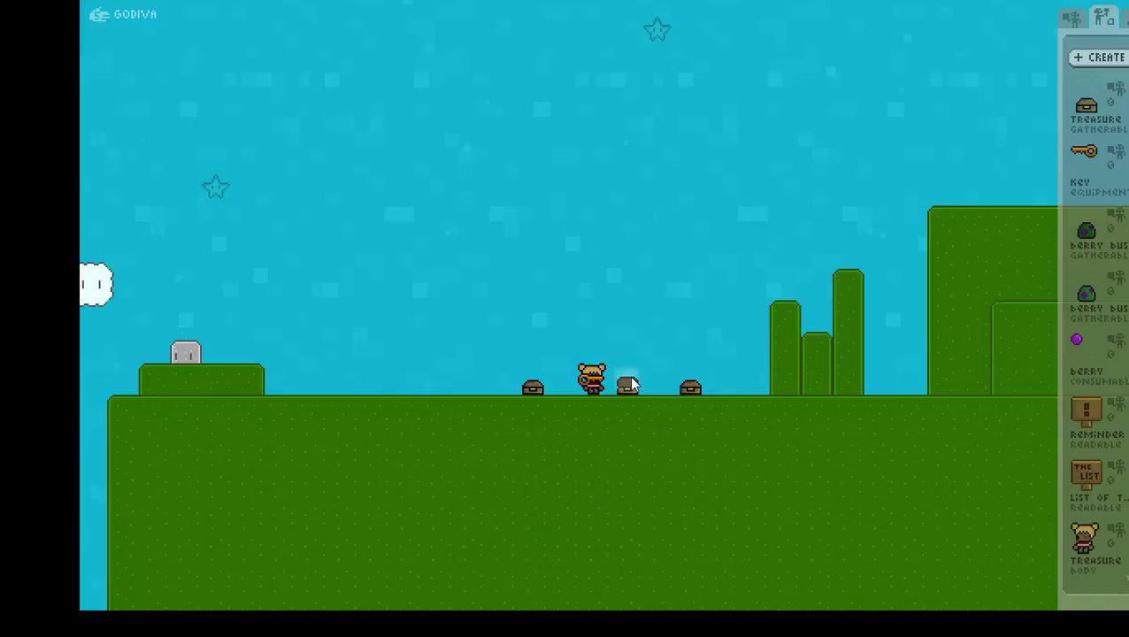
key("Up")
key("Right")
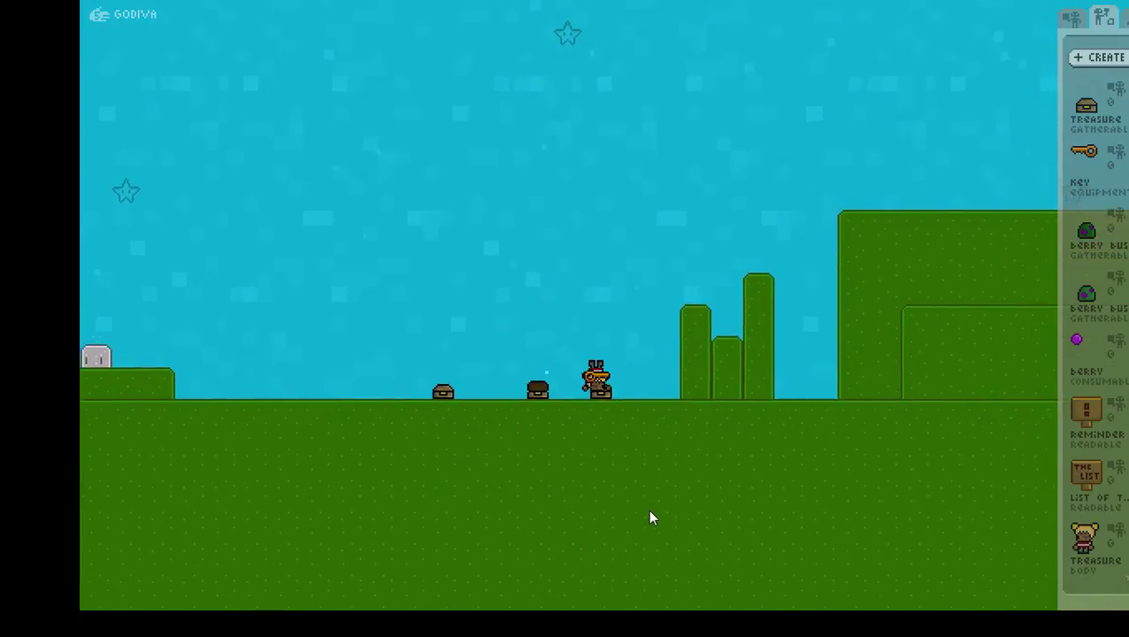
key("space")
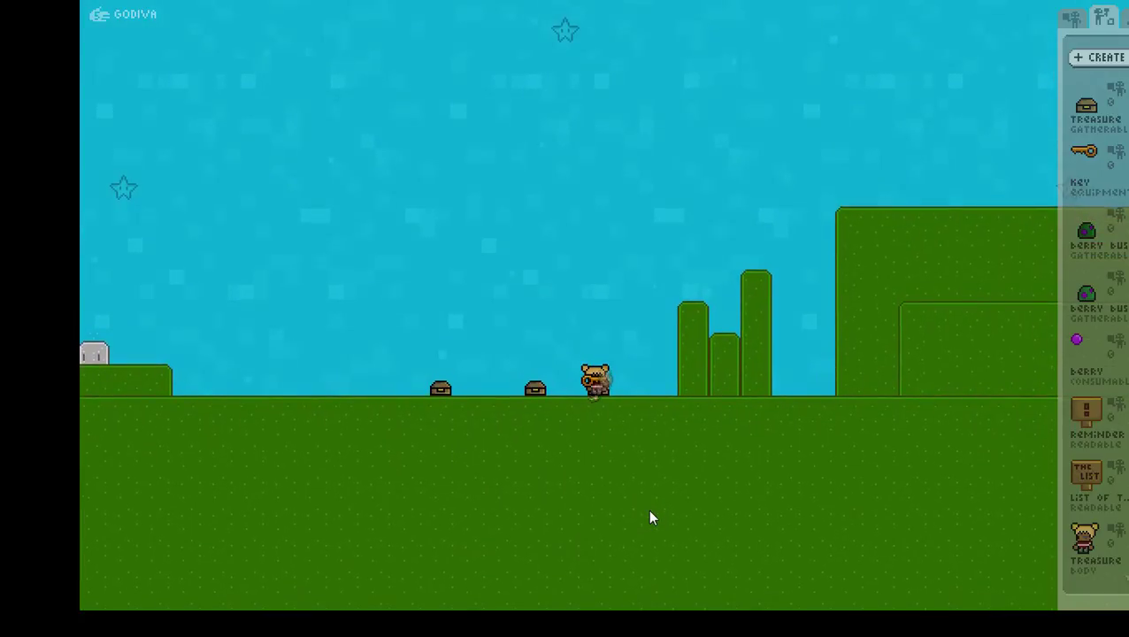
Return to the leftmost chest and try the key on all three chests from left to right, collecting a gold nugget
key("Left")
key("Up")
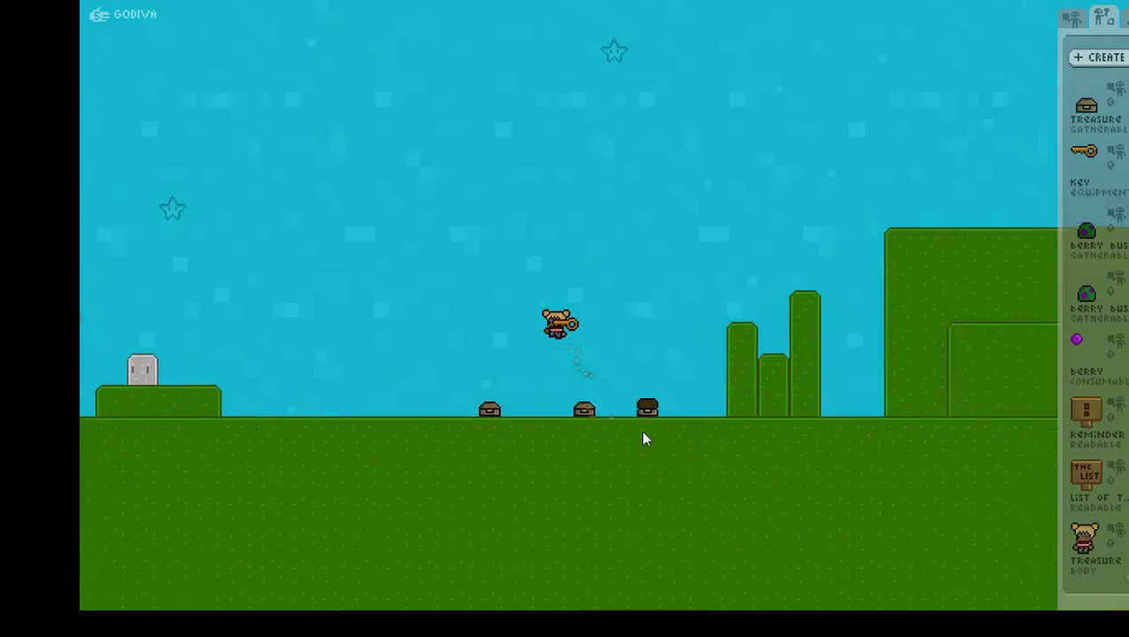
key("Right")
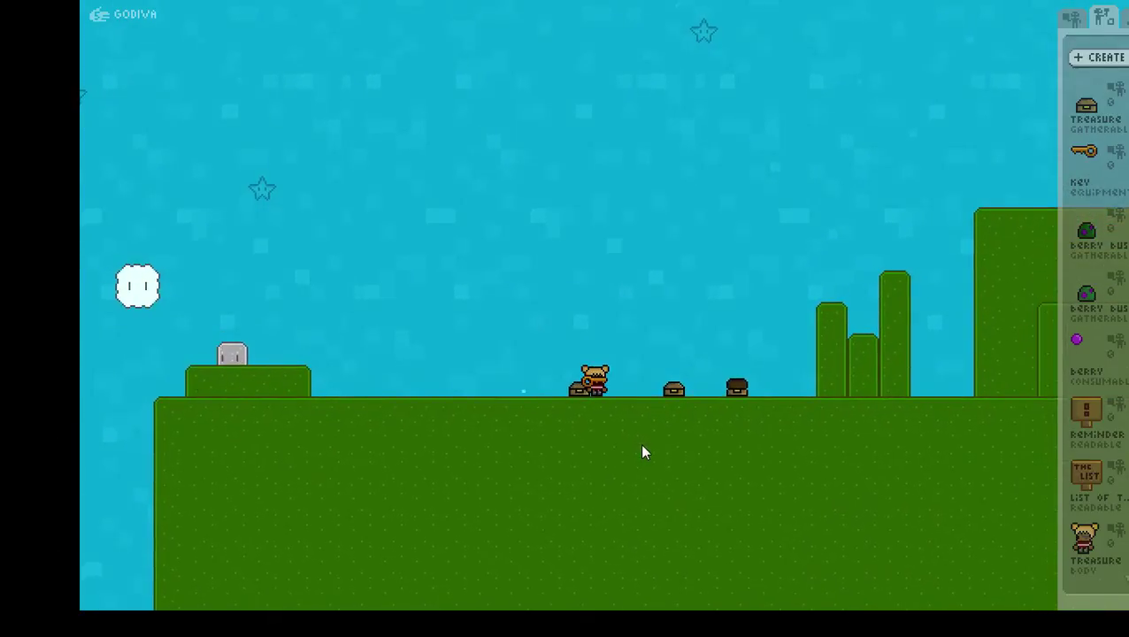
key("Right")
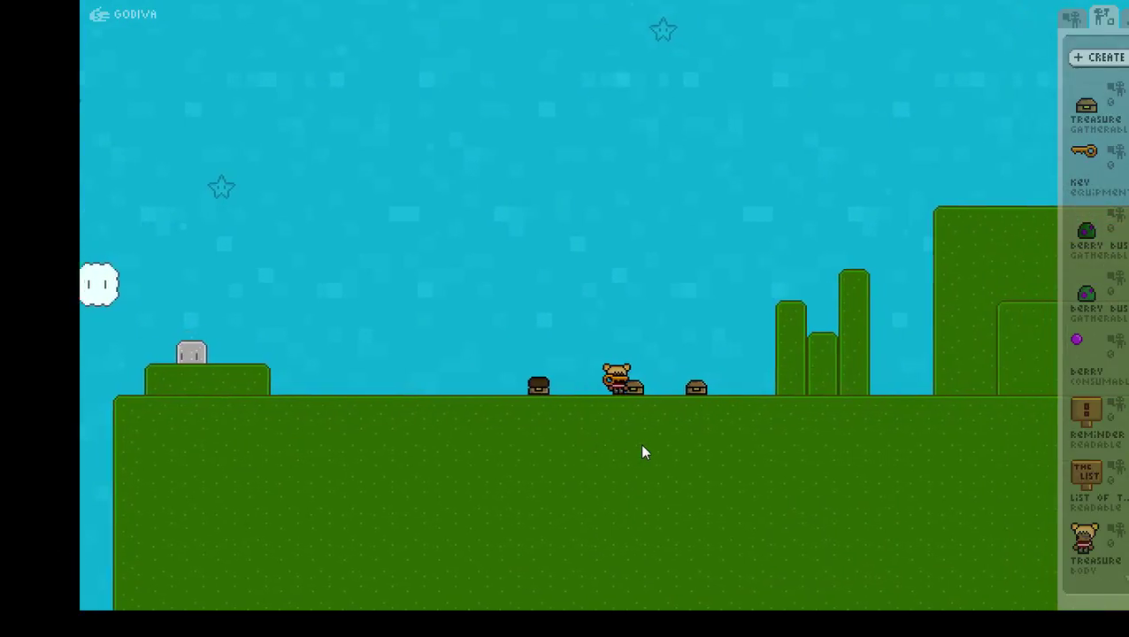
key("Right")
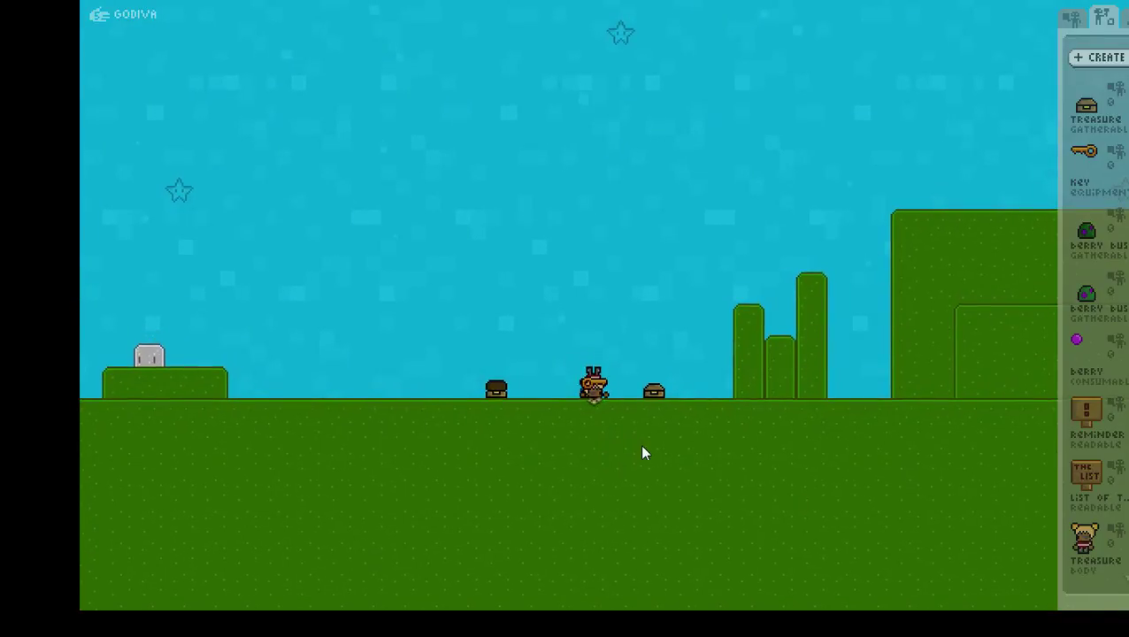
key("Right")
key("Left")
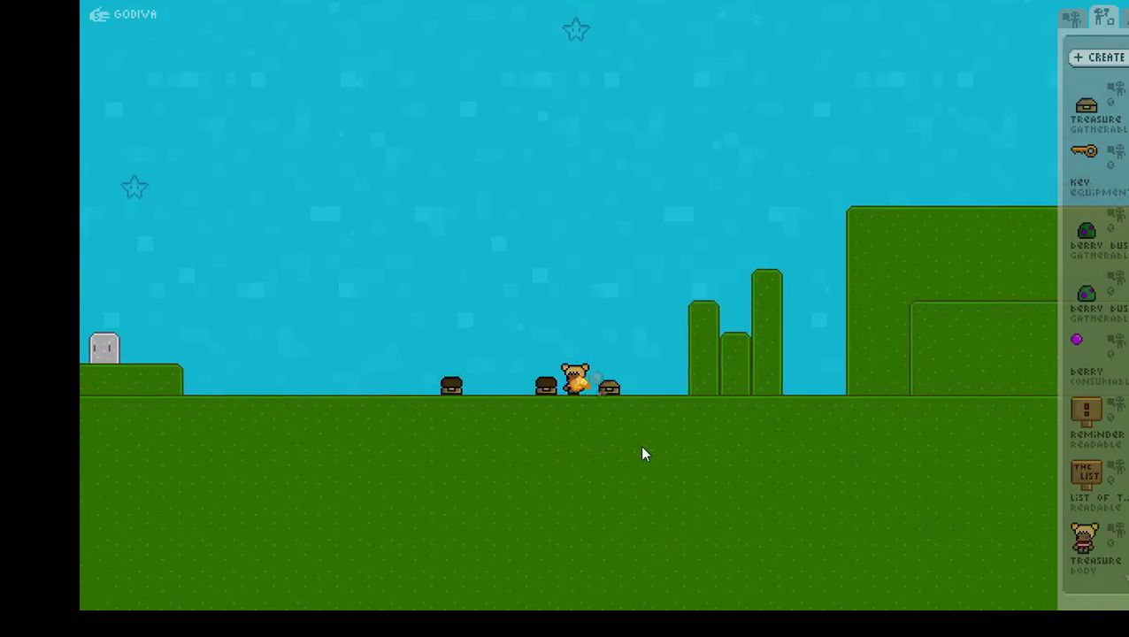
key("Left")
key("Up")
key("Right")
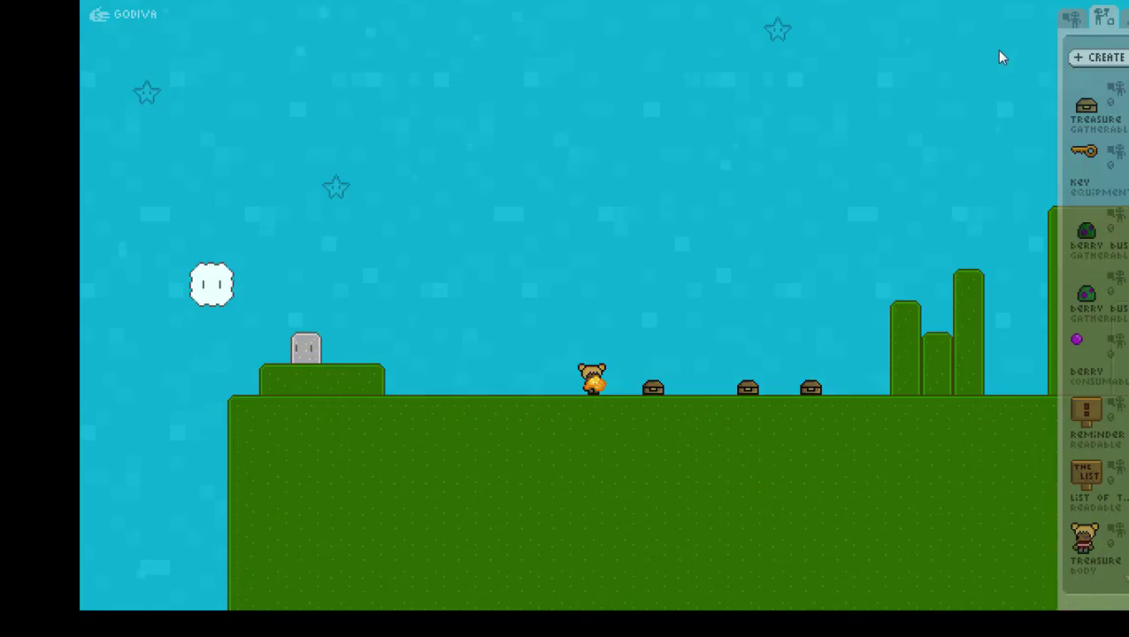
Edit the Treasure Chest to hold the Garnet, with VERY ACTION RES. and RARELY HAS enabled alongside ONLY ON ACTION
left_click(1087, 108)
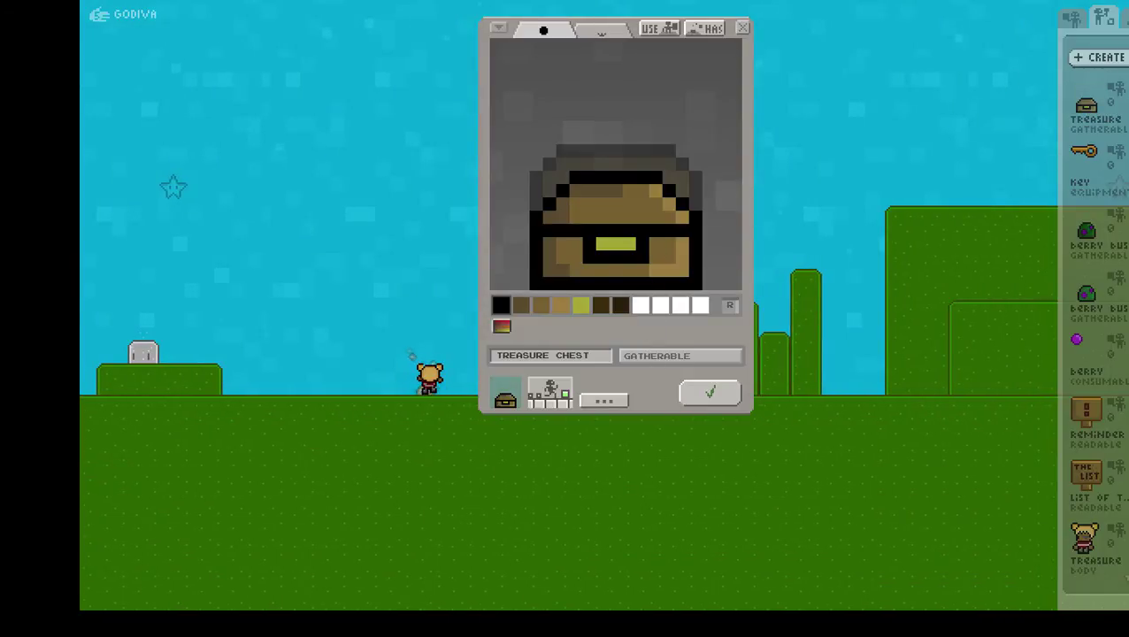
left_click(713, 29)
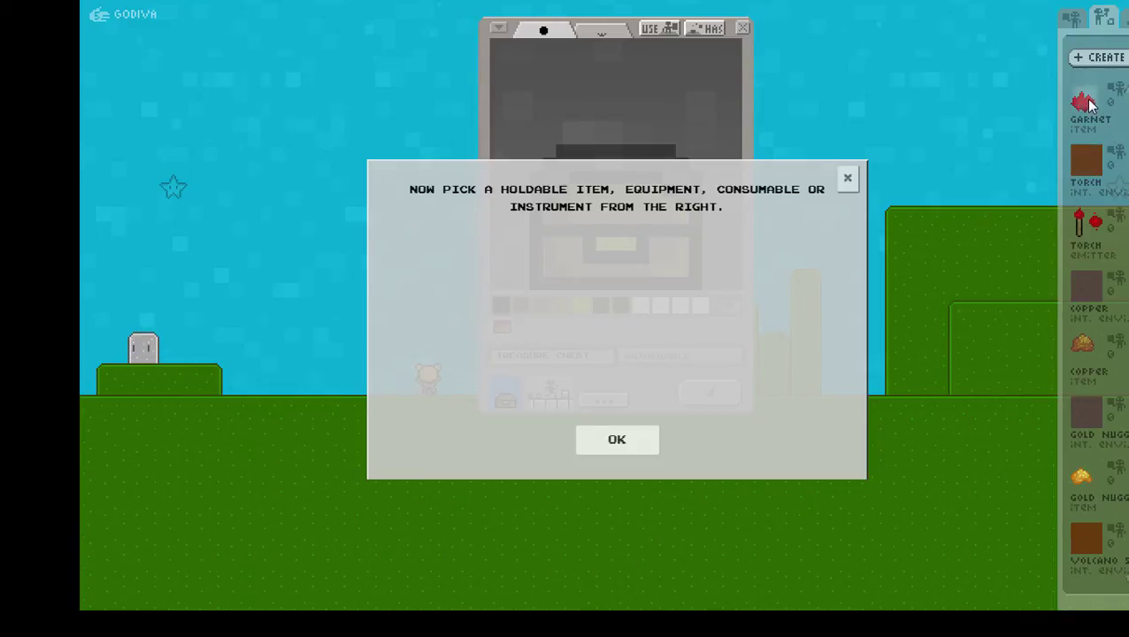
left_click(1089, 99)
left_click(618, 398)
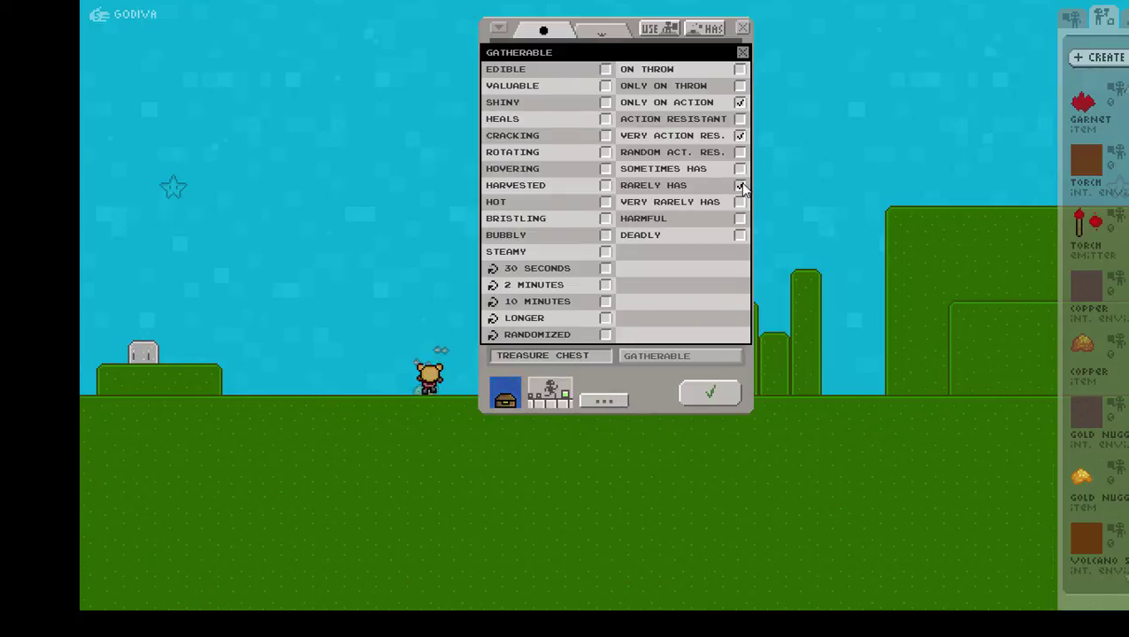
left_click(645, 398)
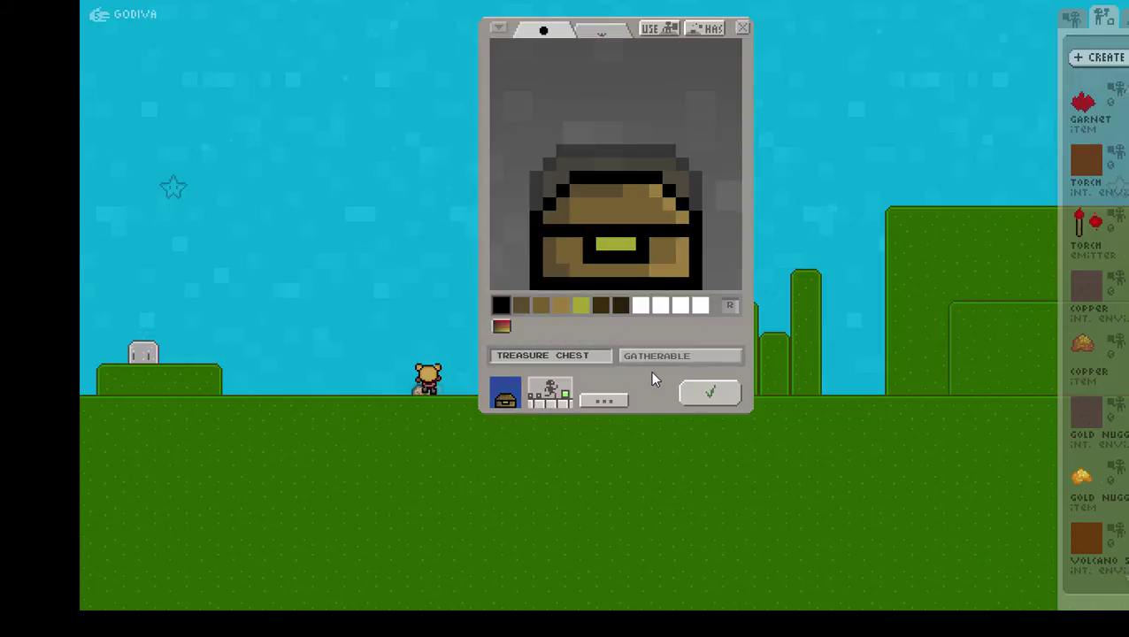
Create the Garnet chest with its colours darkened by the strong DARKER adjustment and place it on the ground left of the other three
key("c")
left_click(582, 248)
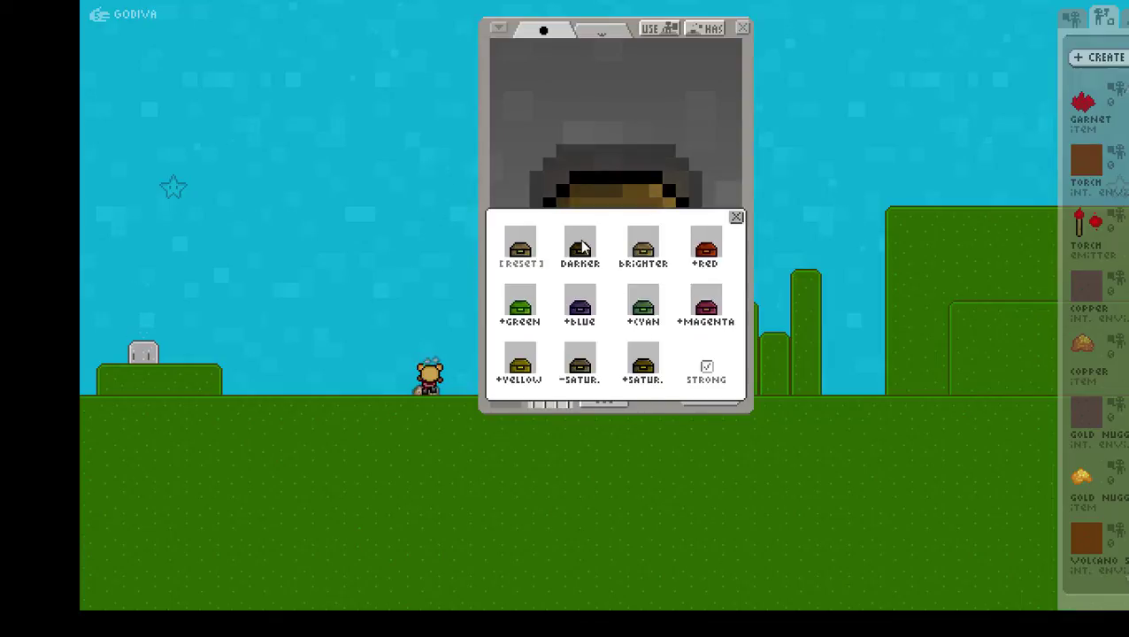
left_click(584, 252)
left_click(639, 400)
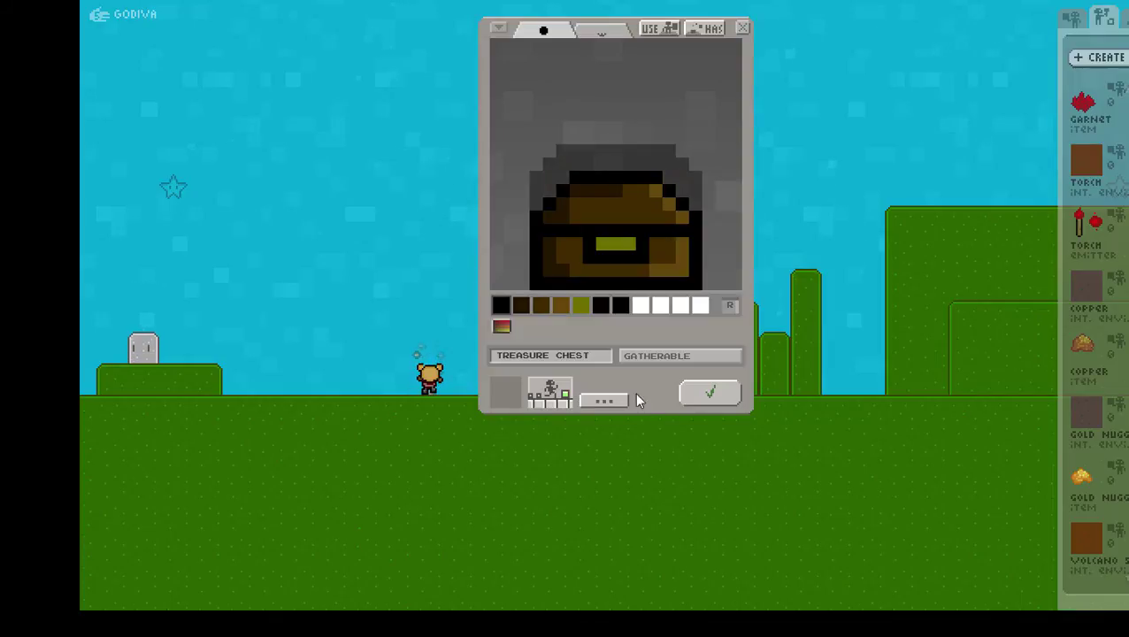
left_click(714, 400)
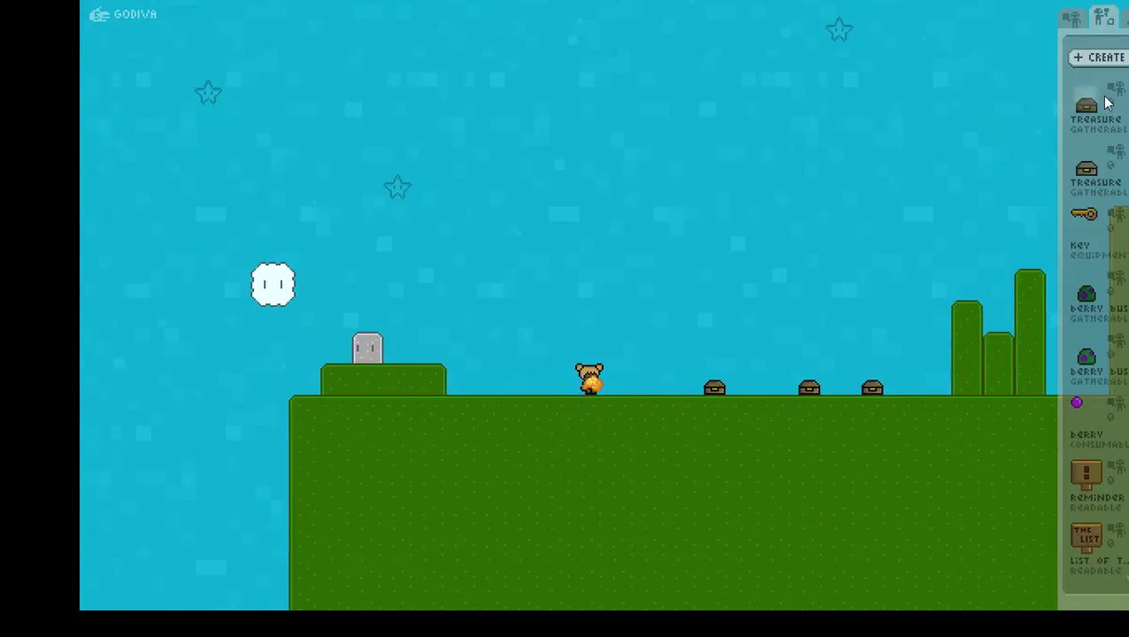
left_click_drag(1107, 103, 724, 388)
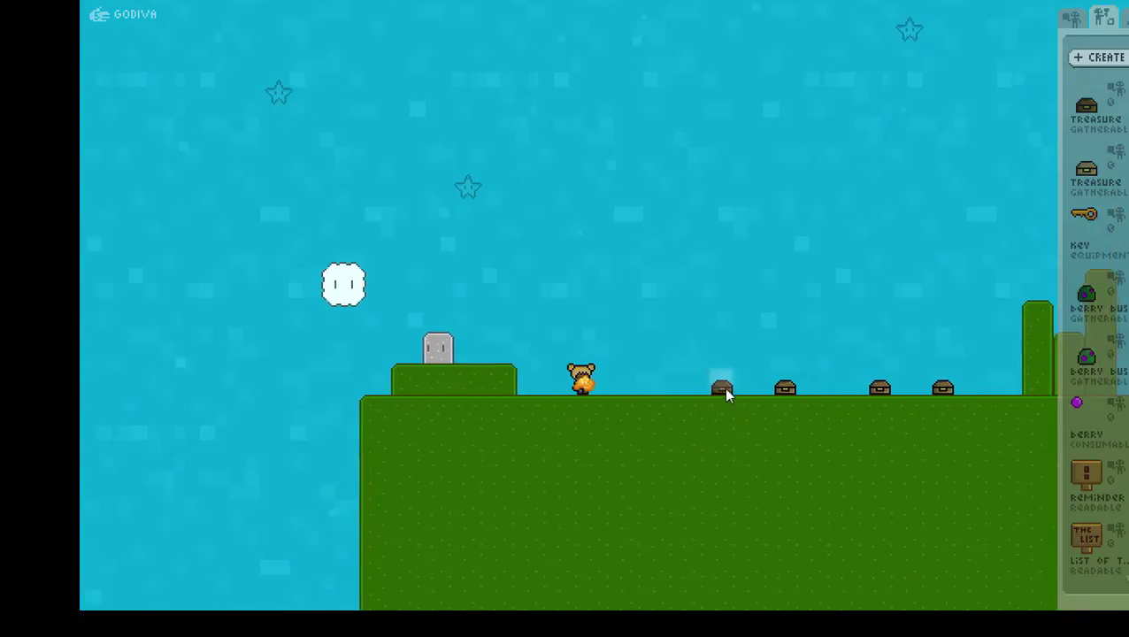
Place two more Garnet chests directly beside the first one and equip the character with the key
left_click(688, 388)
left_click(665, 389)
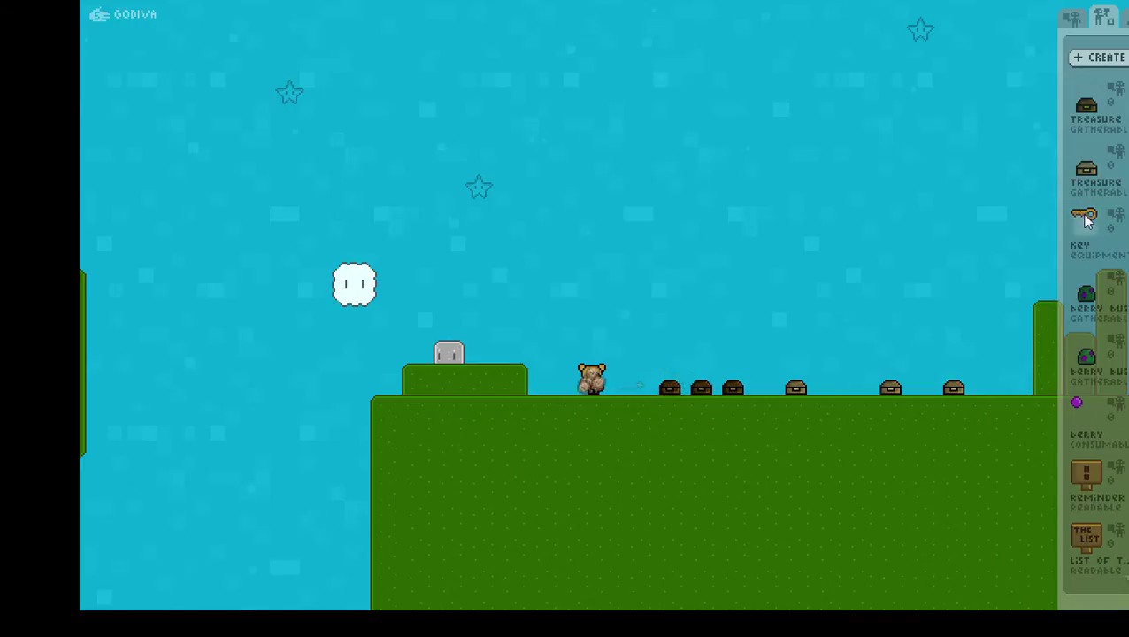
key("d")
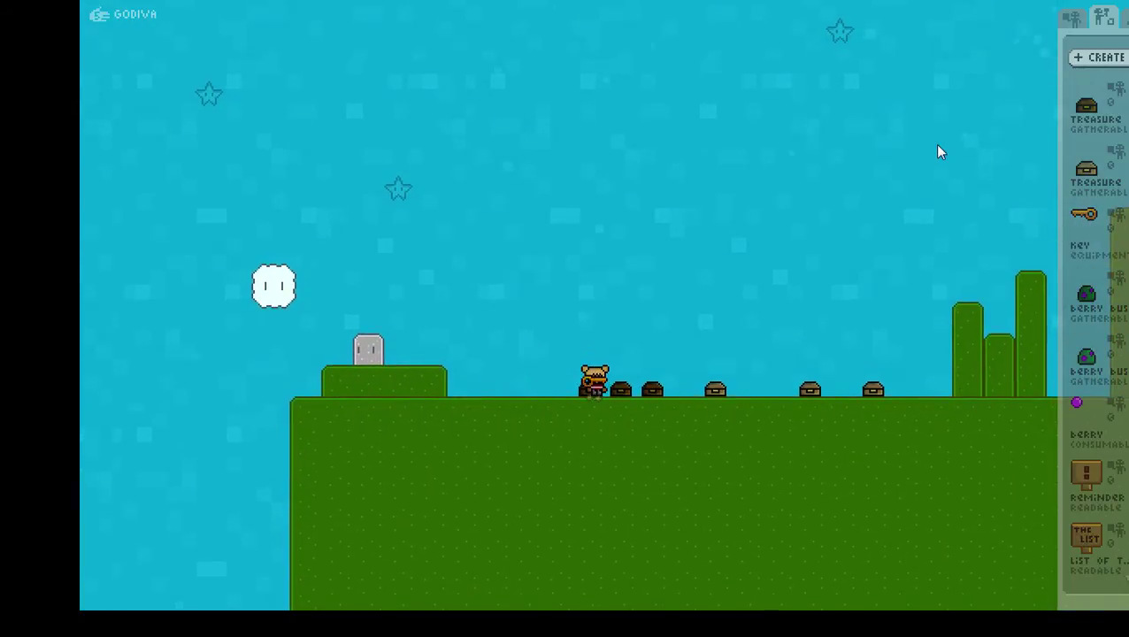
key("a")
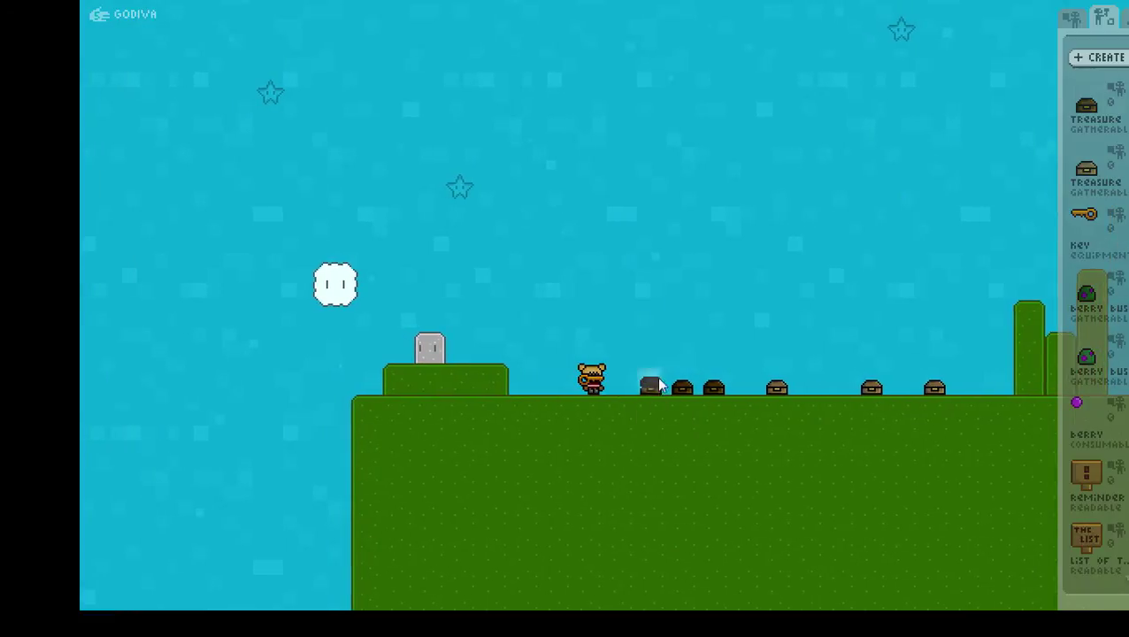
Walk the character back and forth over the three dark Garnet chests and the nearest lighter chest, trying the key on them
key("d")
key("space")
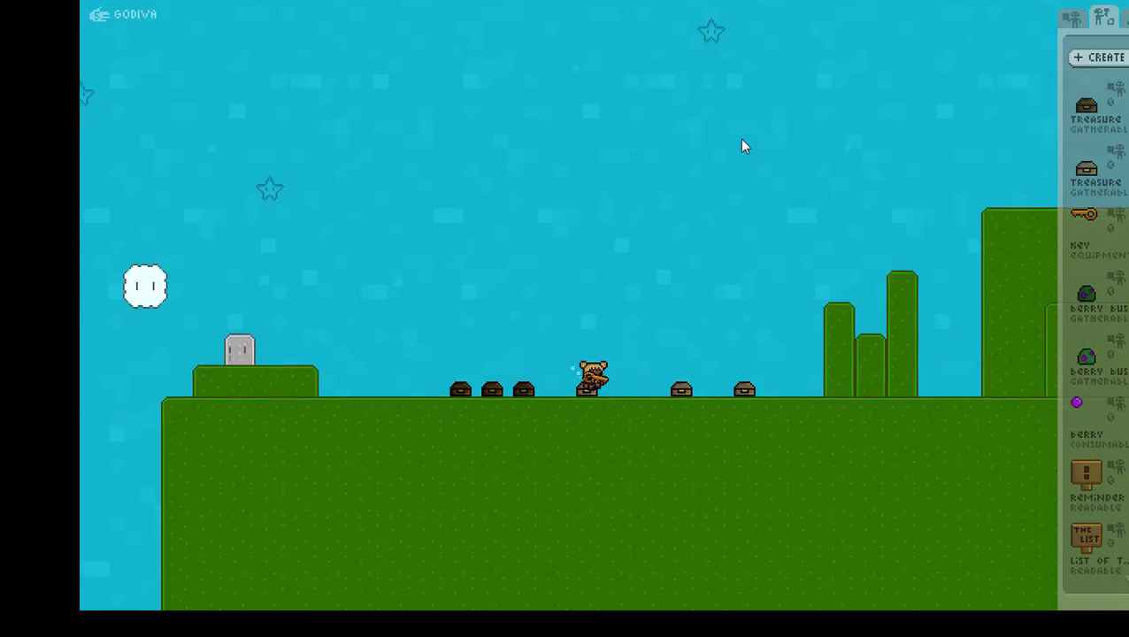
key("Right")
key("Left")
key("Up")
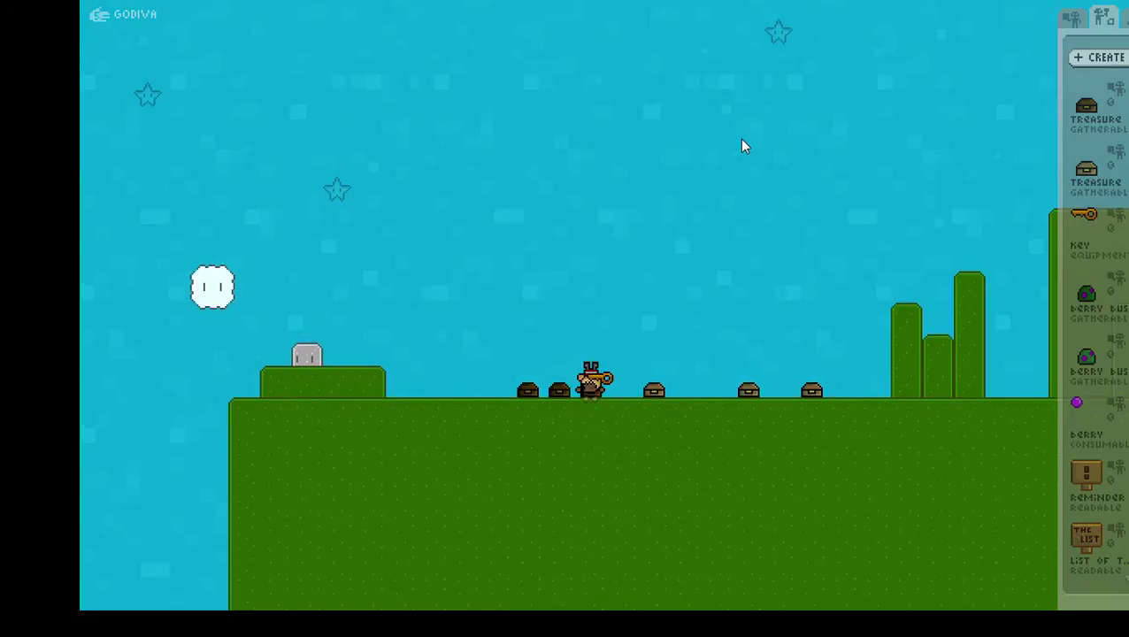
key("Right")
key("Left")
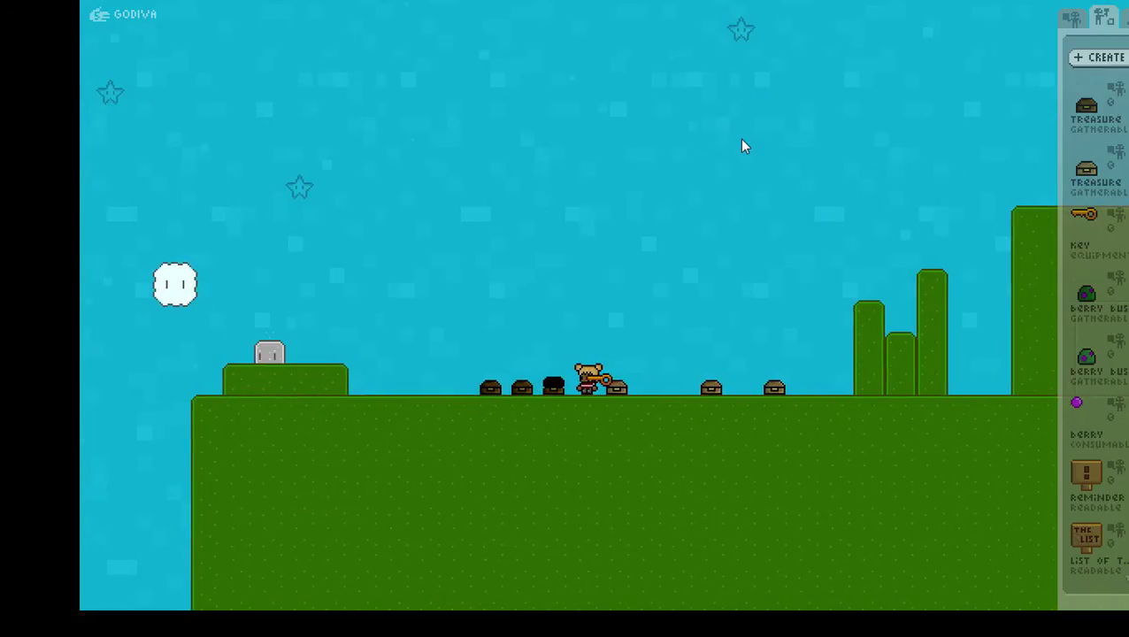
key("Left")
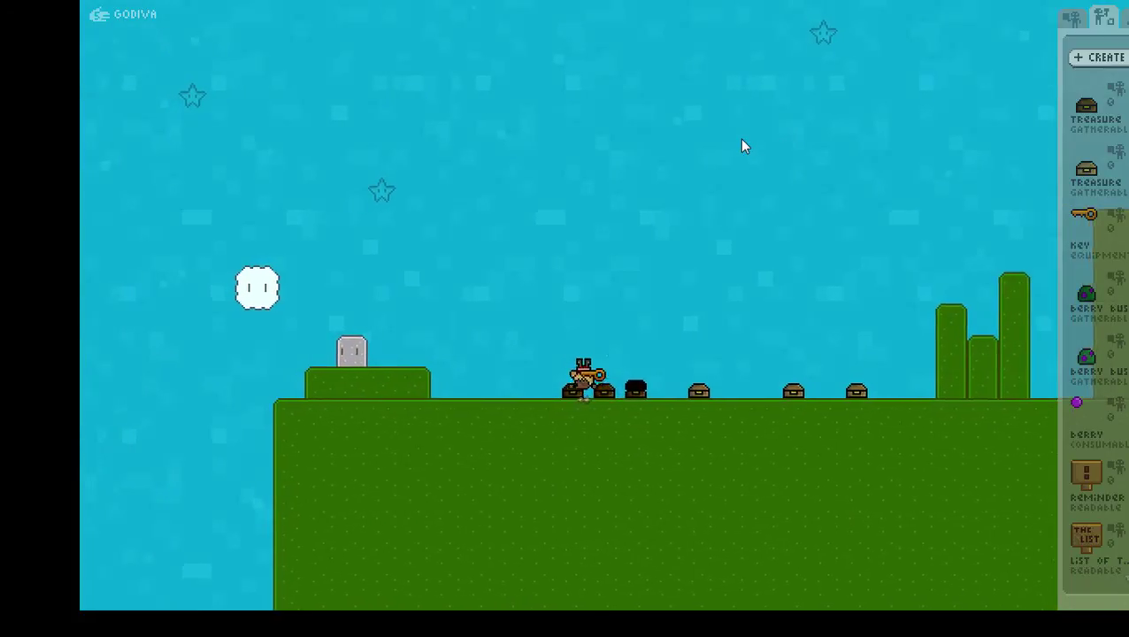
key("space")
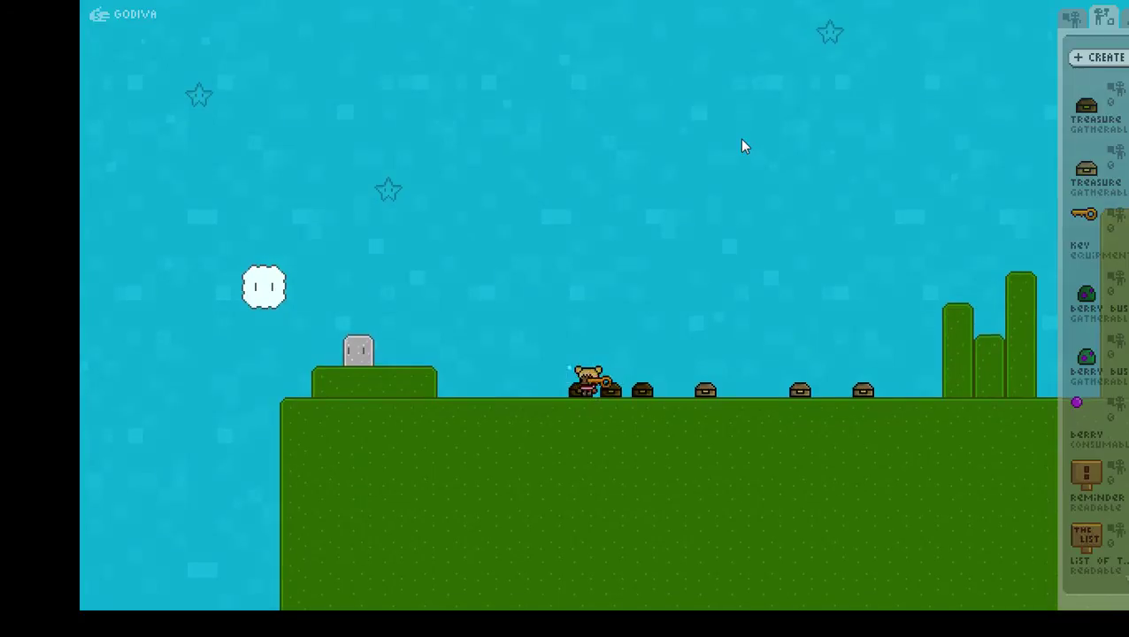
key("Left")
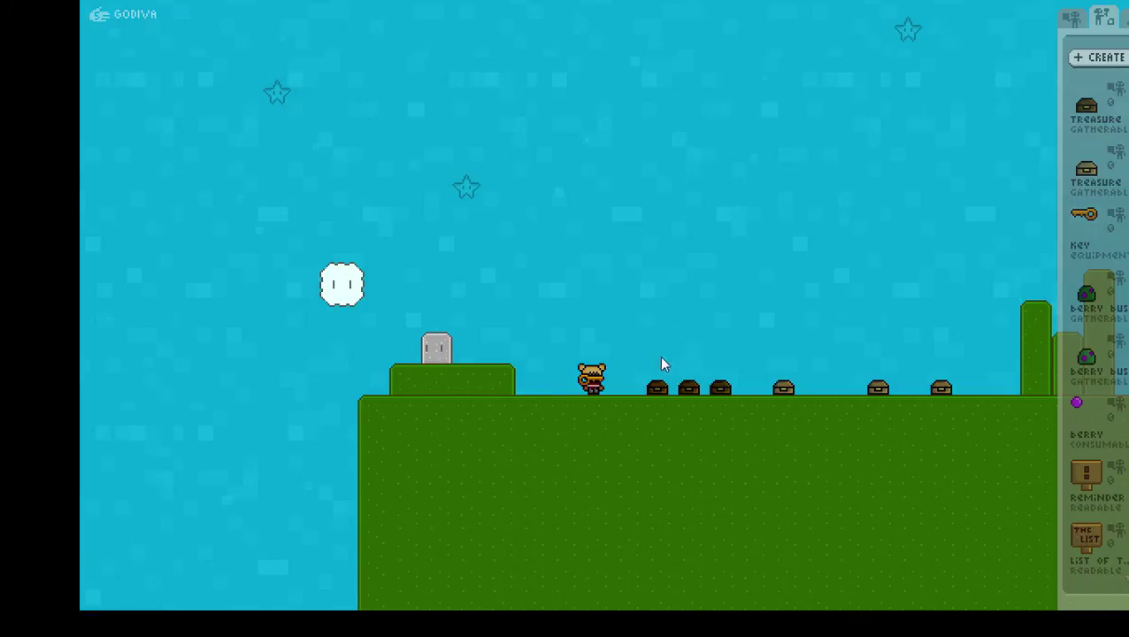
Remove all six treasure chests from the ground and walk the character right onto the cleared area
left_click(664, 383)
left_click(720, 387)
left_click(688, 387)
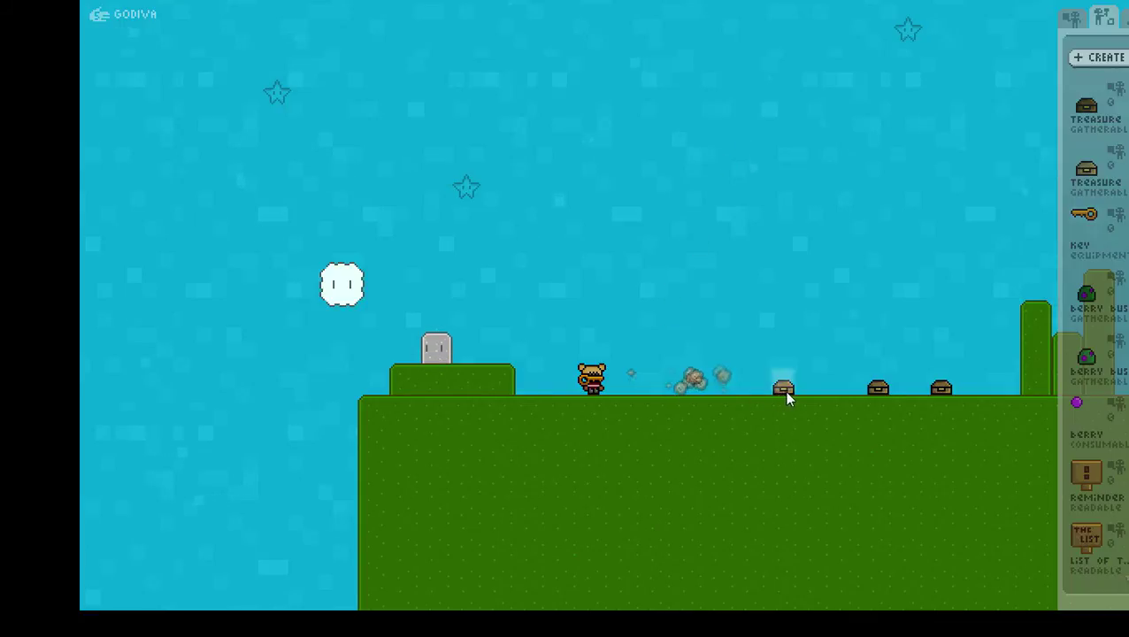
left_click(784, 387)
left_click(881, 388)
left_click(941, 388)
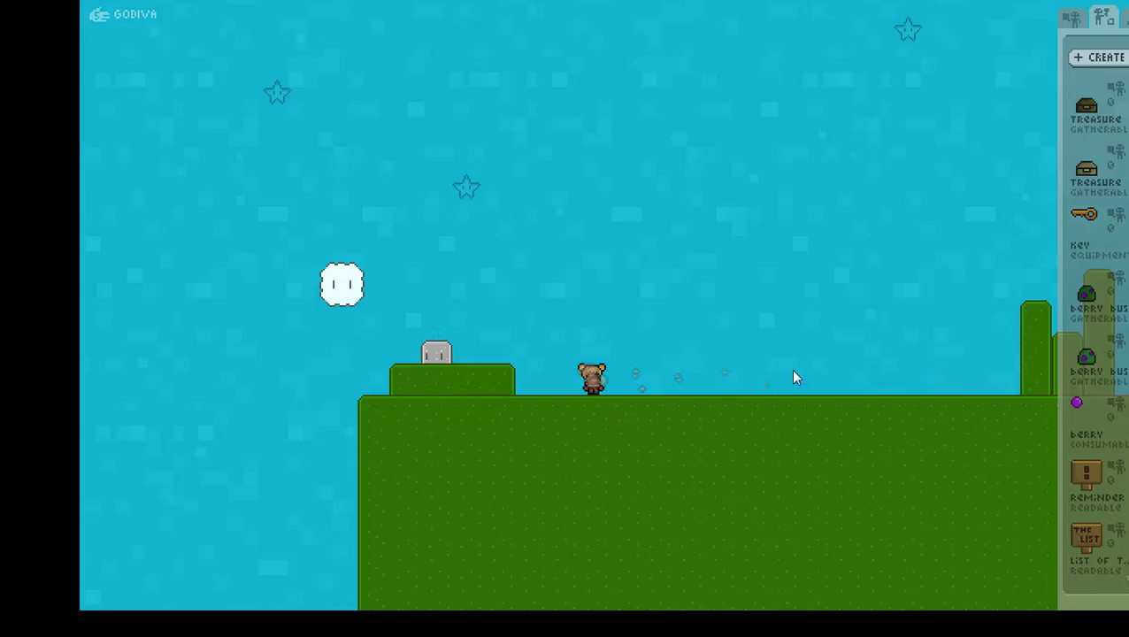
key("Right")
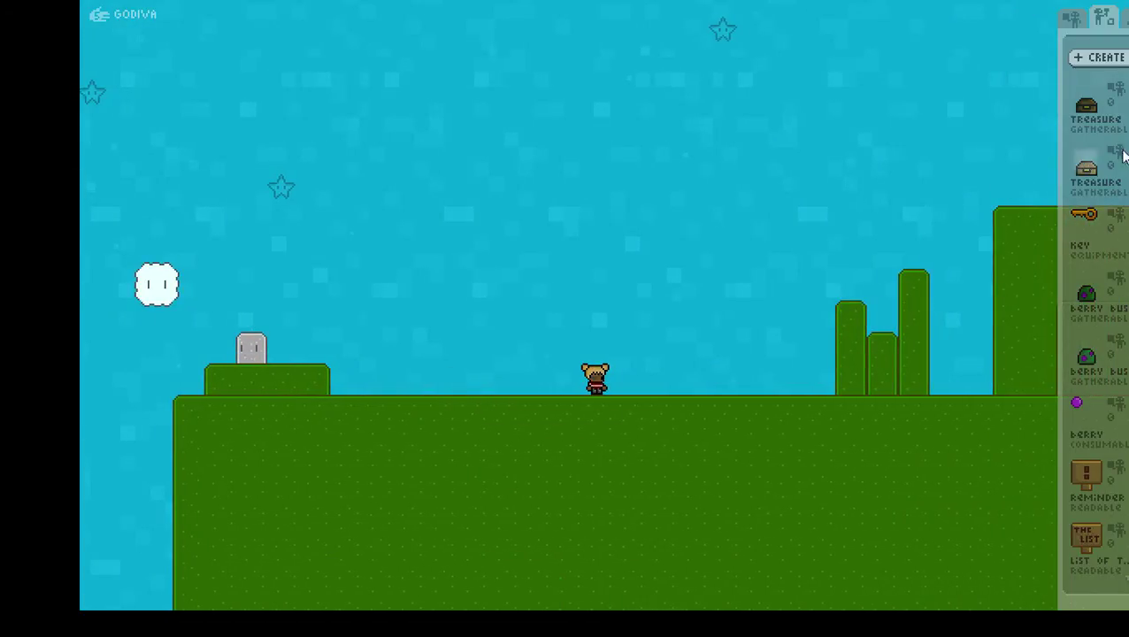
left_click(1124, 57)
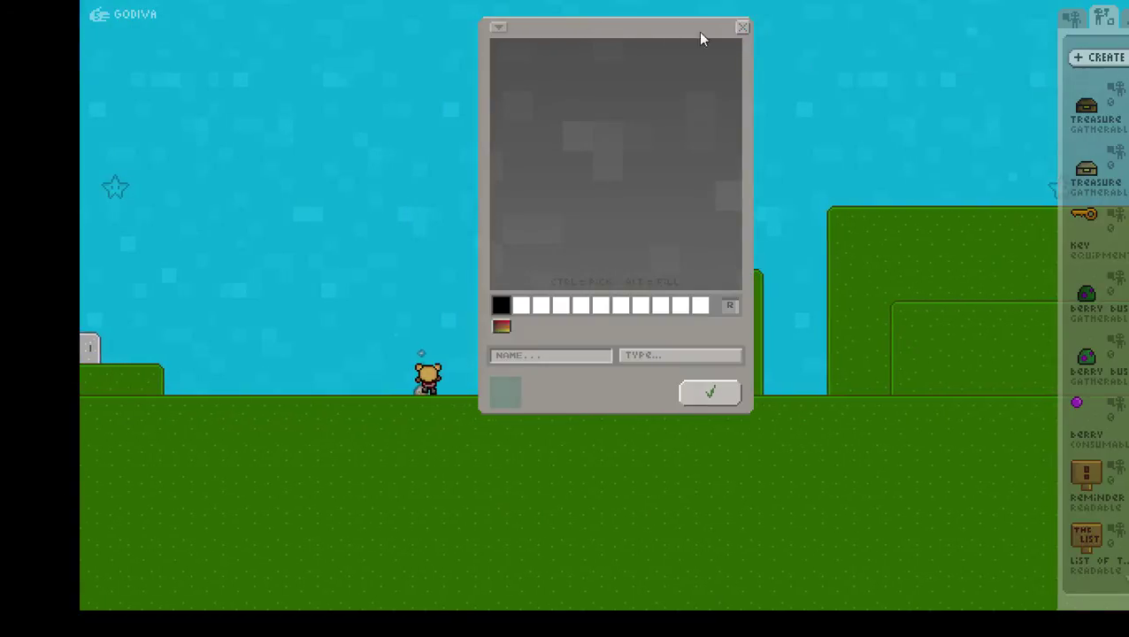
left_click(499, 29)
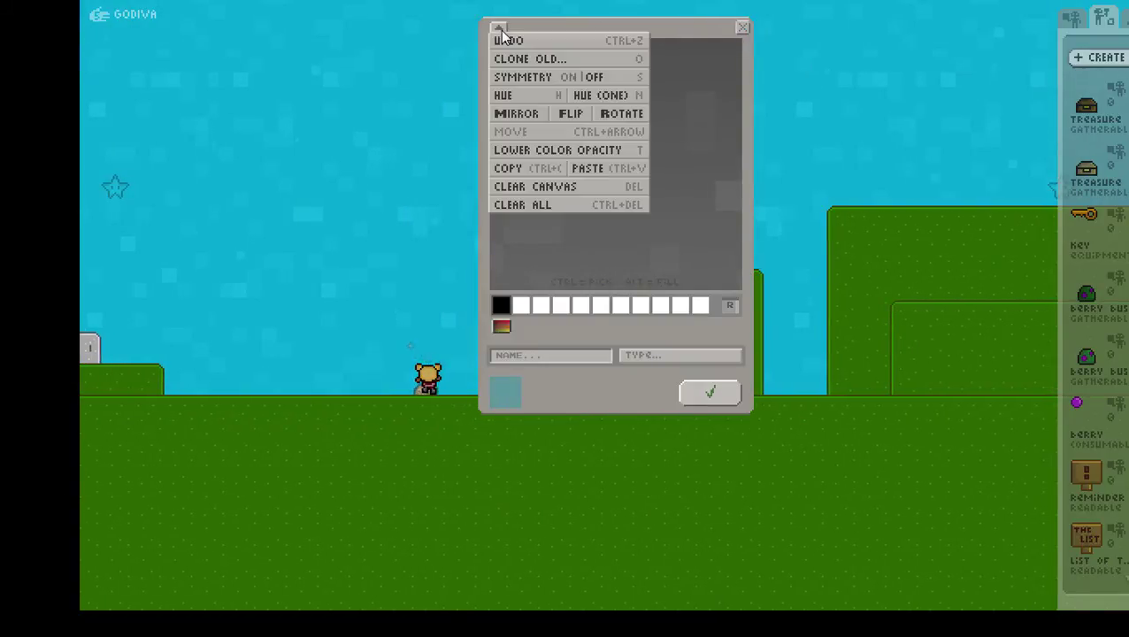
left_click(589, 79)
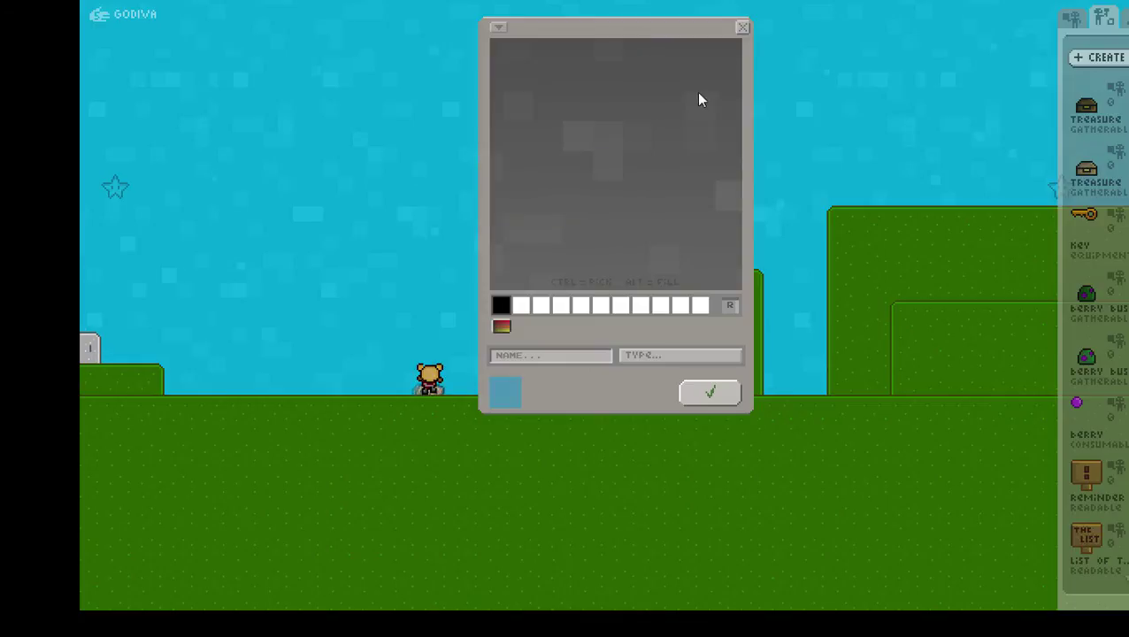
left_click(743, 30)
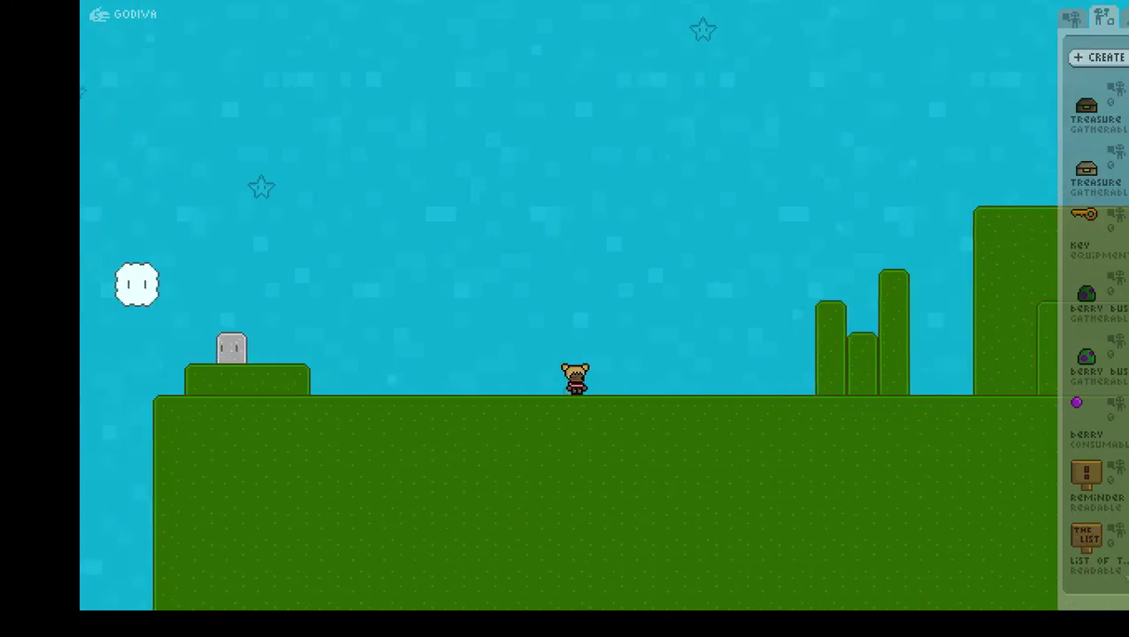
Search the existing creations for MONSTER and return to the character's own creations
double_click(1112, 51)
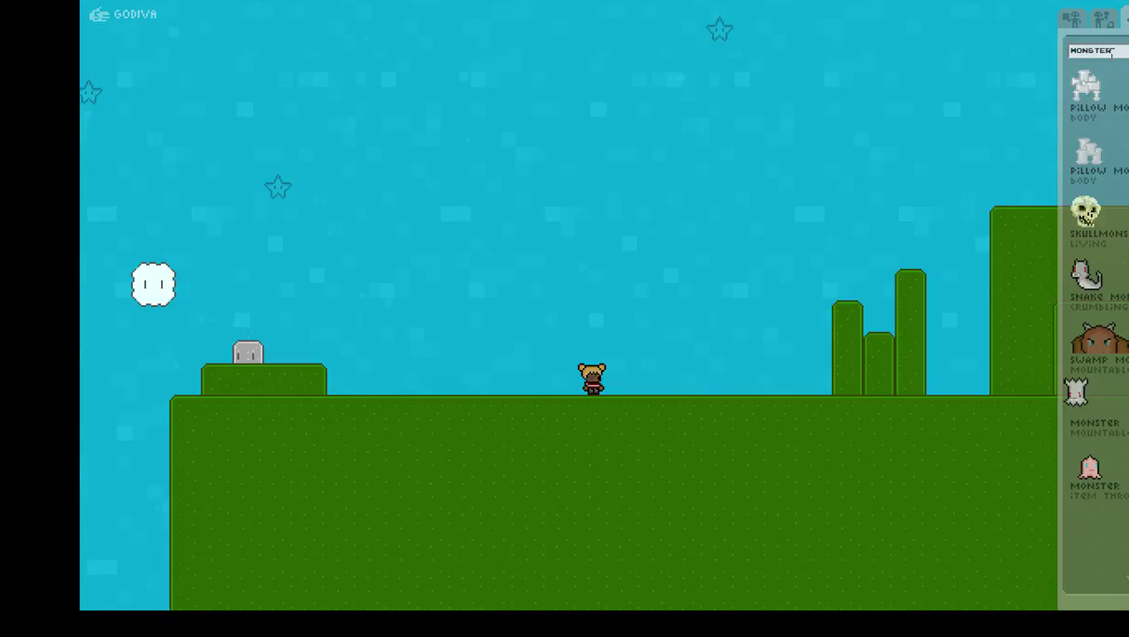
scroll(1114, 180, "down", 1)
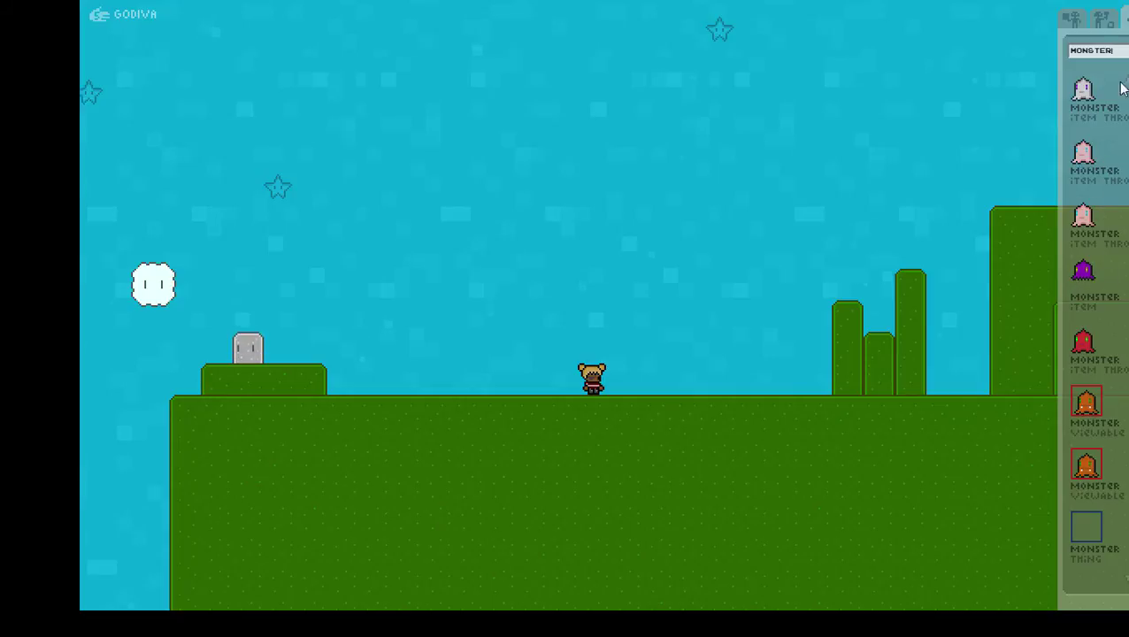
left_click(1113, 24)
Start a new creation by cloning the red green-eyed monster and change its type to GATHERABLE
left_click(1101, 59)
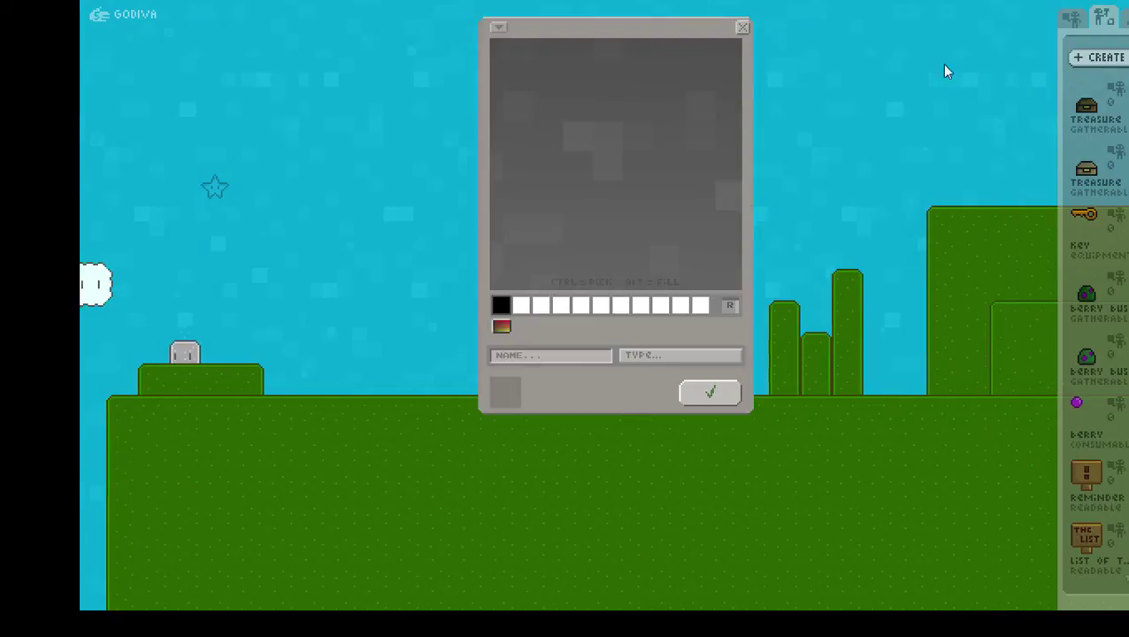
left_click(498, 34)
left_click(517, 60)
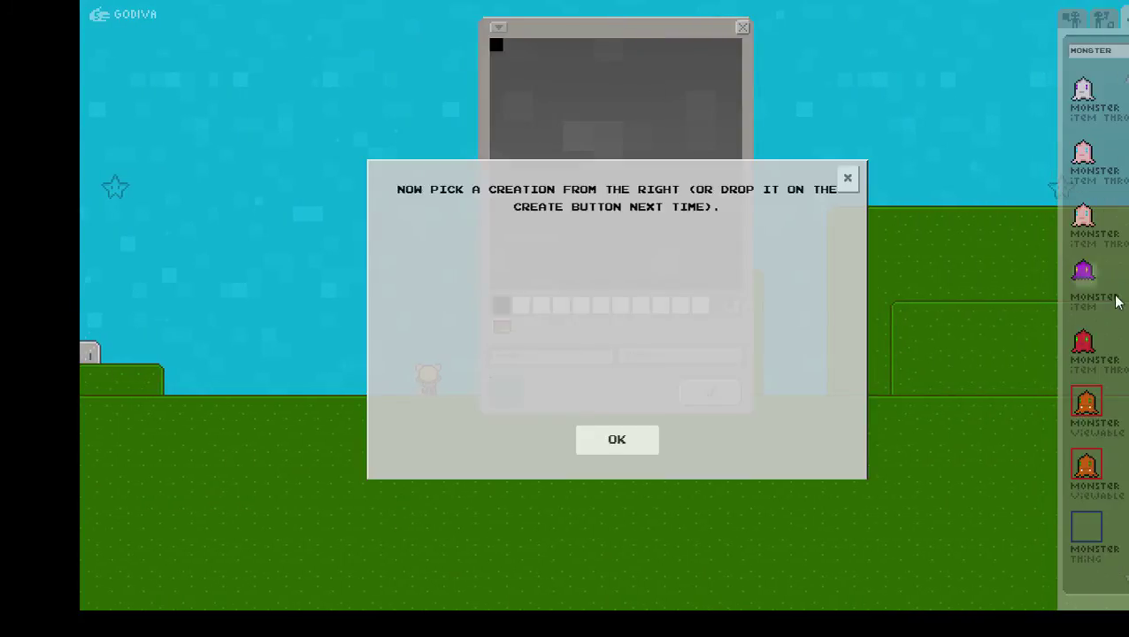
left_click(1084, 342)
left_click(664, 356)
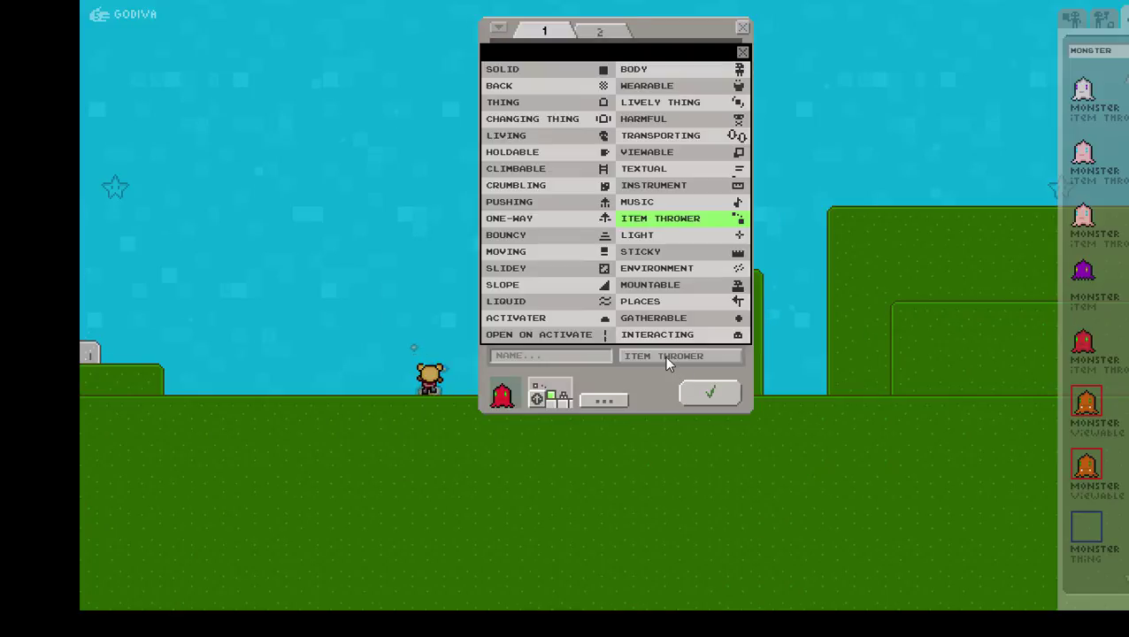
left_click(659, 317)
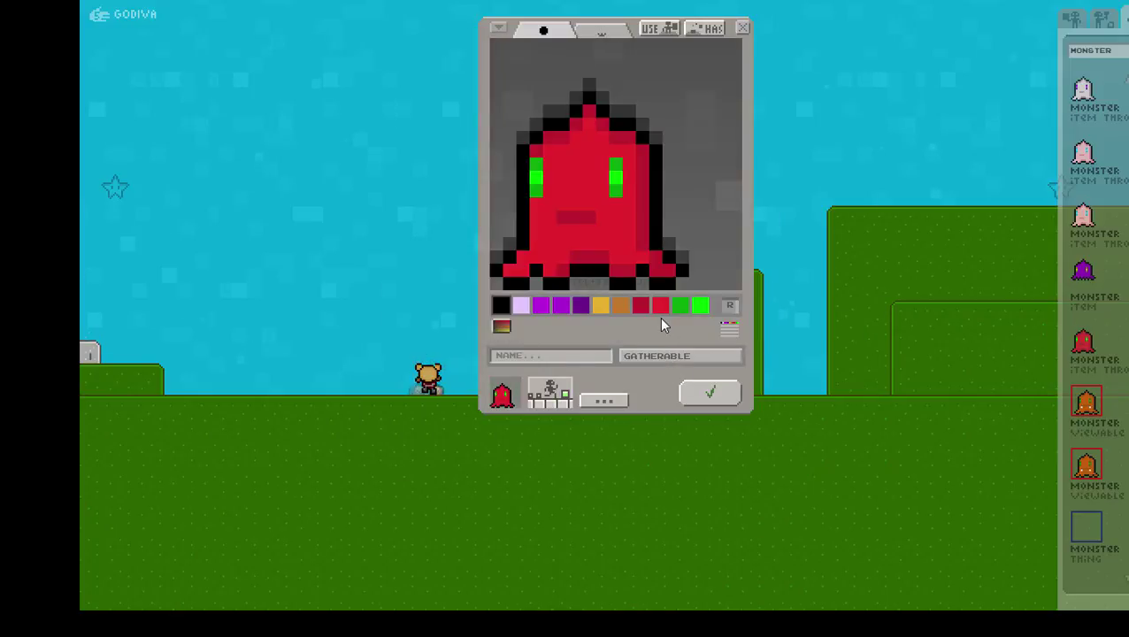
Clear the drawing of the monster's gathered state and require a used item whose name contains WEAPON
left_click(598, 33)
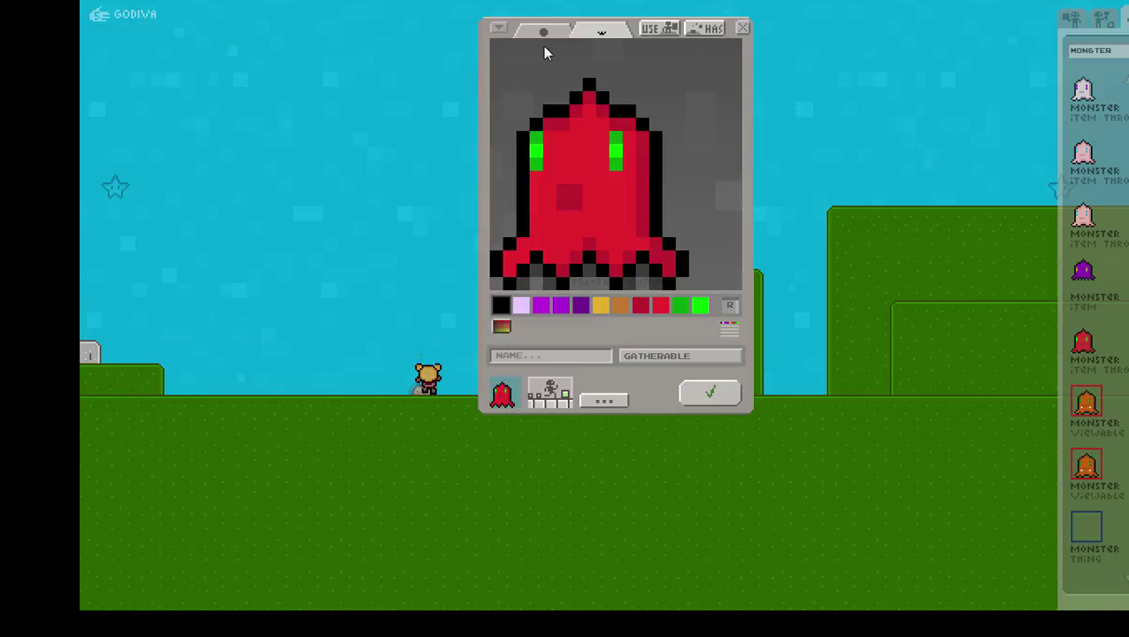
left_click(498, 27)
left_click(537, 187)
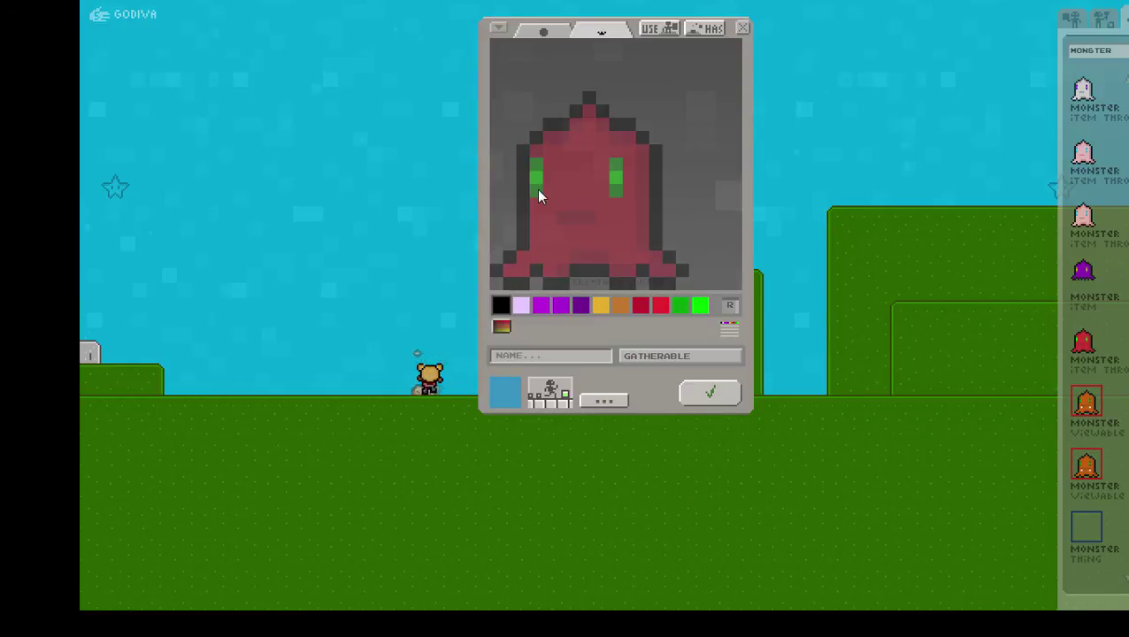
left_click(660, 30)
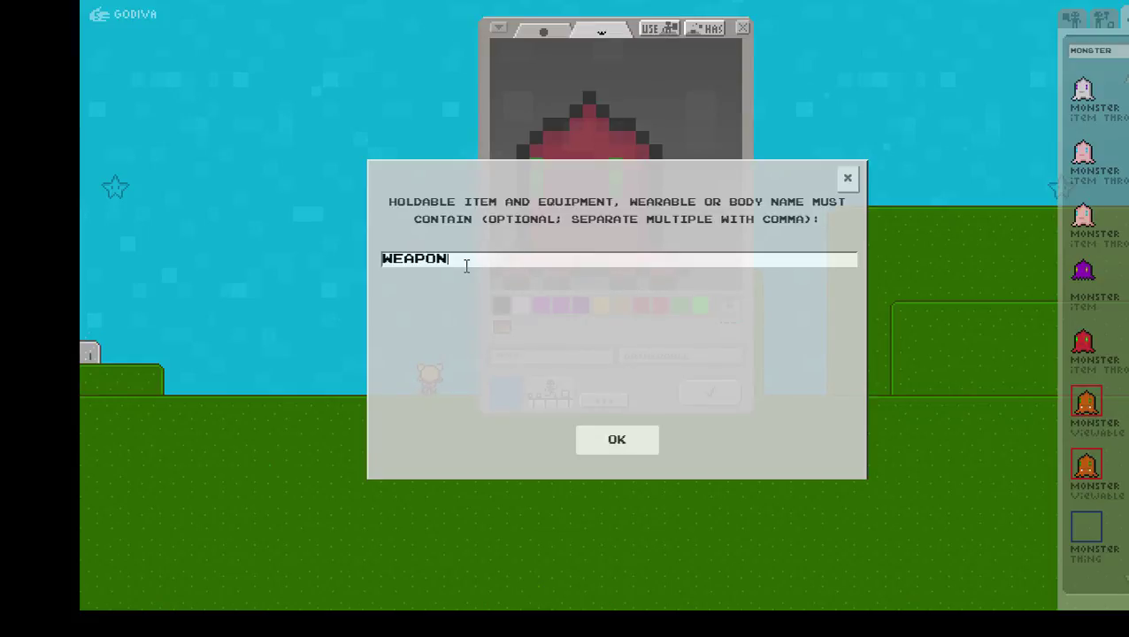
left_click(616, 440)
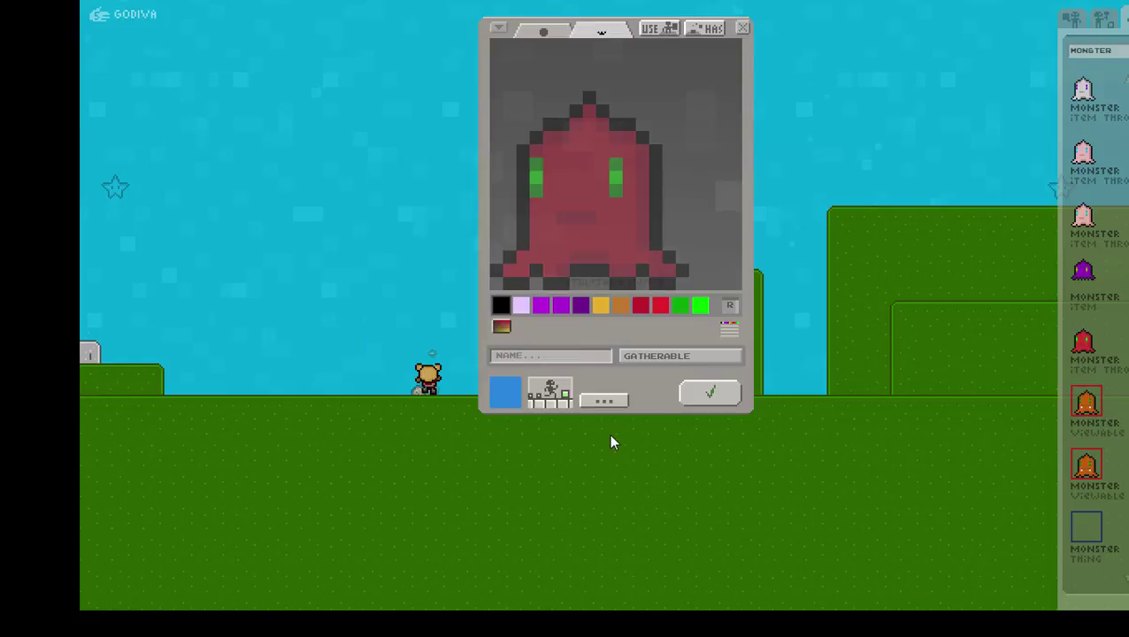
Name the creation MONSTER, enable ONLY ON ACTION for it and create it
left_click(579, 355)
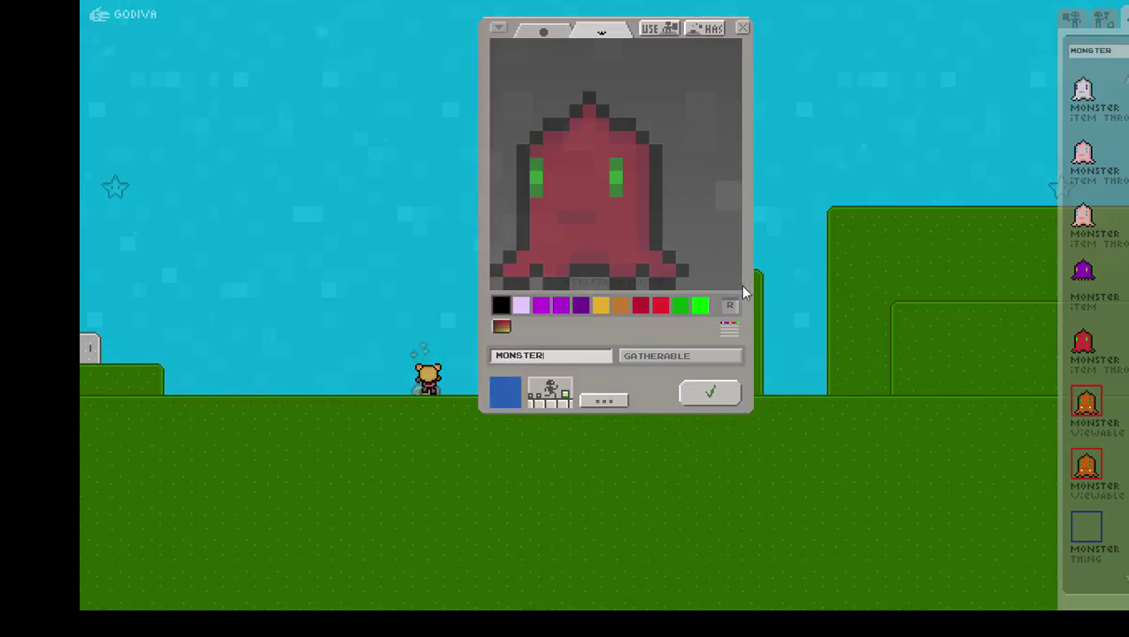
left_click(679, 356)
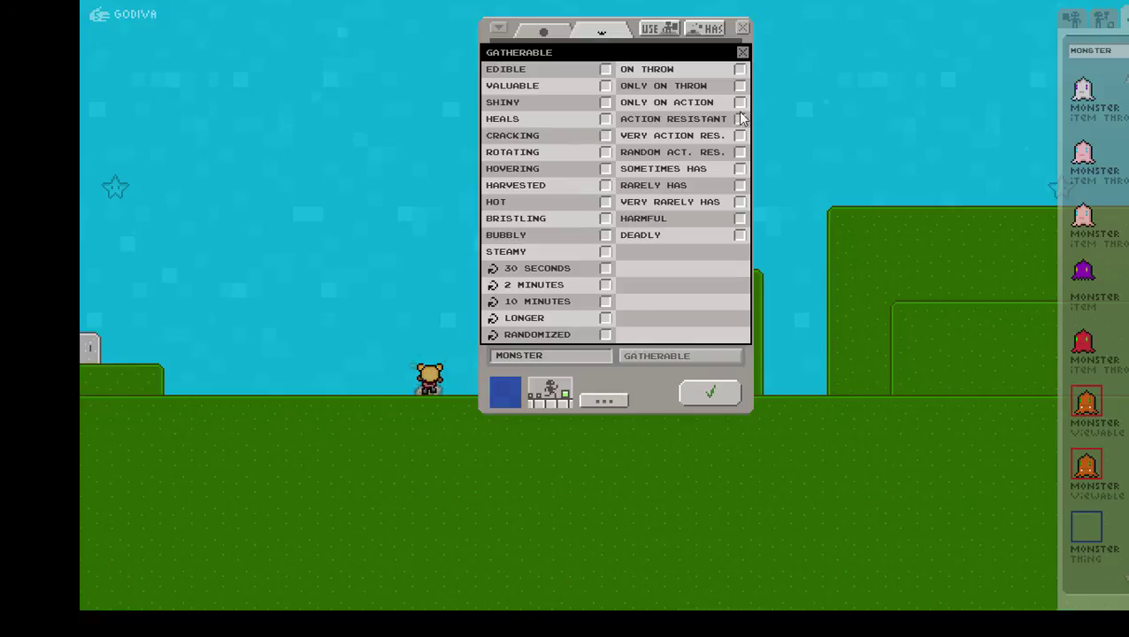
left_click(739, 104)
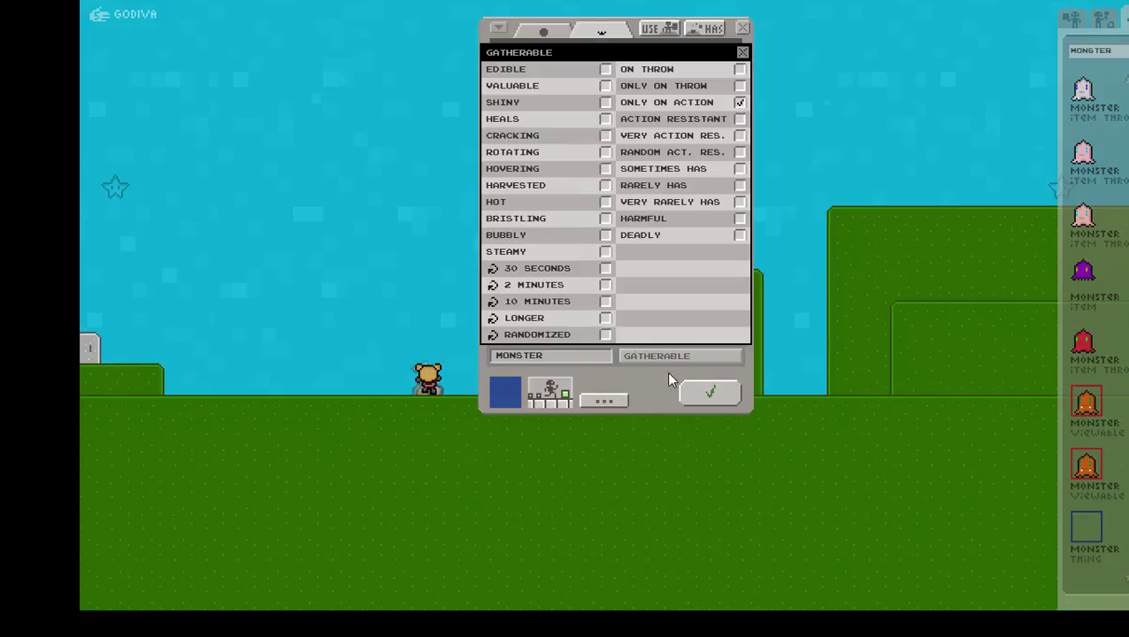
left_click(709, 391)
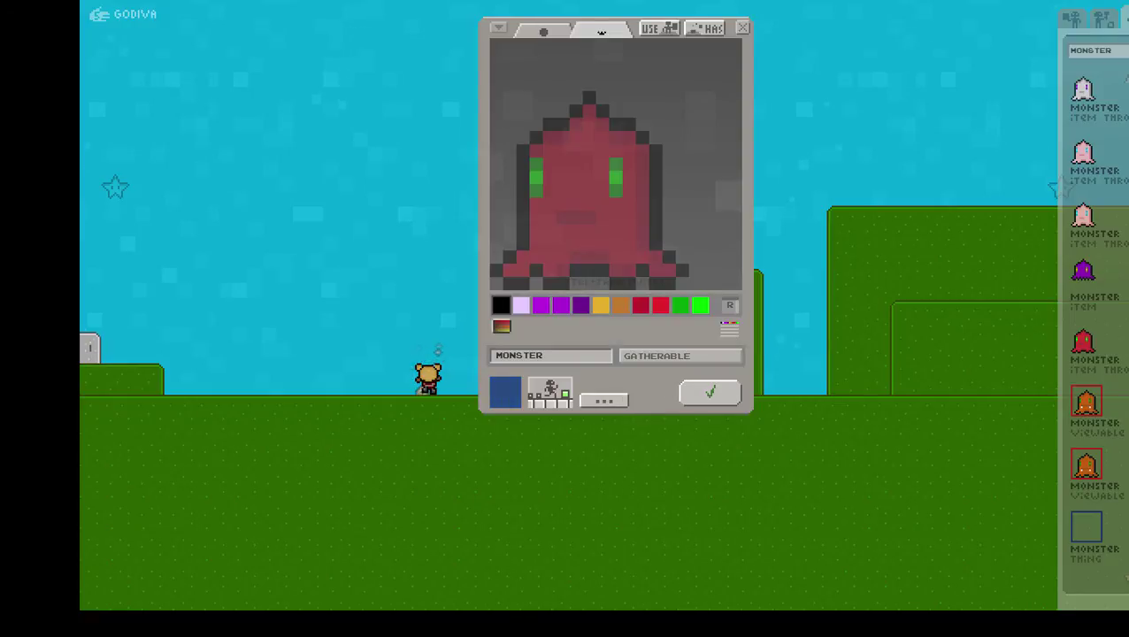
left_click(710, 392)
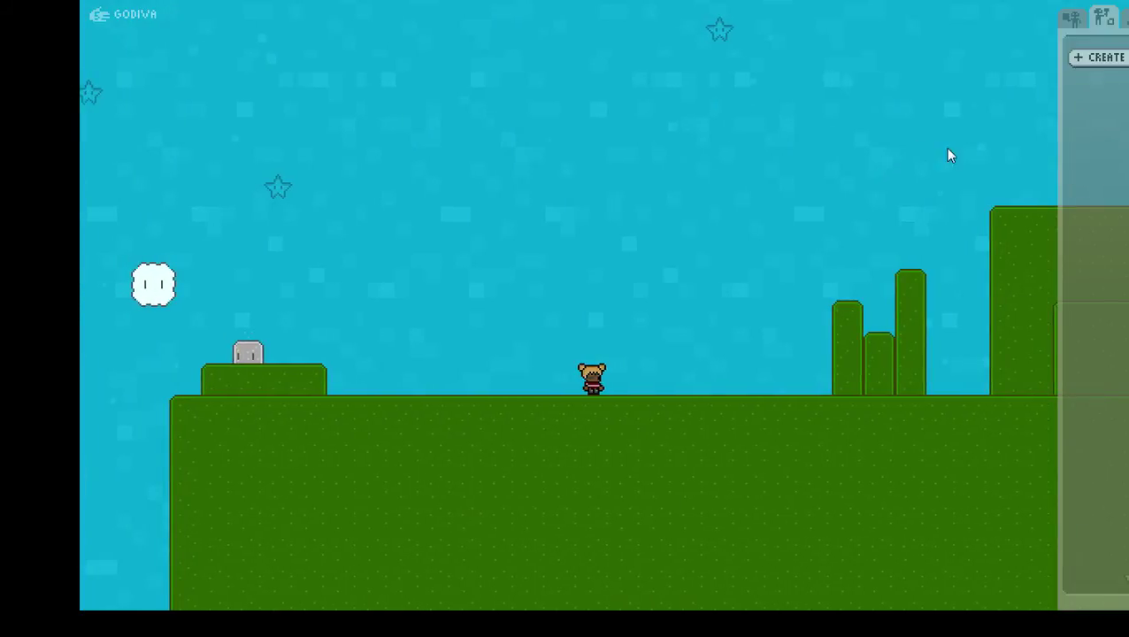
Place three red monsters side by side on the ground to the right of the character
left_click_drag(1106, 138, 695, 390)
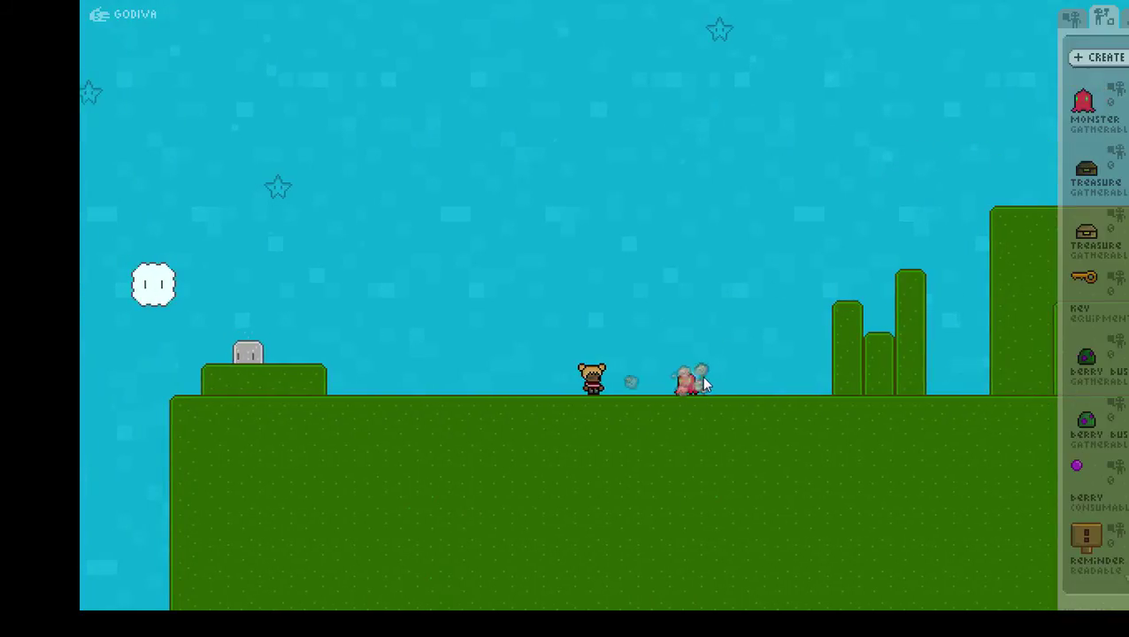
left_click(720, 386)
left_click(662, 385)
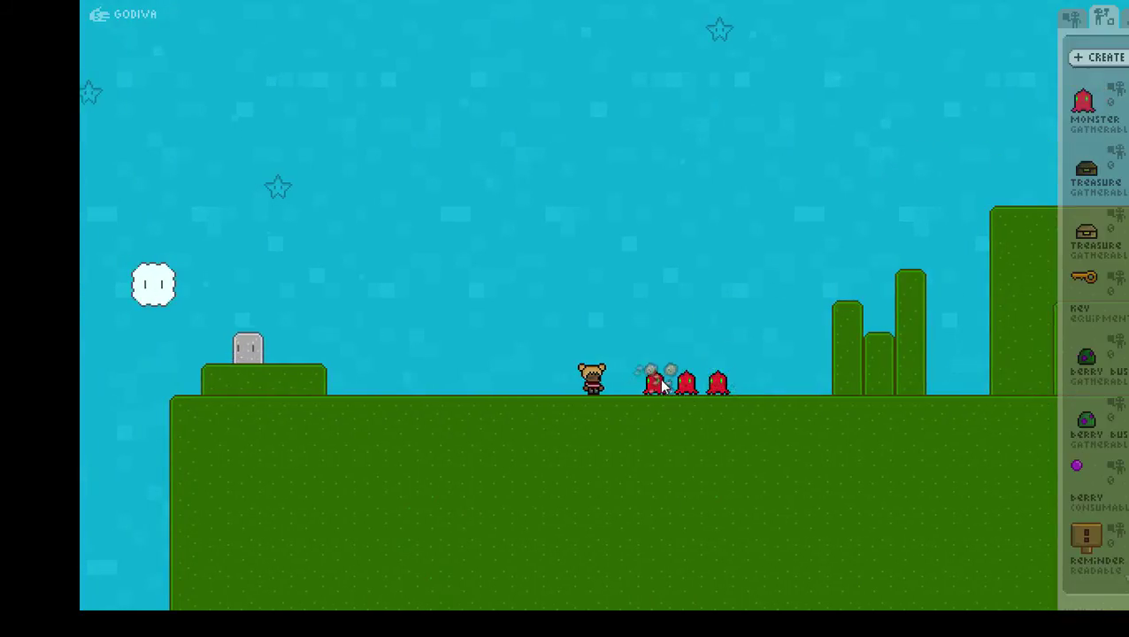
Search the creations for "machete" and start a new creation by cloning the MACHETE equipment
key("Left")
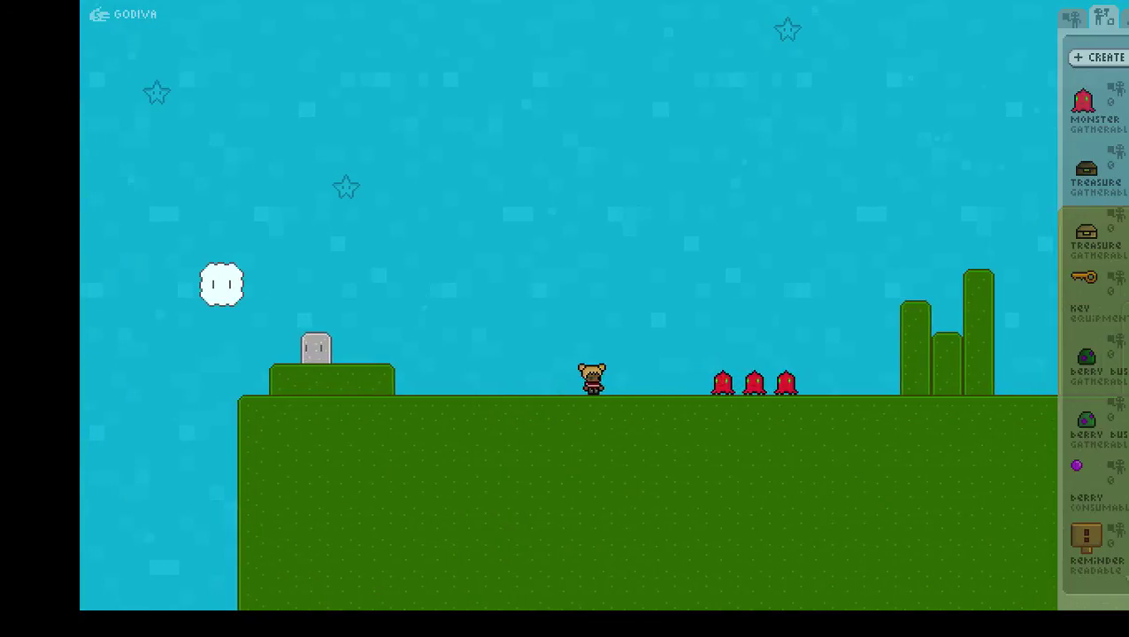
left_click(1120, 58)
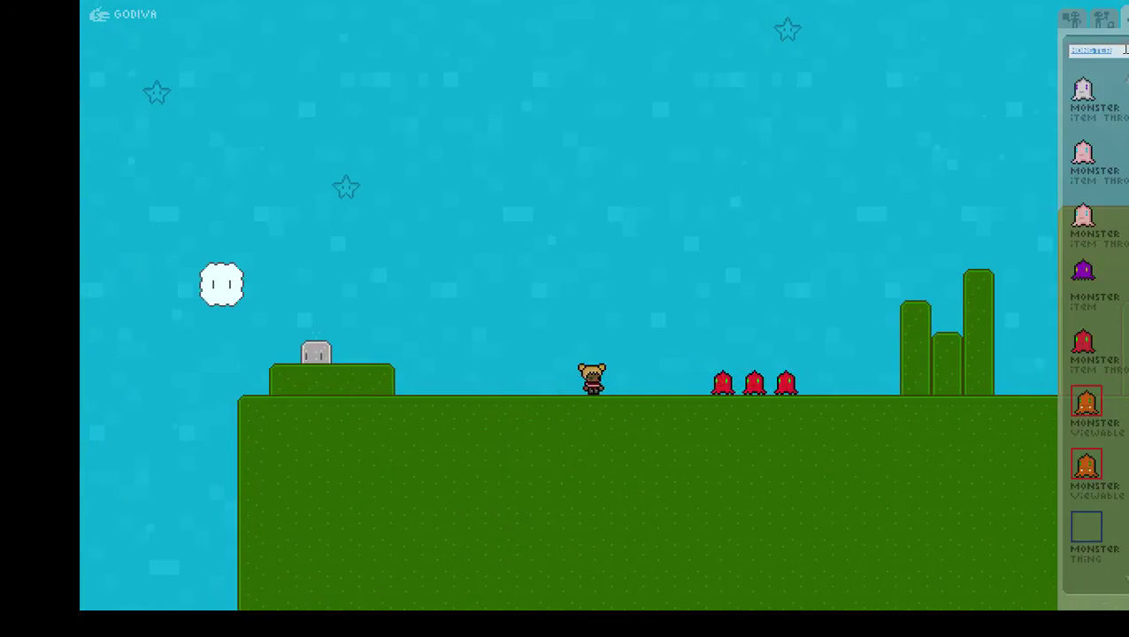
type("machete")
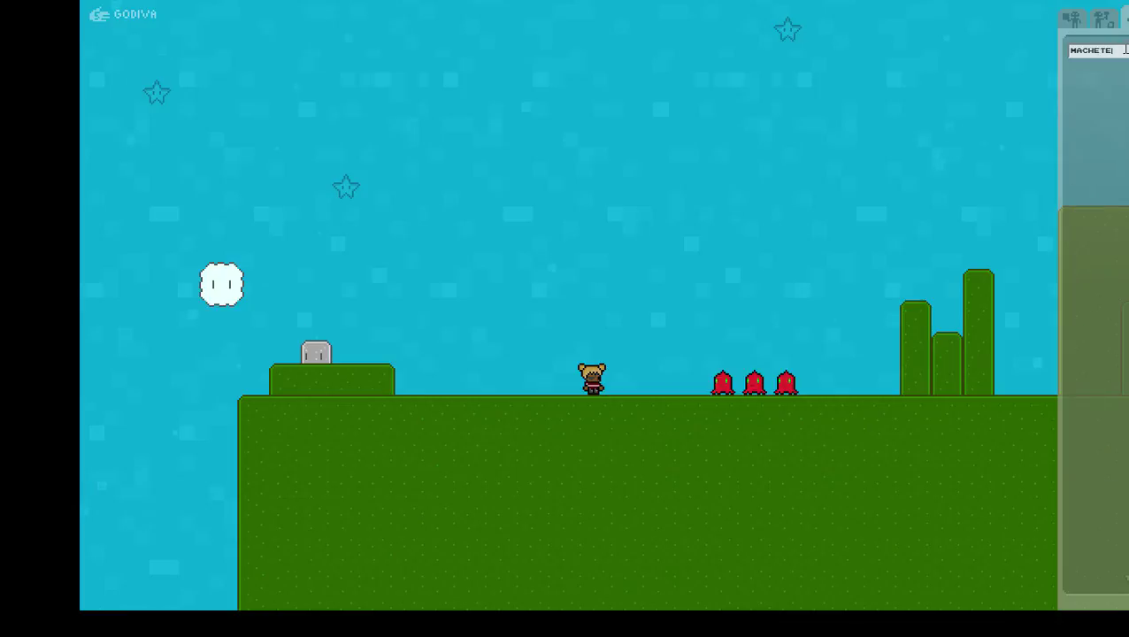
left_click(1104, 20)
left_click(1102, 60)
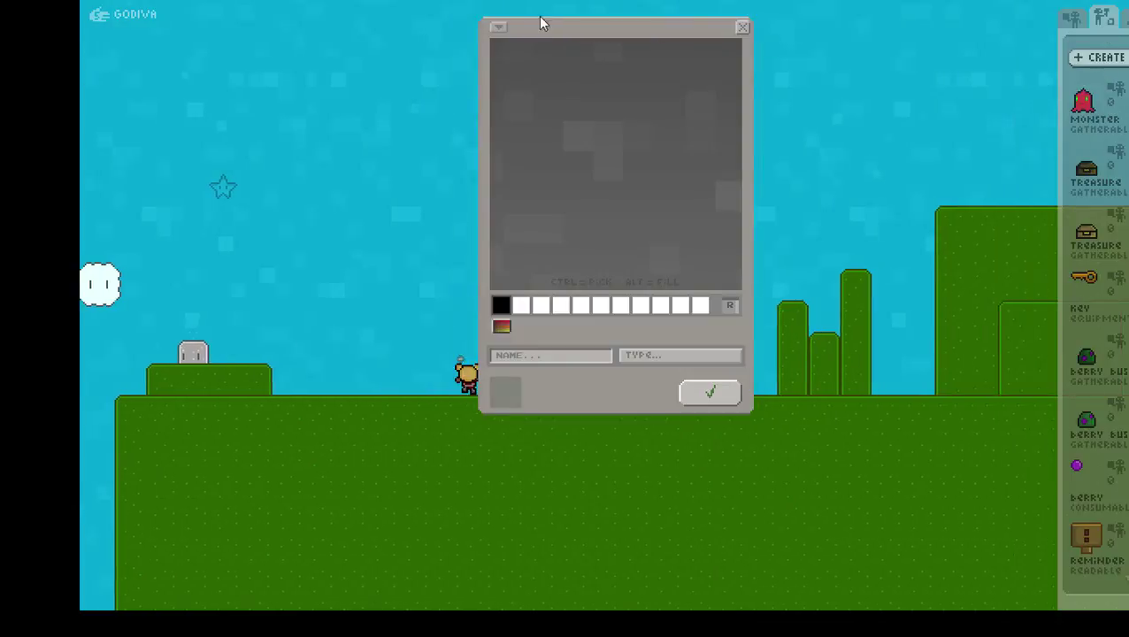
left_click(496, 30)
left_click(506, 55)
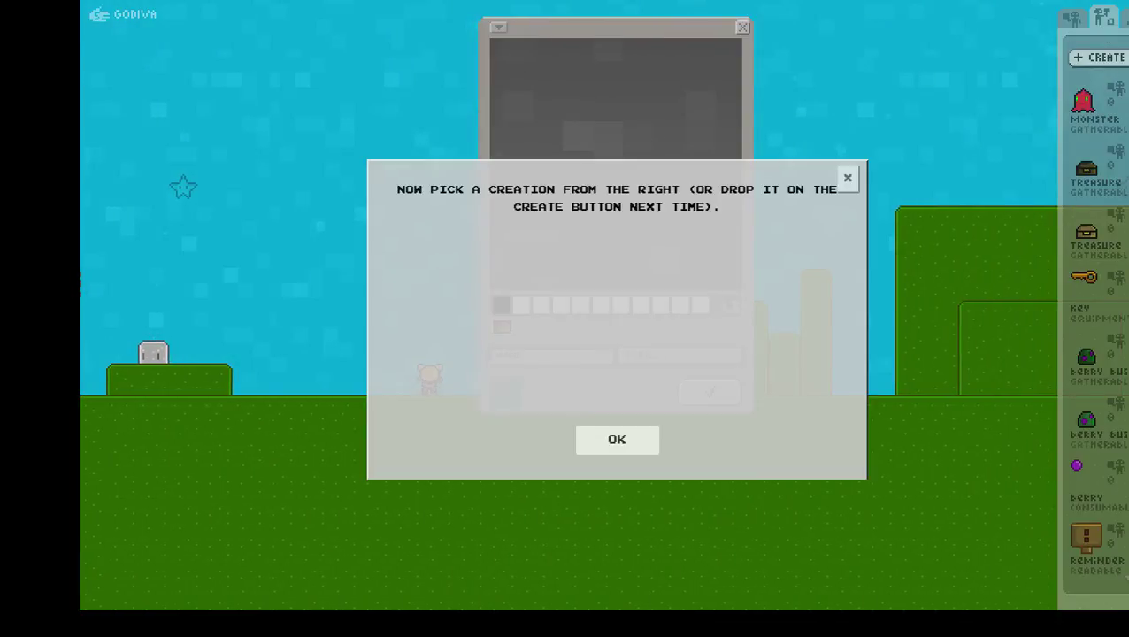
left_click(1126, 20)
left_click(1087, 87)
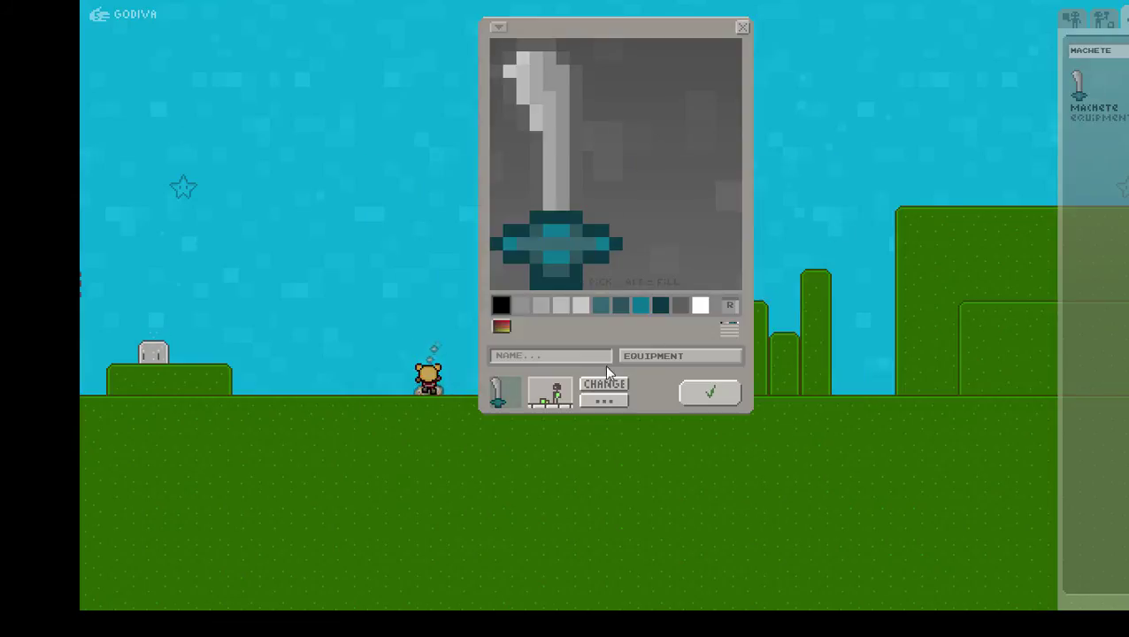
Name the machete clone WEAPON and create it
left_click(585, 356)
type("WEAPON")
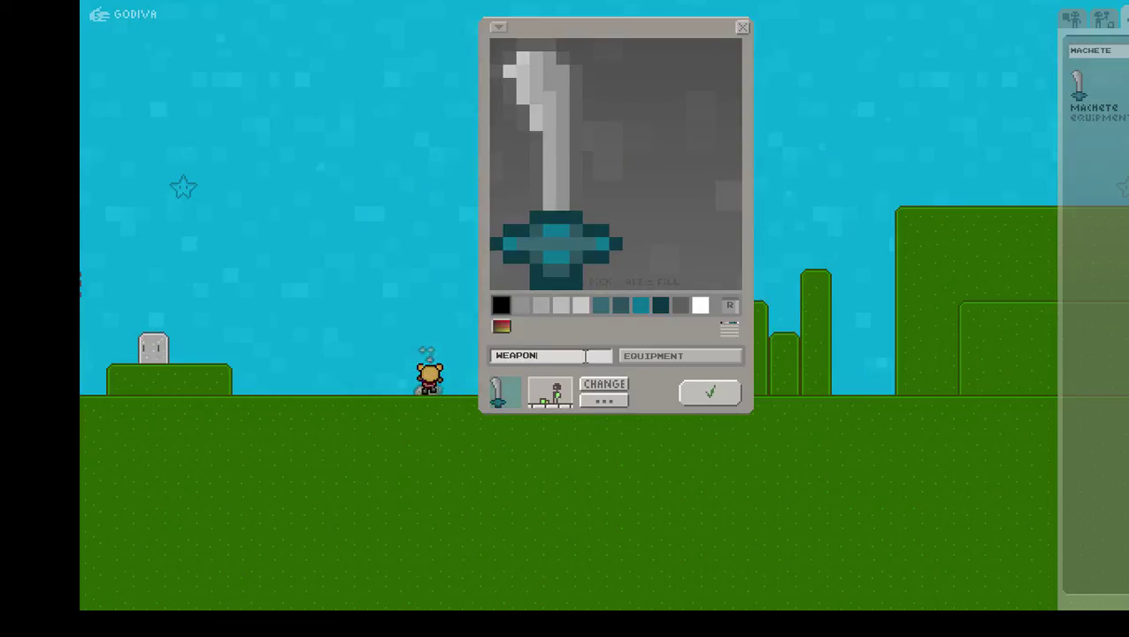
left_click(710, 392)
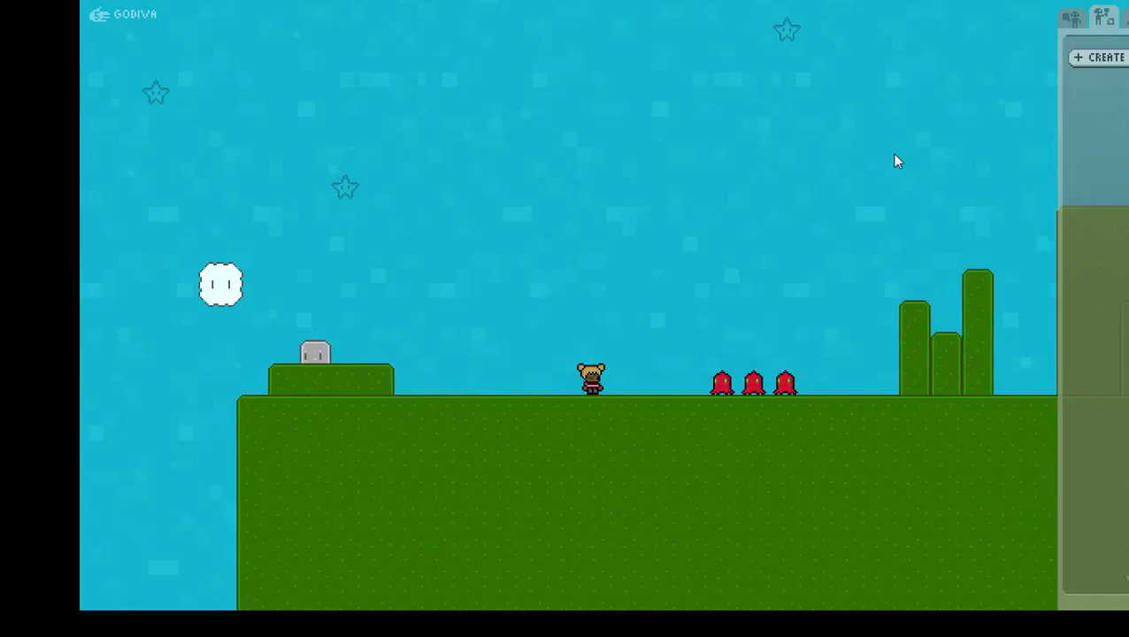
Test the WEAPON on the three red monsters and clear them all from the ground
key("Right")
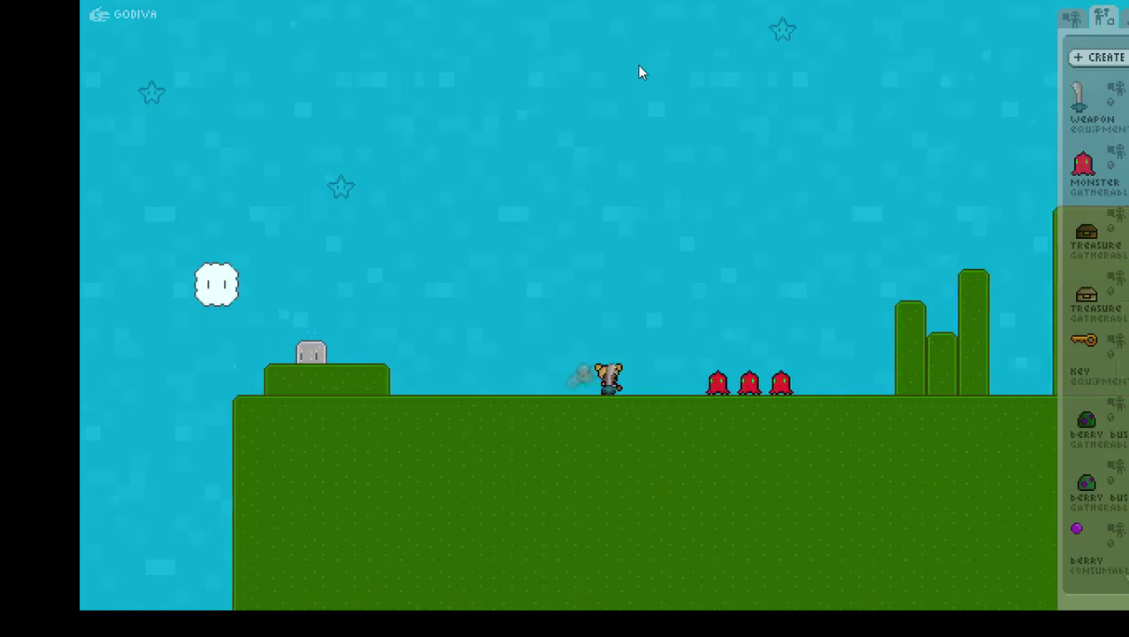
key("Right")
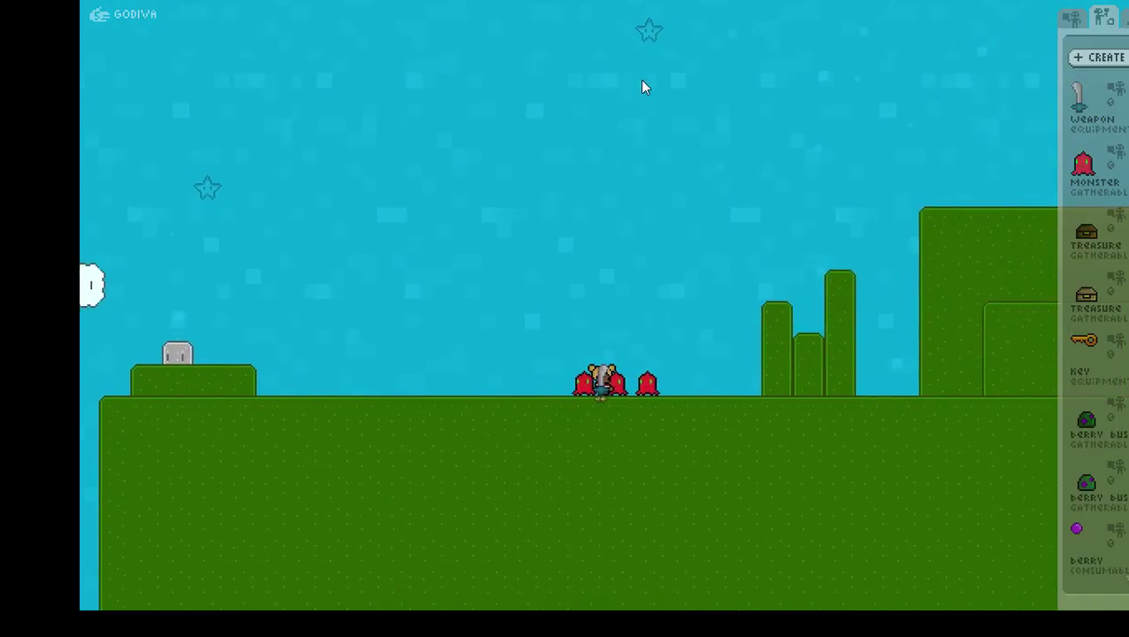
key("space")
key("Left")
key("space")
key("Left")
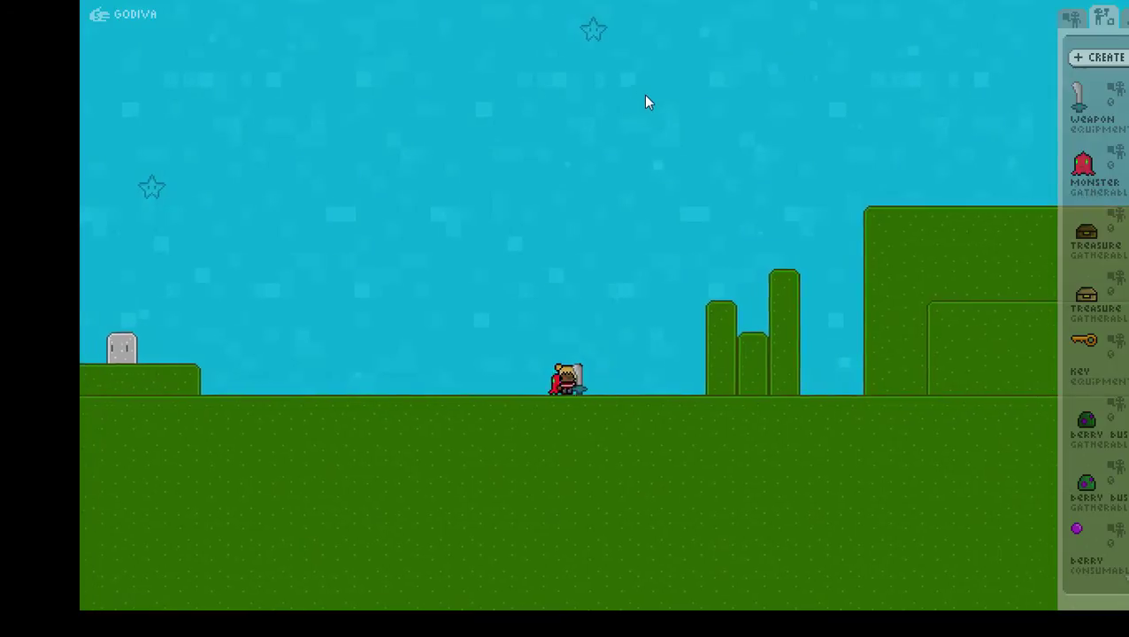
left_click(691, 384)
left_click(657, 384)
left_click(708, 385)
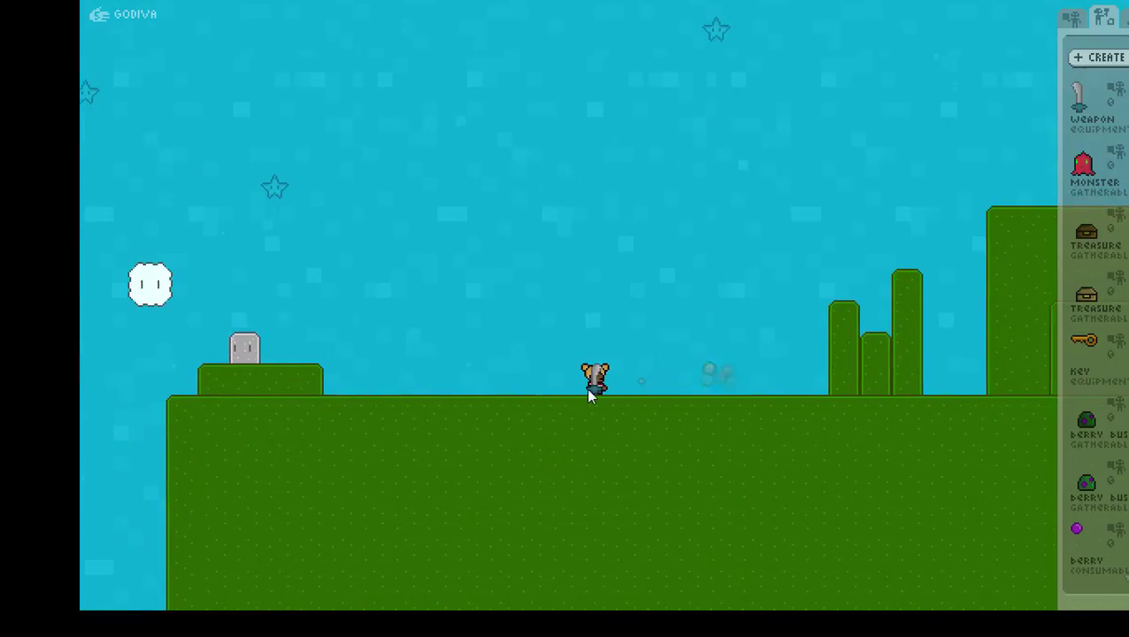
Start a new creation by cloning the gatherable red MONSTER and set it to ONLY ON THROW
scroll(1080, 104, "down", 1)
left_click(1084, 101)
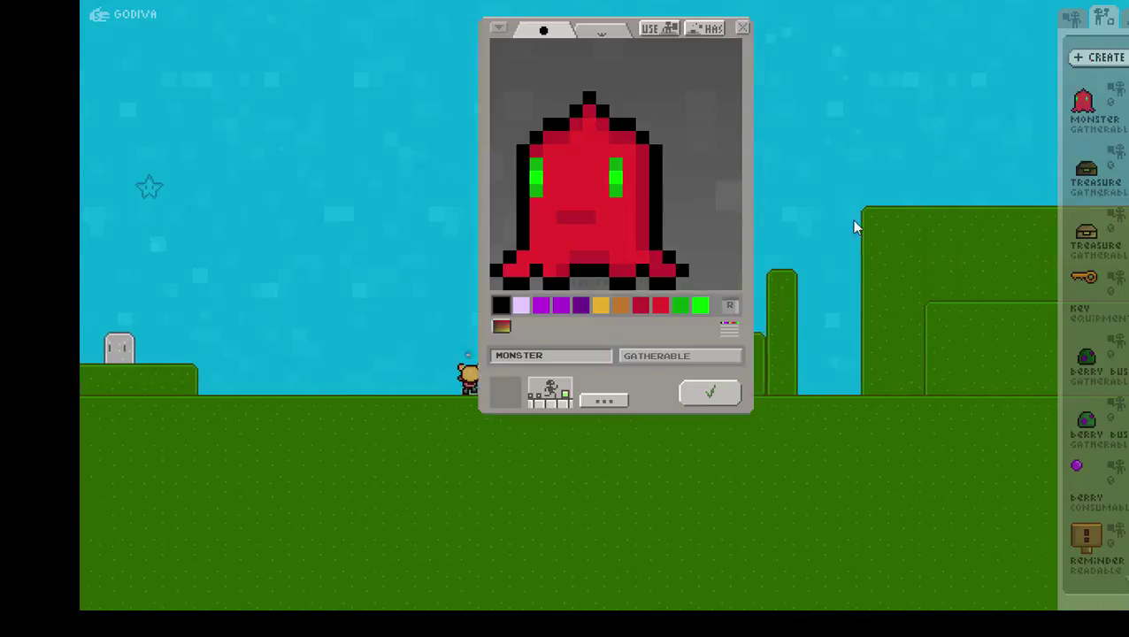
left_click(599, 404)
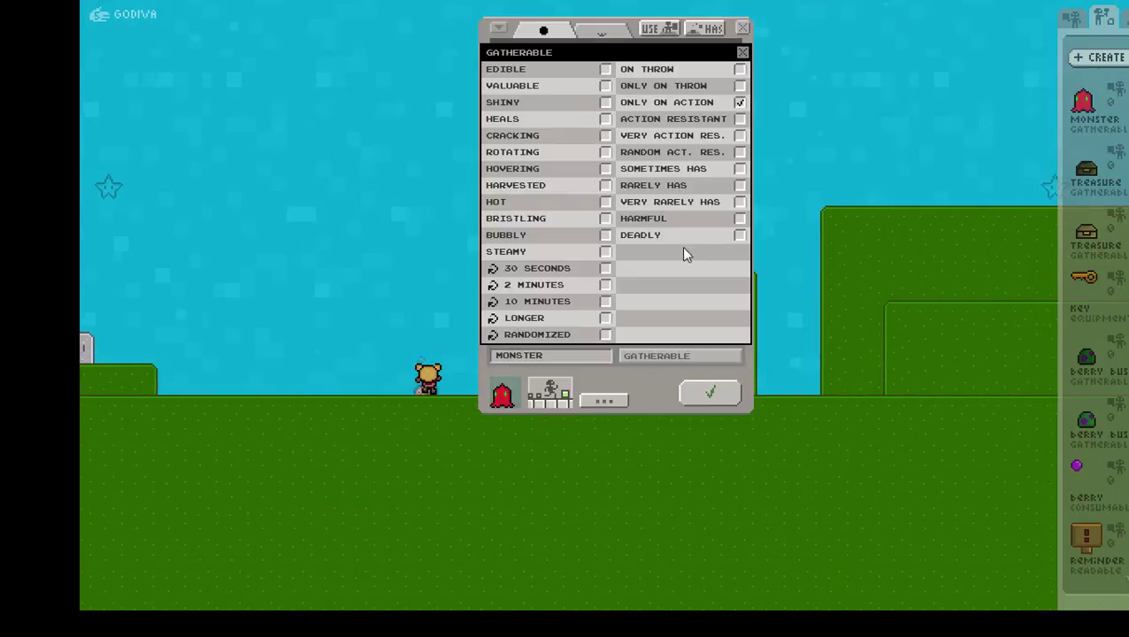
left_click(740, 86)
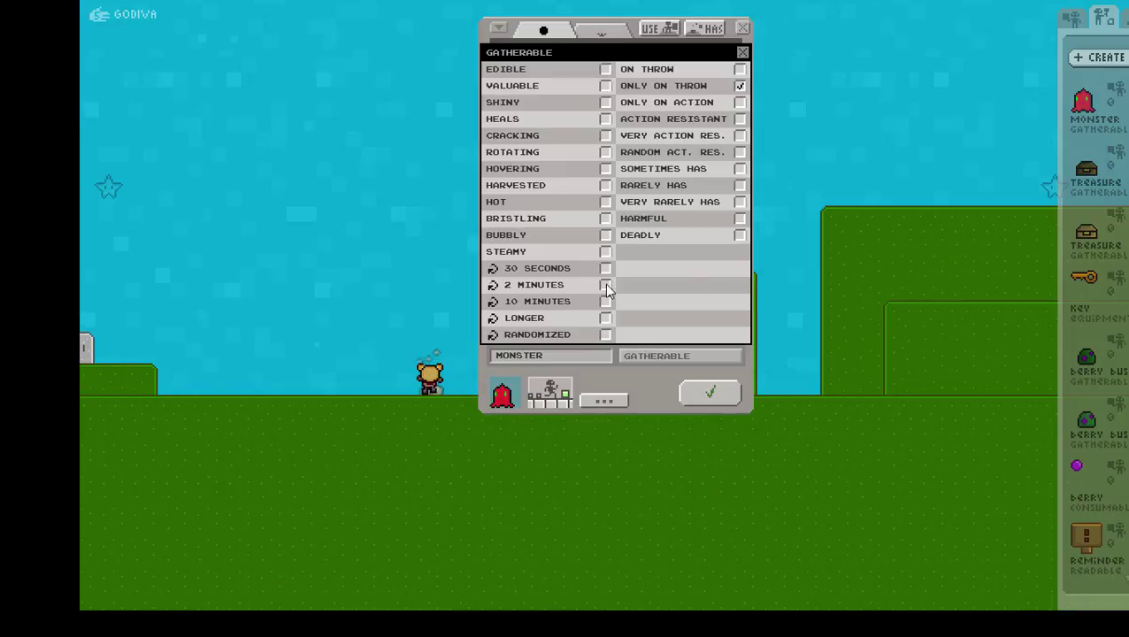
left_click(655, 390)
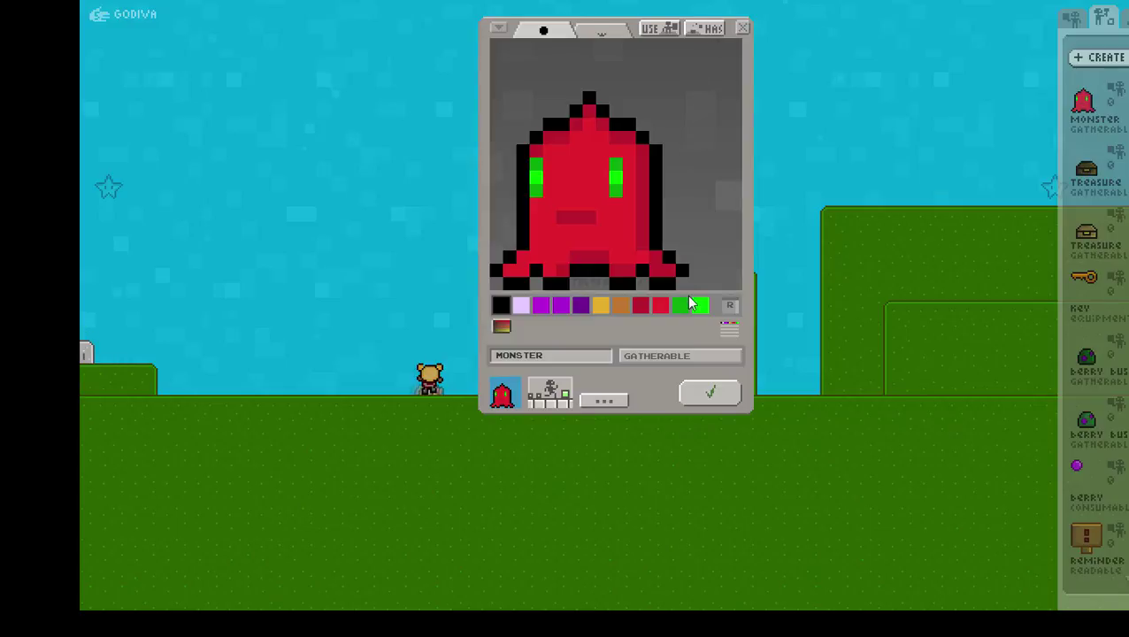
Assign the COPPER item as what the cloned monster holds
left_click(698, 31)
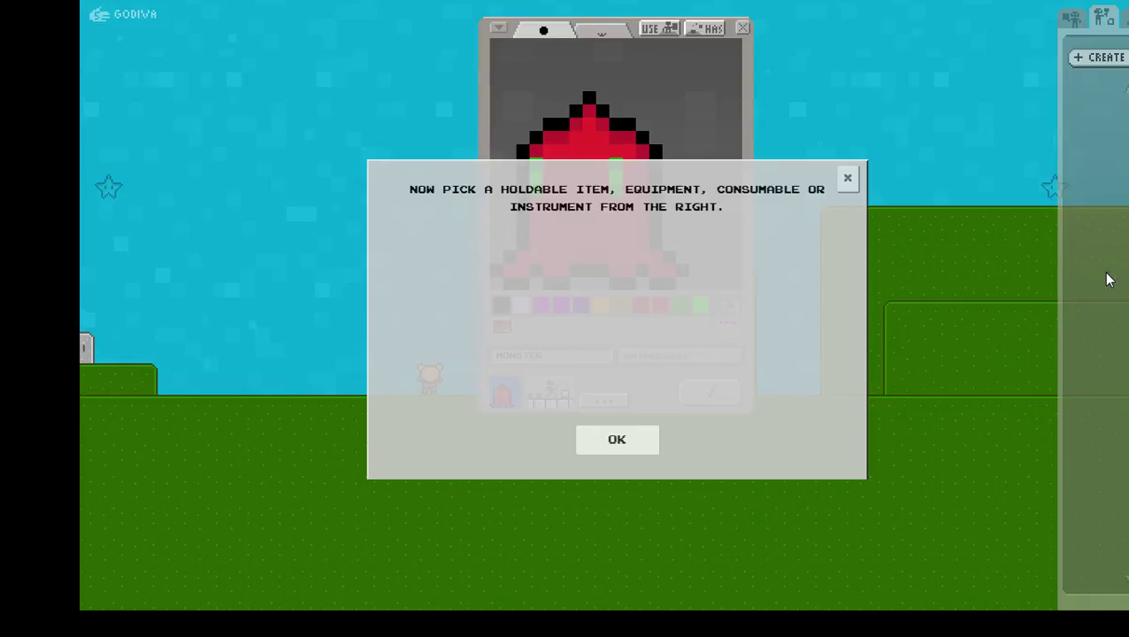
scroll(1106, 381, "down", 1)
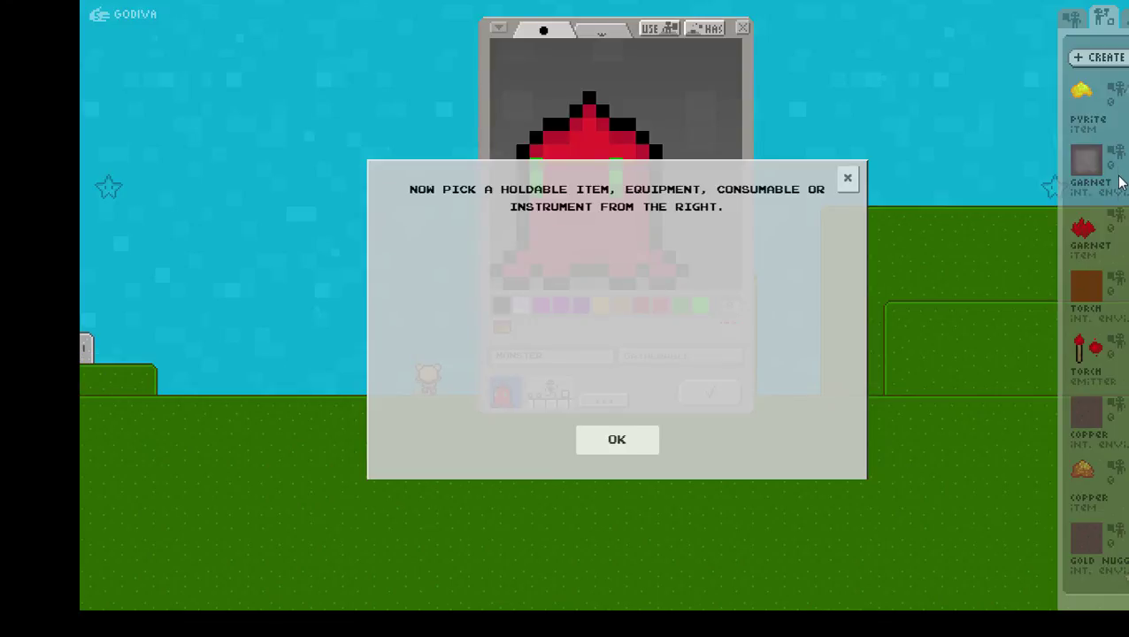
left_click(1089, 477)
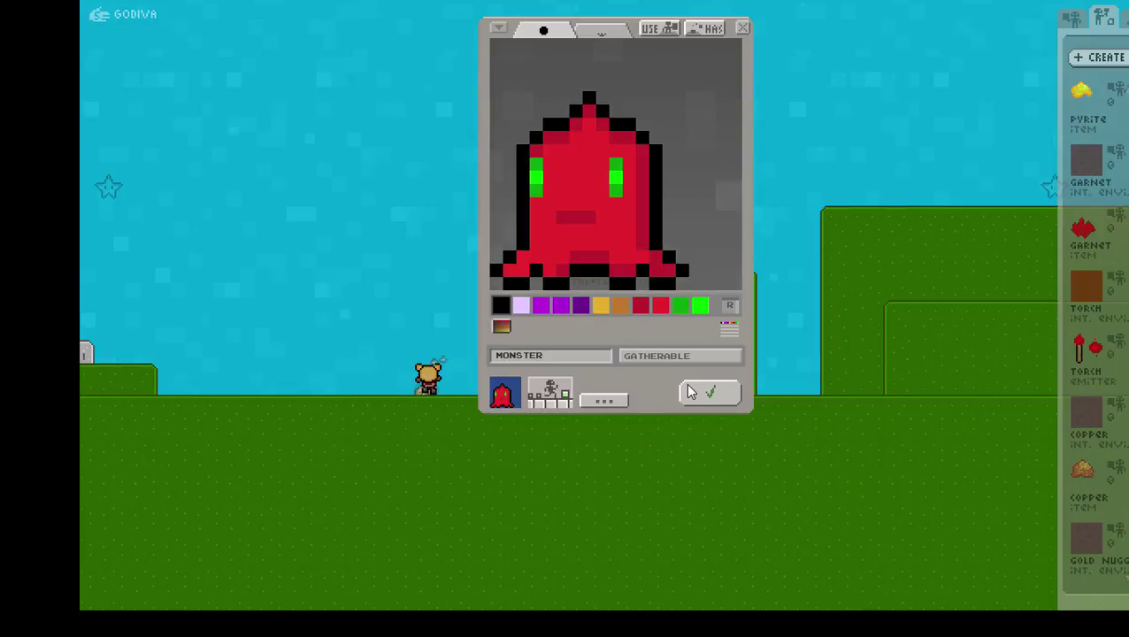
Require a used item whose name contains SHOOTER for the cloned monster and create it
left_click(669, 34)
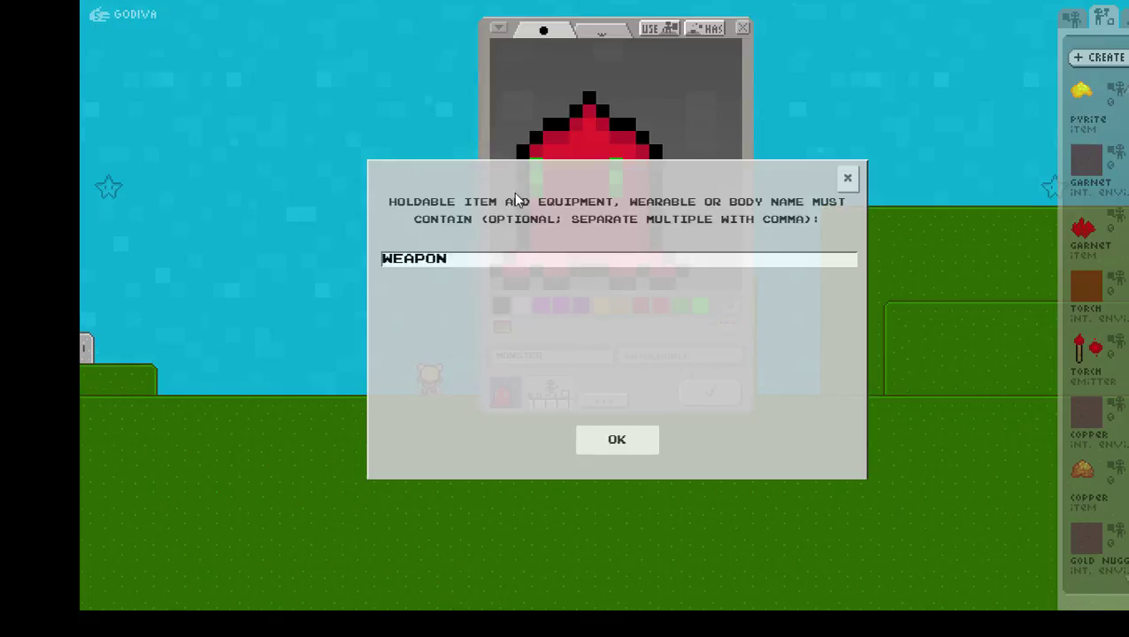
left_click_drag(482, 258, 393, 258)
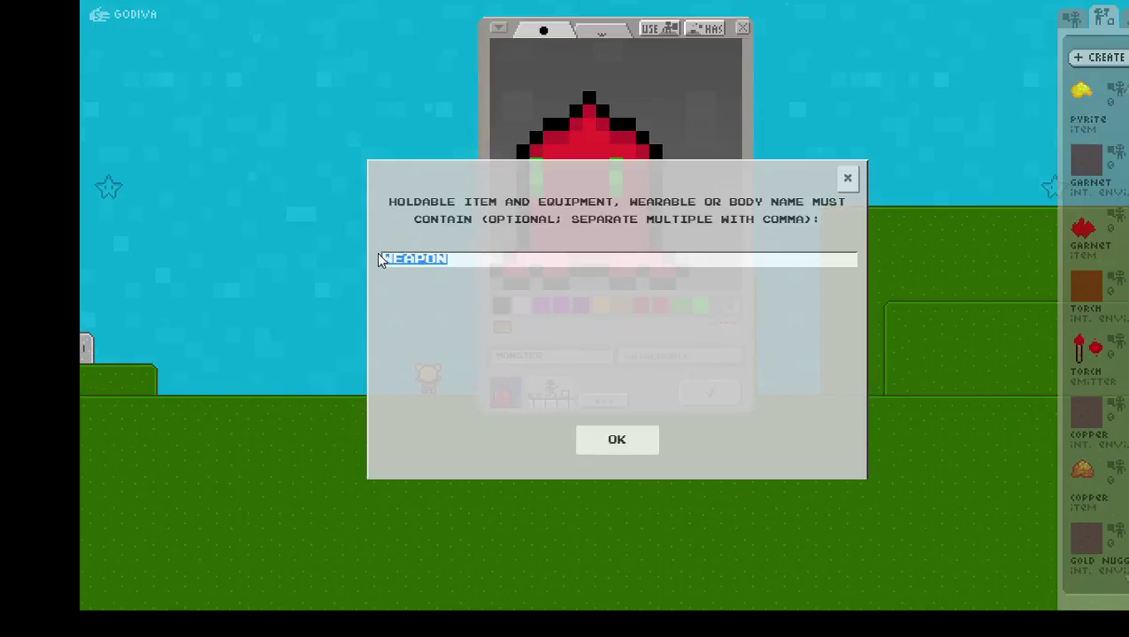
type("SHOOTER")
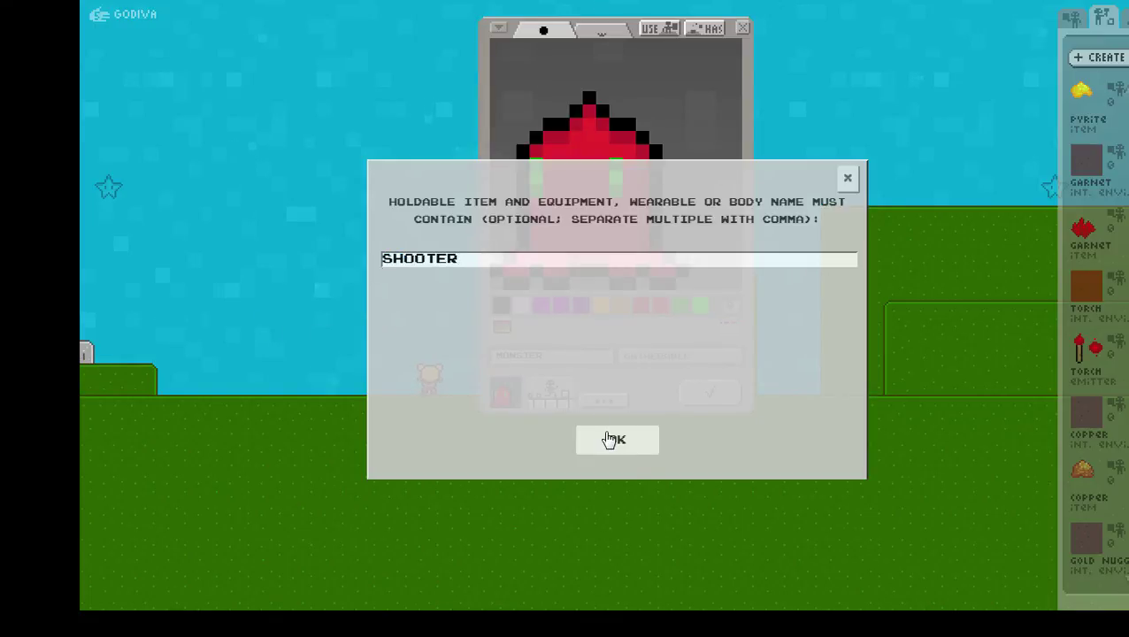
left_click(614, 440)
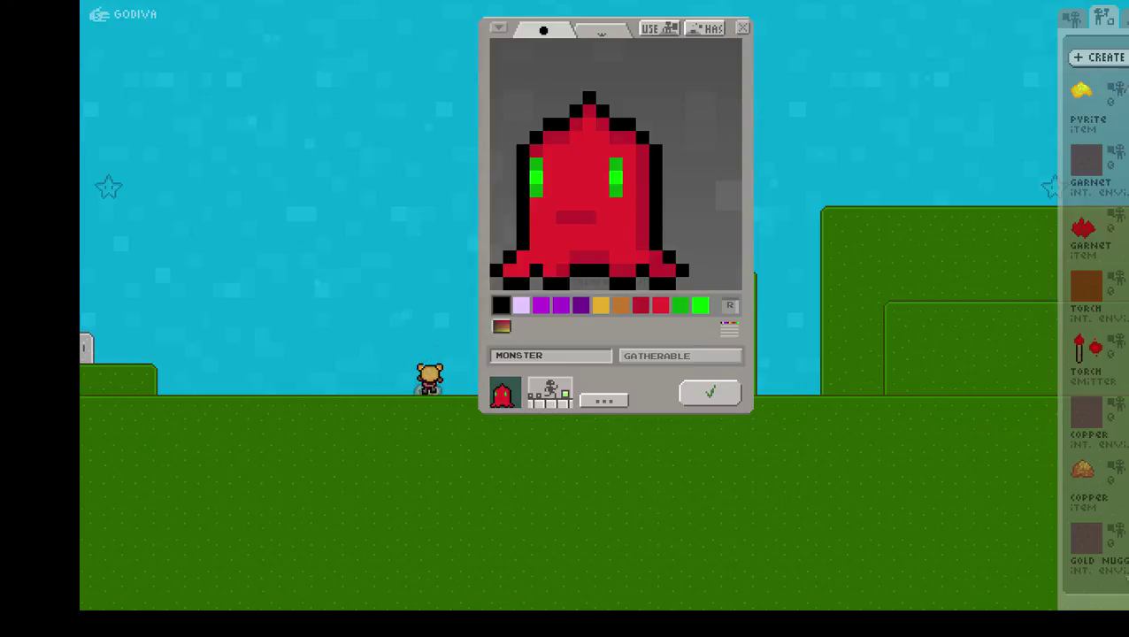
left_click(710, 392)
Place five of the new red monsters, one on each of the three green columns and two on the high plateau
key("Right")
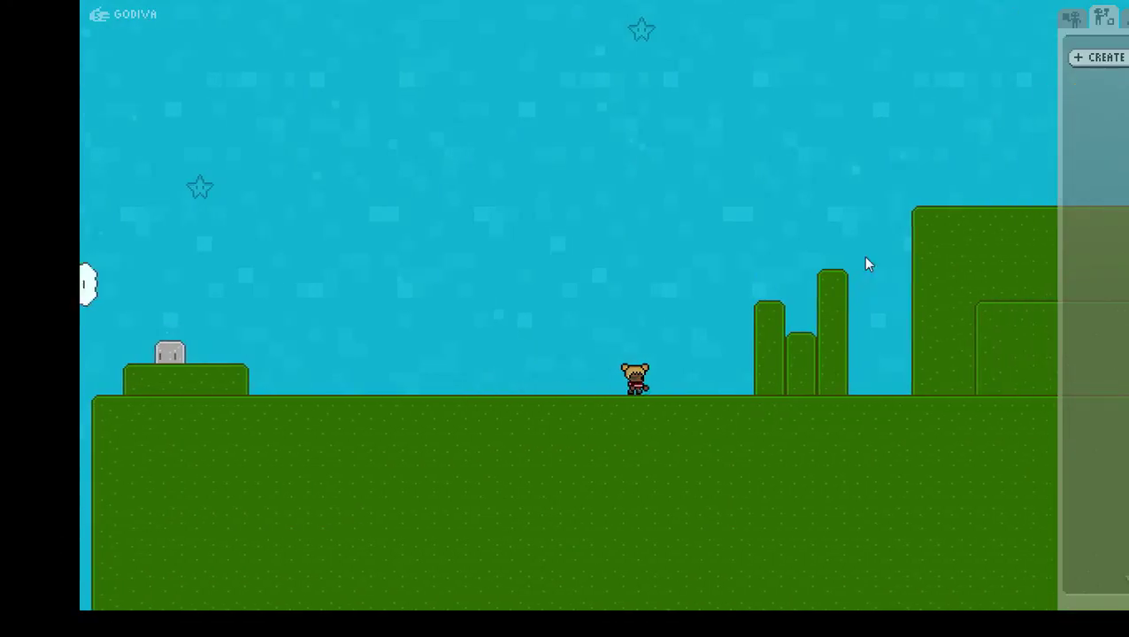
left_click(1097, 115)
left_click(668, 292)
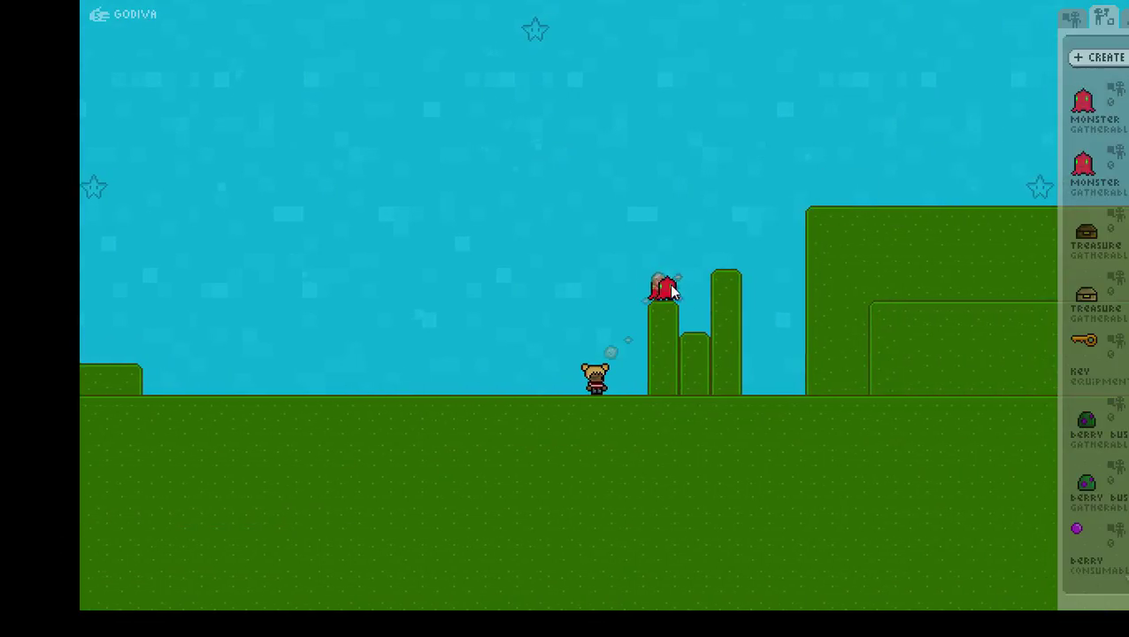
left_click(695, 321)
left_click(724, 259)
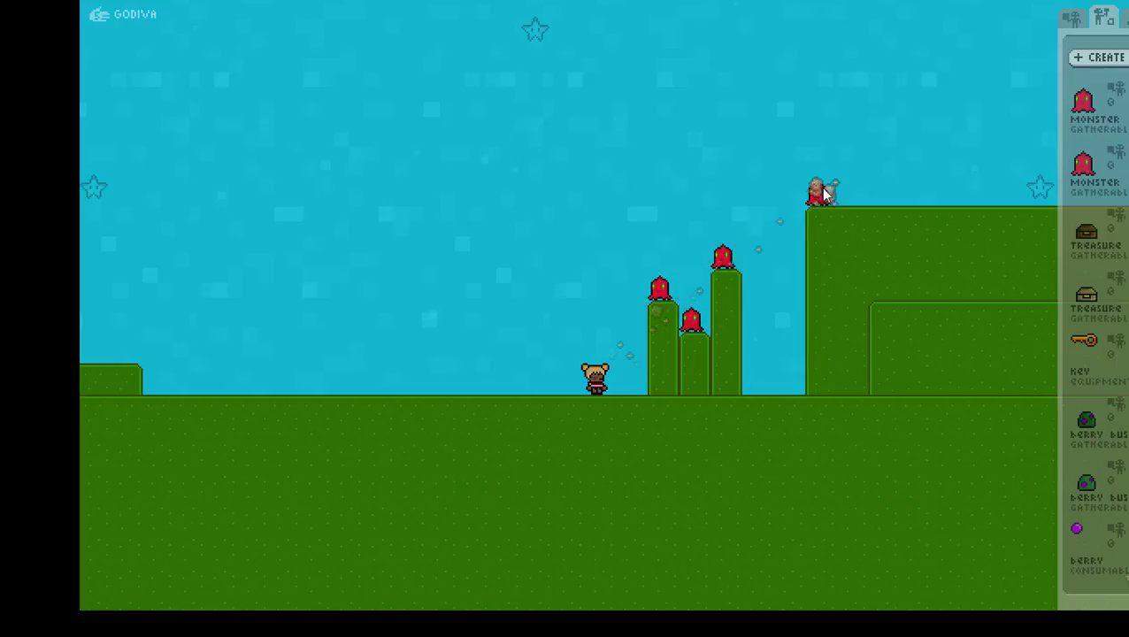
left_click(819, 195)
left_click(912, 195)
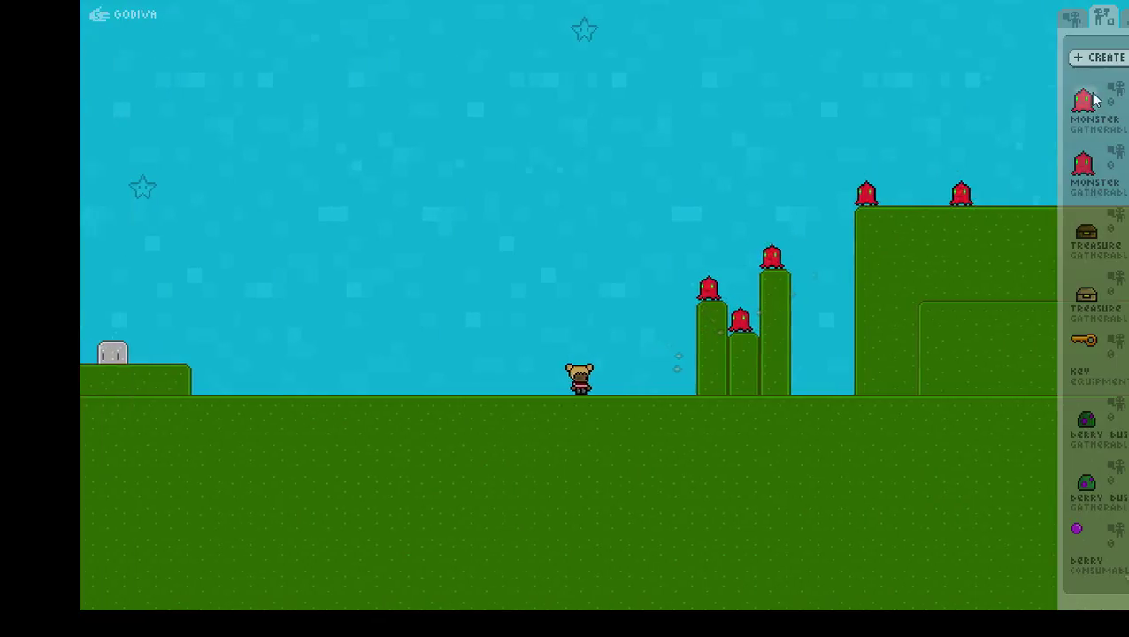
Clone the new red MONSTER, tint it purple with two strong +BLUE and one -SATUR. adjustments, and recolour its outline black
left_click(1105, 58)
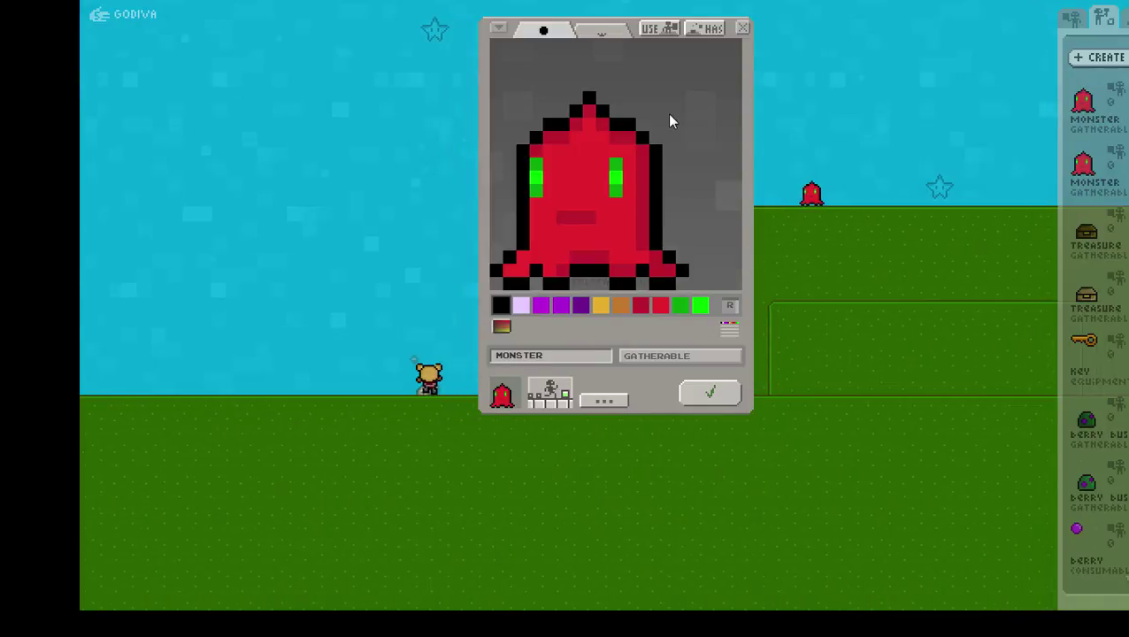
left_click(618, 306)
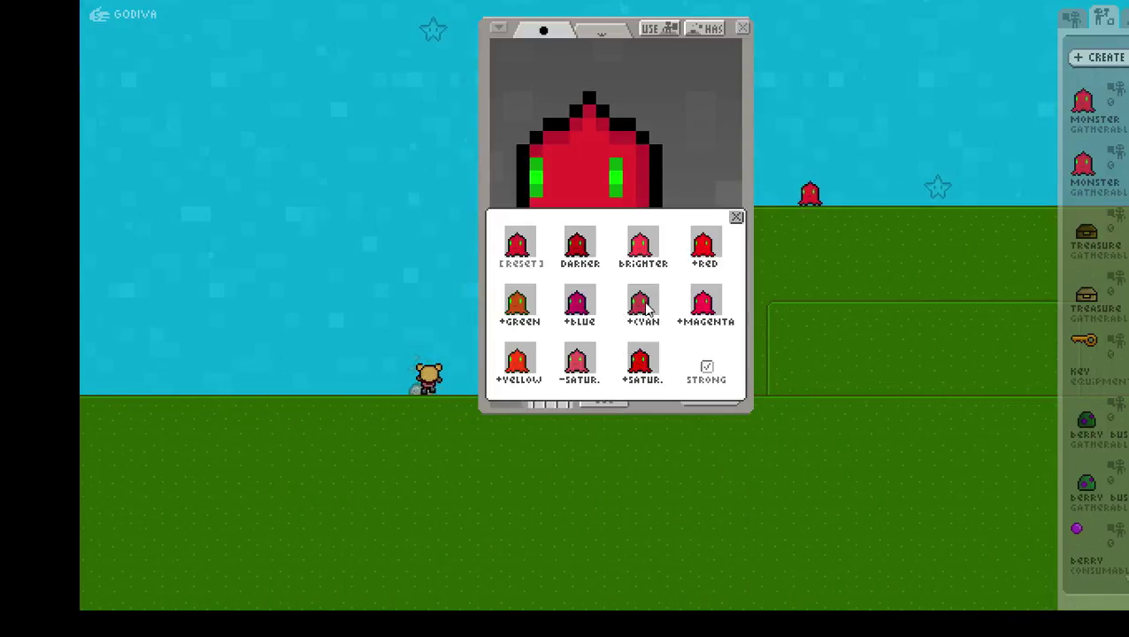
left_click(643, 306)
left_click(594, 311)
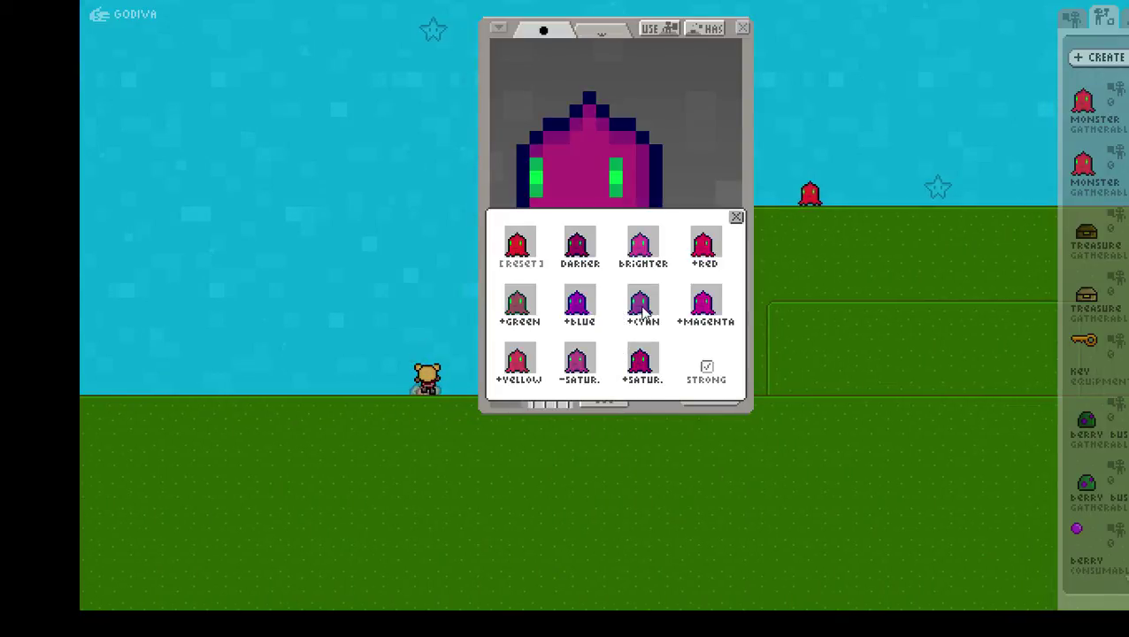
left_click(643, 310)
left_click(593, 316)
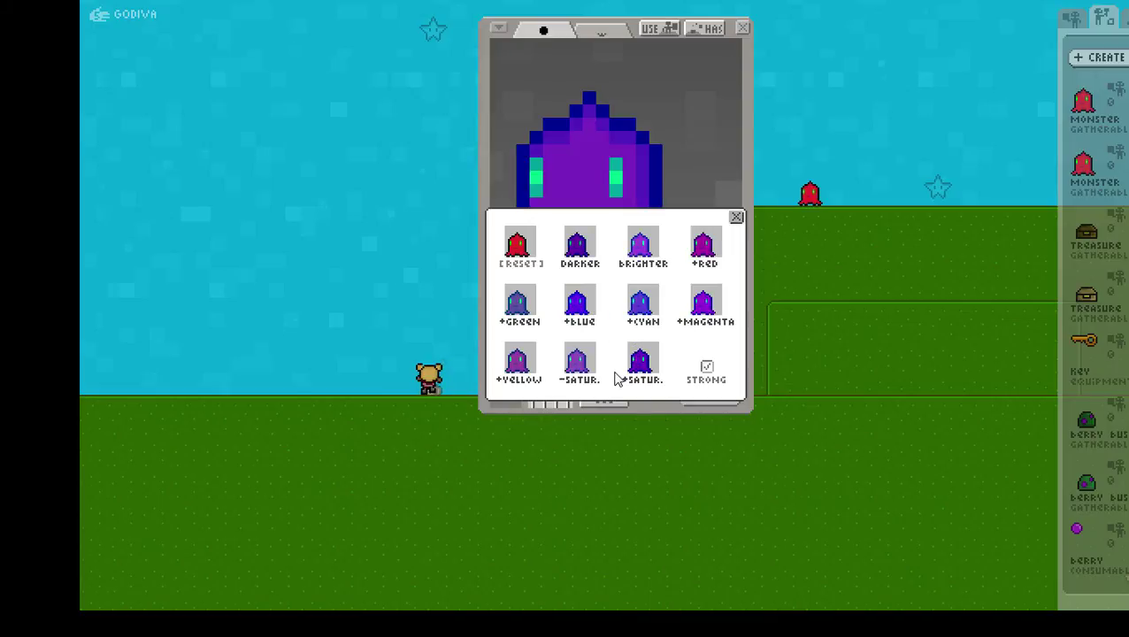
left_click(583, 367)
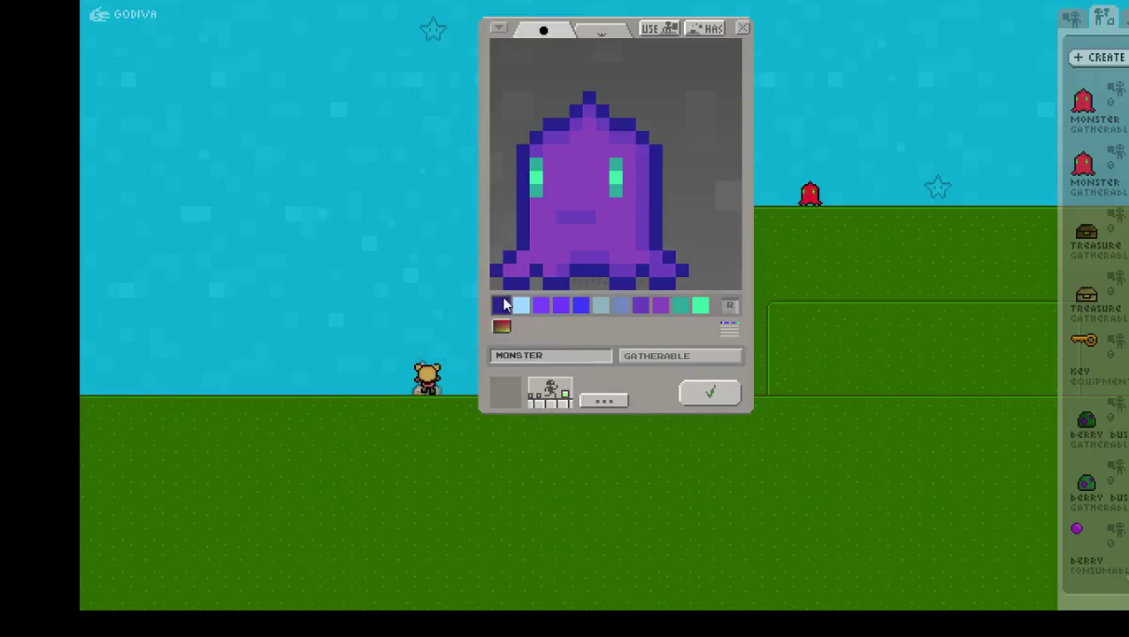
left_click(498, 306)
left_click(487, 289)
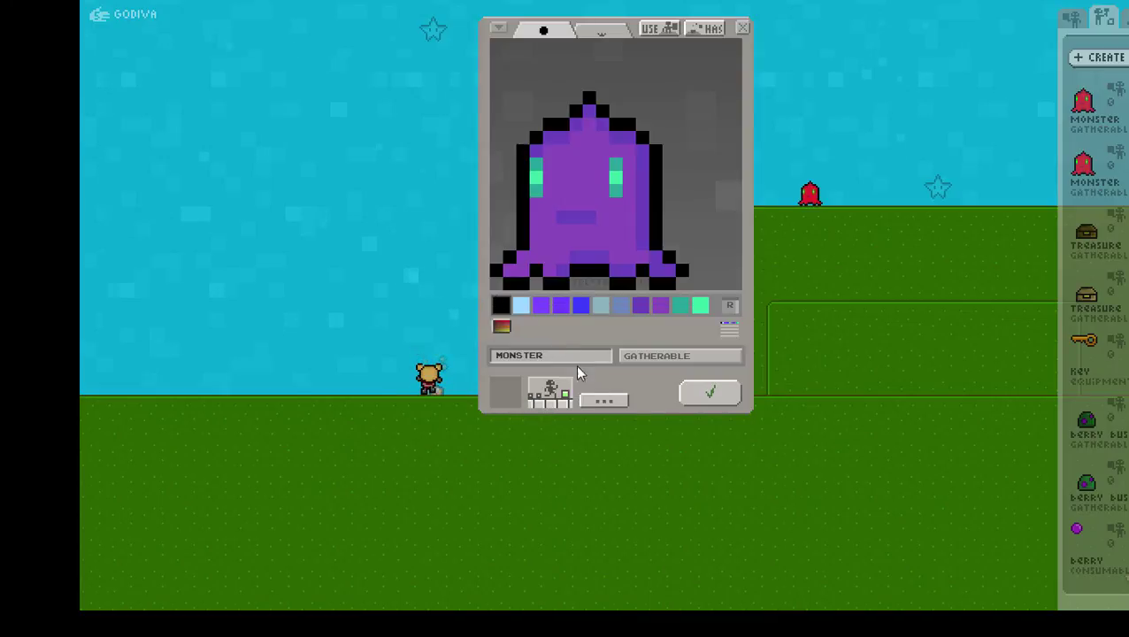
Review the purple monster's type and GATHERABLE options and create it
left_click(656, 358)
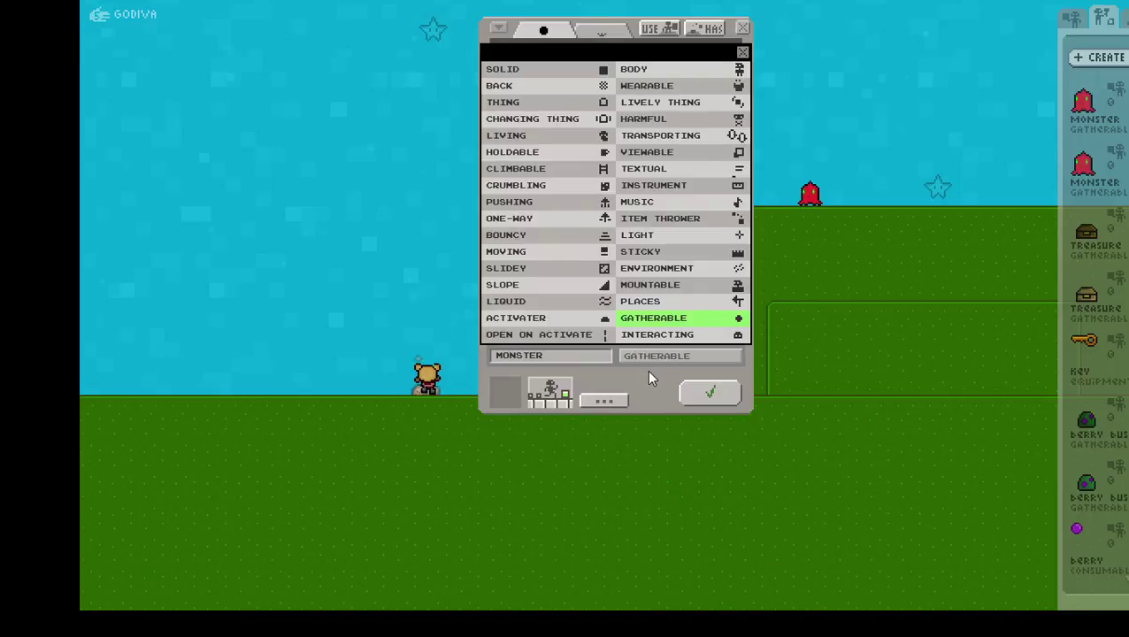
left_click(648, 370)
left_click(607, 402)
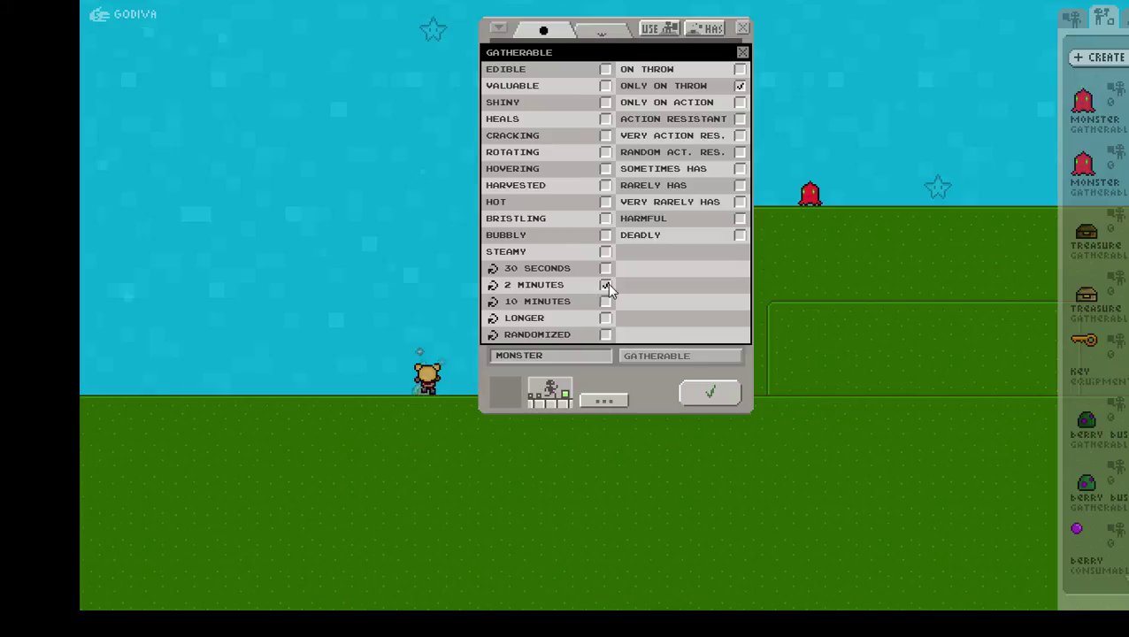
left_click(645, 403)
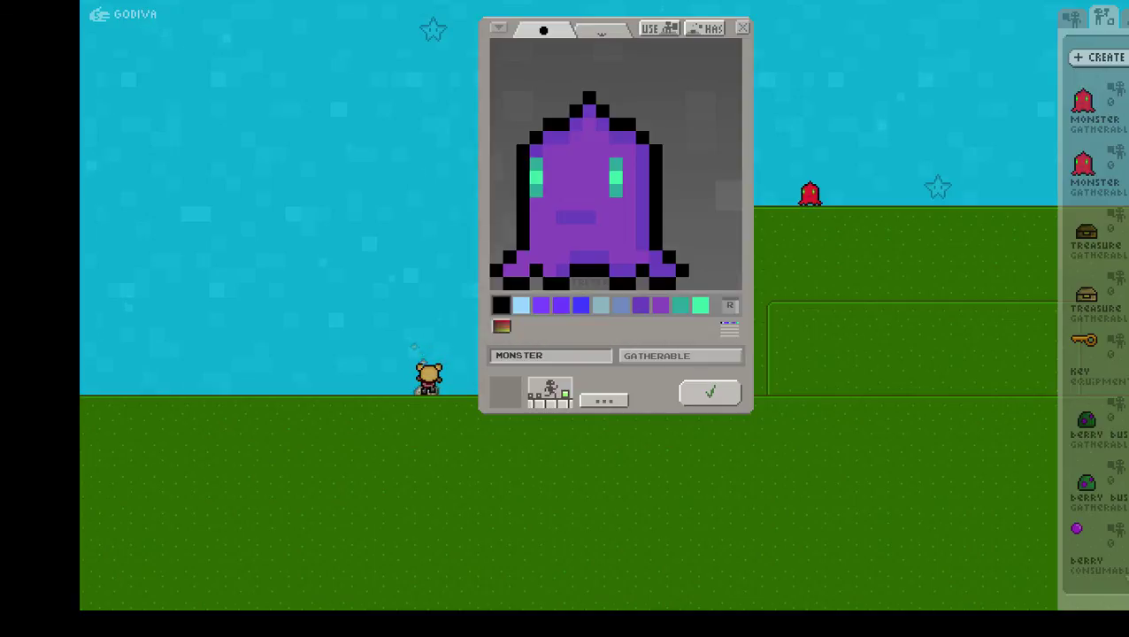
left_click(710, 392)
Place three purple monsters in a row on the high plateau beyond the two red ones
key("Right")
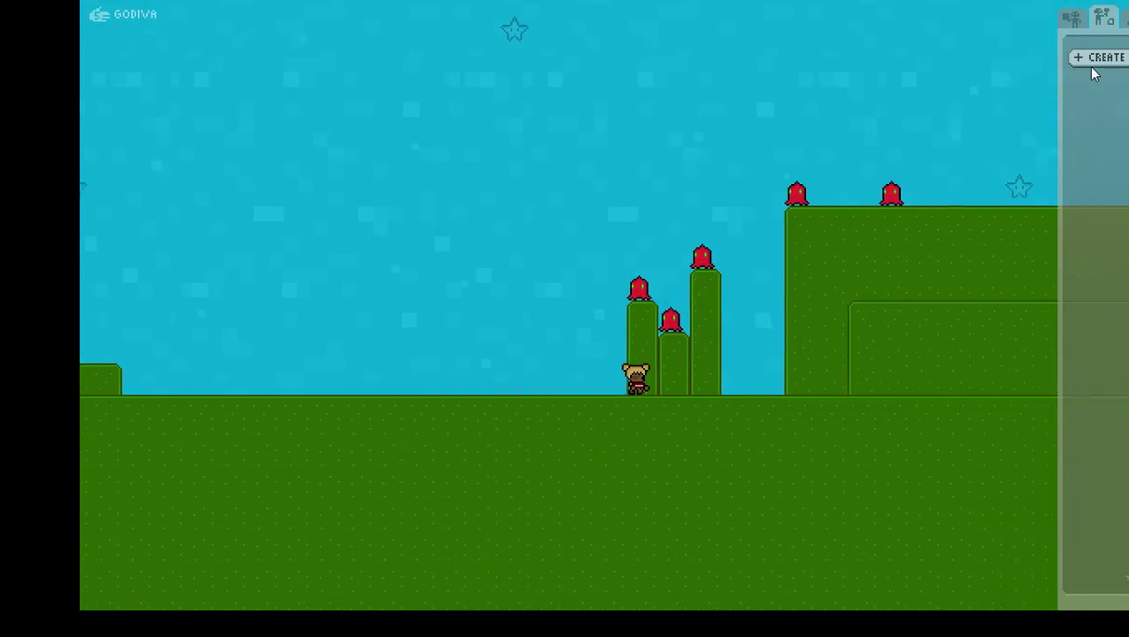
left_click_drag(1098, 108, 838, 148)
left_click(860, 188)
left_click(950, 184)
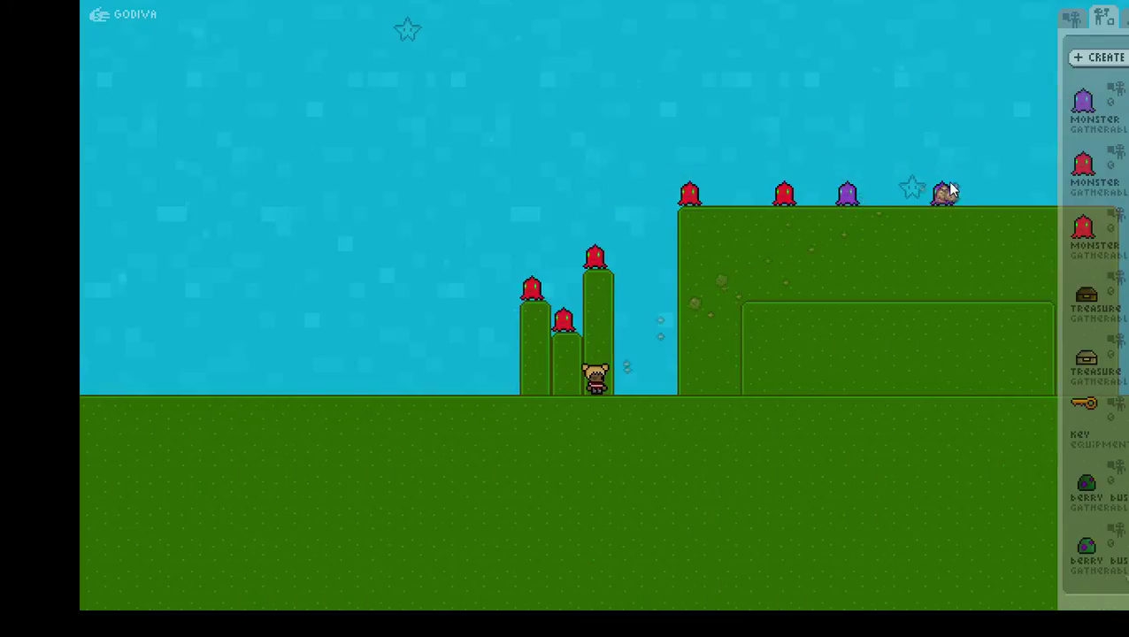
left_click(1003, 192)
Search the creations for FIRE
left_click(1127, 17)
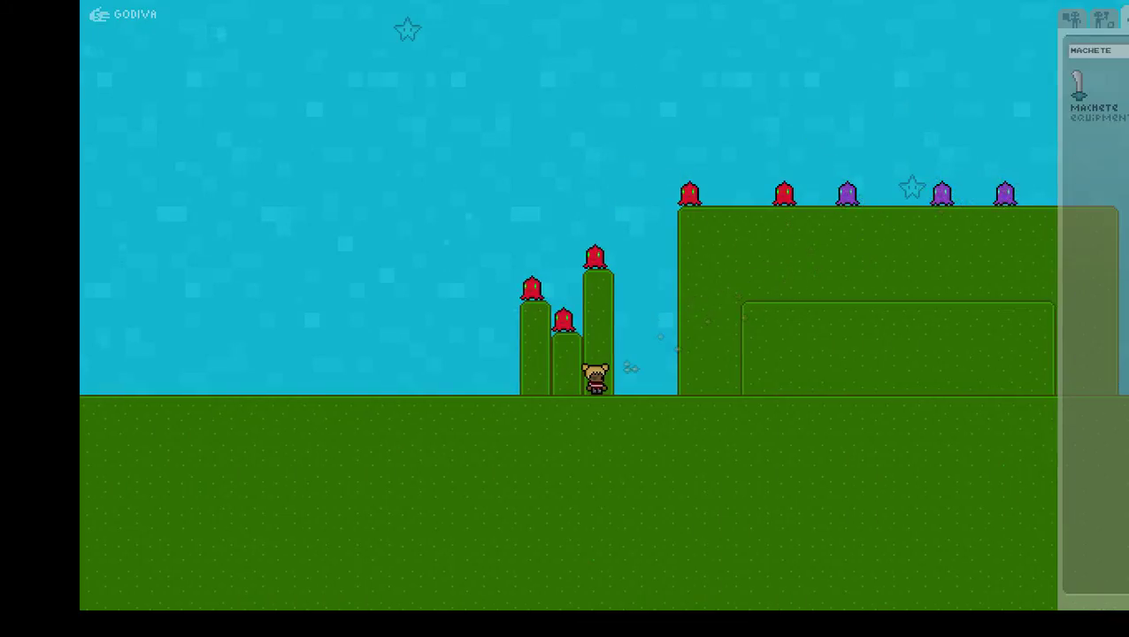
left_click(1100, 19)
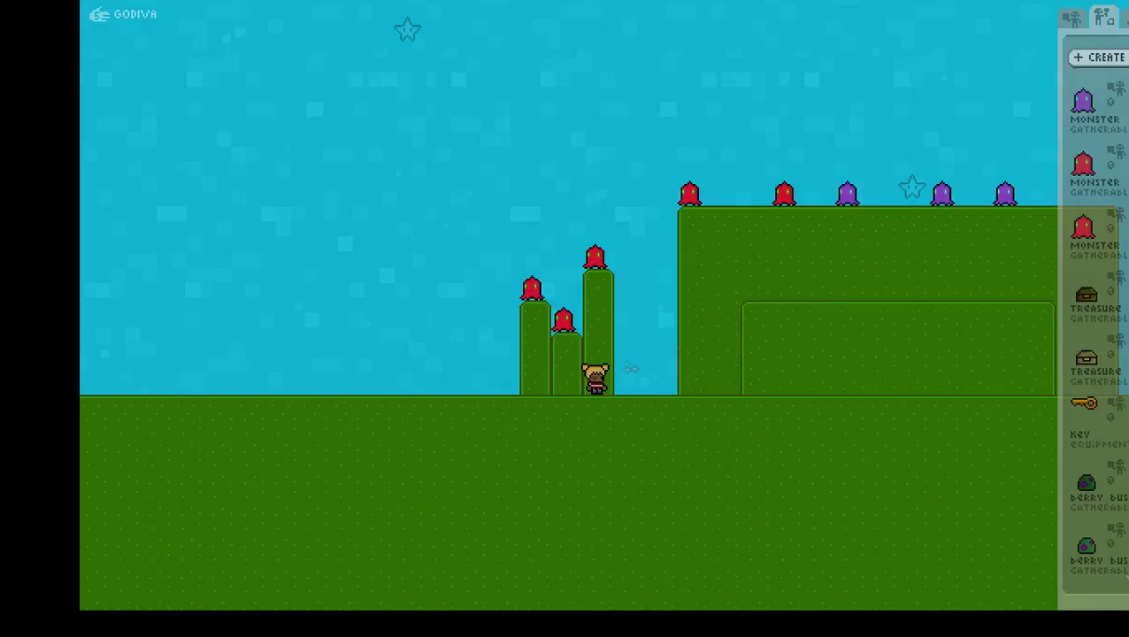
left_click(1127, 18)
left_click(1113, 52)
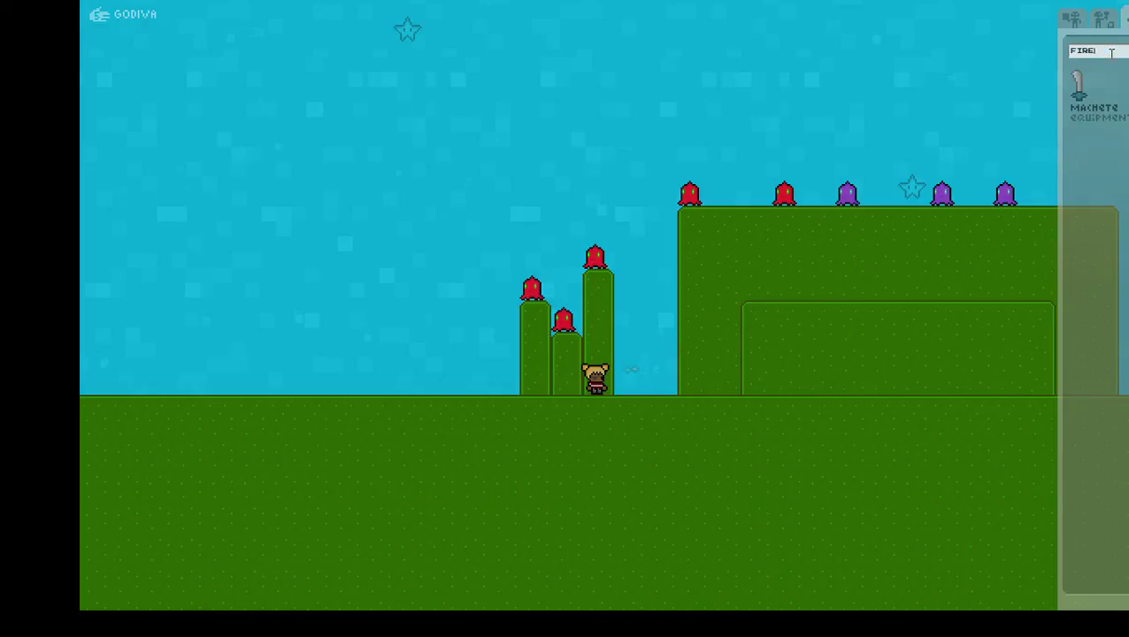
Start a new creation as a copy of the red FIRE item
left_click(1103, 19)
left_click(1101, 57)
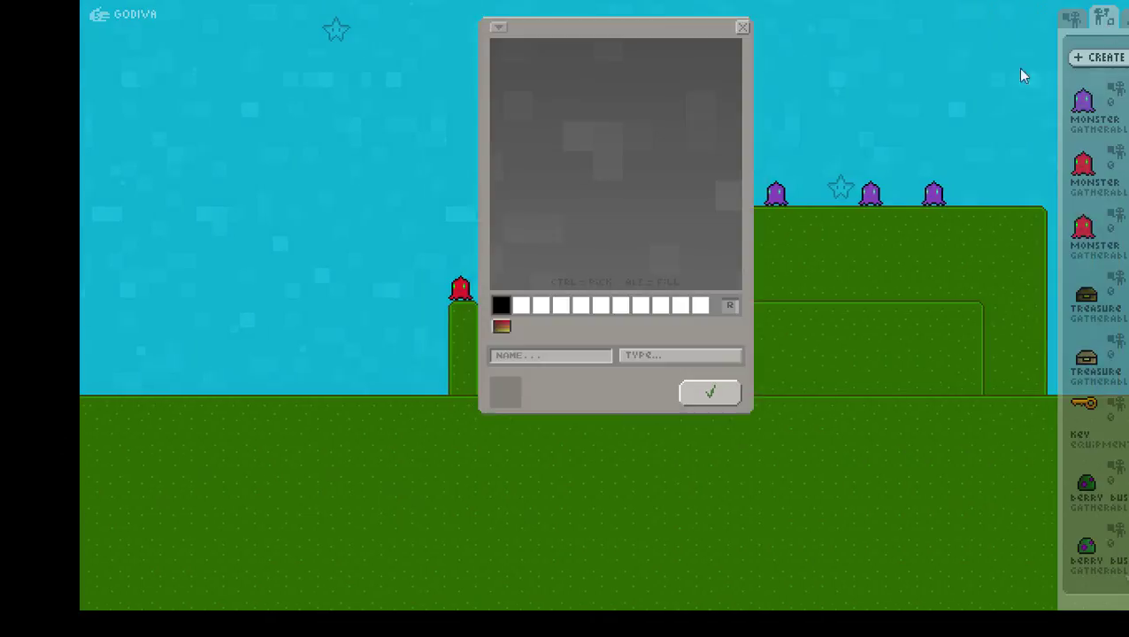
left_click(501, 27)
left_click(511, 58)
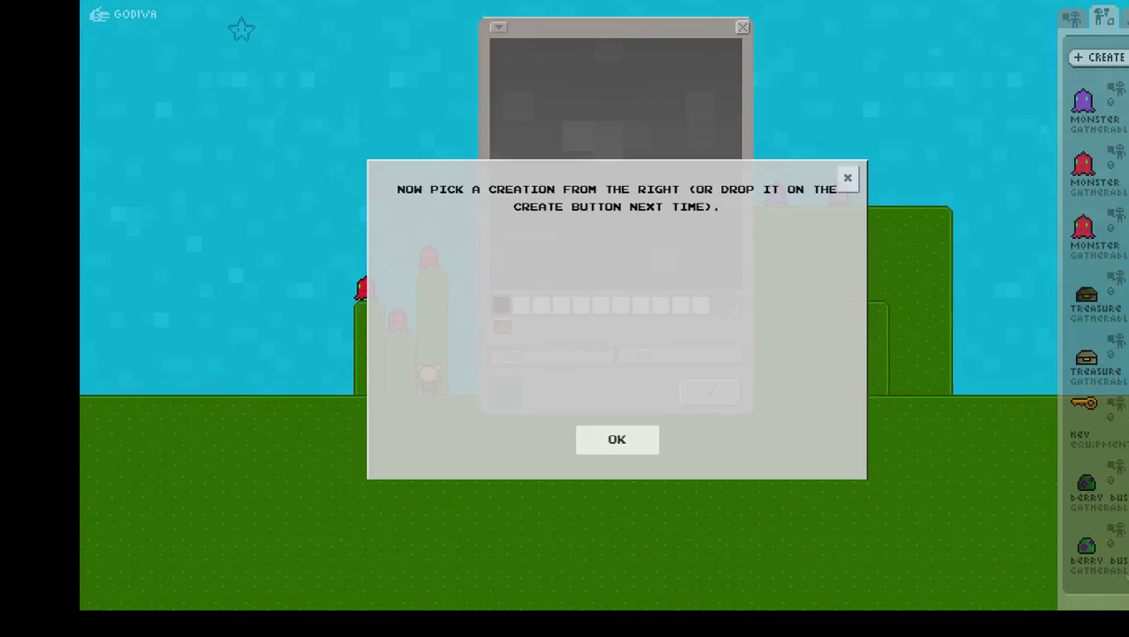
left_click(1127, 18)
left_click(1080, 453)
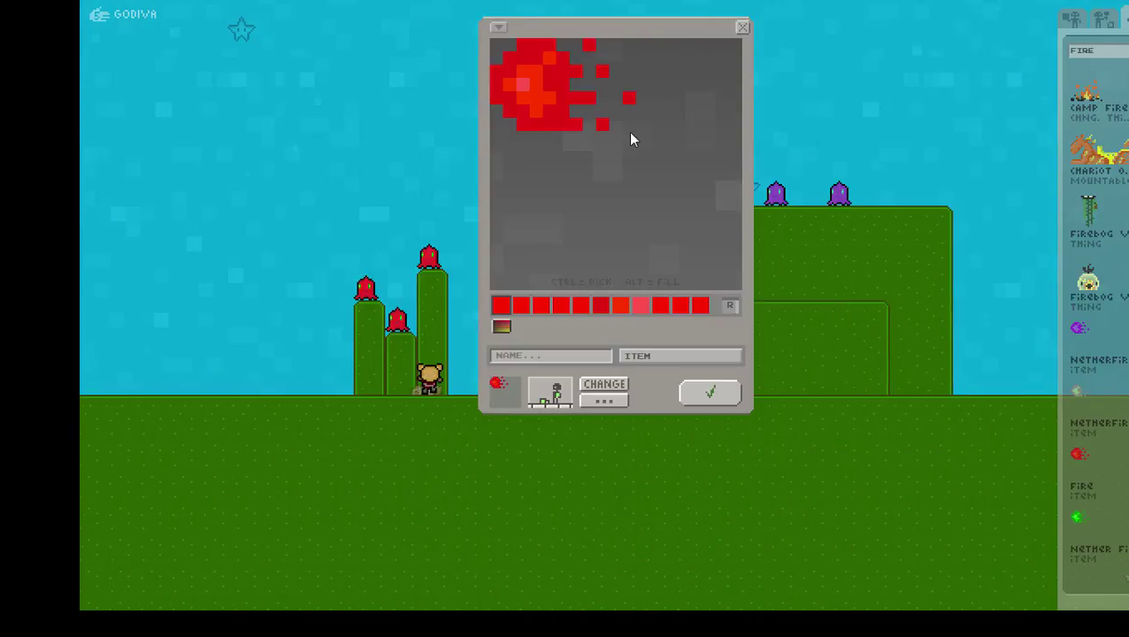
Change the copied fire's type to EMITTER and paste the fire drawing into its emitted-item image
left_click(634, 358)
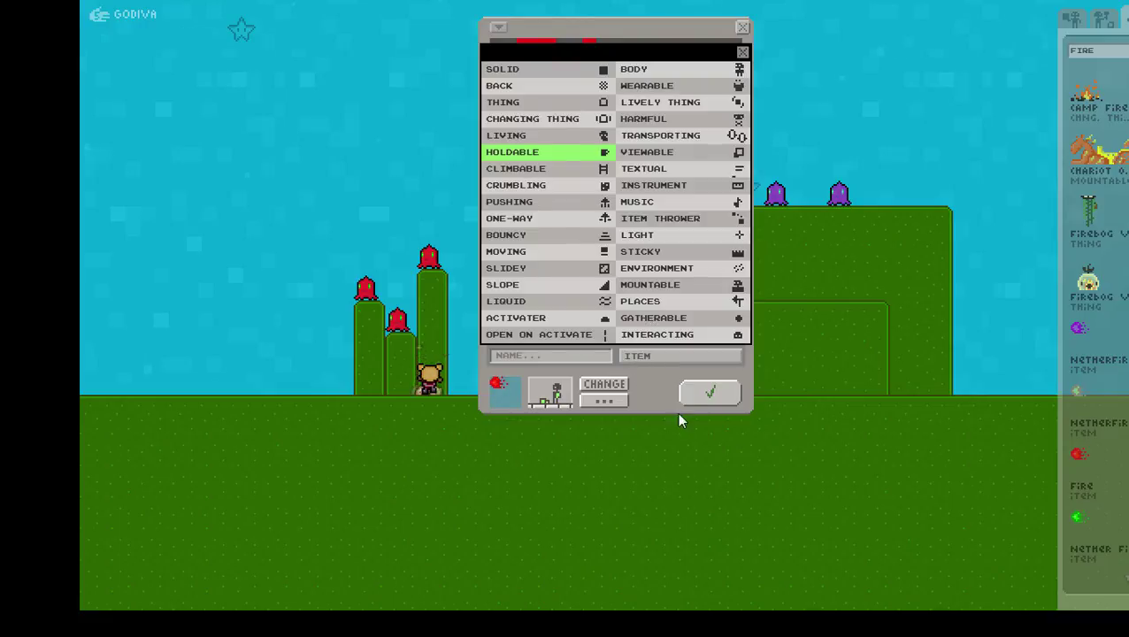
left_click(606, 385)
left_click(607, 385)
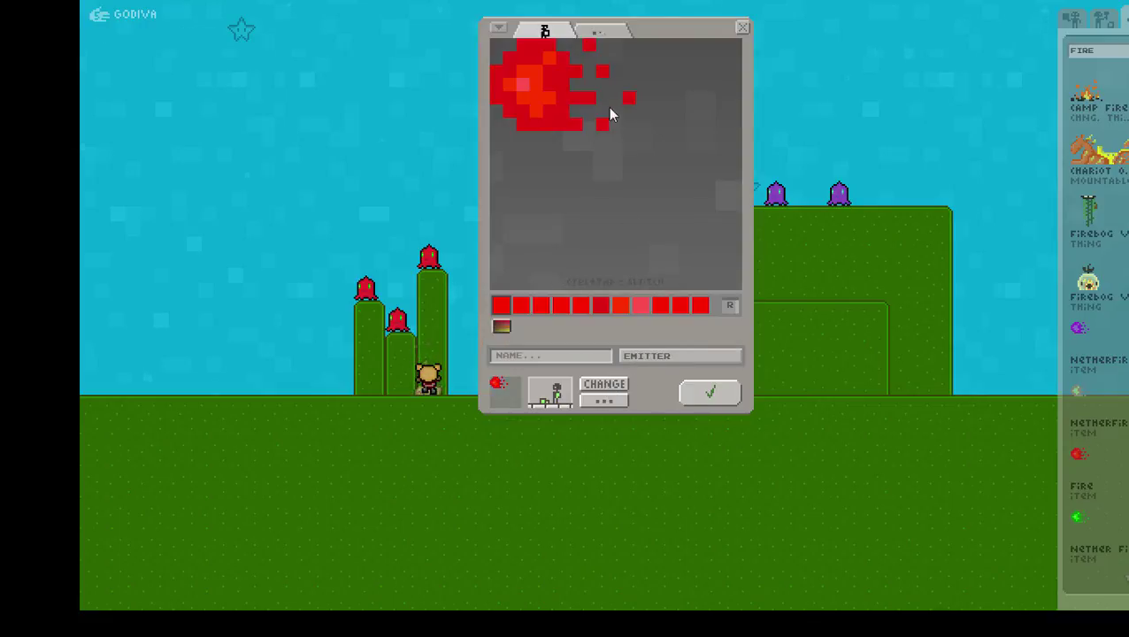
left_click(599, 31)
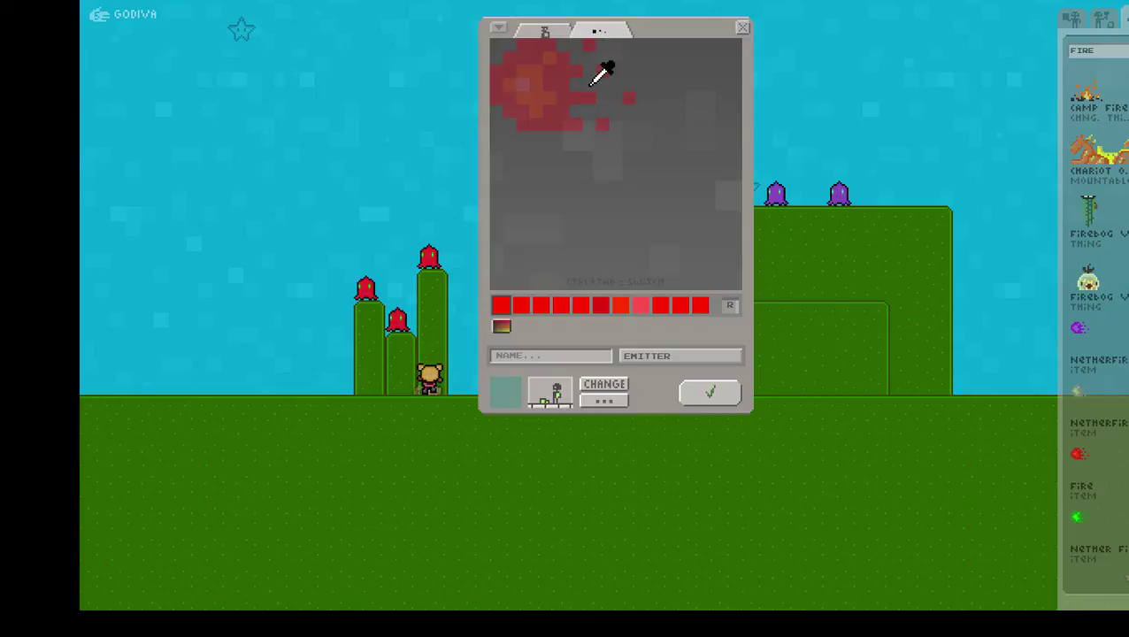
key("ctrl+v")
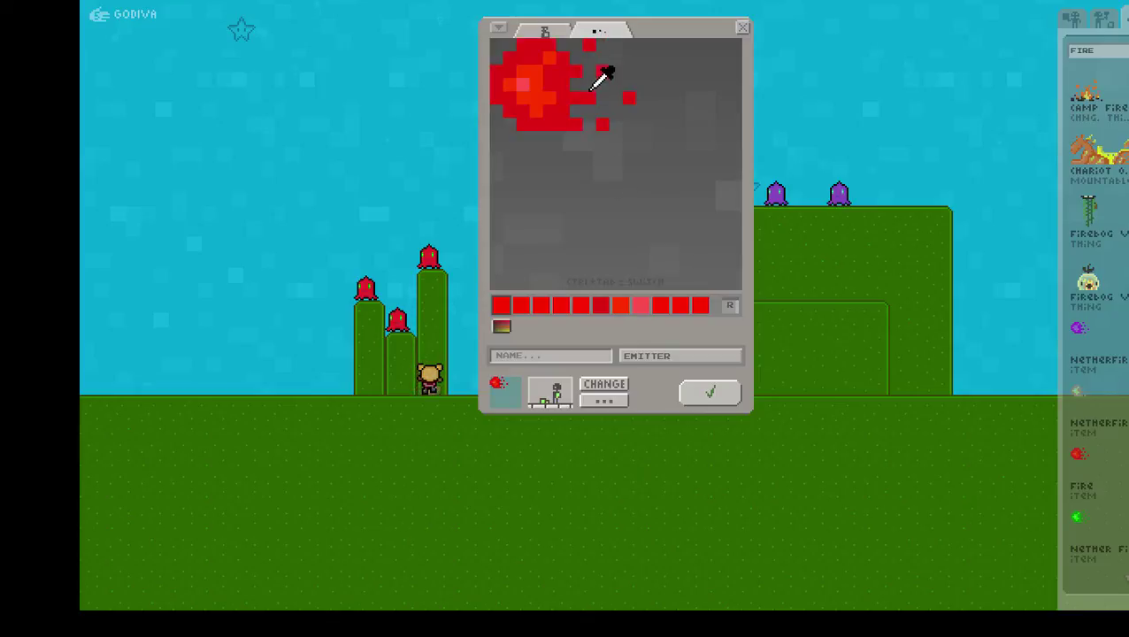
Clear the fire drawing from the emitter's held image and switch to an empty colour palette
left_click(538, 33)
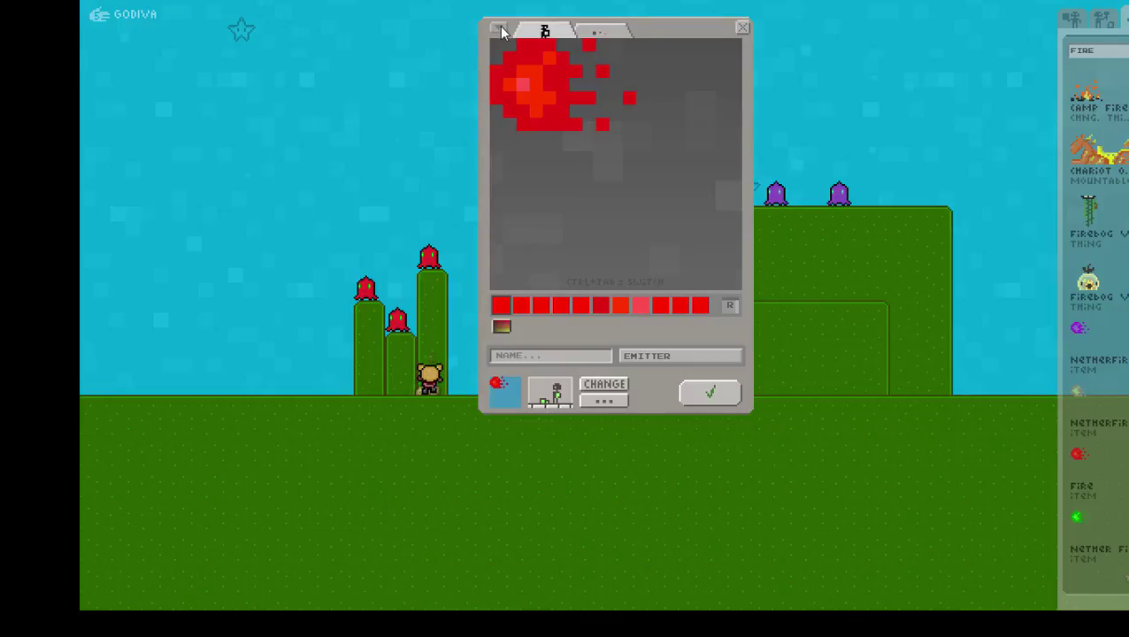
left_click(501, 32)
left_click(536, 187)
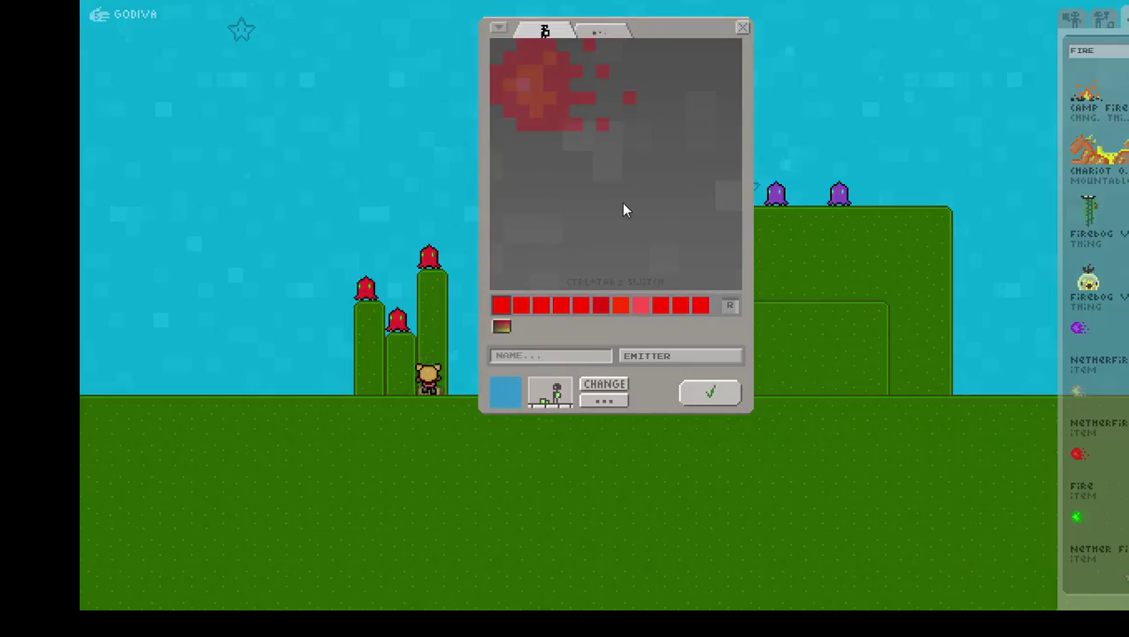
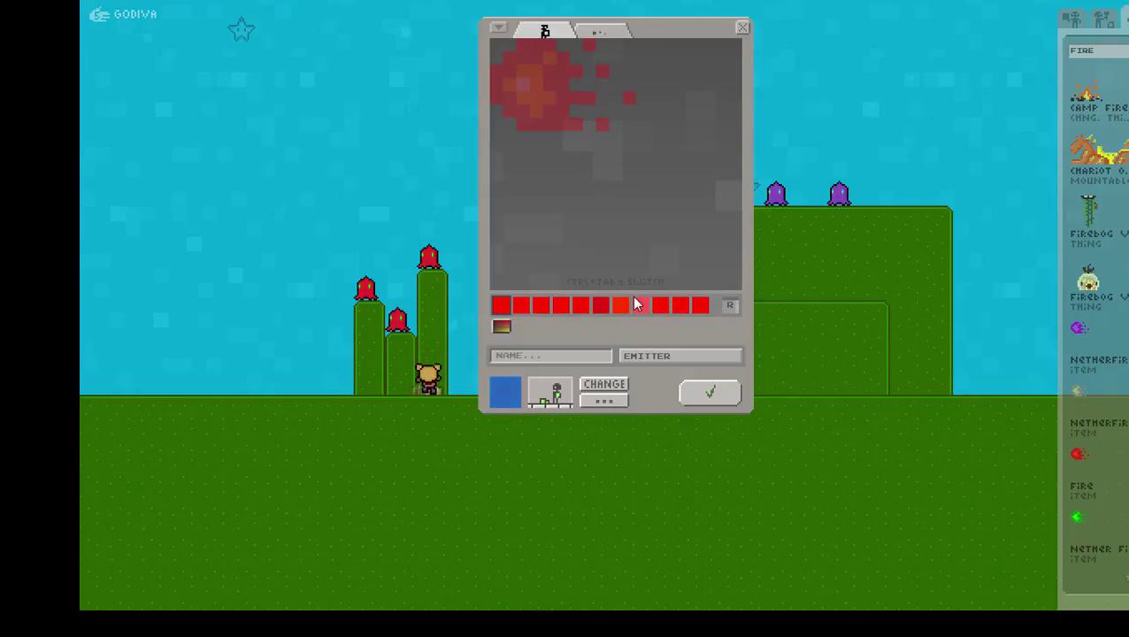
scroll(635, 305, "down", 1)
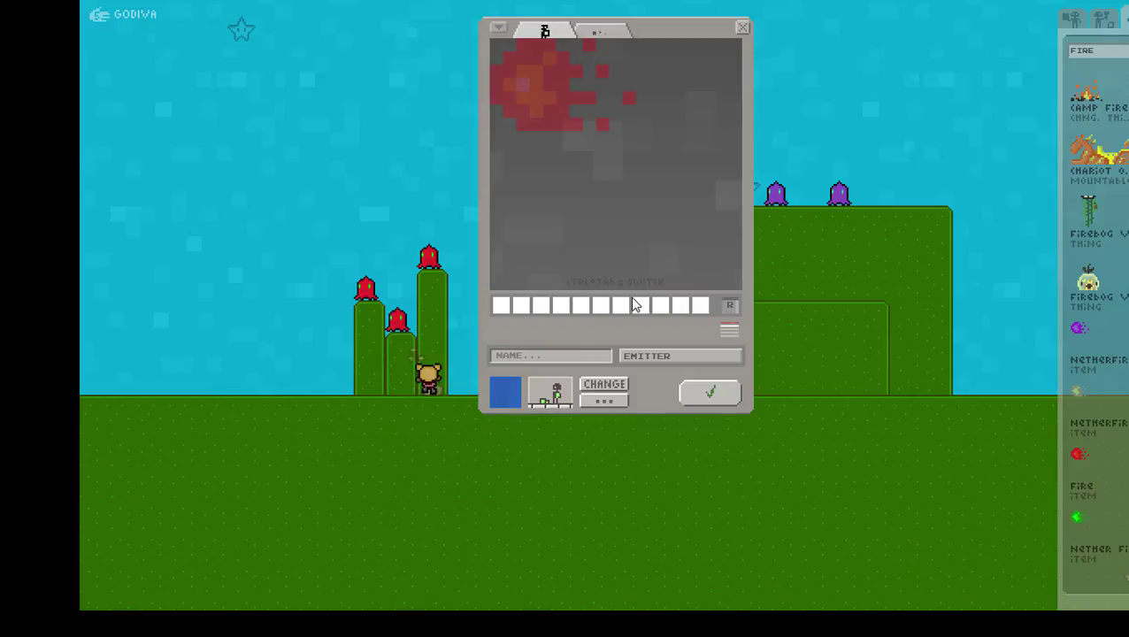
Draw a tall, narrow stick outline in black on the emitter's held image
left_click(500, 306)
left_click(535, 301)
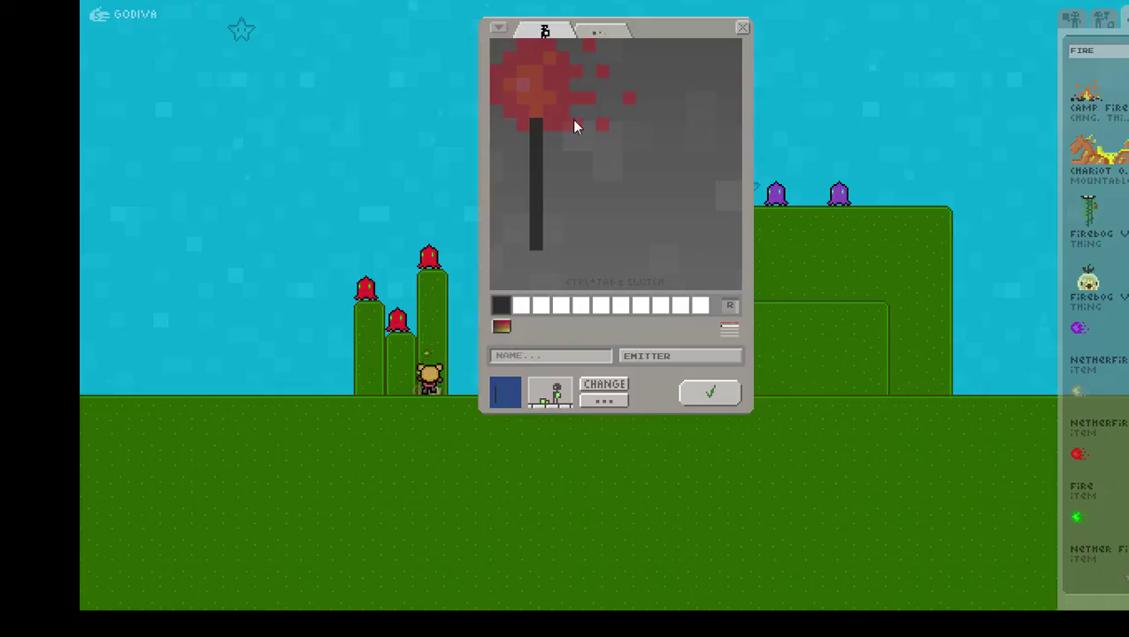
left_click(590, 32)
left_click(549, 31)
left_click(501, 309)
left_click(494, 301)
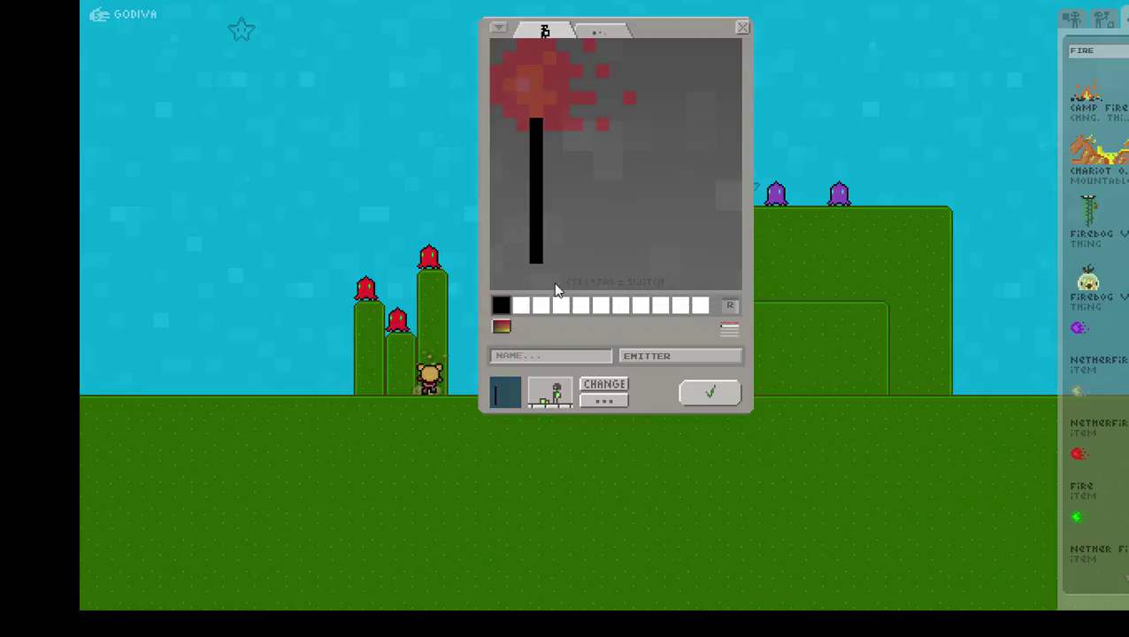
mouse_move(548, 270)
left_mouse_down()
mouse_move(570, 270)
mouse_move(575, 126)
mouse_move(556, 118)
left_mouse_up()
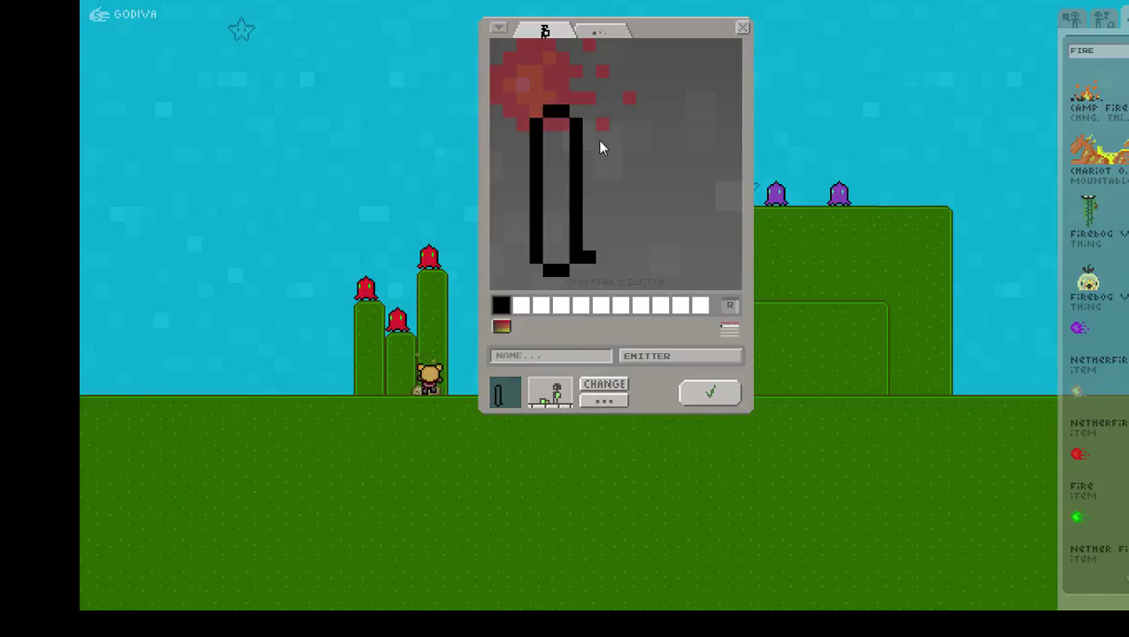
Shift the stick outline three pixels left and one pixel down into the canvas's lower-left corner
key("ctrl+Left")
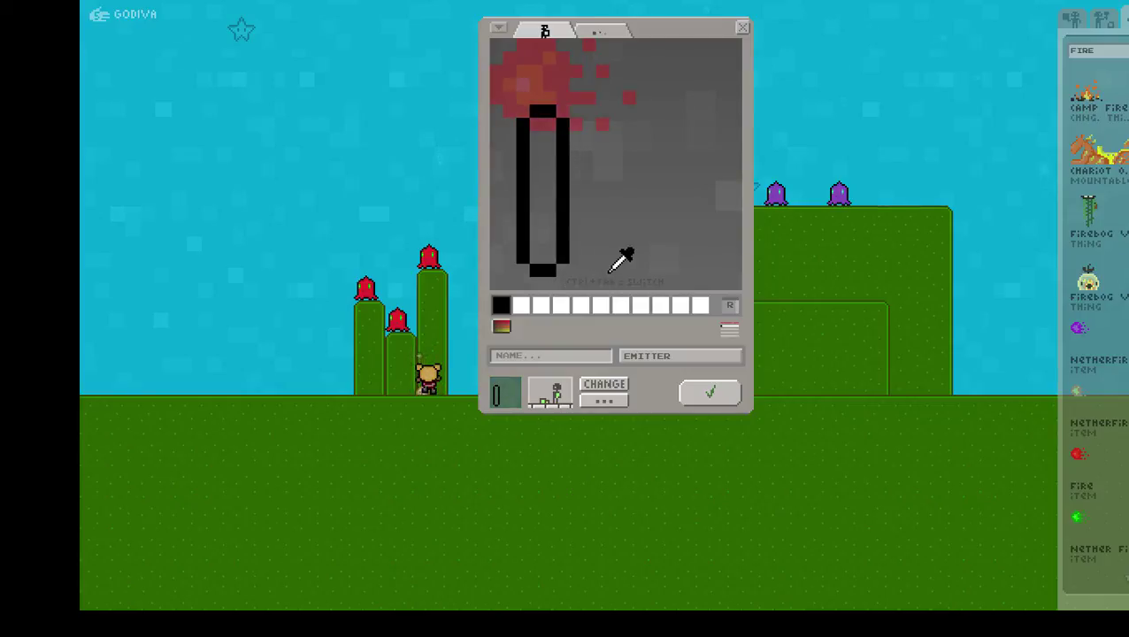
key("Left")
key("Left")
key("Down")
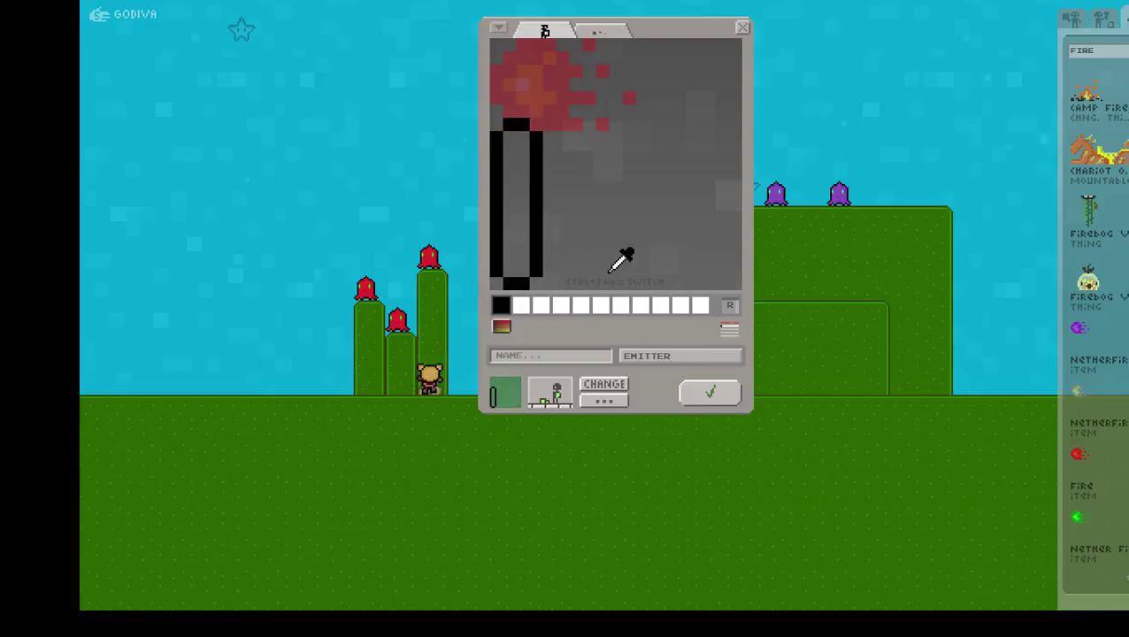
Fill the stick with brown and shade it with a darker brown and a golden-brown highlight
left_click(522, 305)
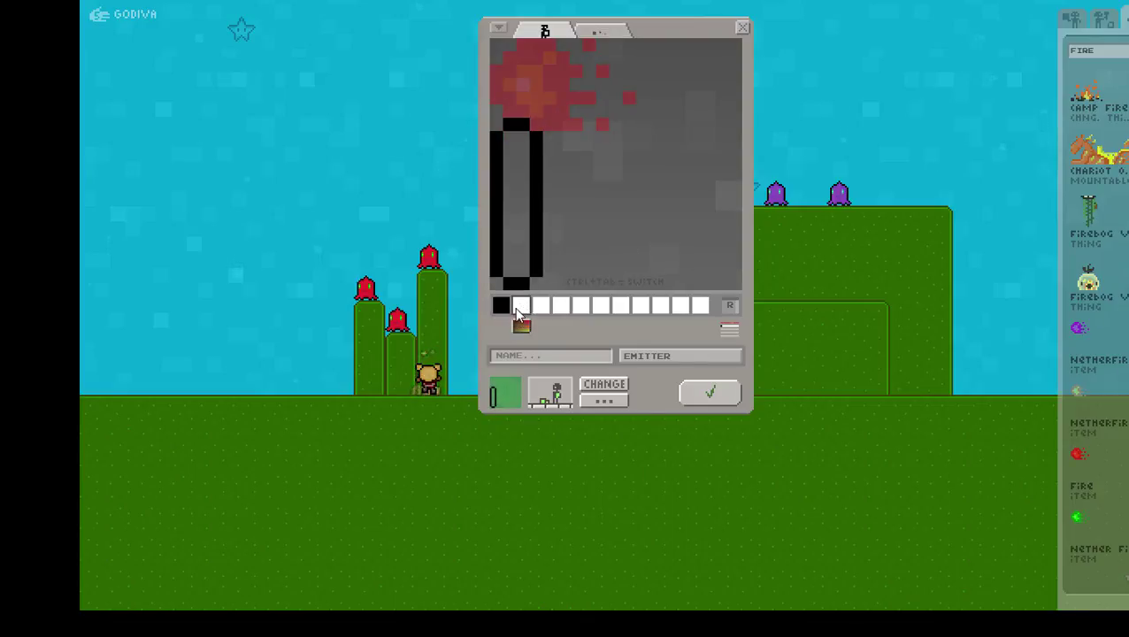
left_click(521, 308)
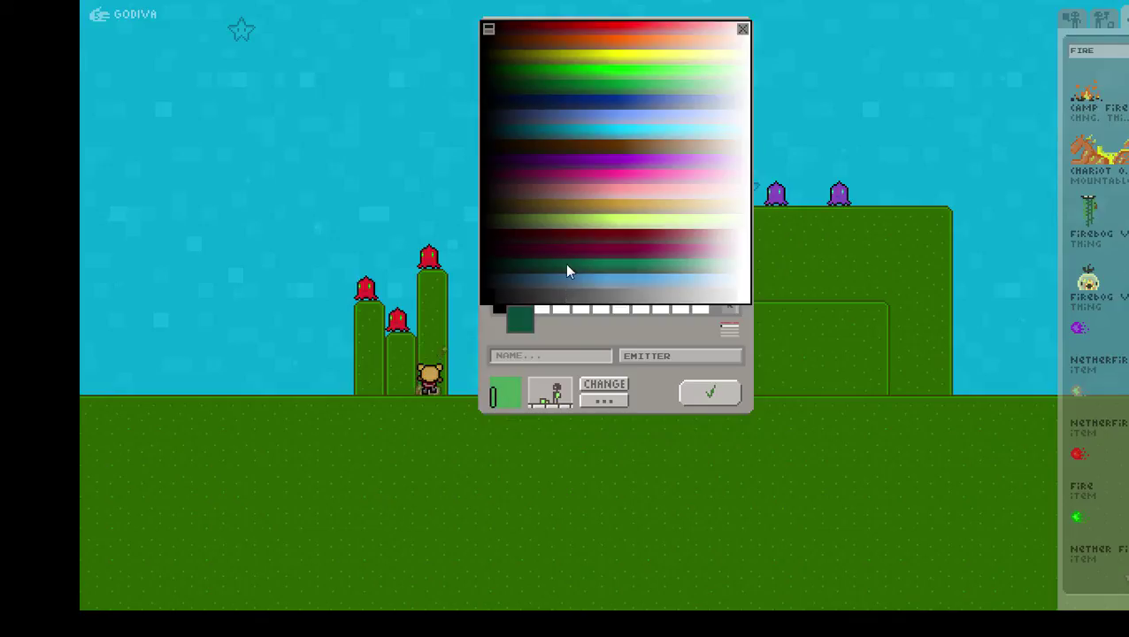
left_click(565, 212)
left_click(546, 306)
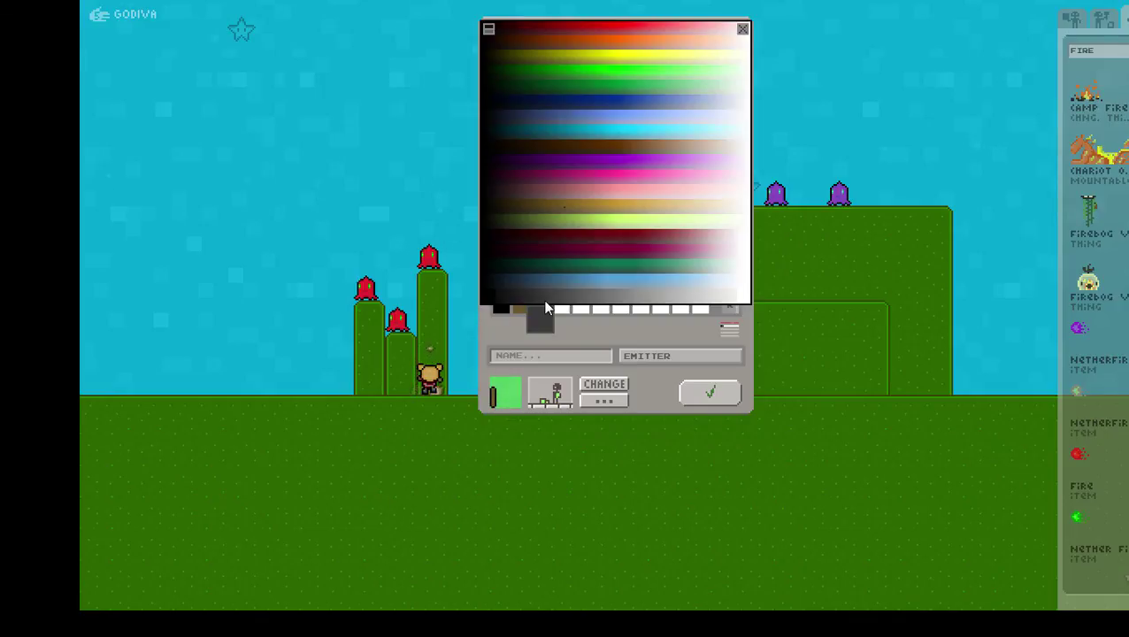
left_click(544, 212)
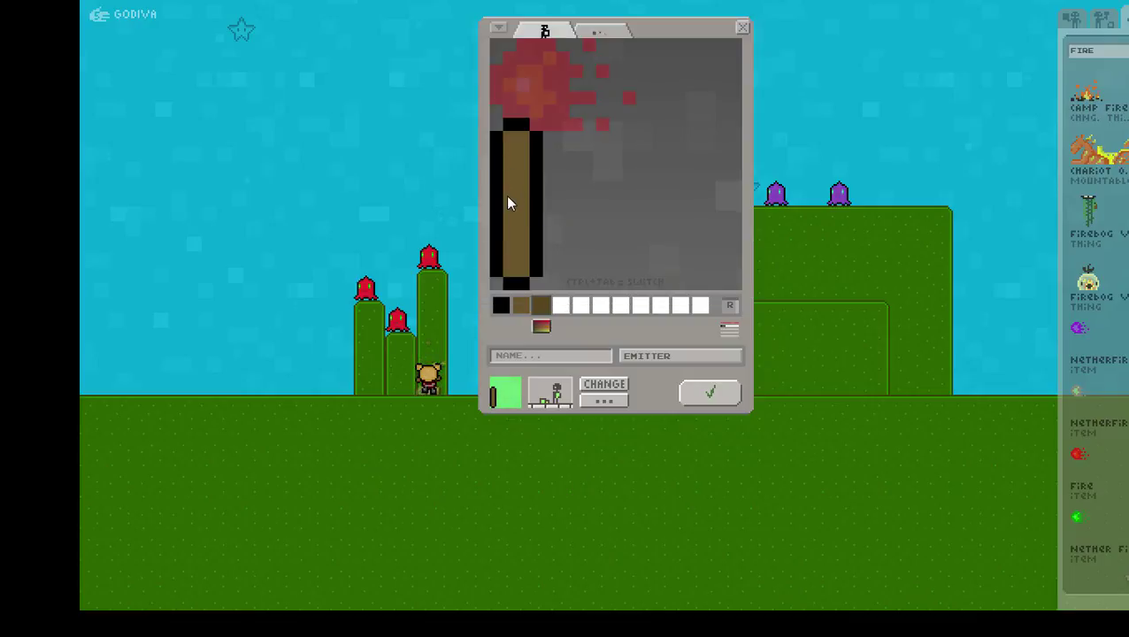
left_click(566, 305)
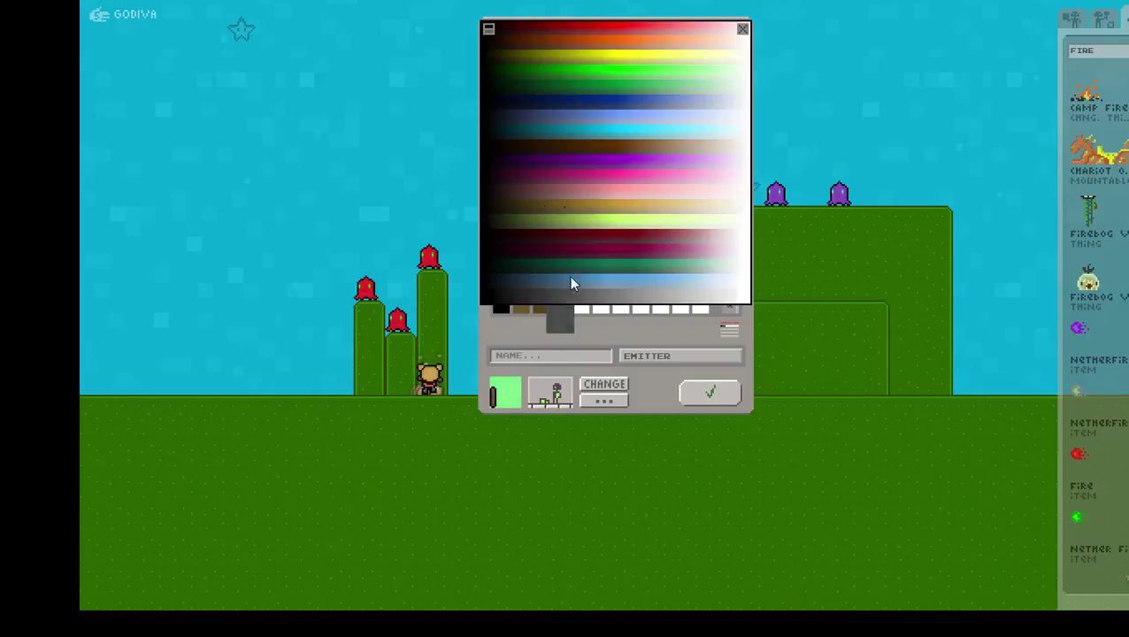
left_click(585, 204)
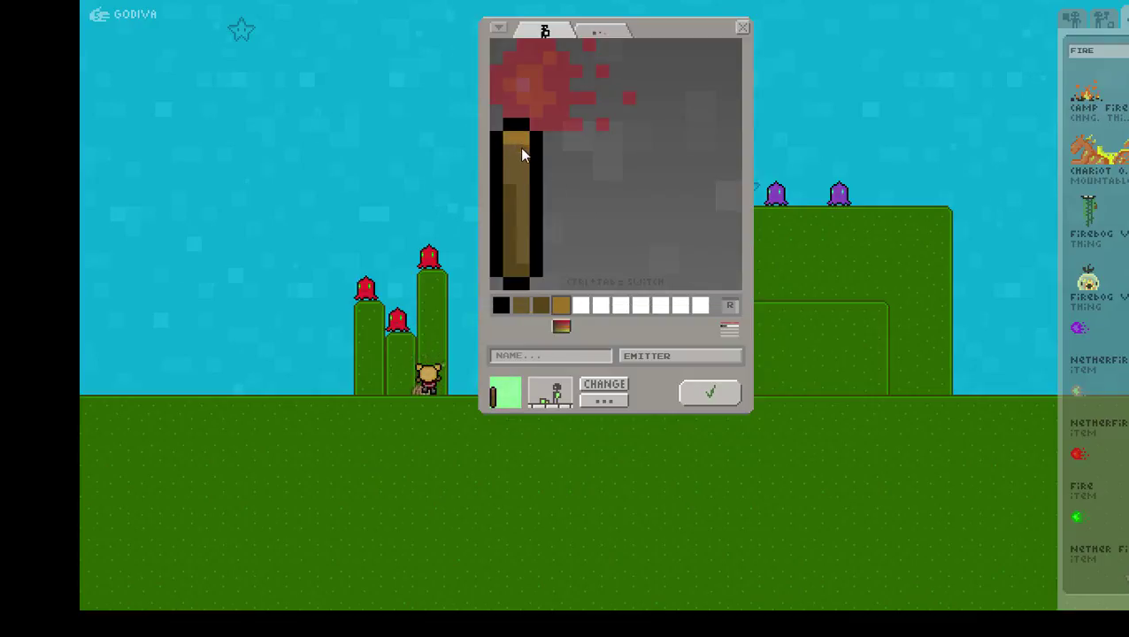
Name the emitter SHOOTER, review its EMITTER options and create it
left_click(546, 354)
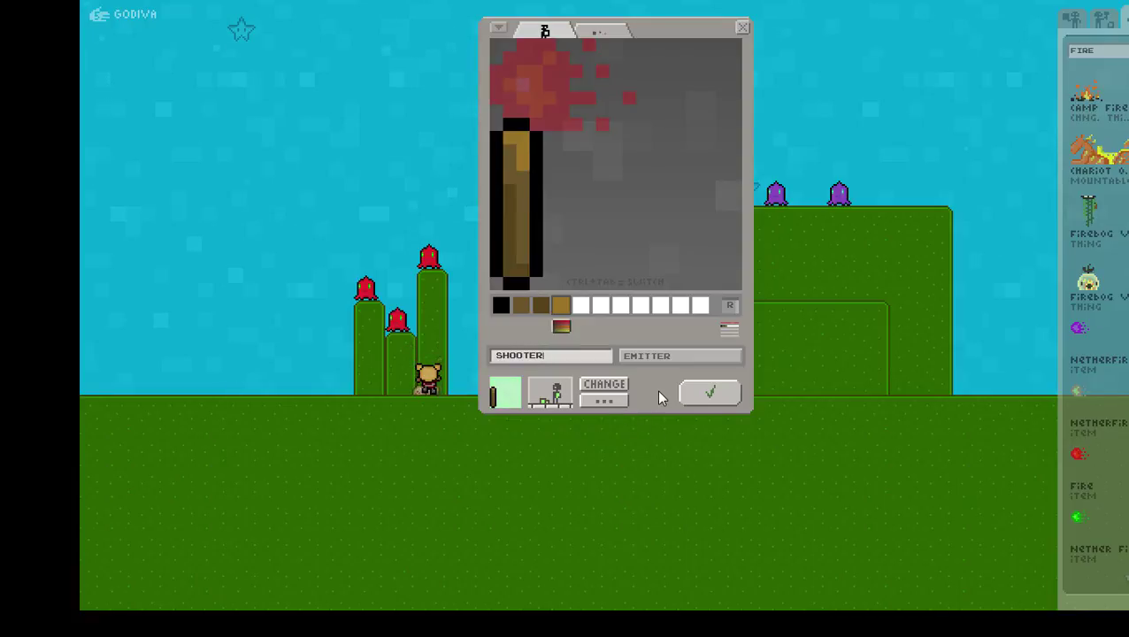
key("Return")
left_click(612, 403)
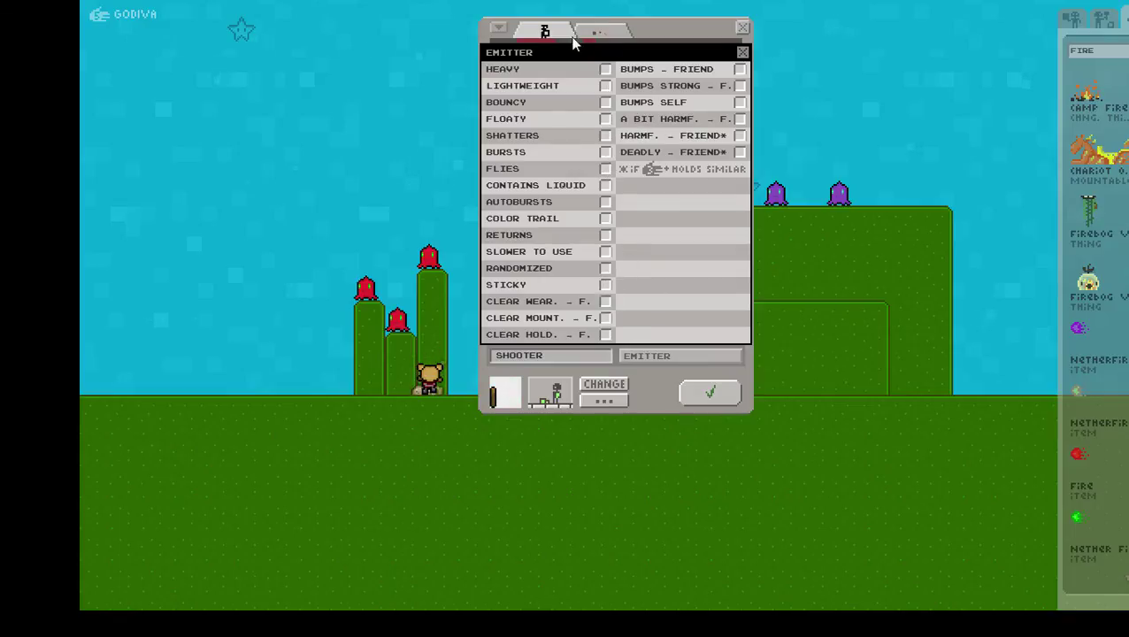
left_click(708, 395)
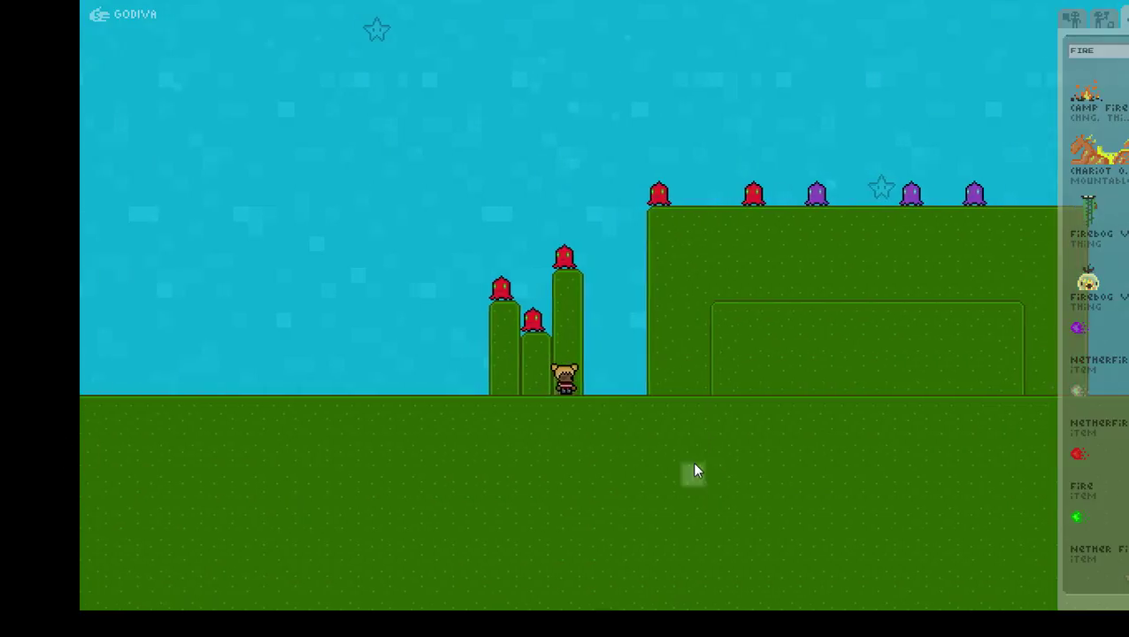
Equip the SHOOTER and throw fire at the red Monsters on the three narrow pillars
key("Left")
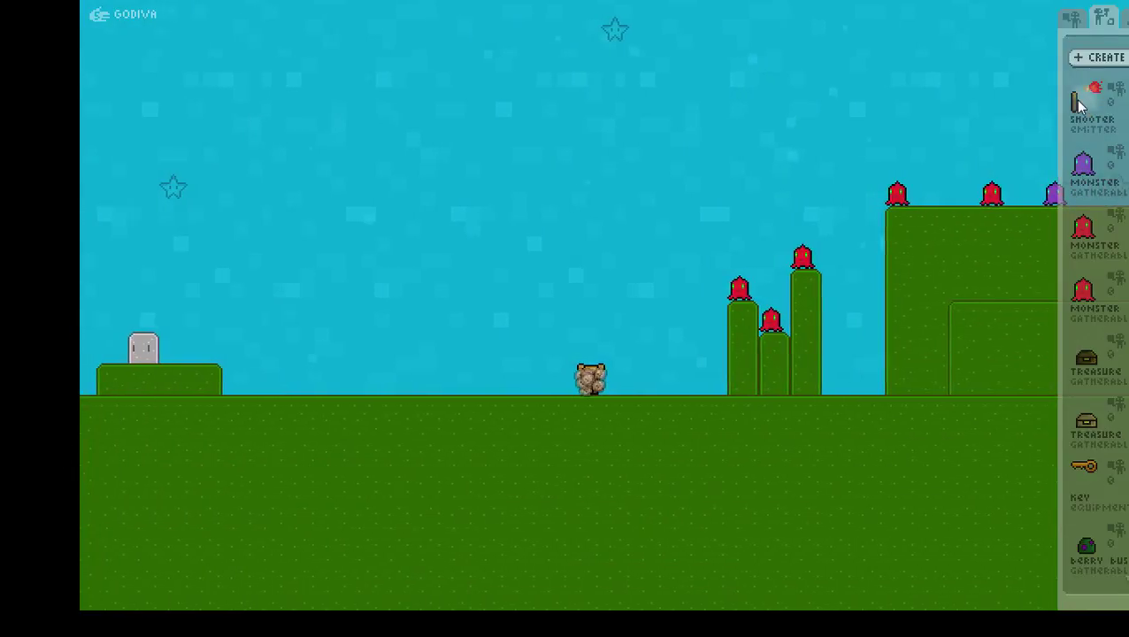
key("space")
key("Right")
key("Up")
key("space")
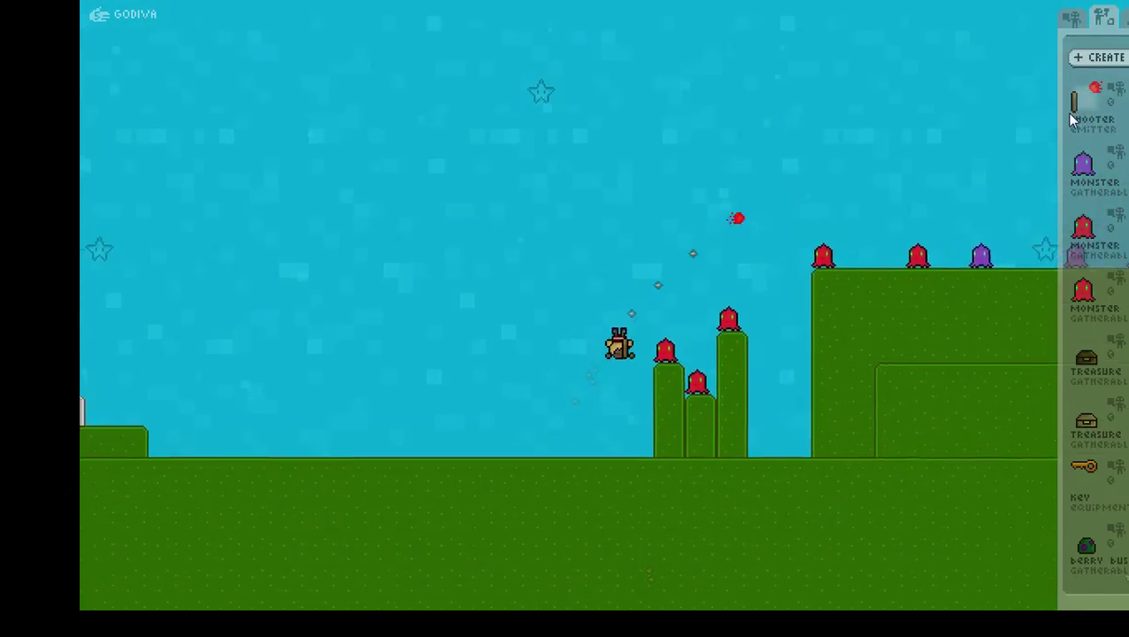
key("Right")
key("Up")
key("space")
key("Up")
key("space")
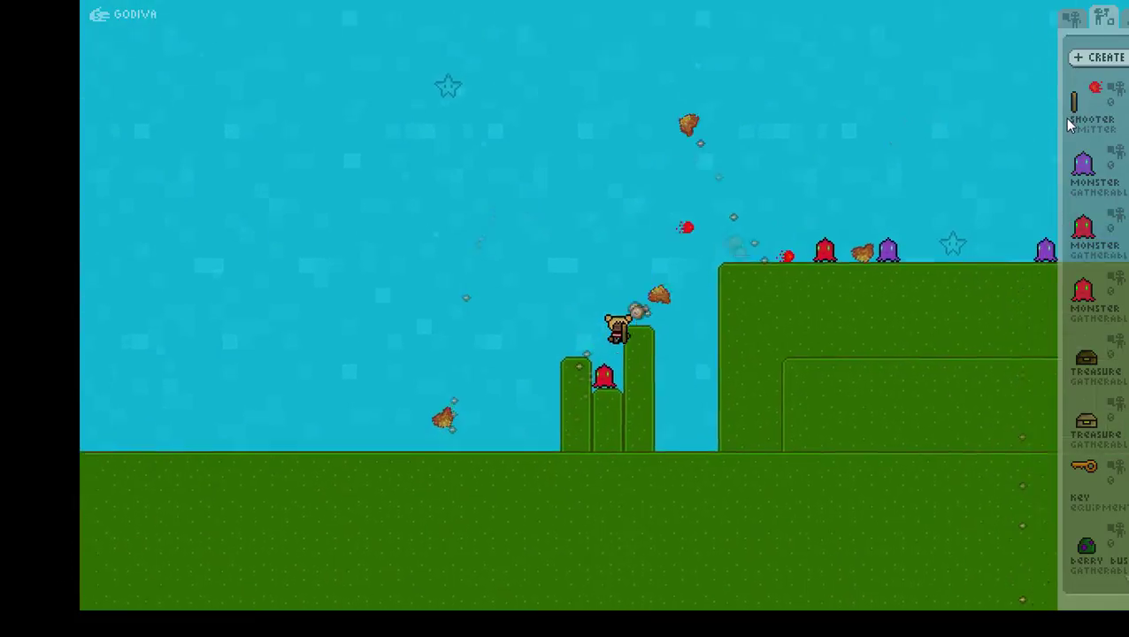
Jump from the pillars onto the raised plateau while throwing fire at the Monsters there
key("Up")
key("Right")
key("space")
key("Up")
key("space")
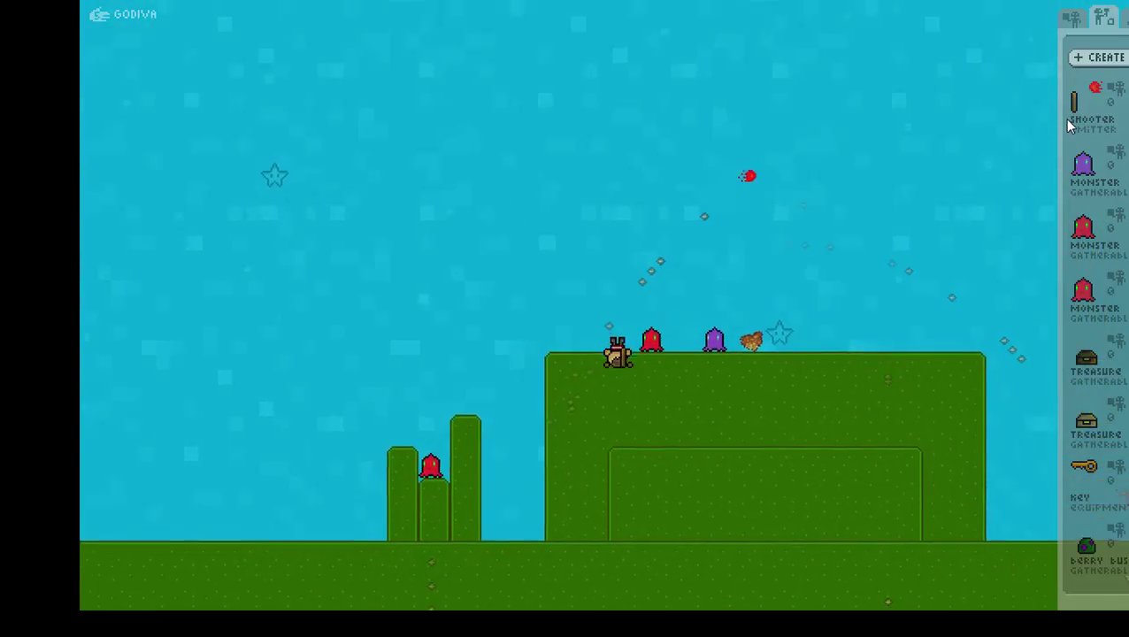
Throw fire at the remaining red and purple Monsters on top of the plateau
key("Left")
key("Right")
key("space")
key("Right")
key("space")
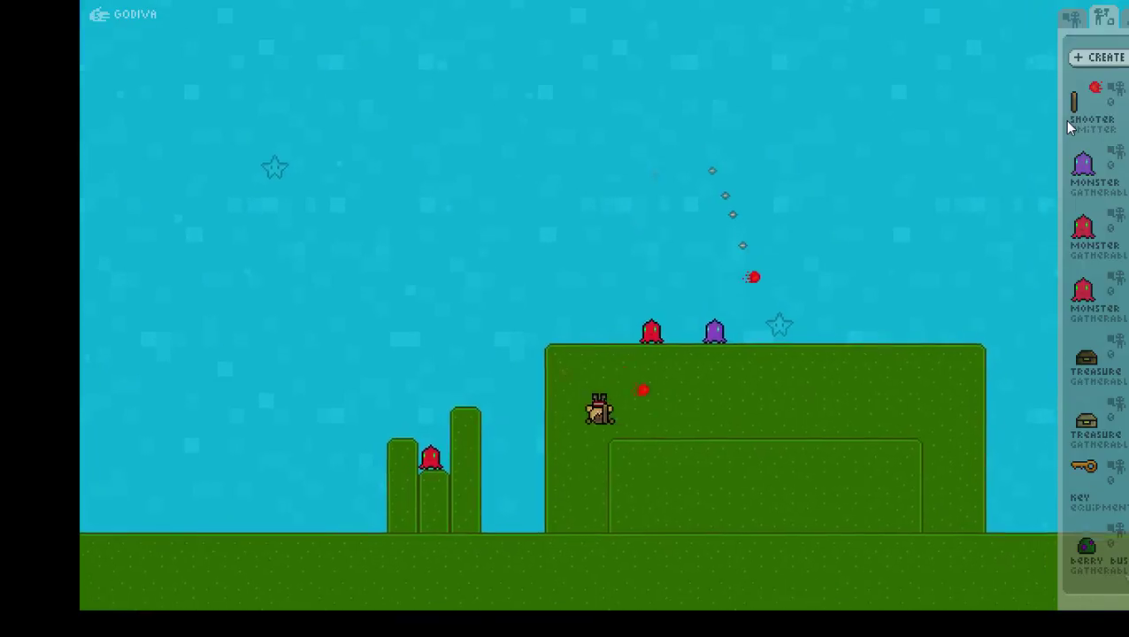
key("Up")
key("space")
key("Up")
key("Right")
key("space")
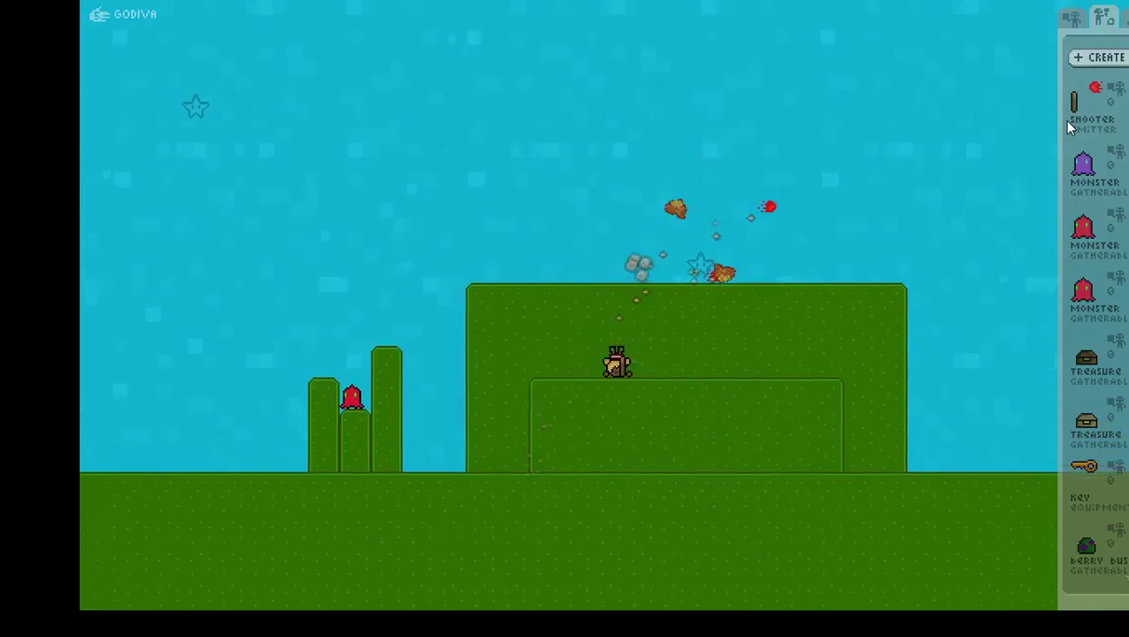
Return to the open ground before the pillars, throwing fire along the way
key("Left")
key("Left")
key("space")
key("space")
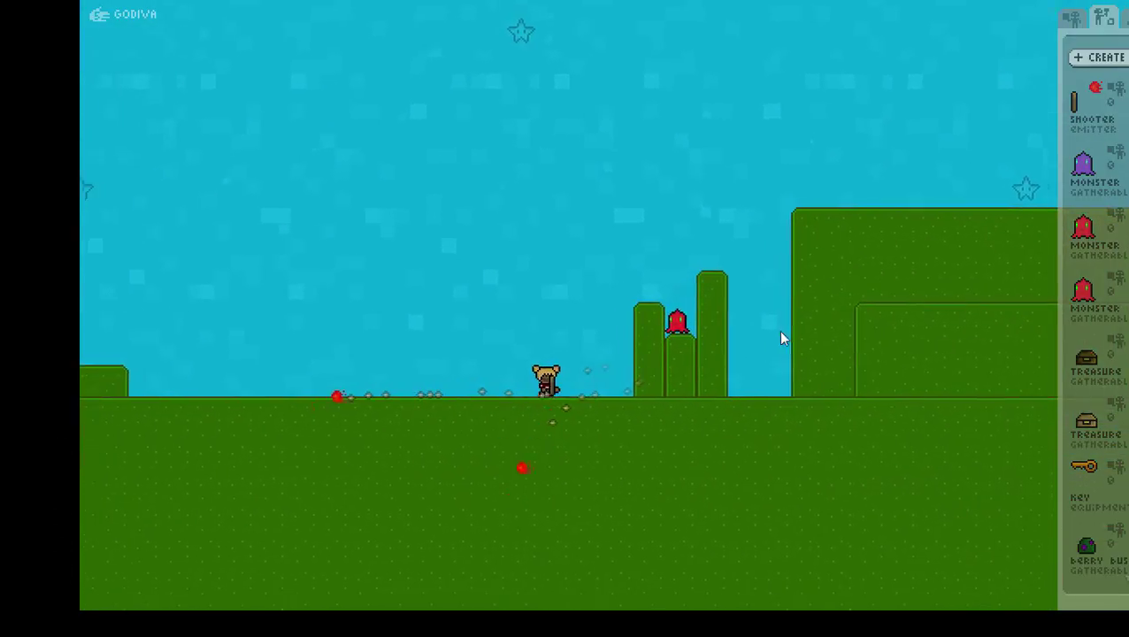
Place five red Monsters in an evenly spaced horizontal row in the sky above the character
left_click(1086, 231)
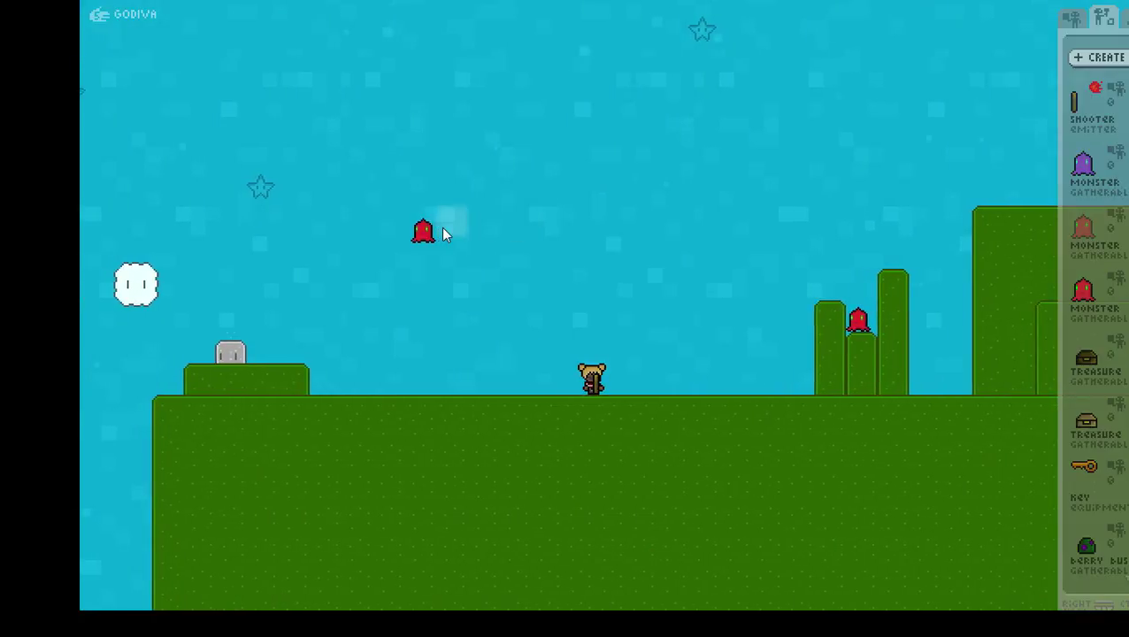
left_click(449, 232)
left_click(515, 228)
left_click(579, 229)
left_click(642, 228)
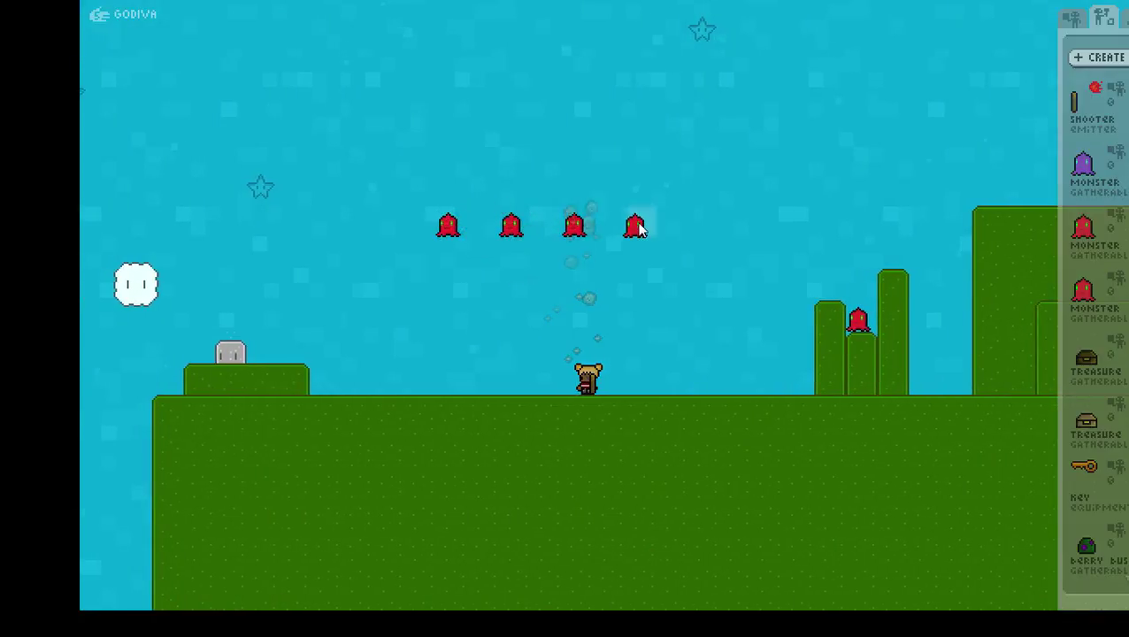
left_click(704, 228)
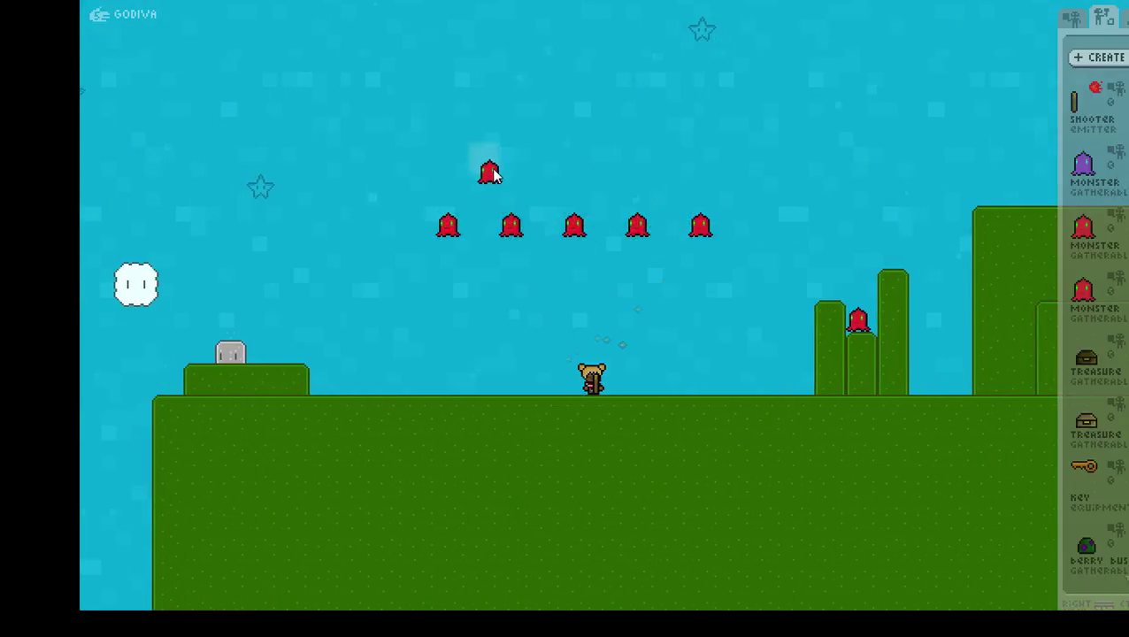
Add a second row of four red Monsters above the first, staggered over its gaps
left_click(483, 165)
left_click(547, 166)
left_click(610, 167)
left_click(672, 167)
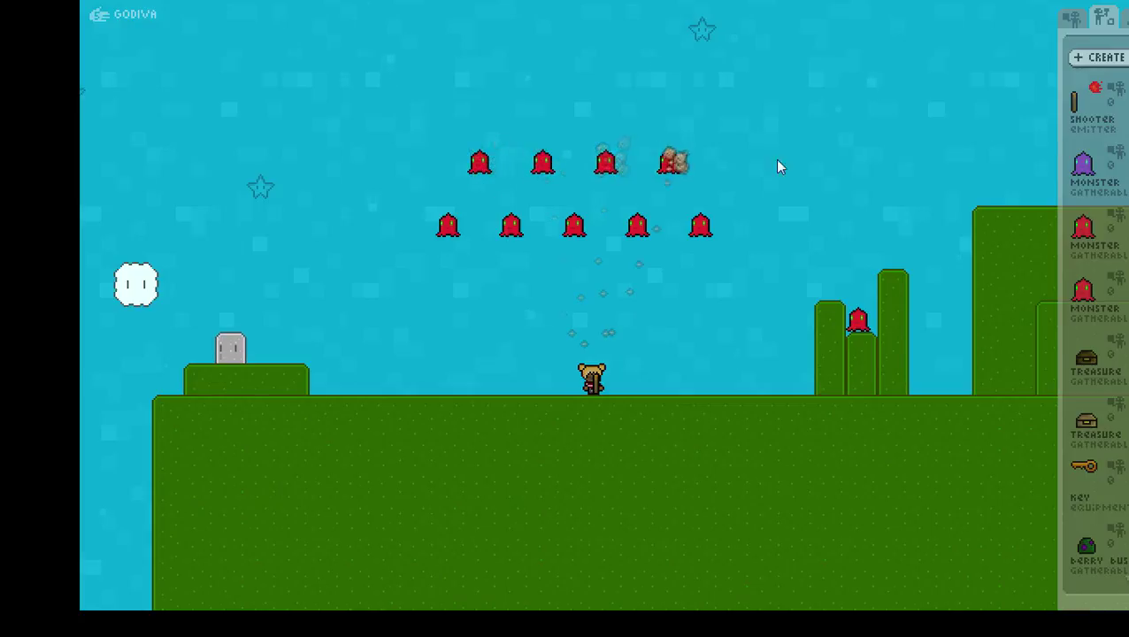
Place two purple Monsters centered above the two rows of red Monsters
left_click(1090, 168)
left_click(547, 102)
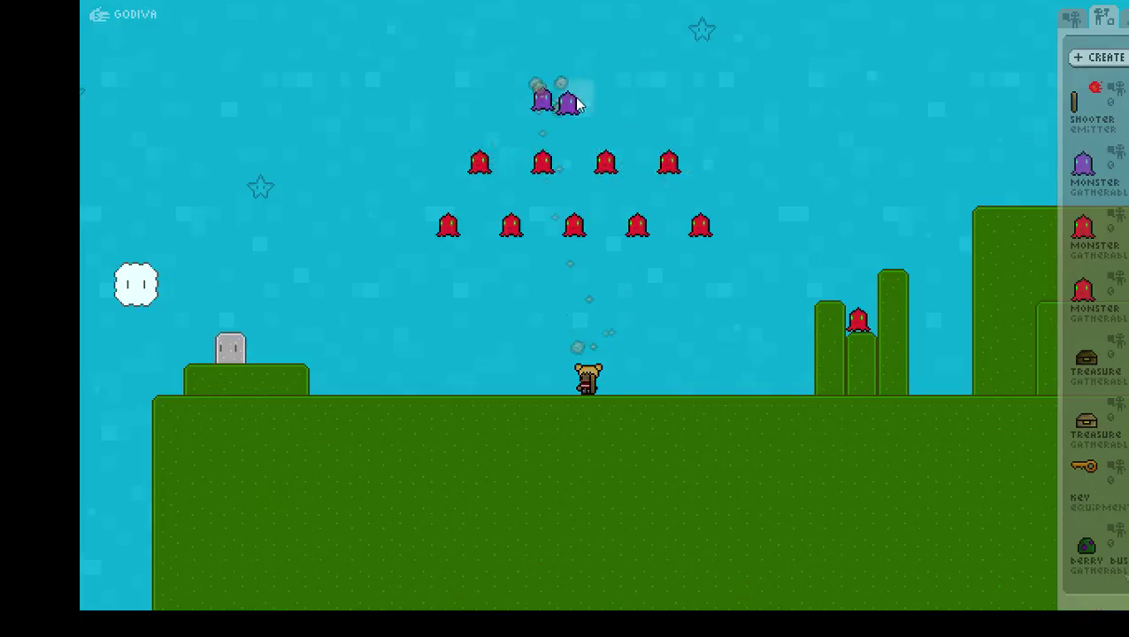
left_click(602, 95)
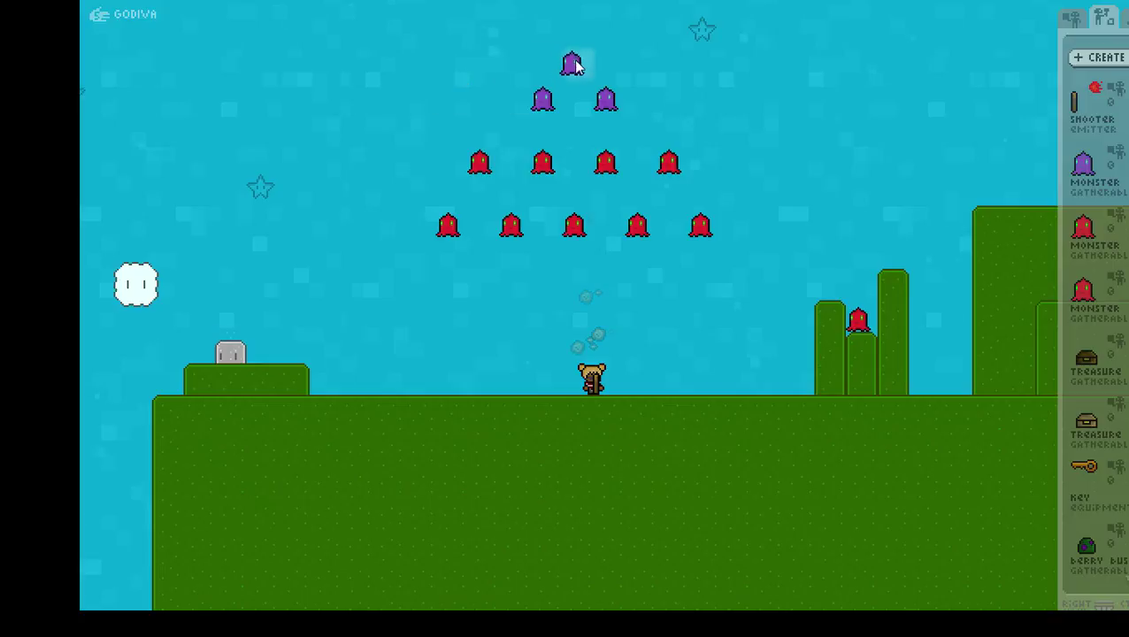
Move and jump beneath the floating Monsters while throwing fire at them with the SHOOTER
key("Left")
key("Up")
key("space")
key("Right")
key("Up")
key("space")
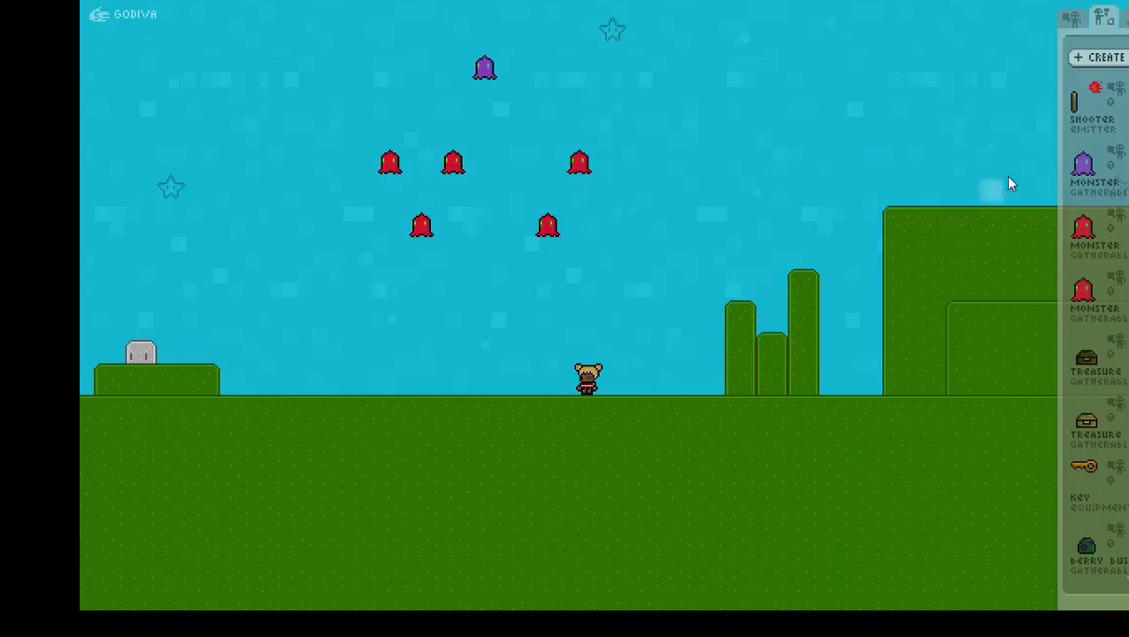
Place a Treasure chest on the ground before the pillars and a Berry Bush beside it, walking the character around them
left_click_drag(1089, 358, 678, 376)
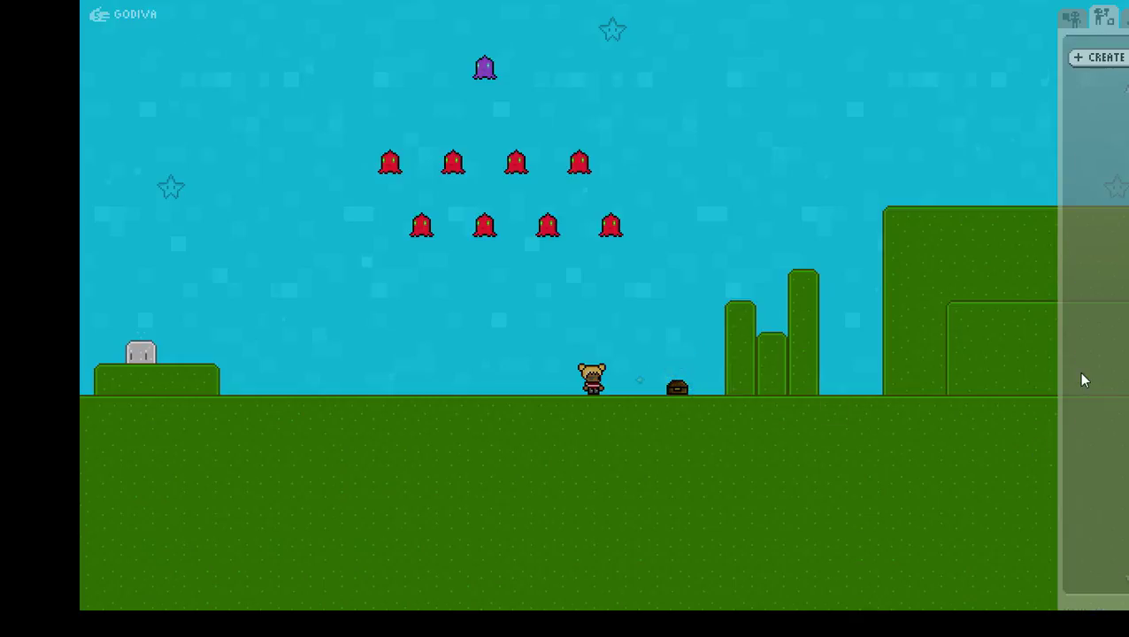
key("a")
left_click_drag(645, 402, 660, 382)
key("d")
key("a")
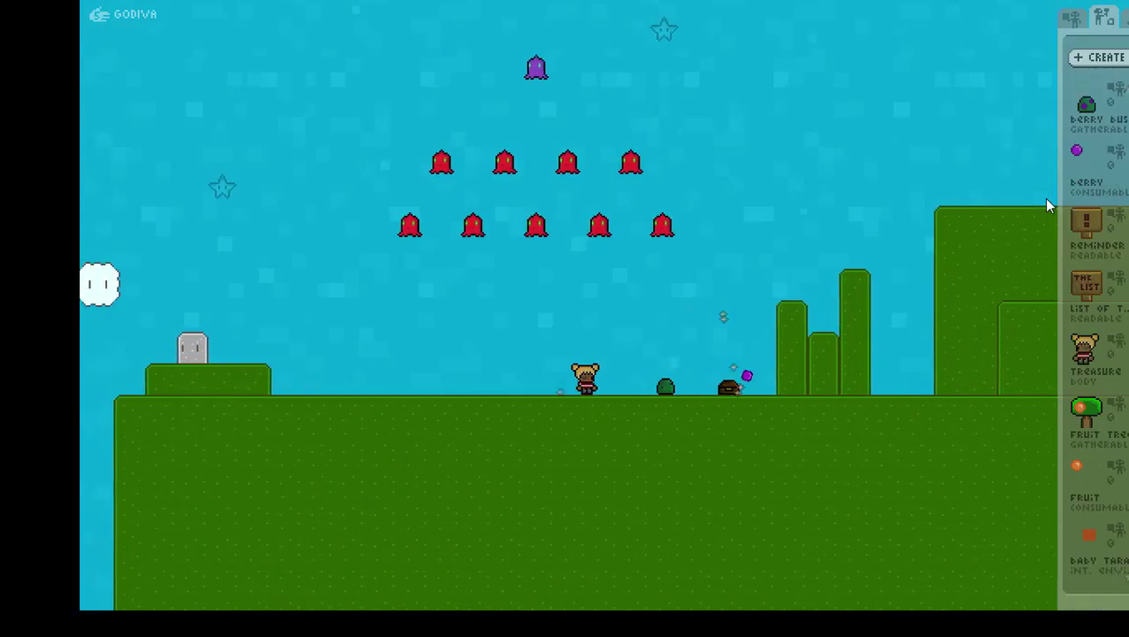